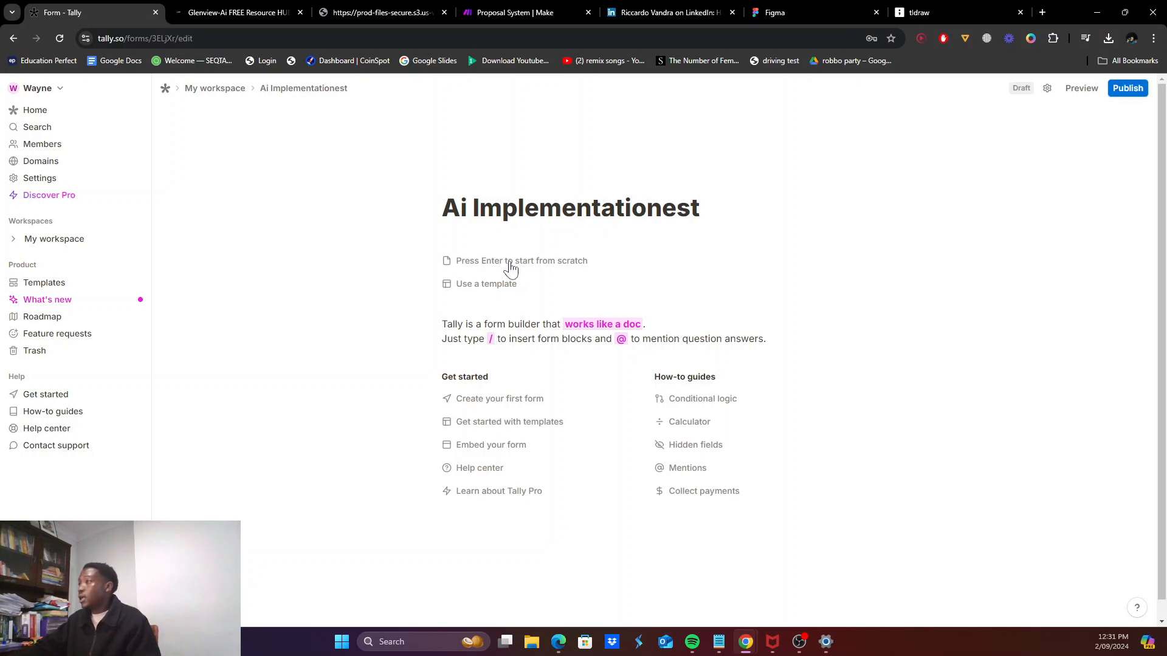
Step: Scroll down the new 'Ai Implementationest' draft form in the Tally editor
scroll(516, 293, down, 1)
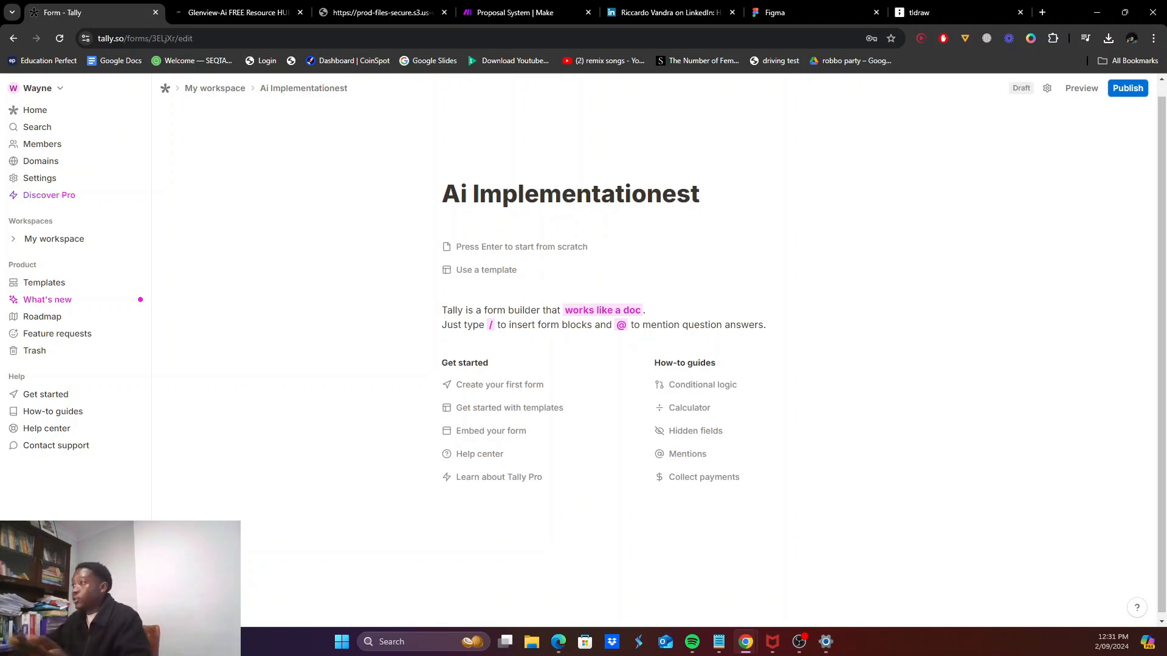
Step: Open the Artificial Intelligence Implementation Test form from My workspace and scan its first questions
click(226, 96)
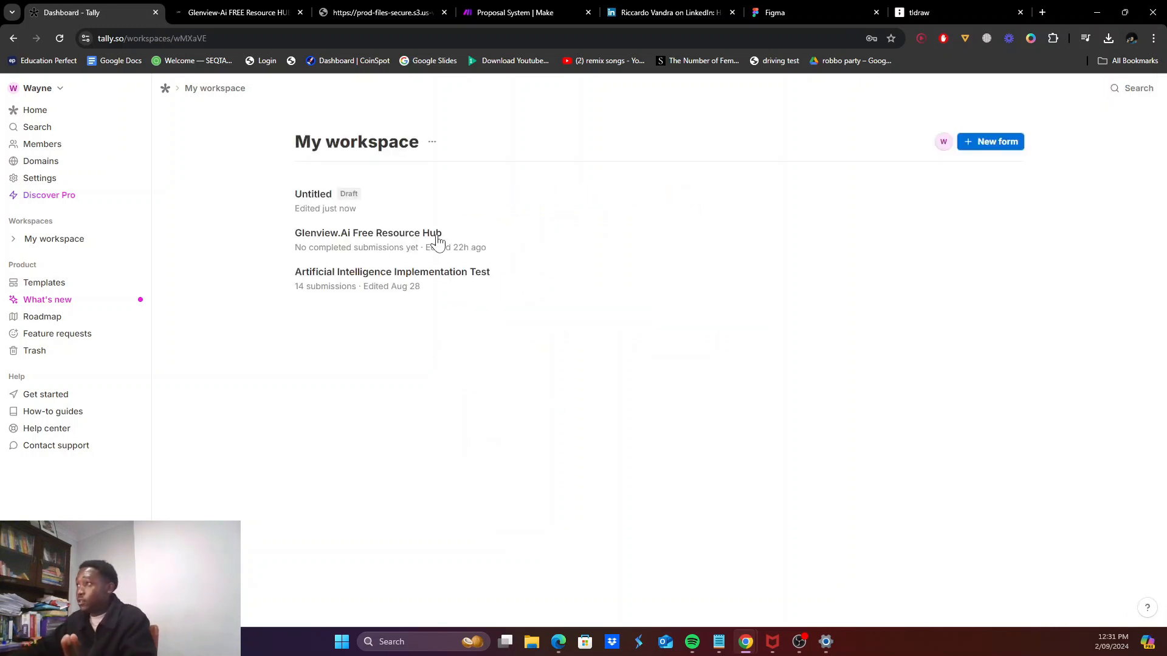
click(505, 276)
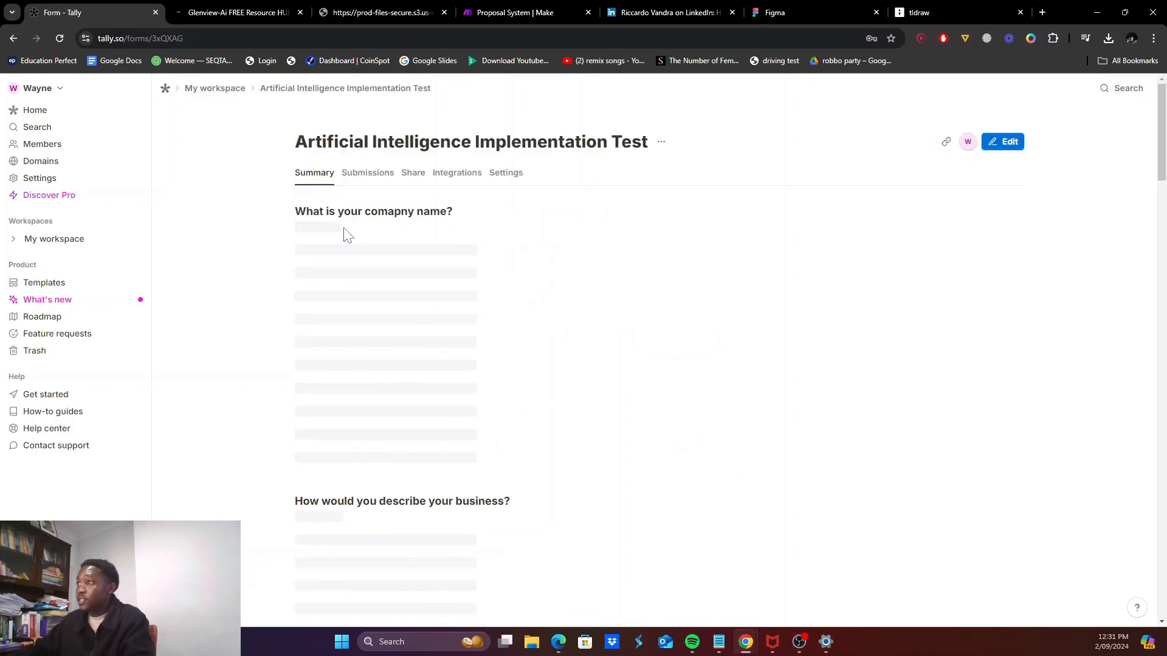
scroll(346, 243, down, 6)
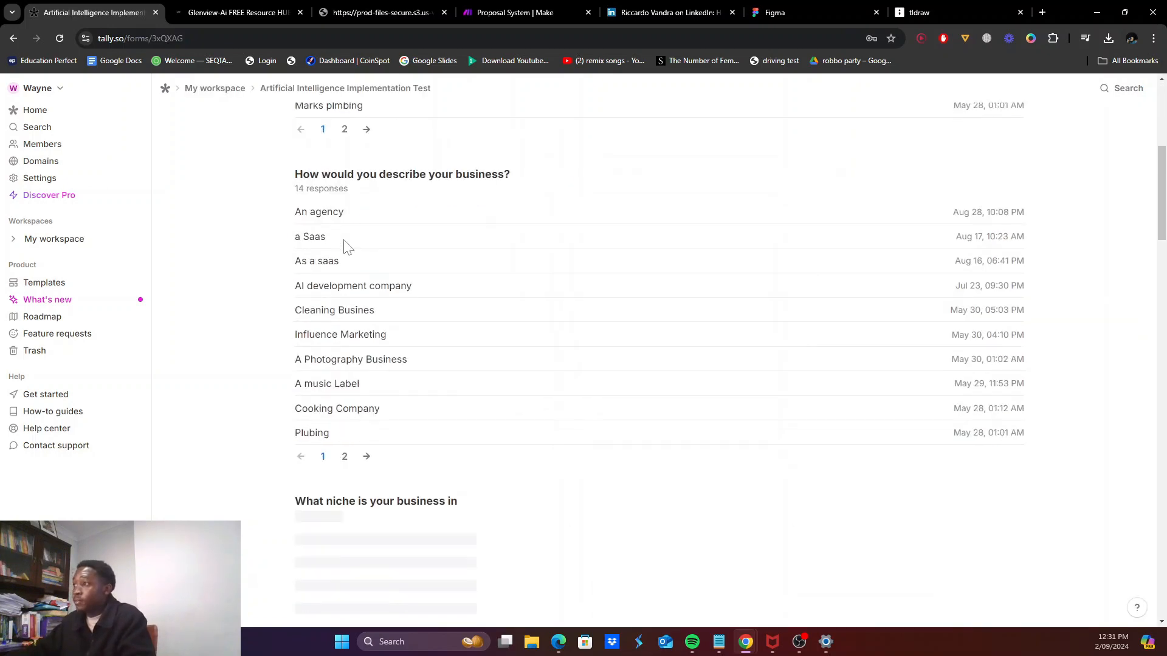
scroll(382, 184, up, 2)
scroll(382, 185, up, 5)
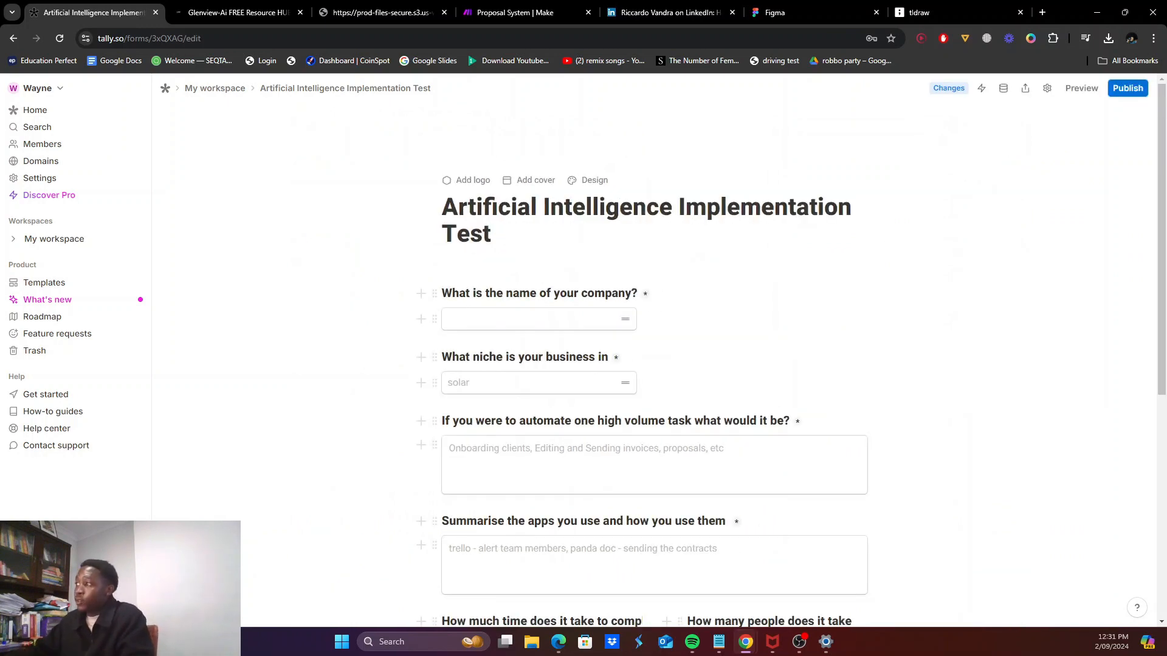
scroll(654, 356, down, 1)
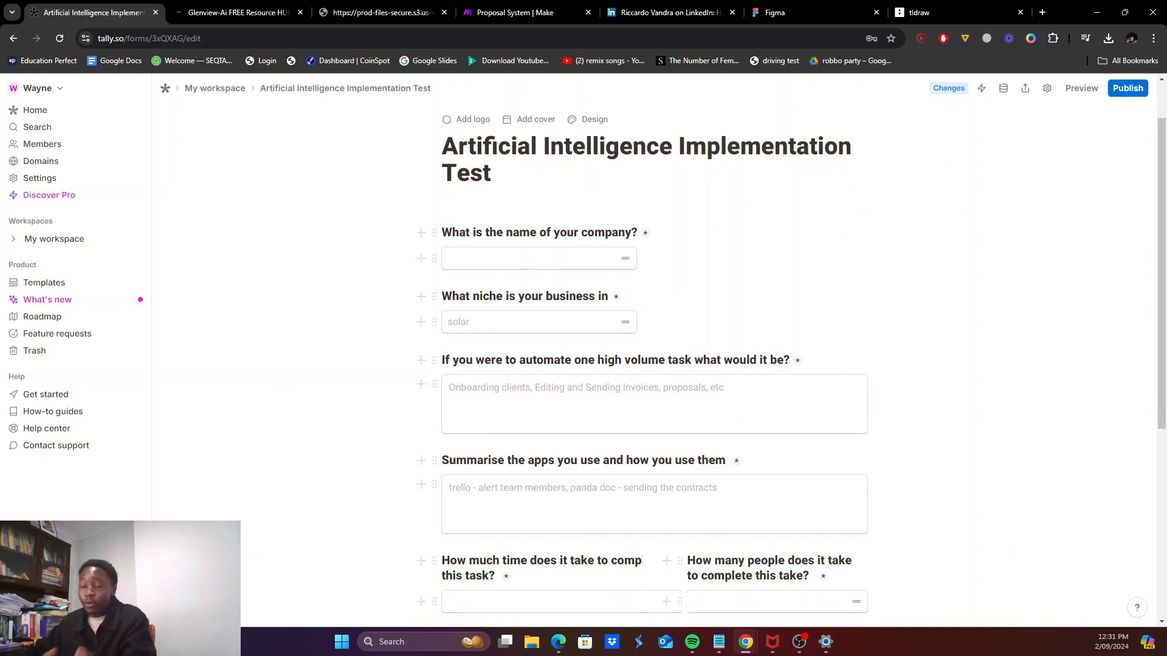
scroll(654, 365, down, 1)
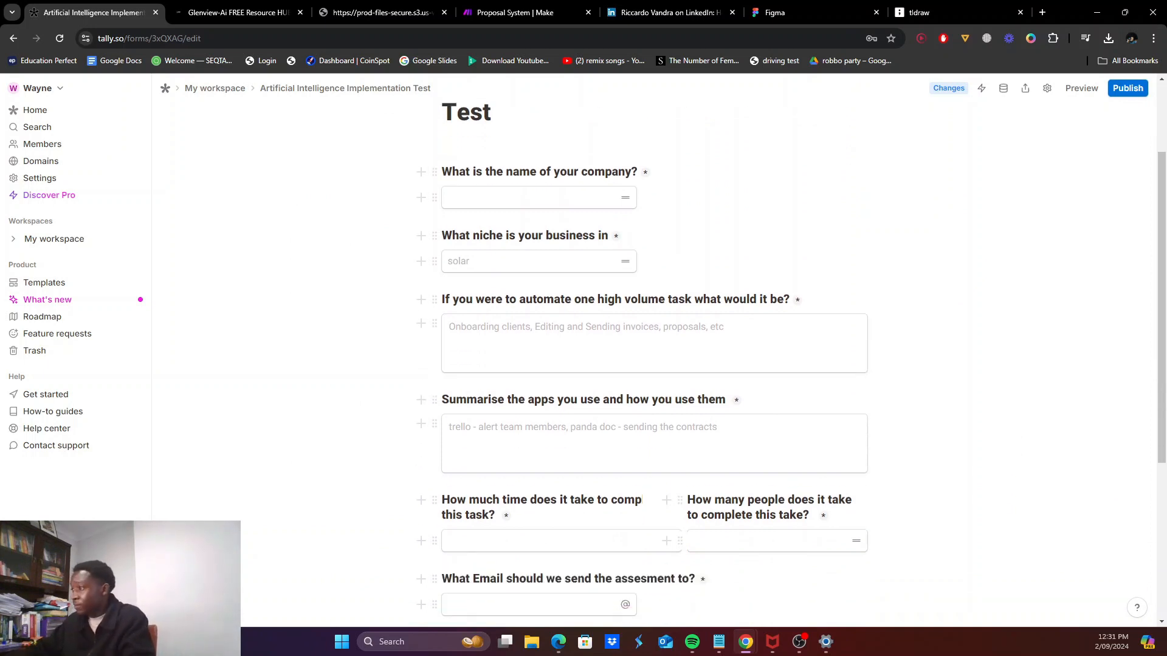
scroll(654, 365, down, 2)
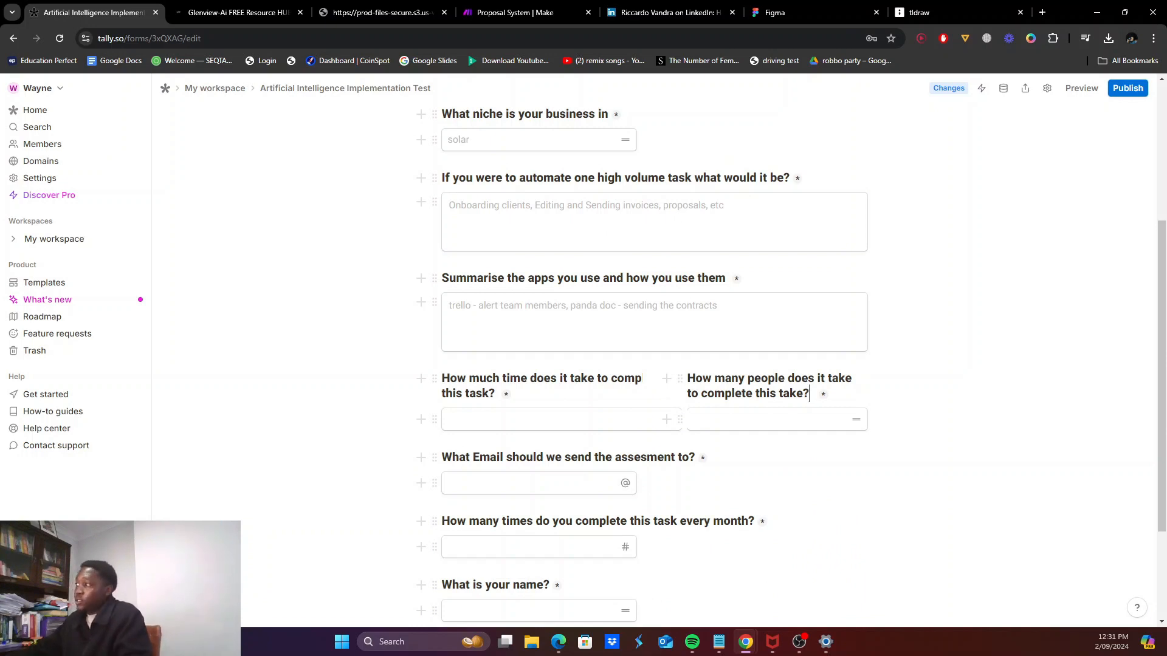
Step: Look through the form's remaining questions, then go to Make's scenarios list
scroll(654, 365, down, 1)
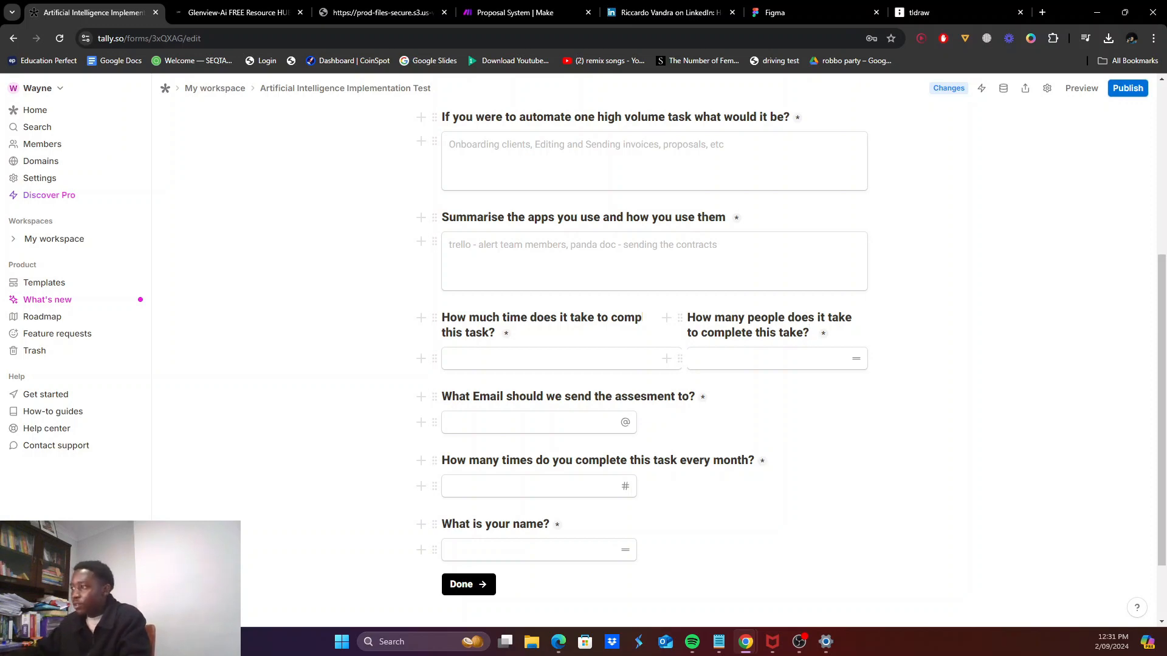
scroll(398, 461, down, 2)
scroll(398, 460, up, 10)
scroll(399, 461, down, 4)
scroll(549, 557, down, 2)
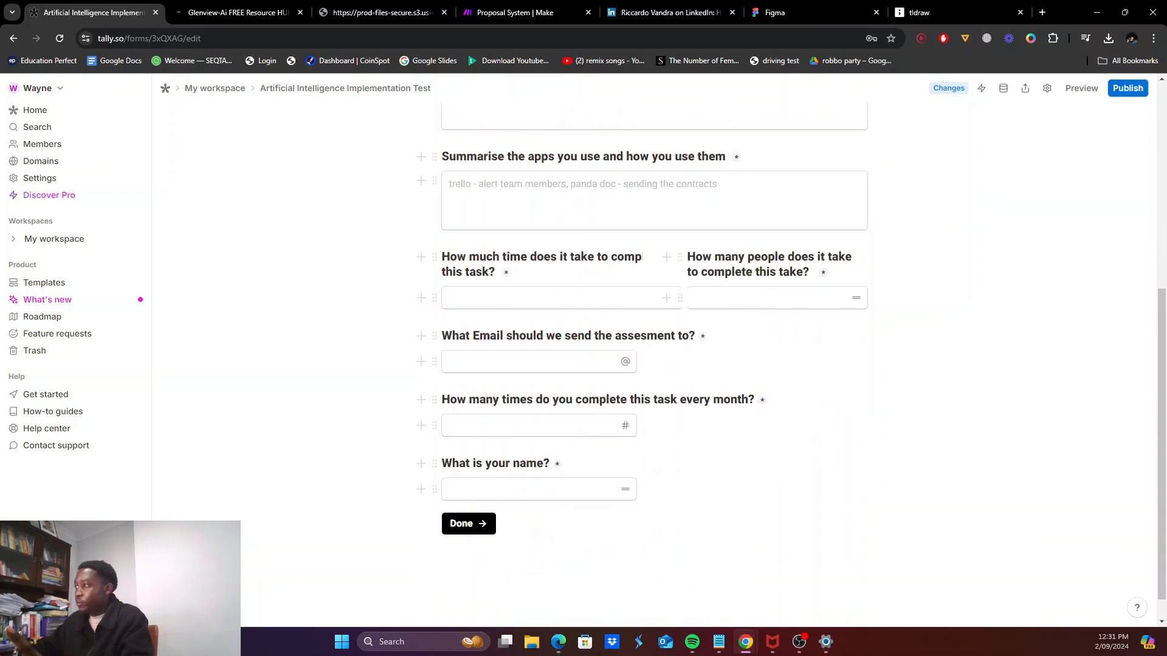
scroll(654, 364, up, 5)
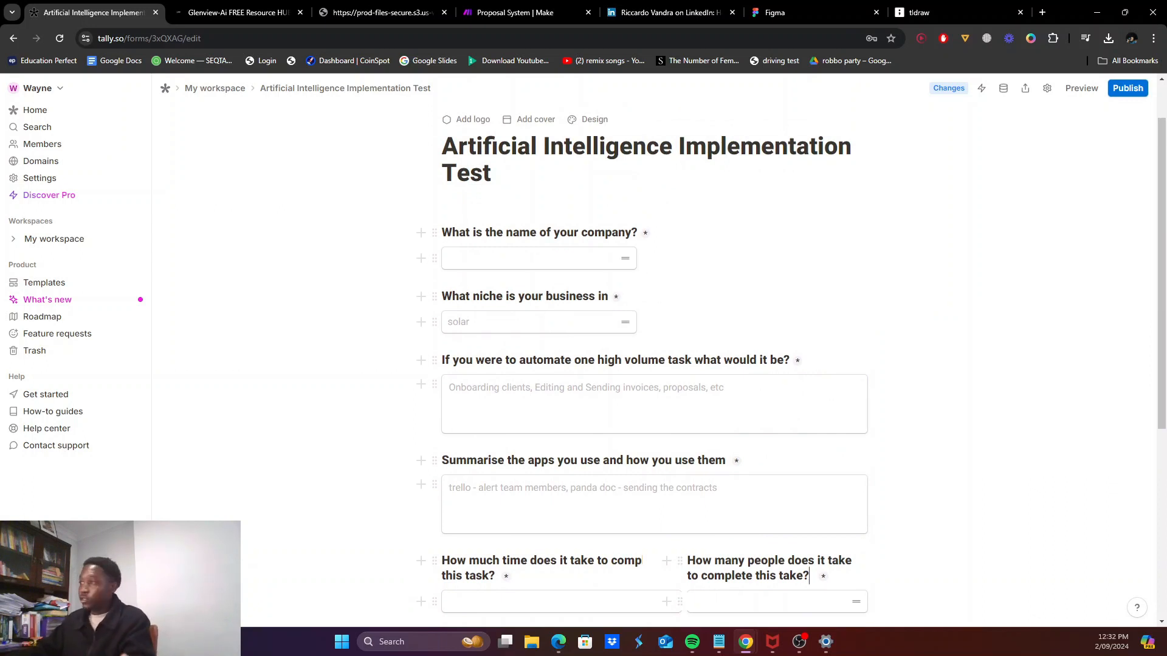
scroll(809, 515, down, 1)
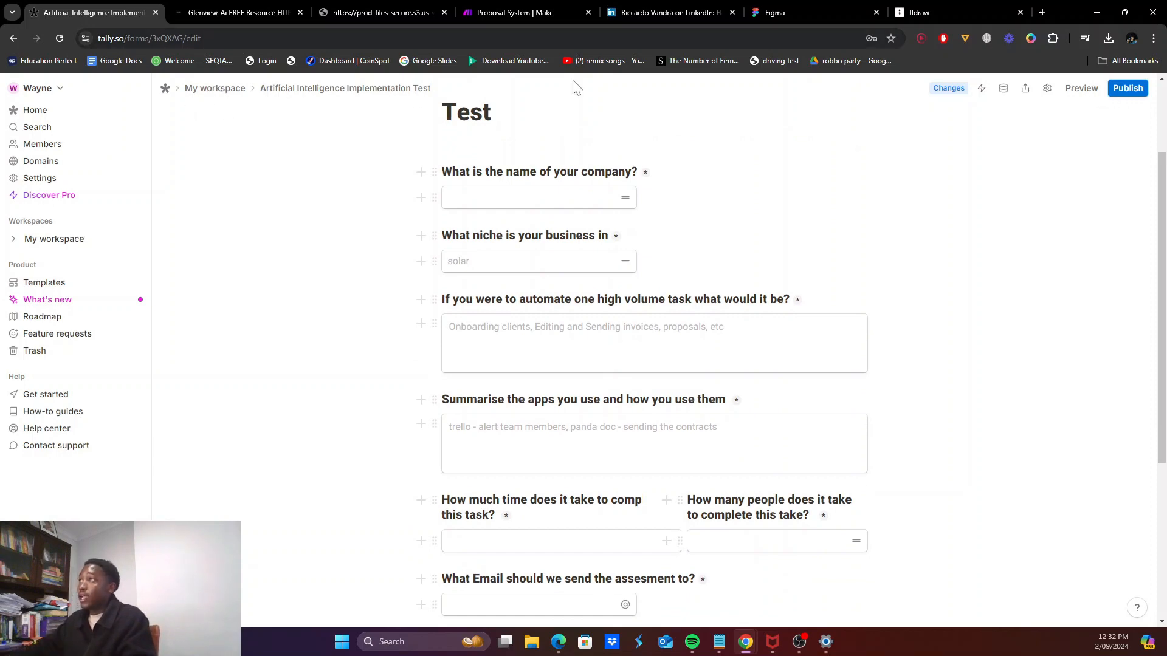
click(514, 12)
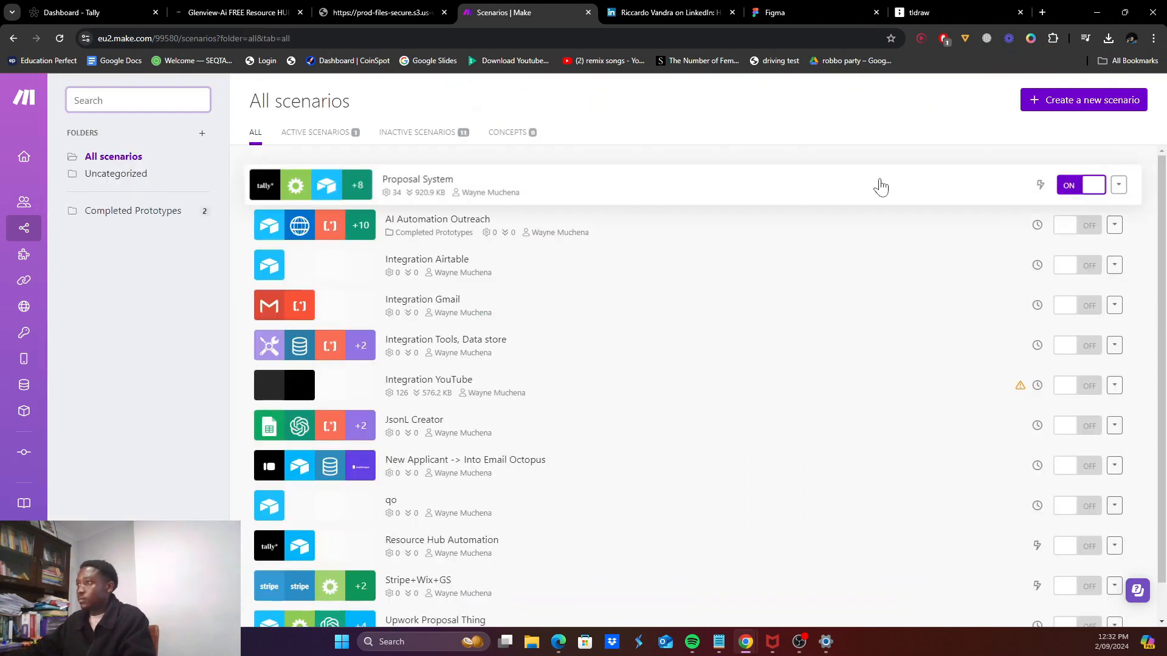
click(1060, 103)
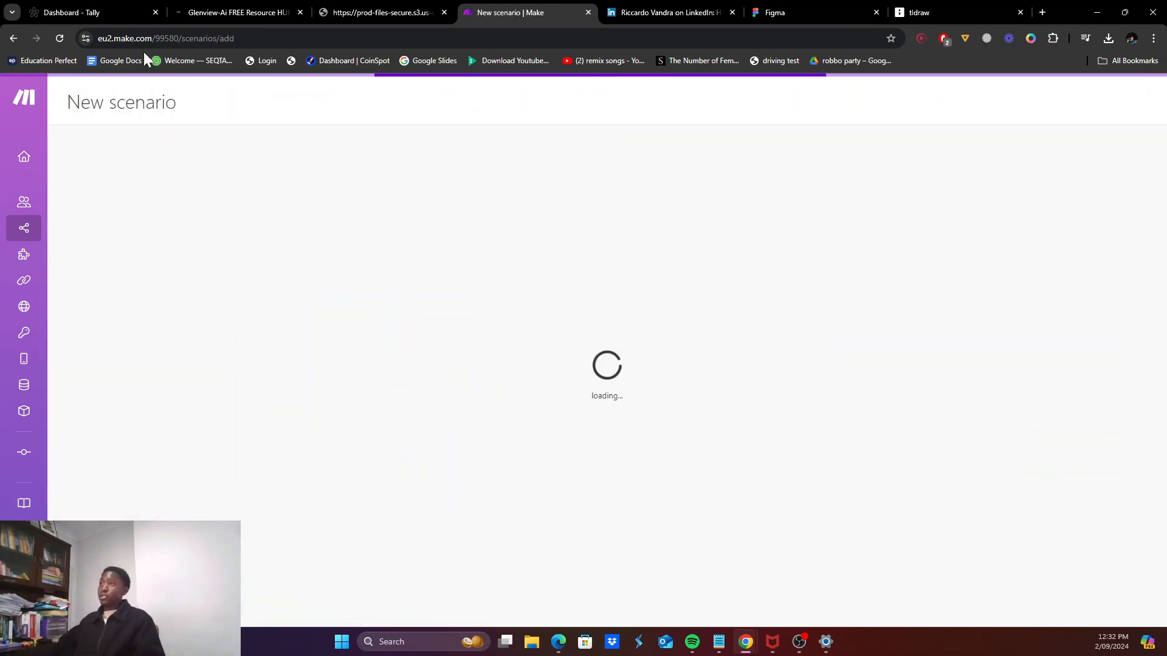
text(KL)
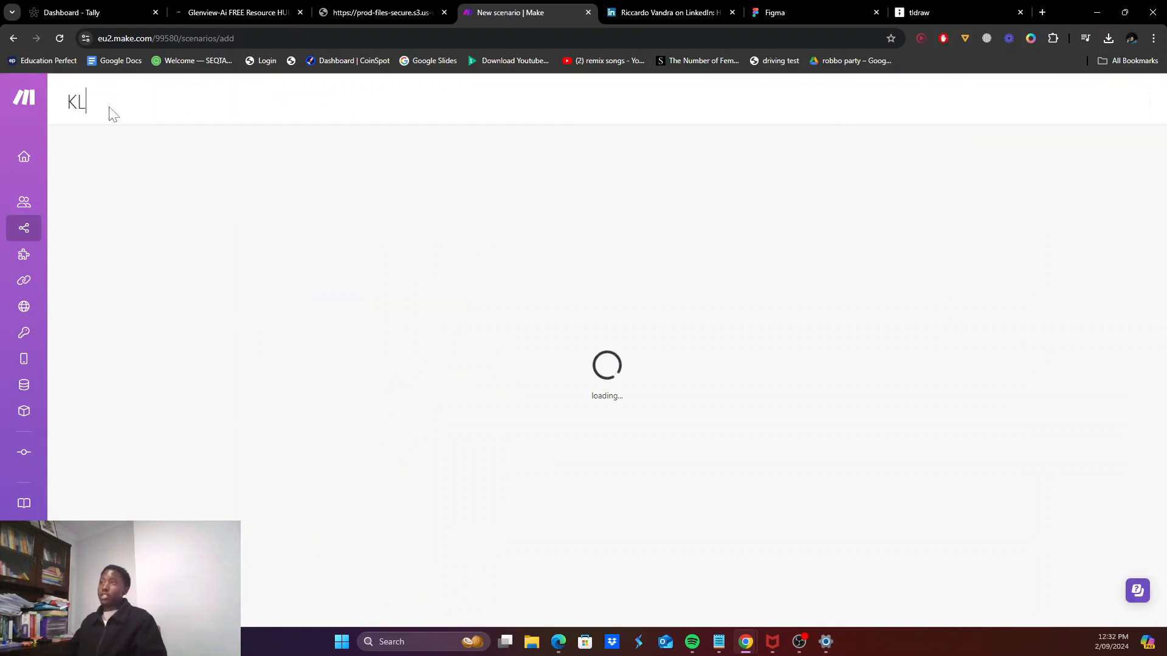
text(aed)
text(Ma)
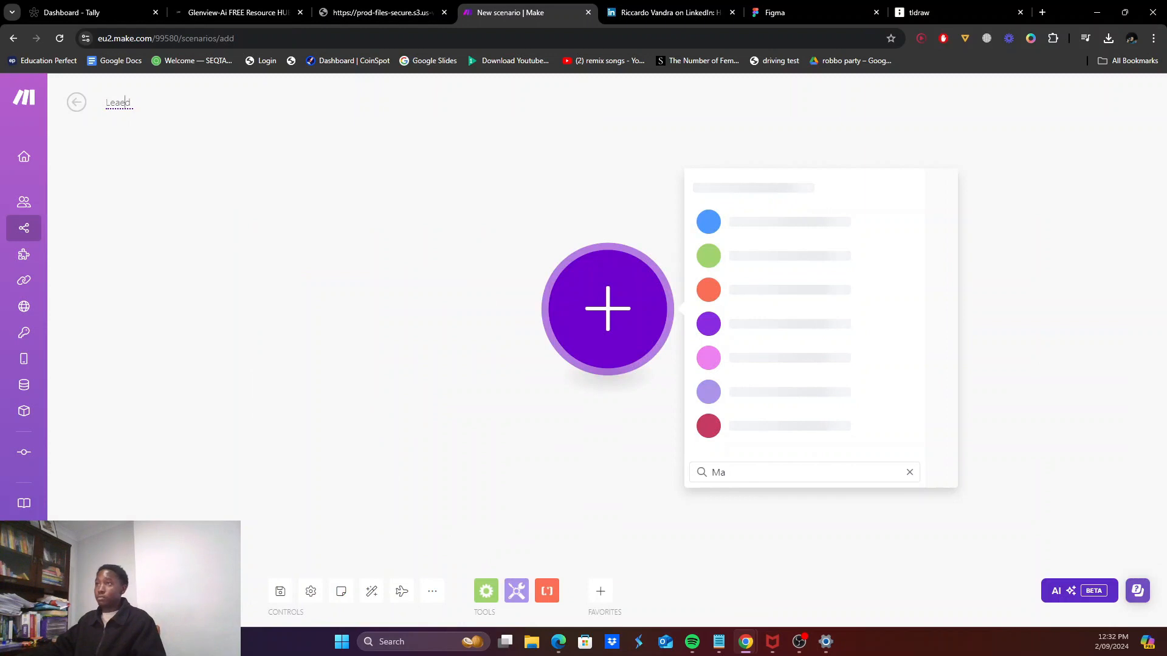
click(126, 102)
text(Le)
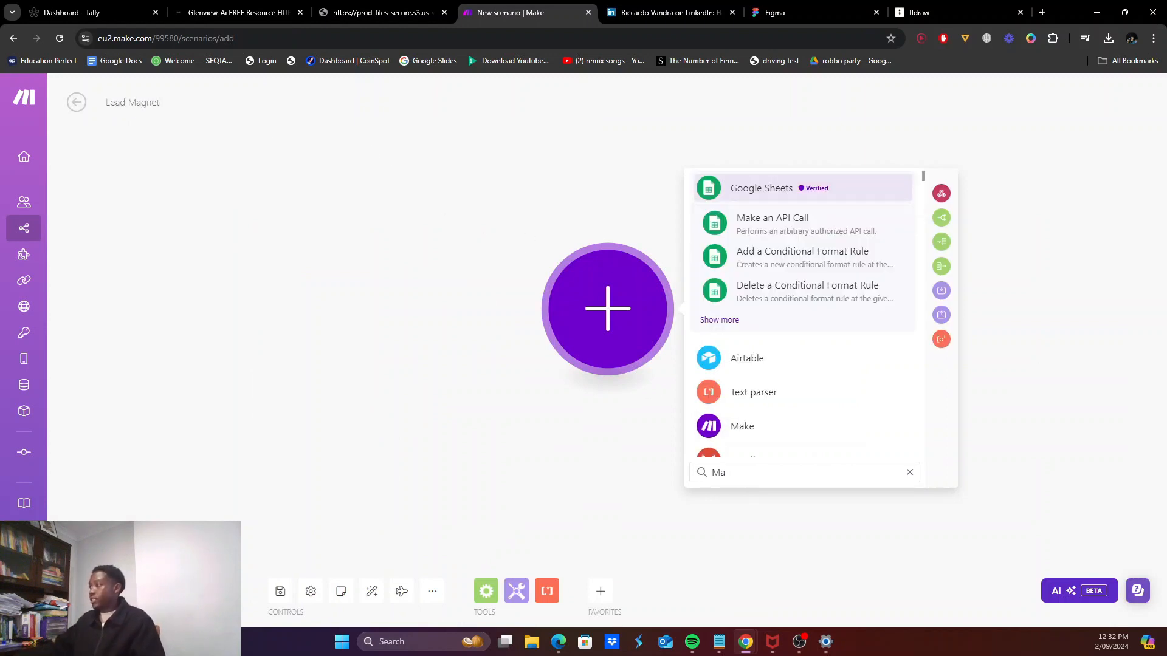
key(BackSpace)
text(tally)
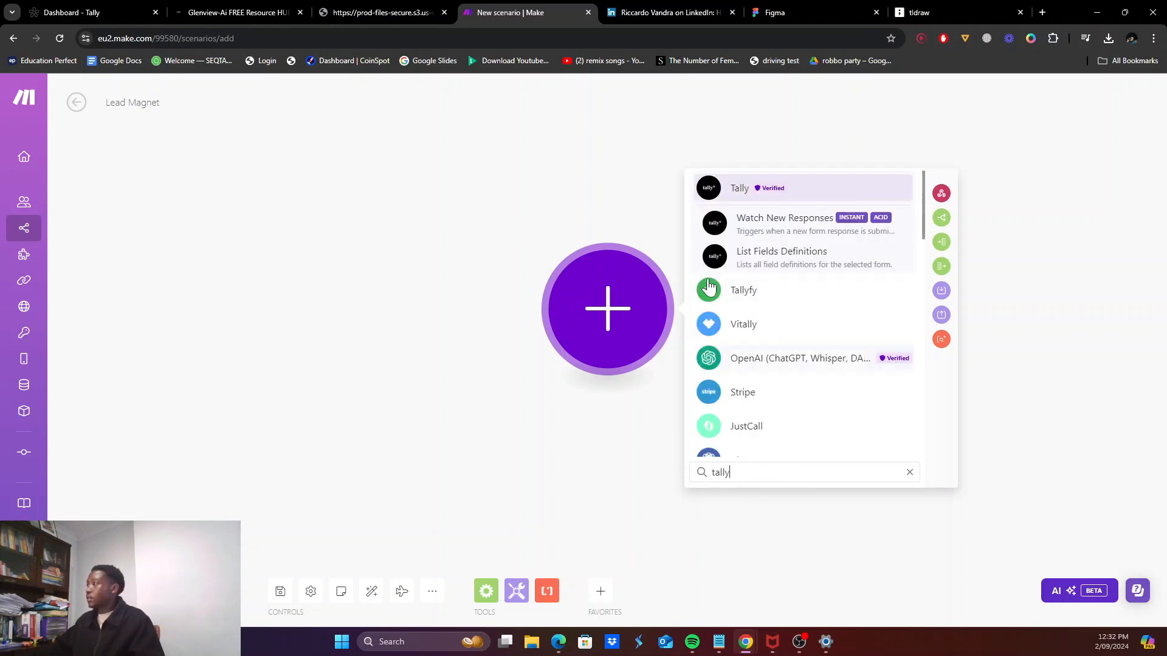
click(745, 234)
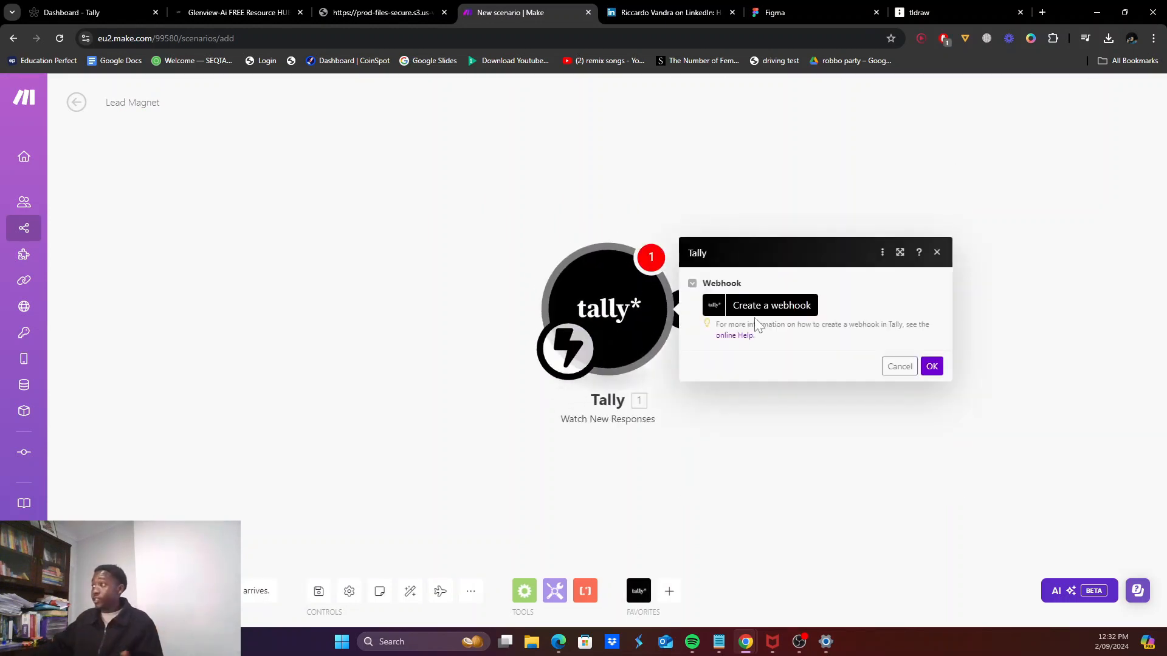
Step: Create and save a 'Lead magnet' webhook watching the Artificial Intelligence Implementation Test form
click(752, 306)
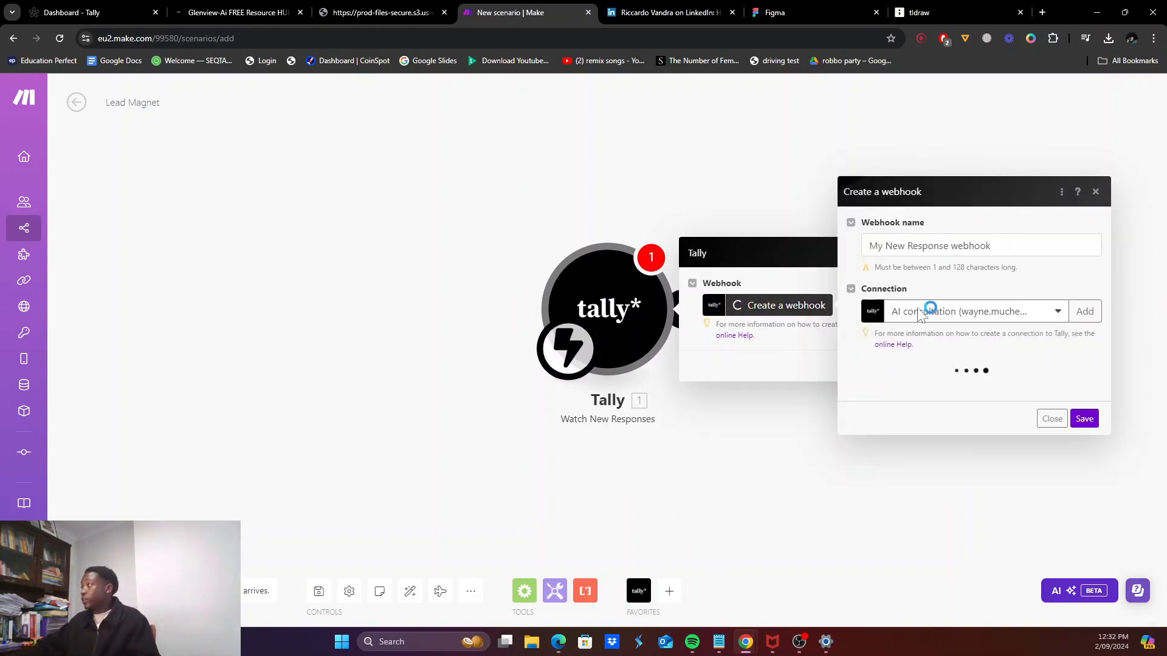
triple_click(961, 237)
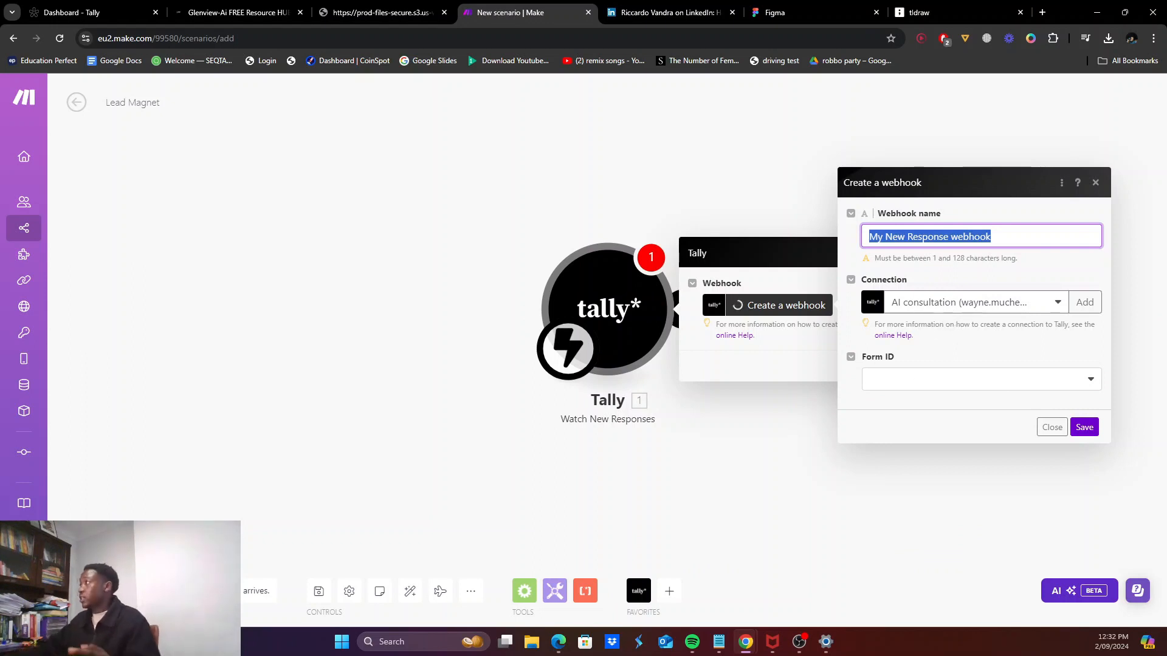
text(Lead magnet)
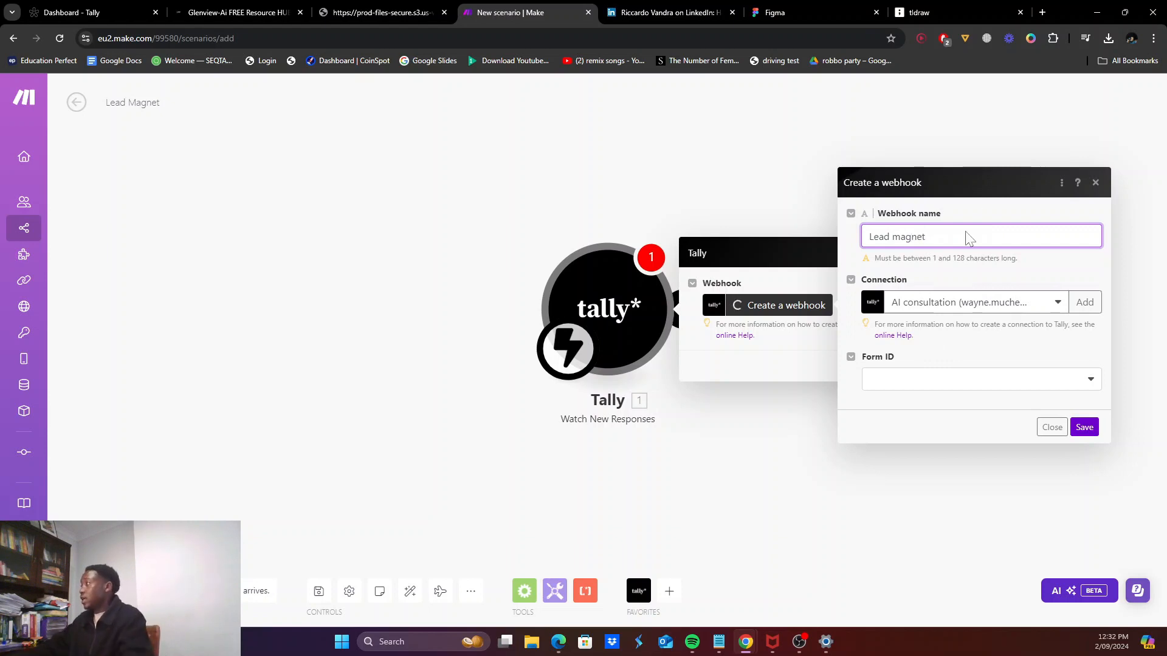
click(936, 389)
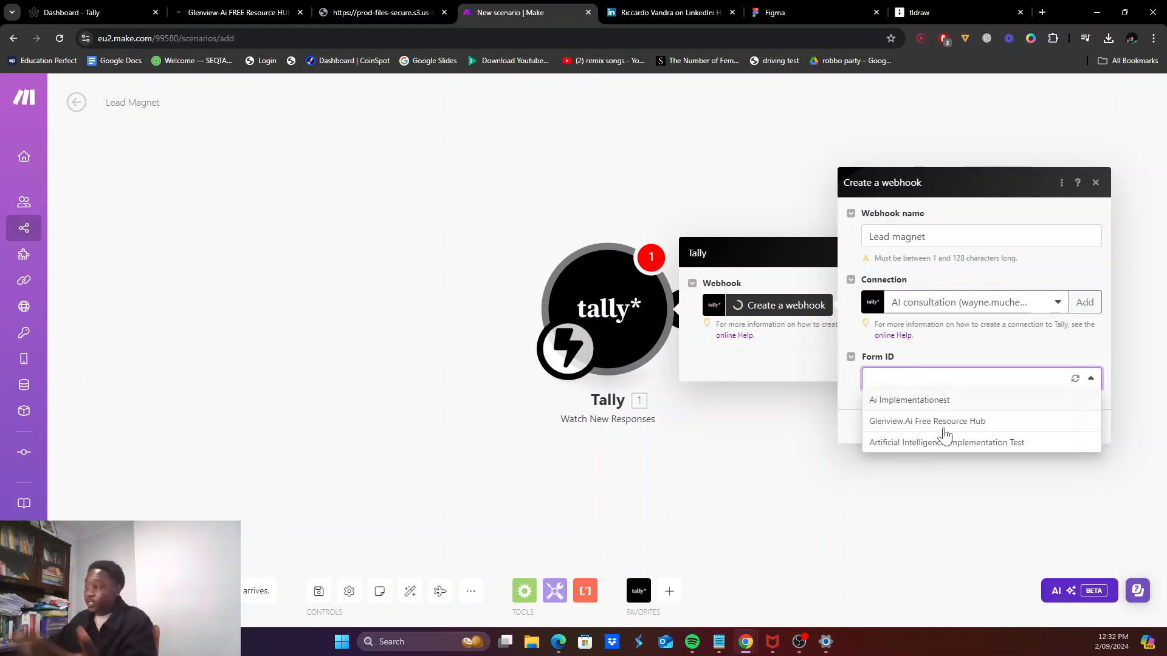
click(941, 443)
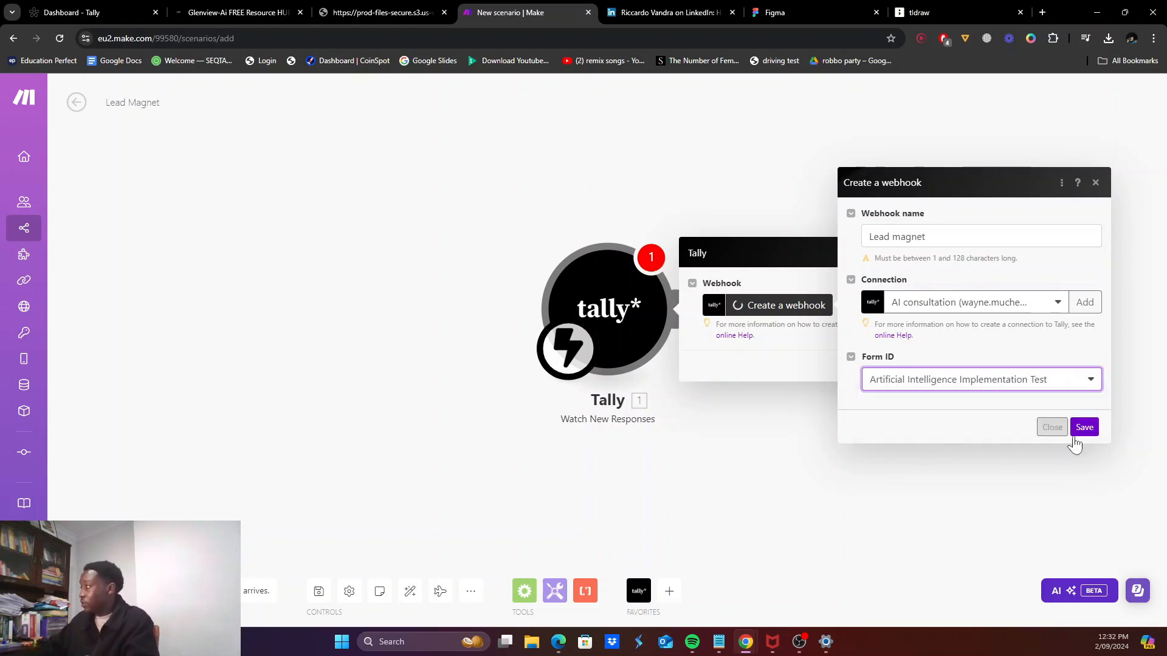
click(1082, 425)
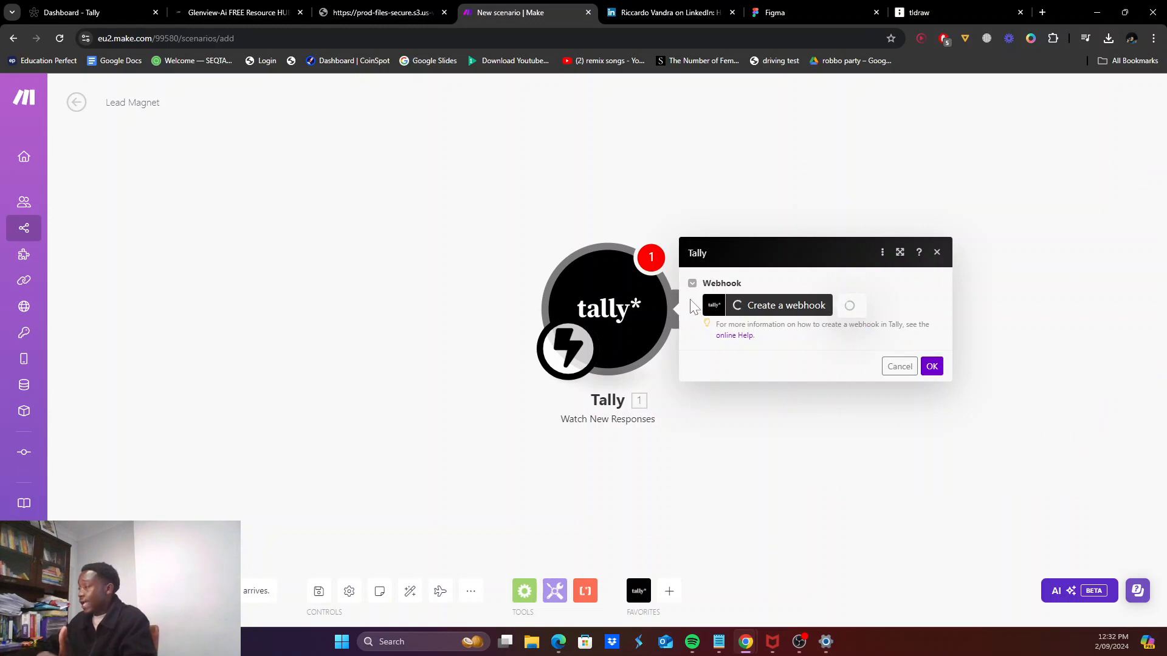
click(932, 387)
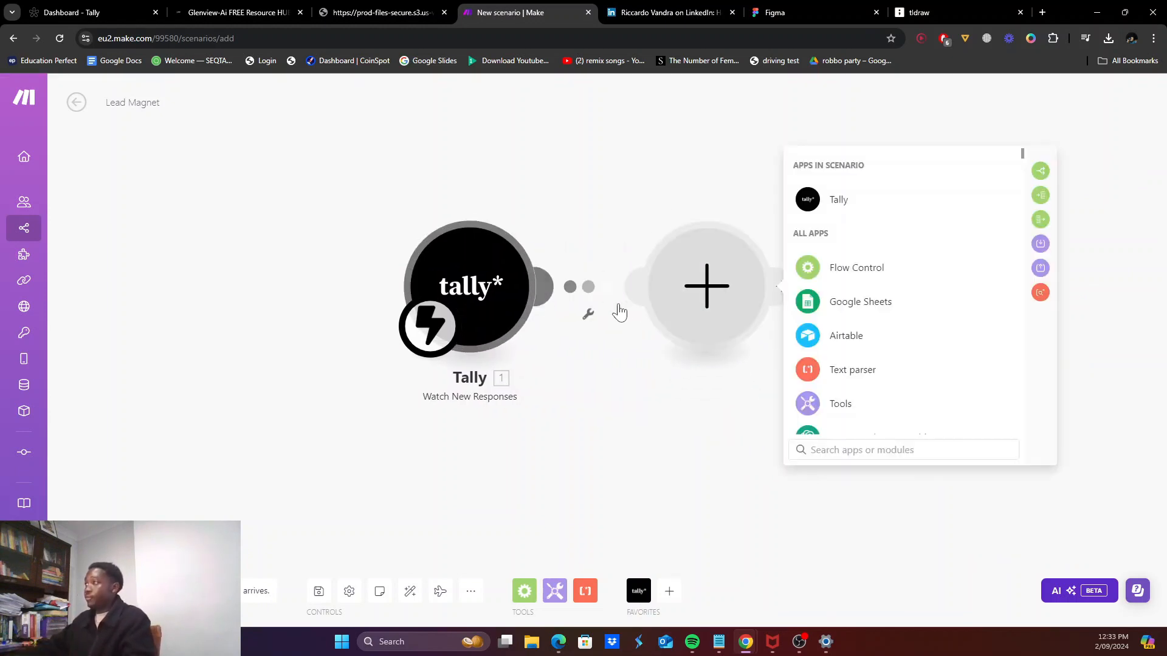
click(821, 273)
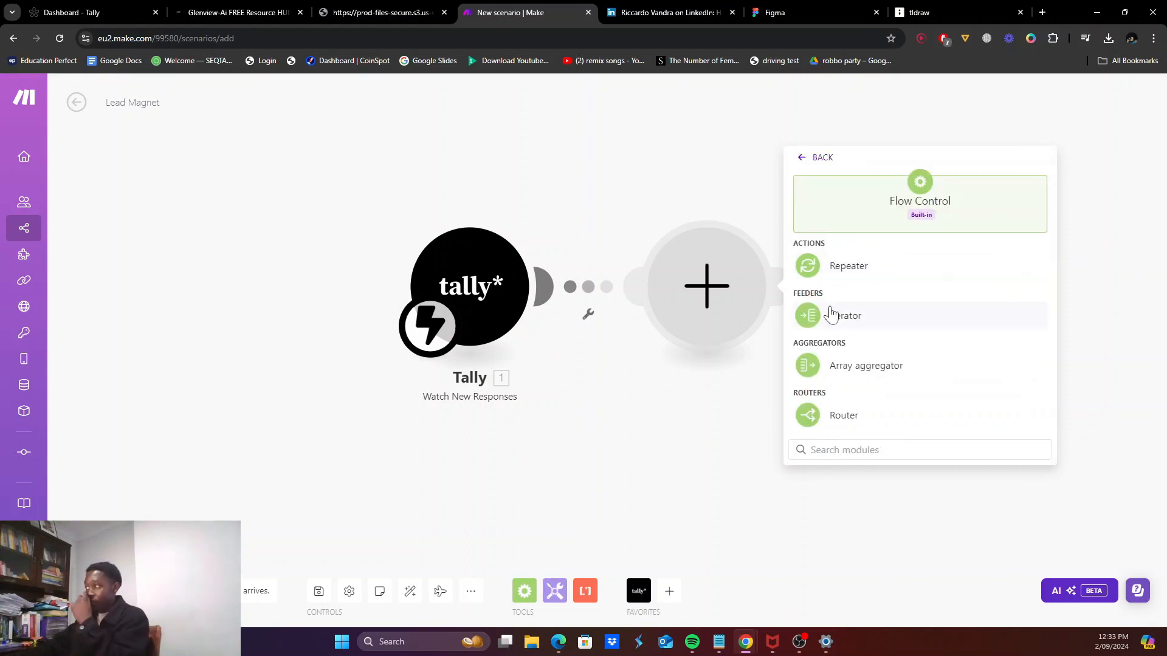
click(836, 415)
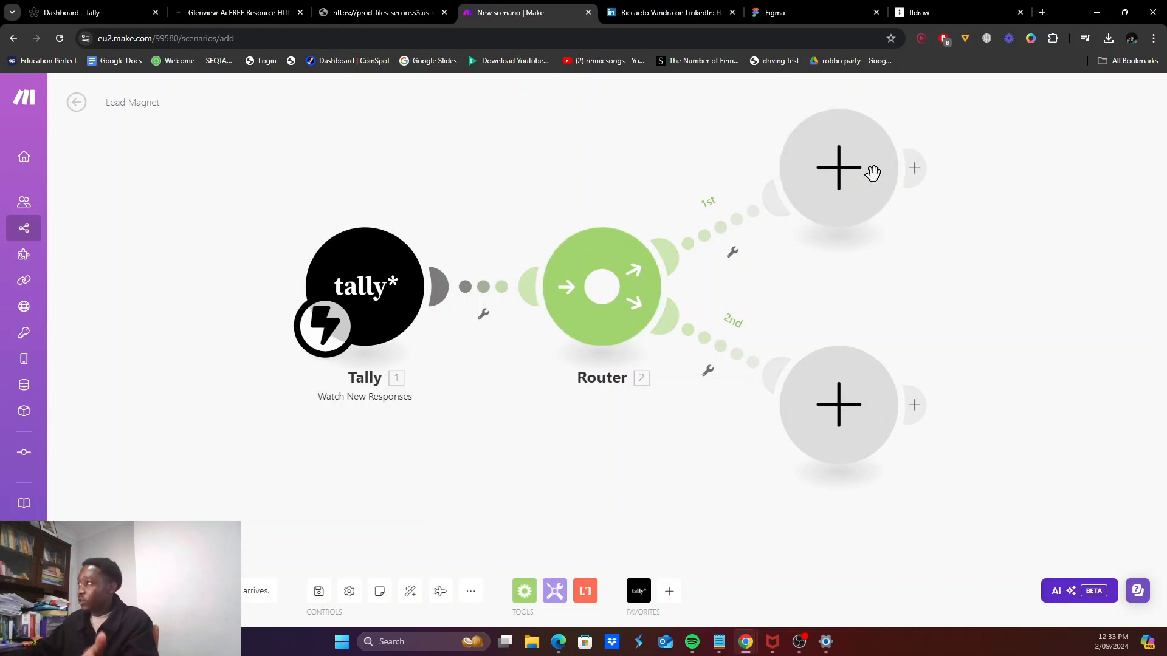
click(835, 225)
click(923, 267)
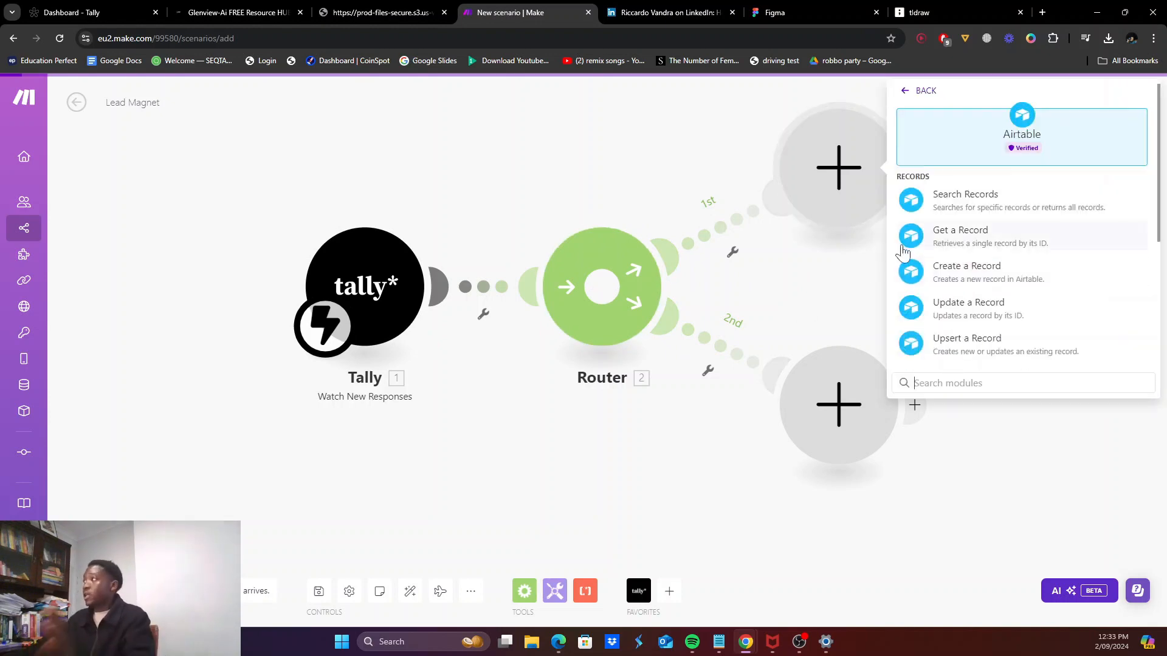
click(912, 90)
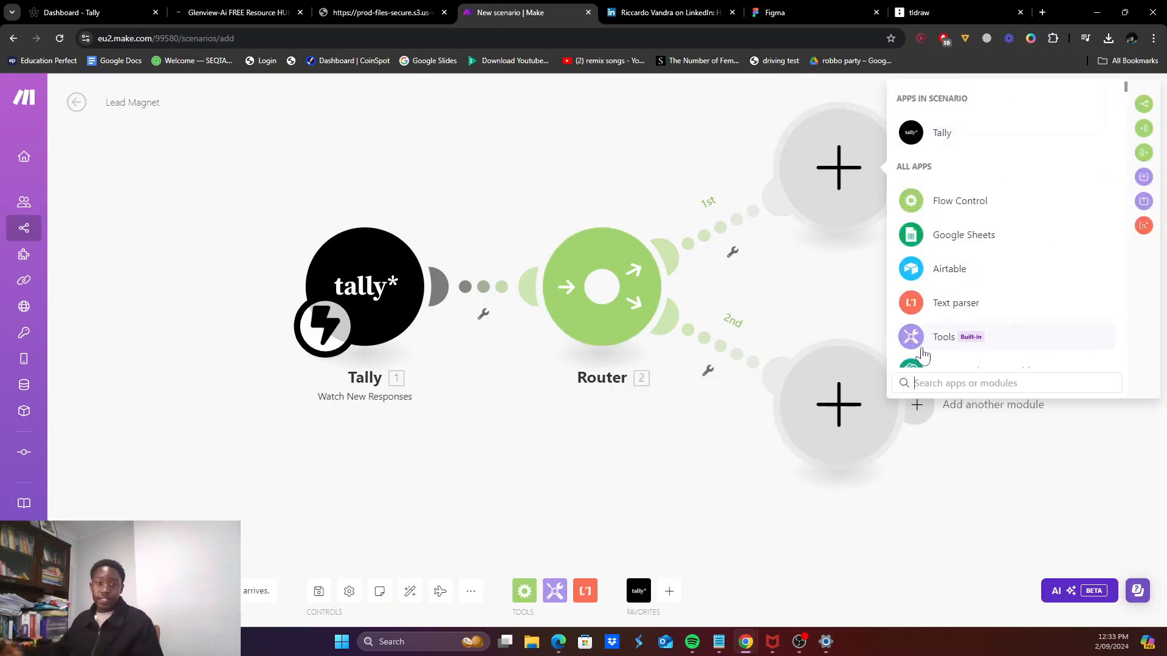
text(slack)
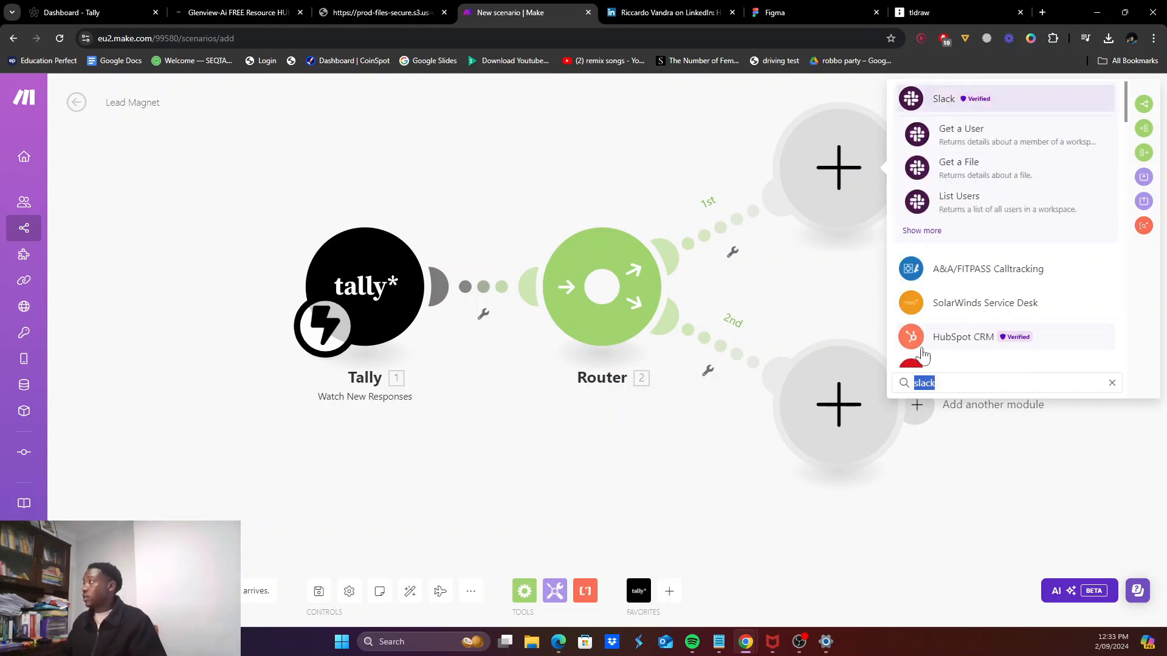
key(ctrl+BackSpace)
text(monday)
key(ctrl+BackSpace)
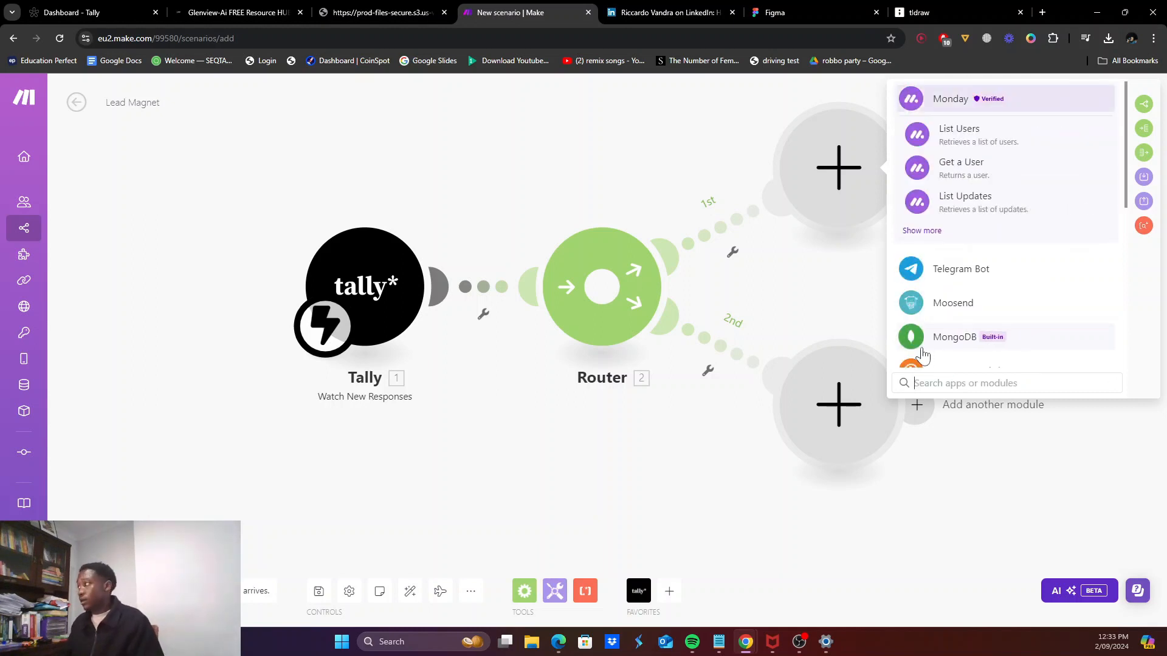
text(goh)
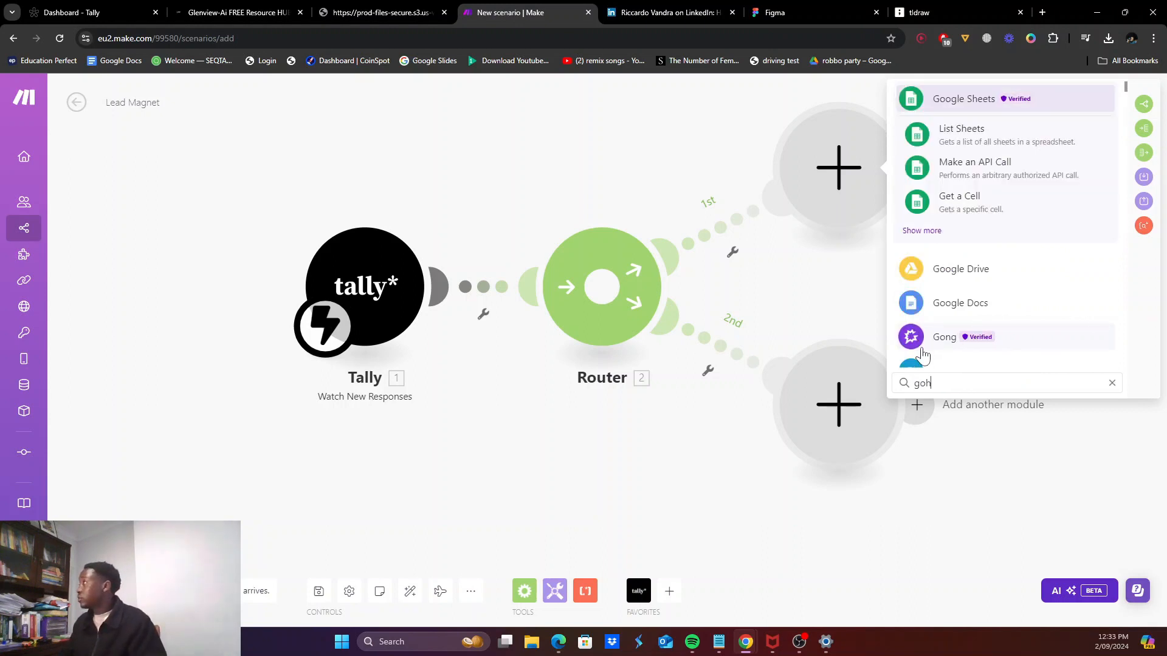
scroll(942, 333, down, 5)
scroll(947, 330, down, 10)
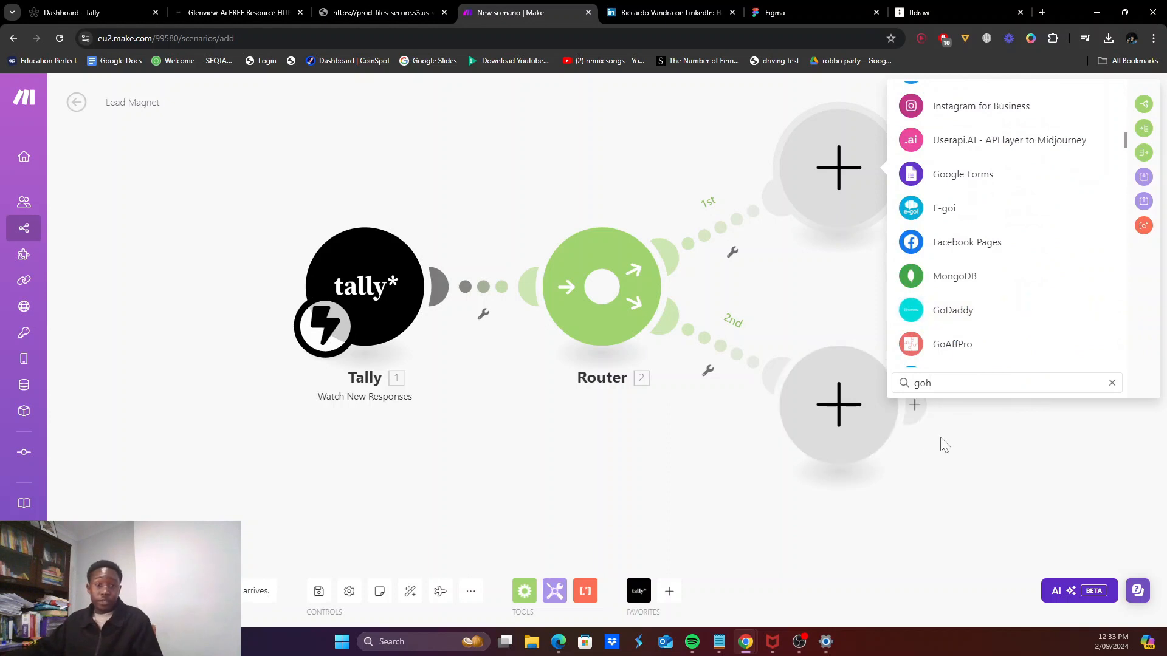
key(ctrl+a)
key(BackSpace)
scroll(930, 263, up, 2)
Step: Add an Airtable Create a Record module targeting the Lead Management base's CRMs table
click(947, 119)
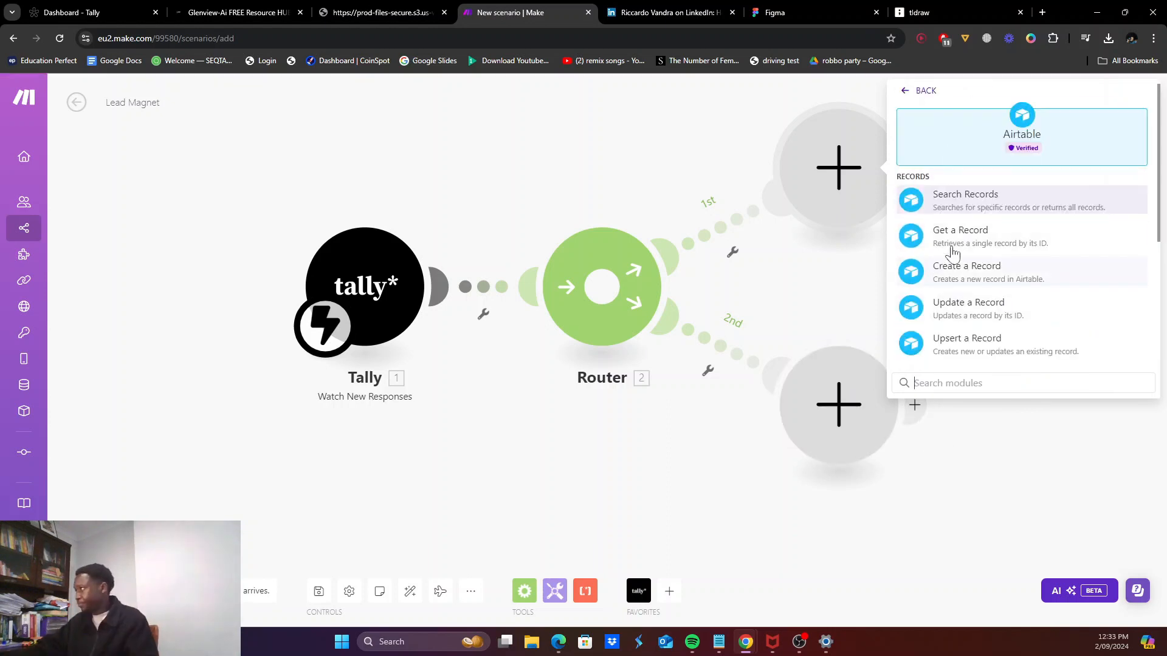
scroll(945, 316, down, 1)
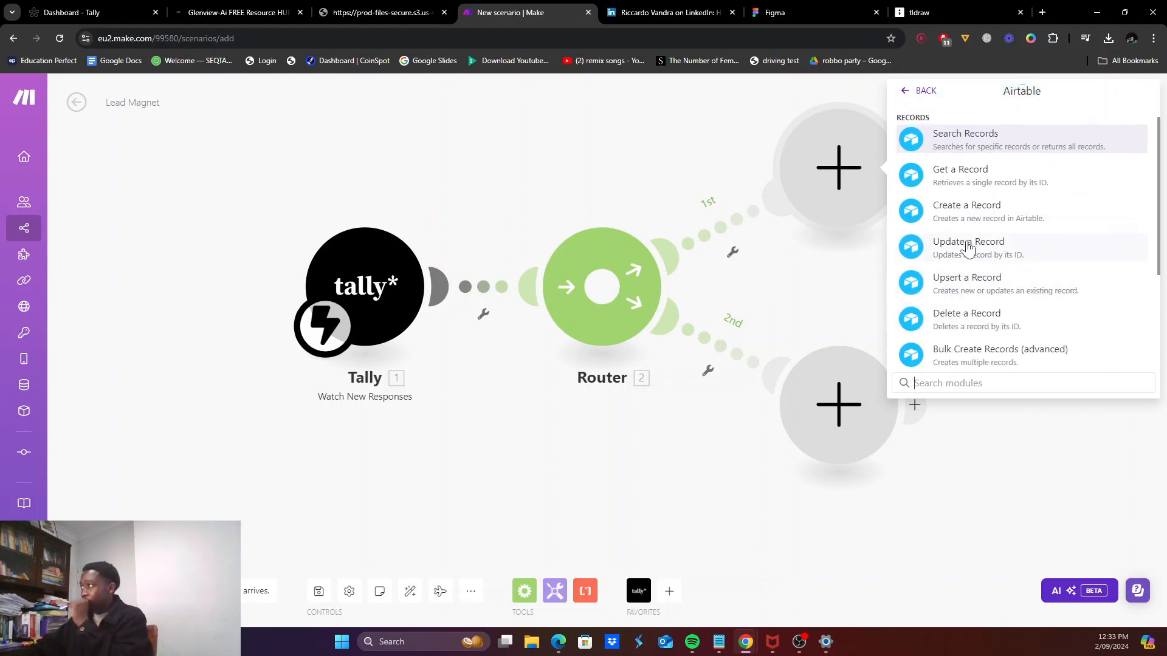
scroll(956, 216, down, 2)
scroll(958, 207, up, 1)
scroll(960, 210, up, 1)
click(976, 205)
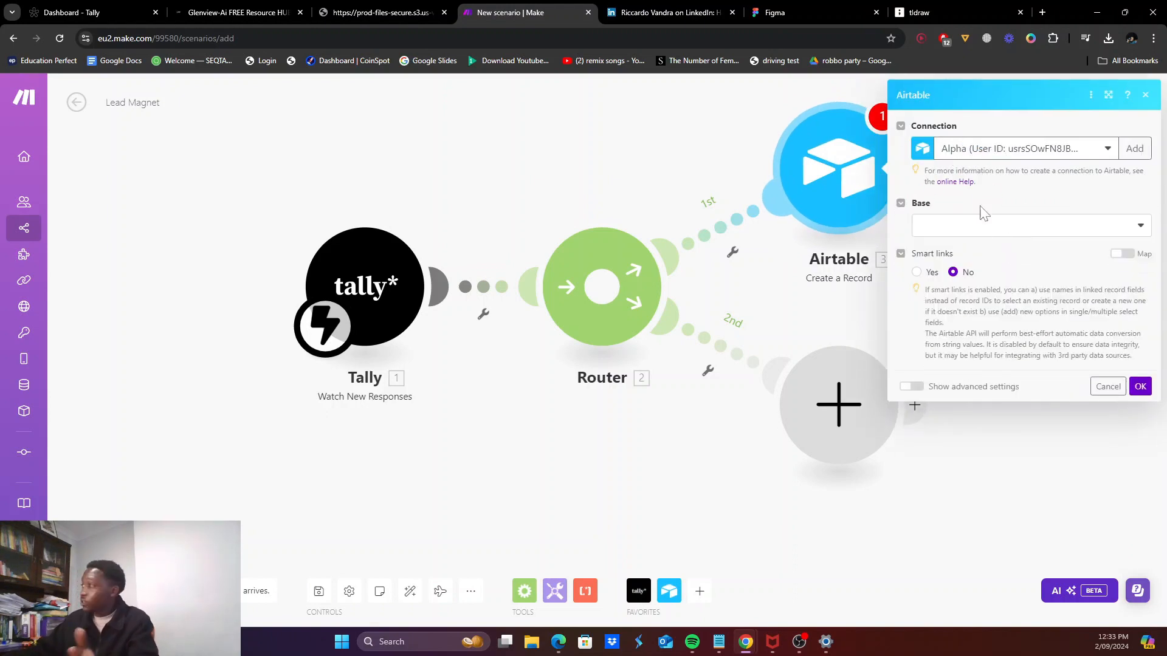
click(976, 225)
click(961, 257)
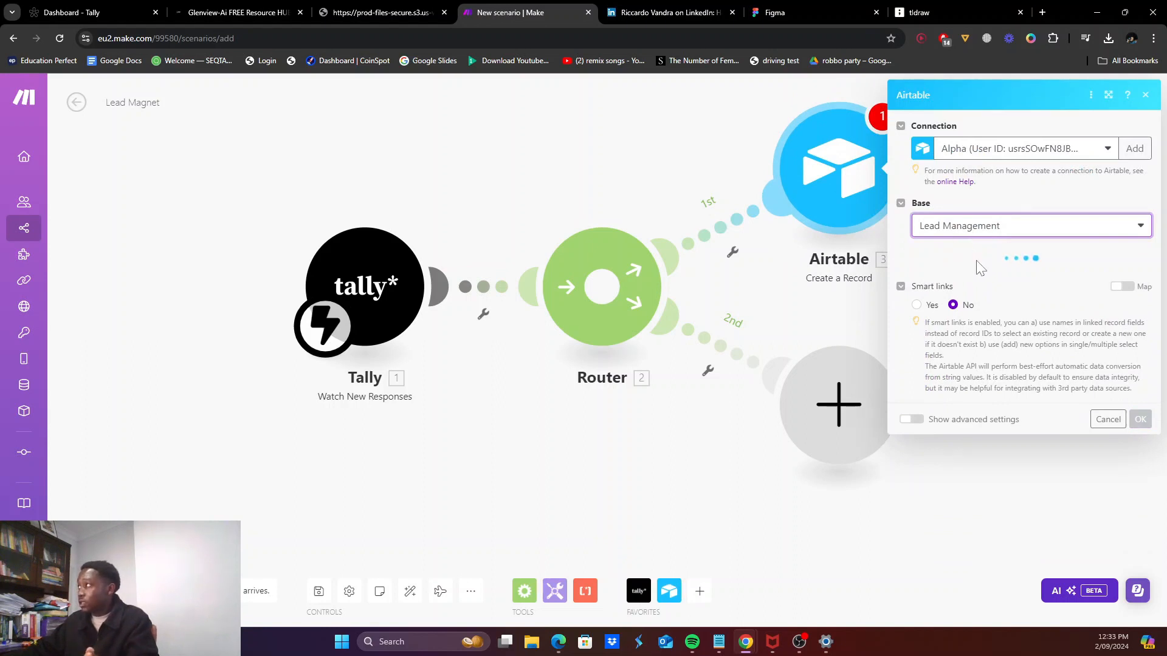
click(968, 276)
click(968, 294)
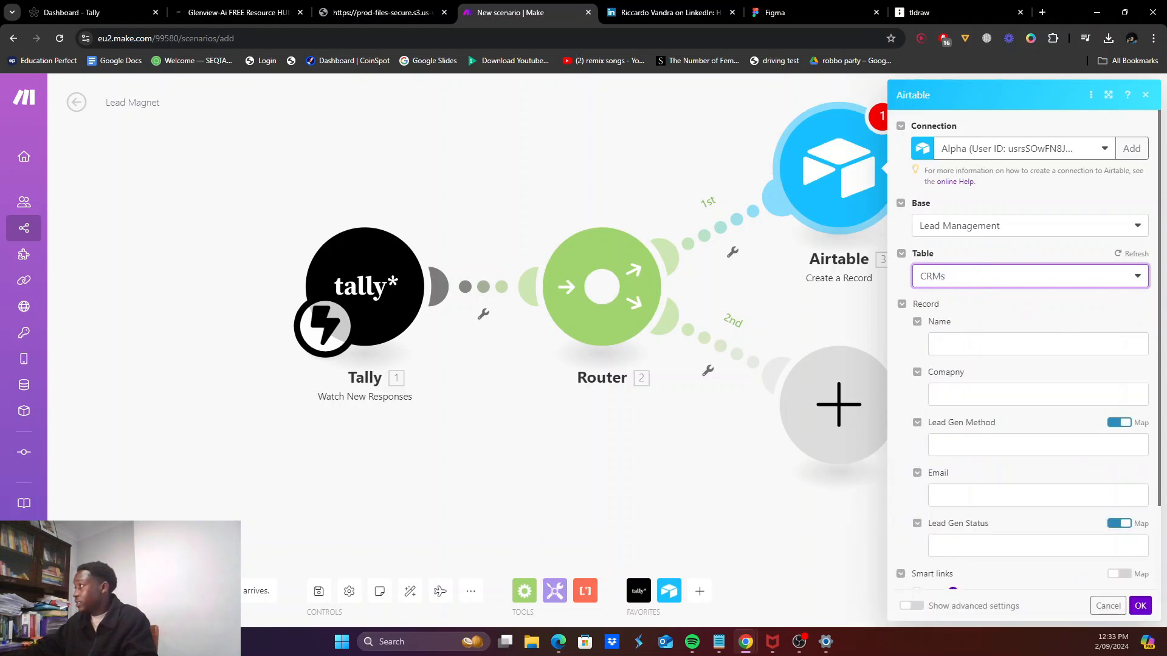
Step: Map the Tally name, company and email answers, and set Lead Gen Status to 'New Lead'
click(973, 344)
scroll(800, 325, down, 2)
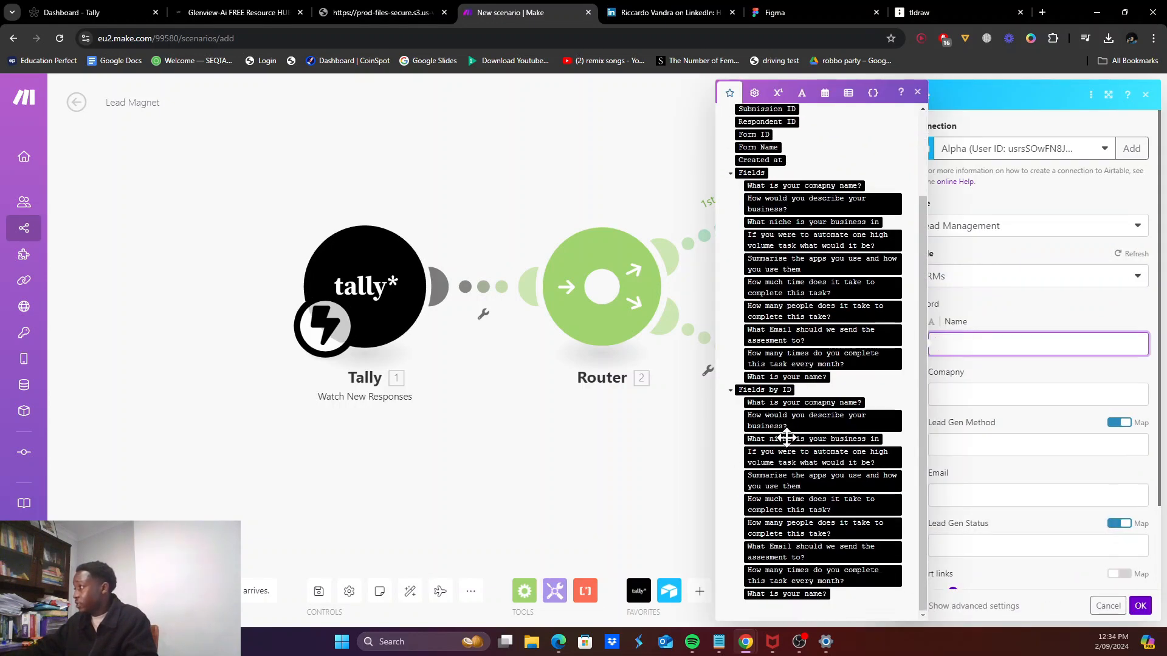
click(779, 594)
key(Tab)
click(848, 402)
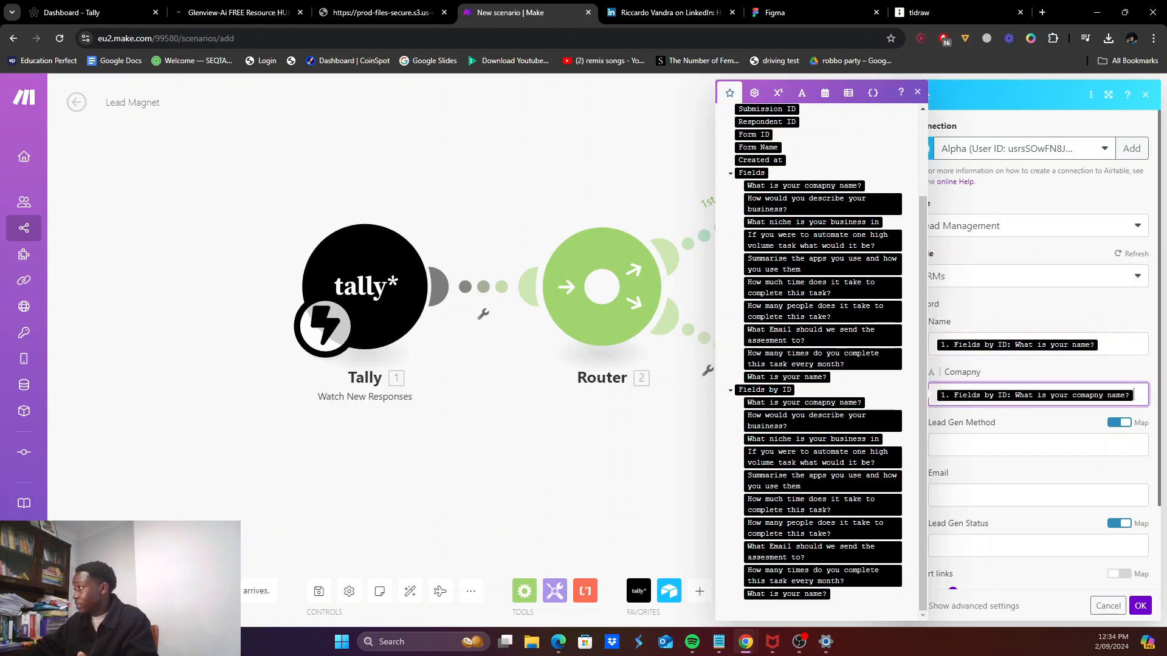
click(973, 496)
scroll(967, 487, down, 1)
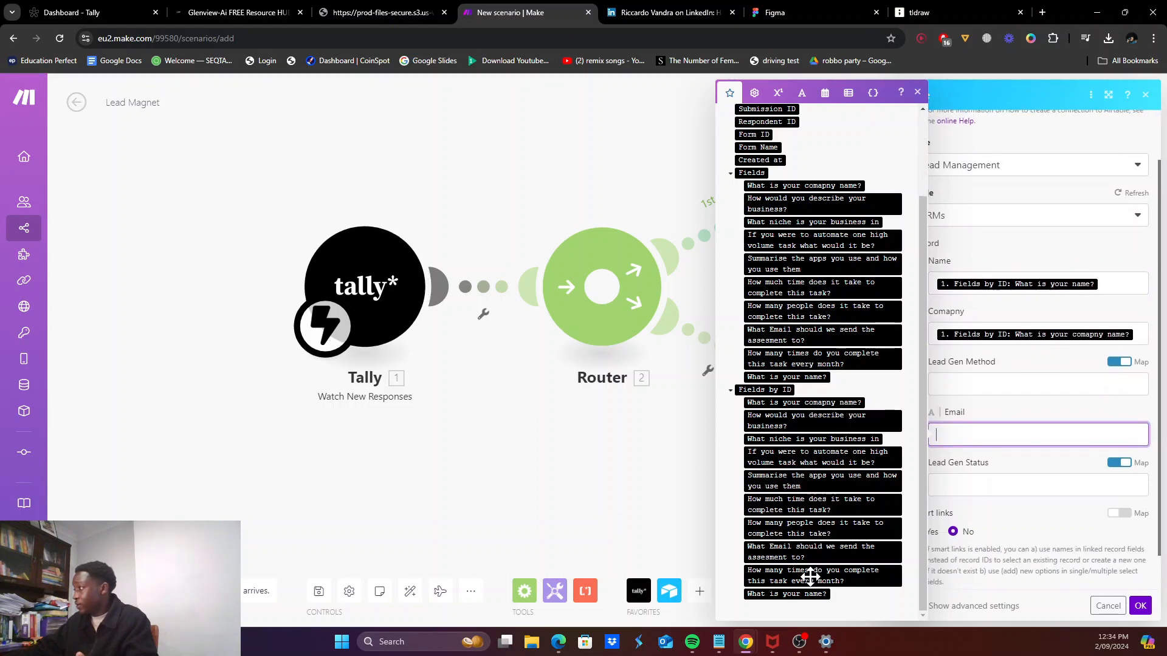
click(821, 552)
key(Tab)
text(Ne)
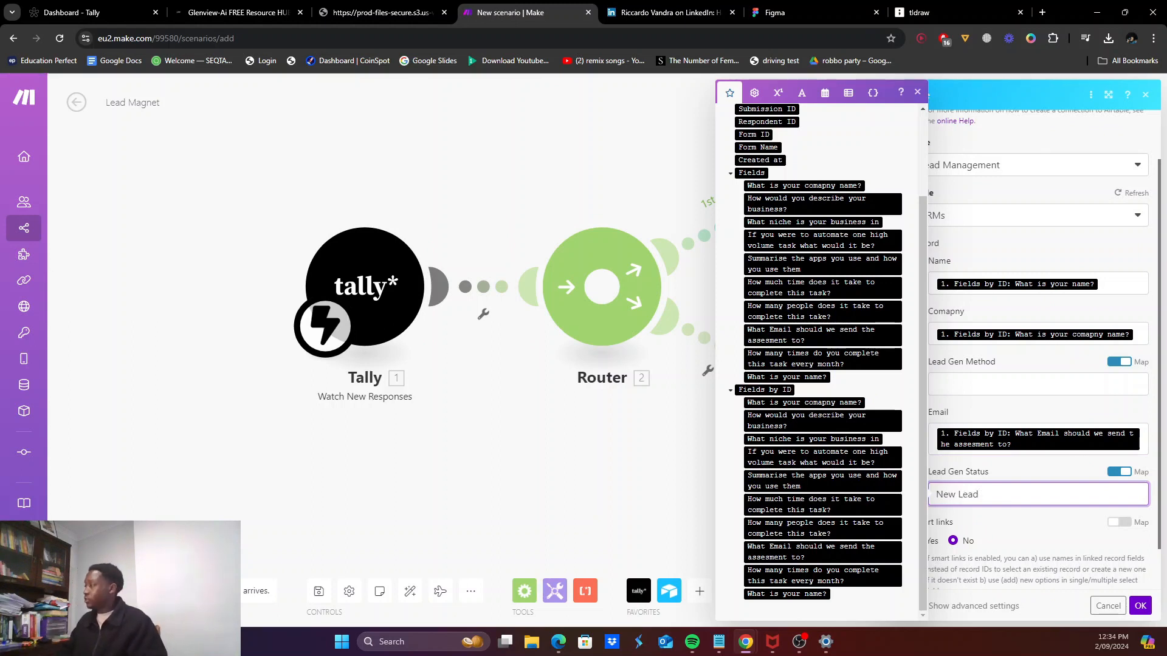
text(w Lead)
Step: Save the Airtable record, then put OpenAI's Create a Completion module on the second branch
click(1140, 606)
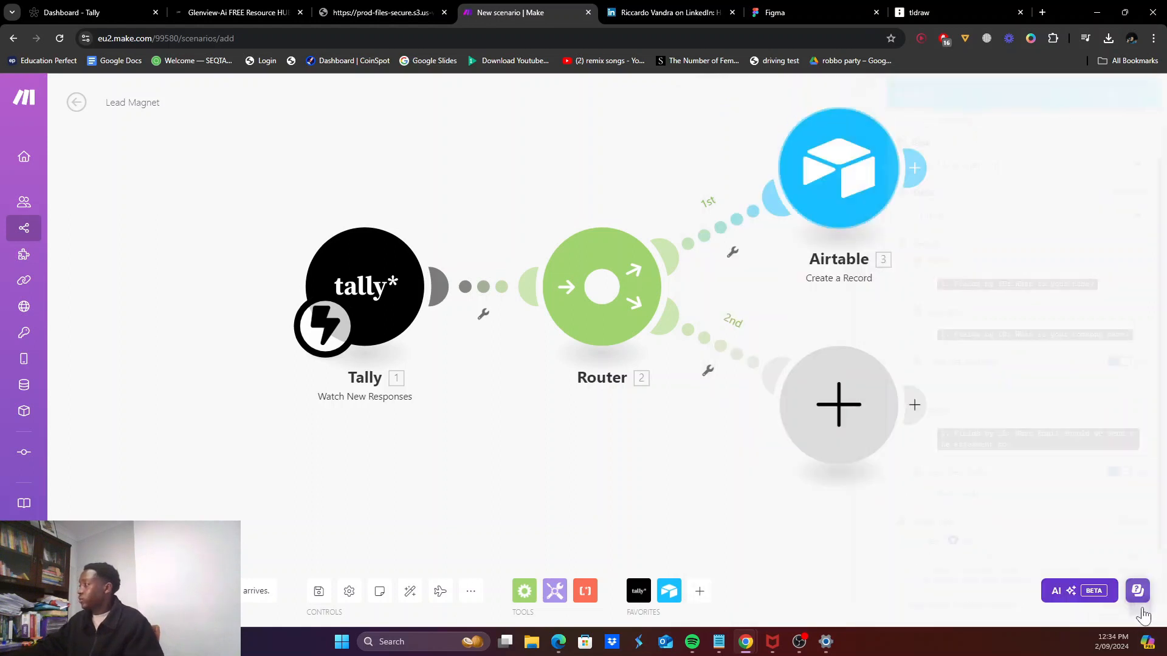
click(839, 420)
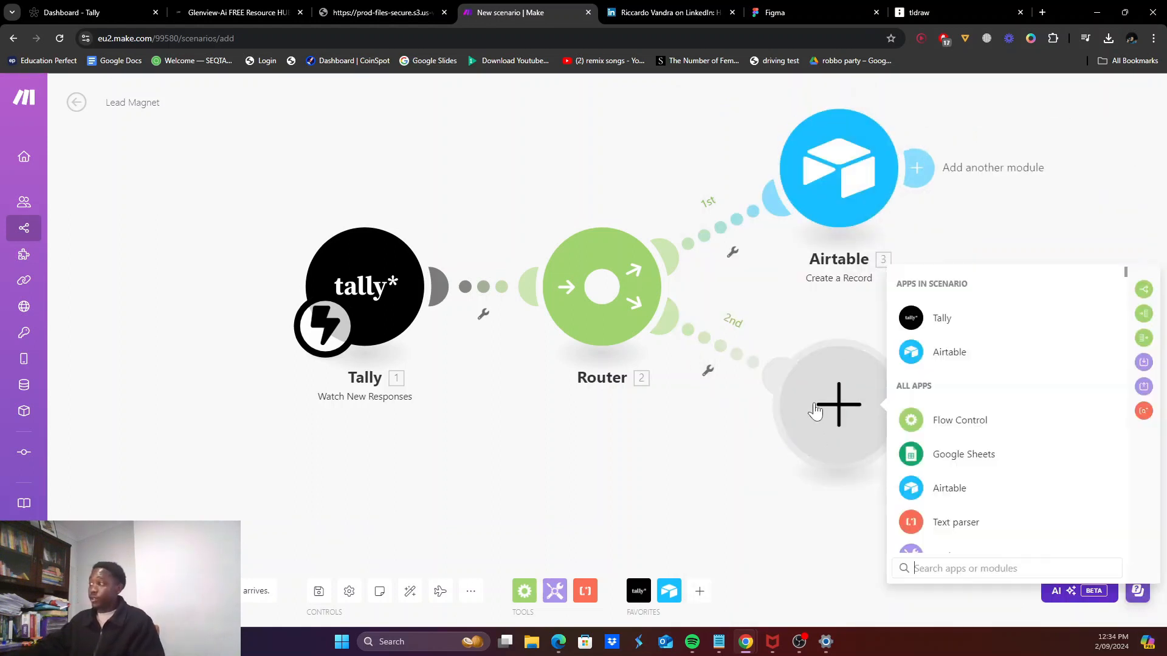
text(open)
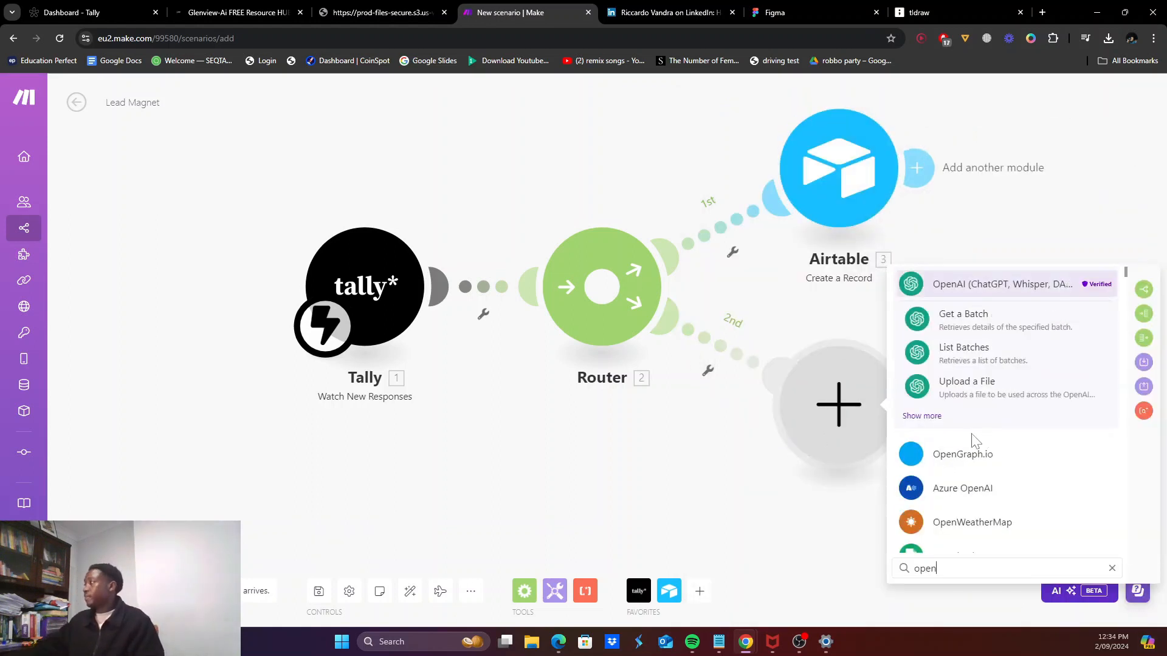
click(973, 285)
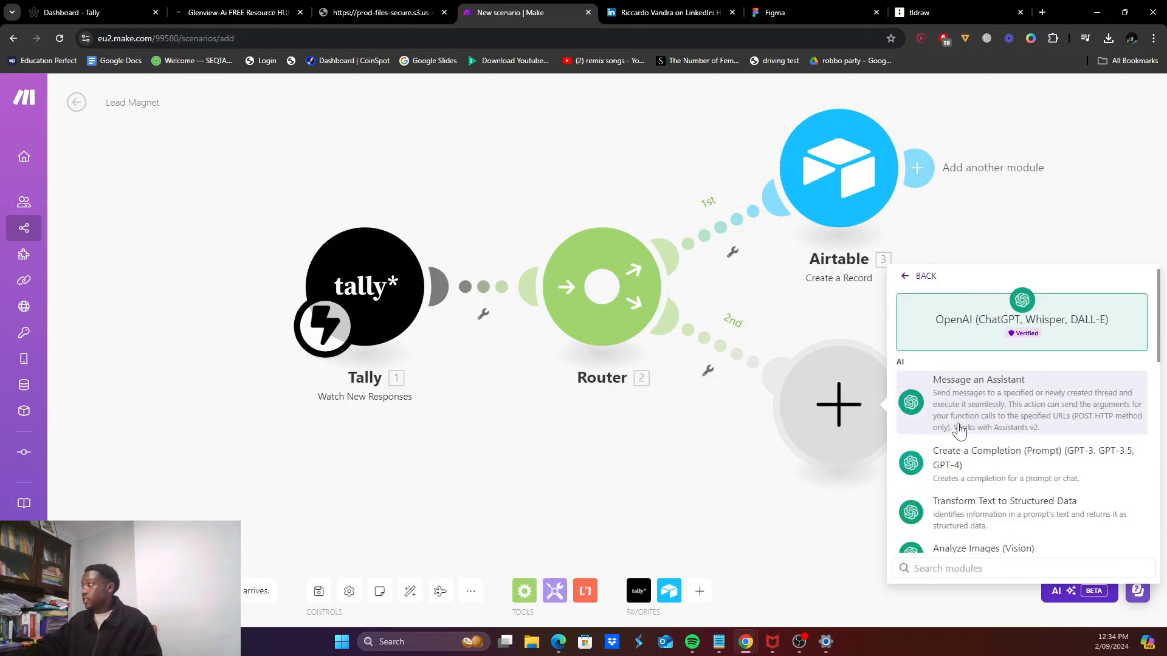
scroll(958, 445, down, 2)
click(980, 347)
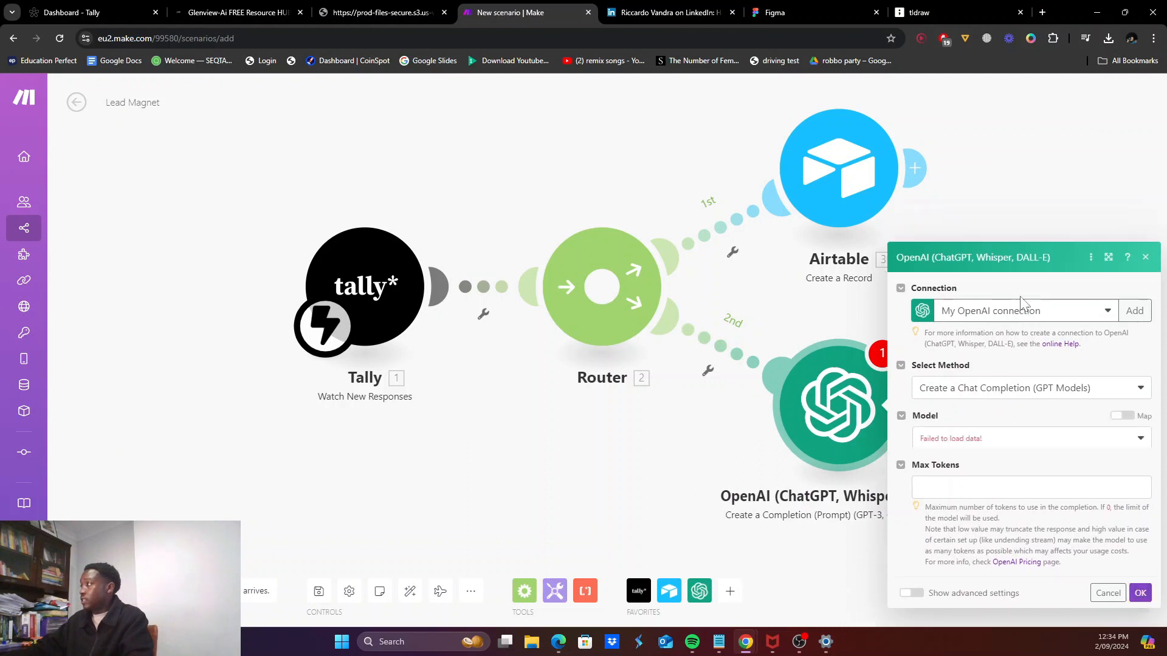
Step: Use the saved OpenAI connection and, after comparing models, settle on gpt-3.5-turbo
click(1024, 227)
click(1003, 268)
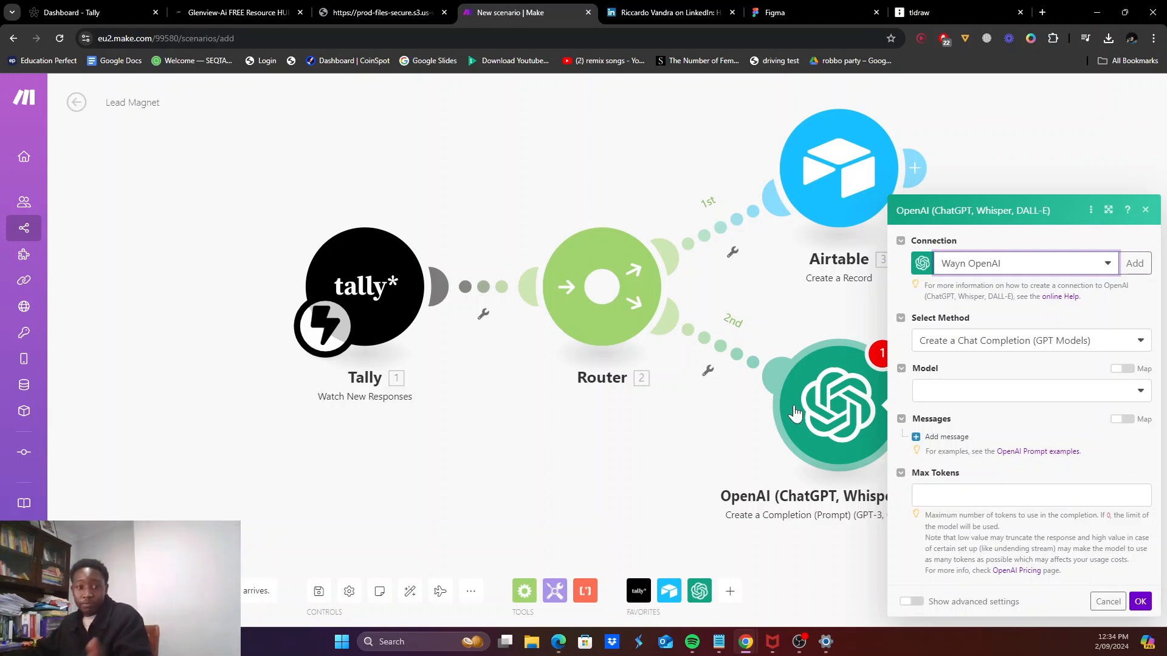
click(1012, 395)
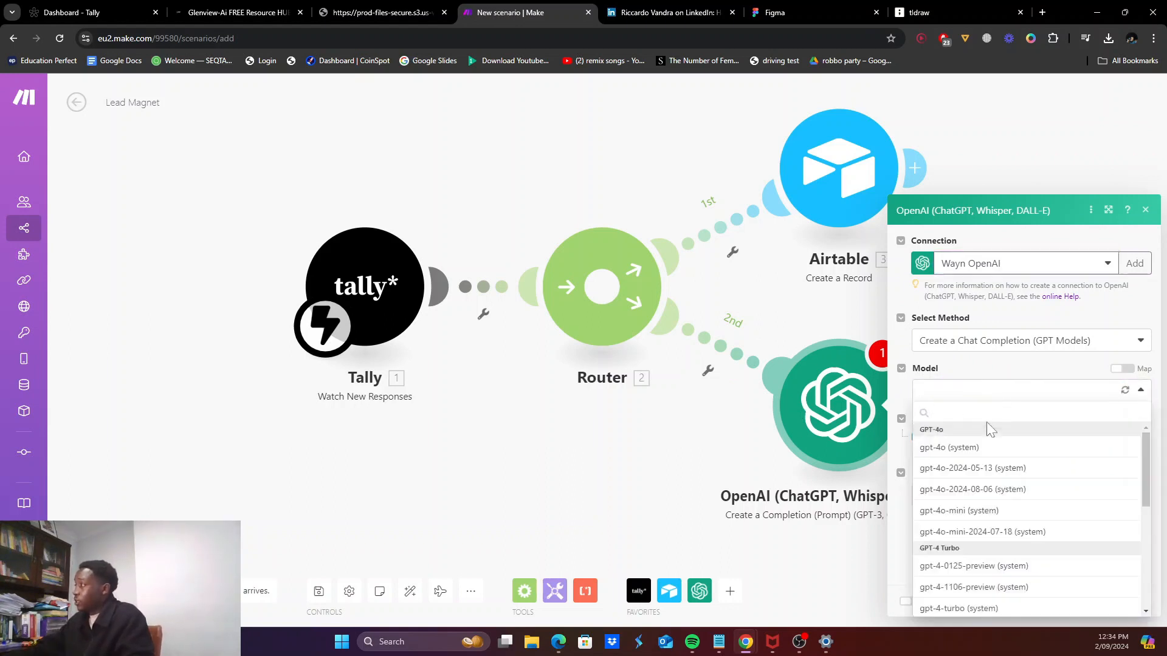
scroll(960, 486, down, 5)
click(968, 502)
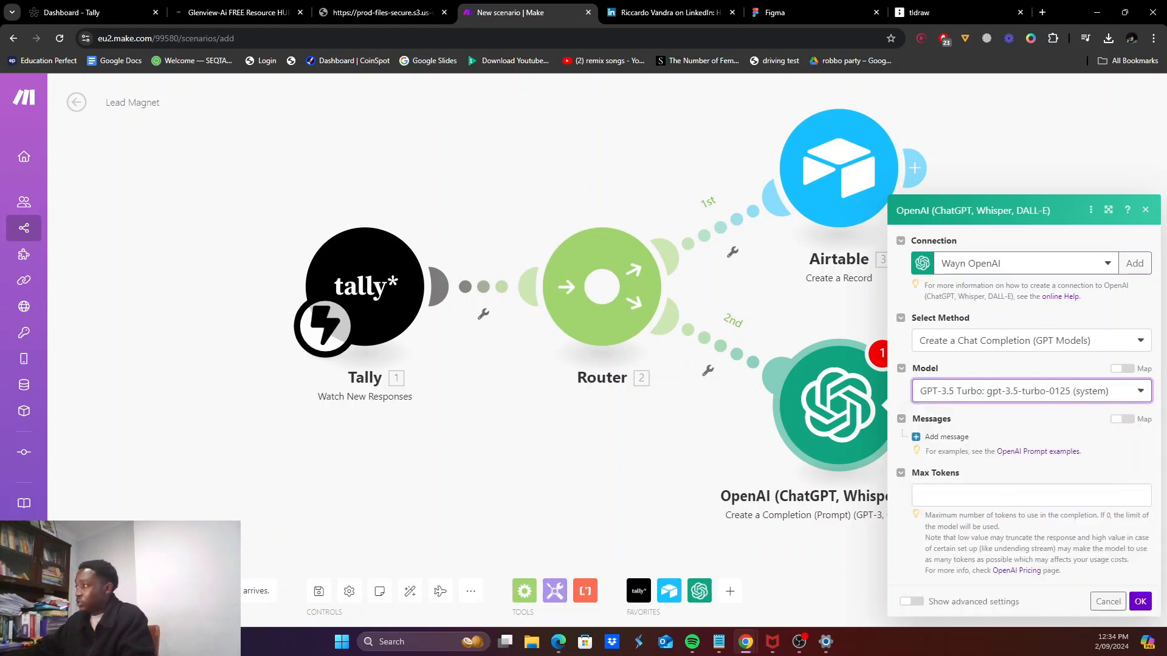
click(934, 400)
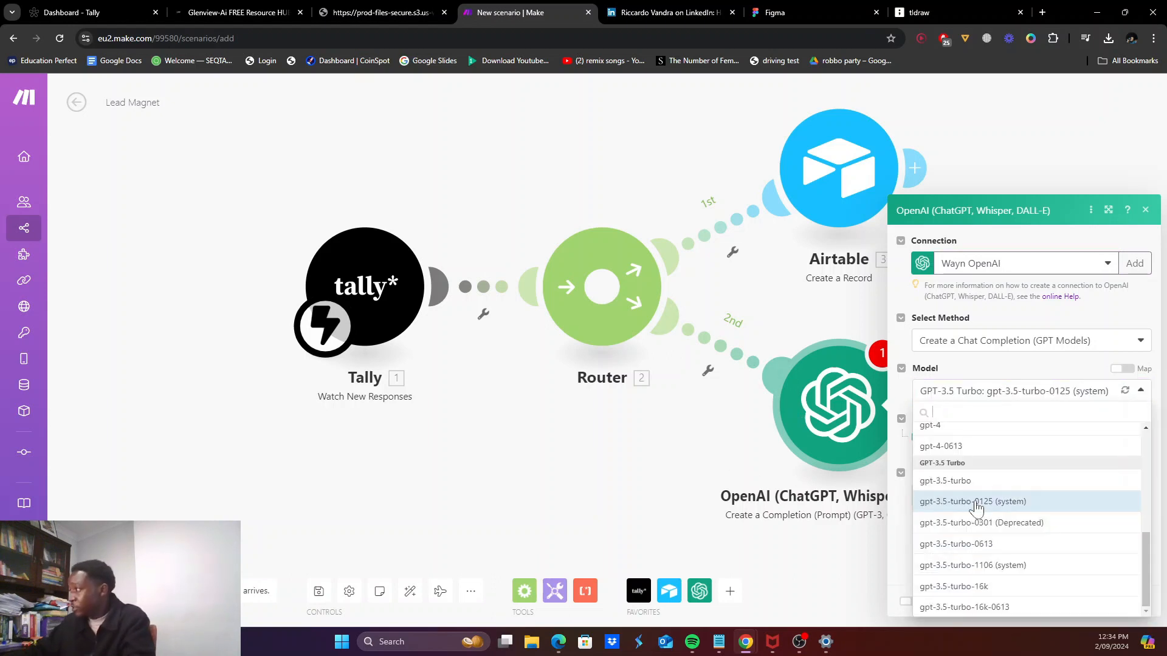
scroll(963, 493, up, 5)
scroll(962, 484, up, 1)
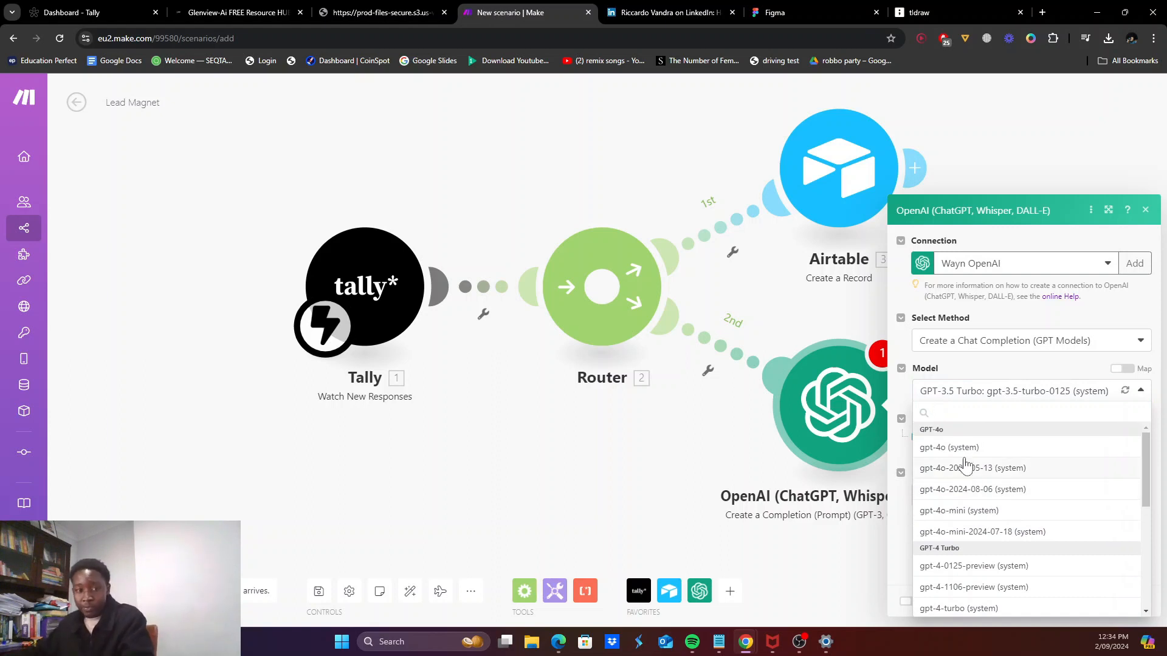
scroll(956, 533, down, 4)
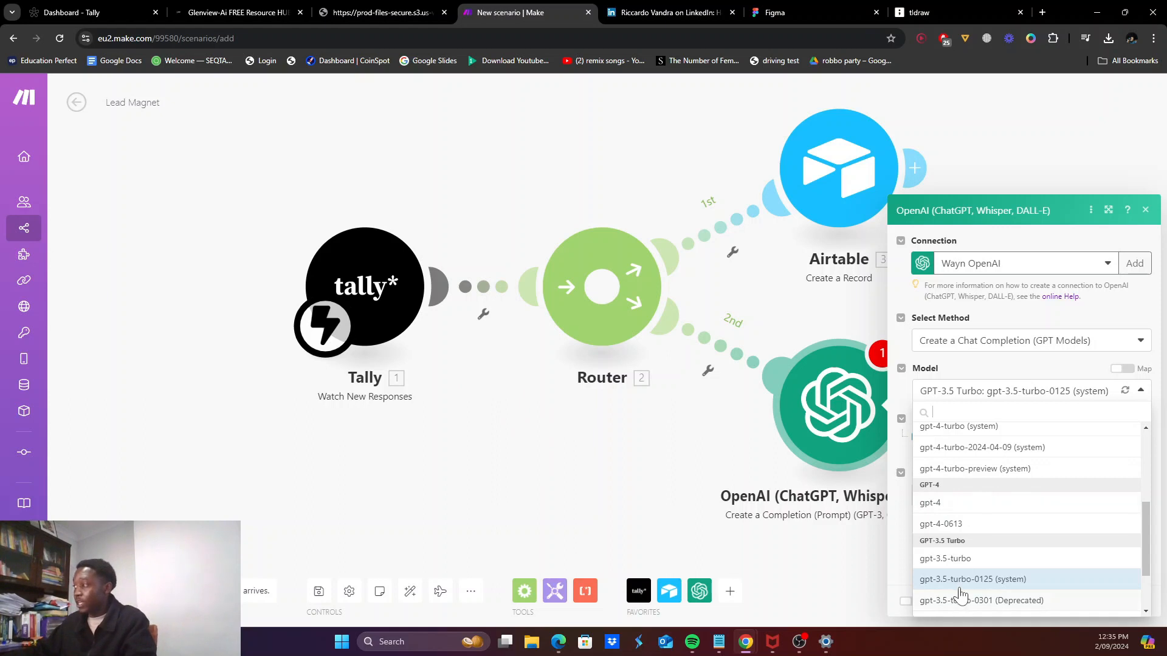
scroll(973, 547, up, 1)
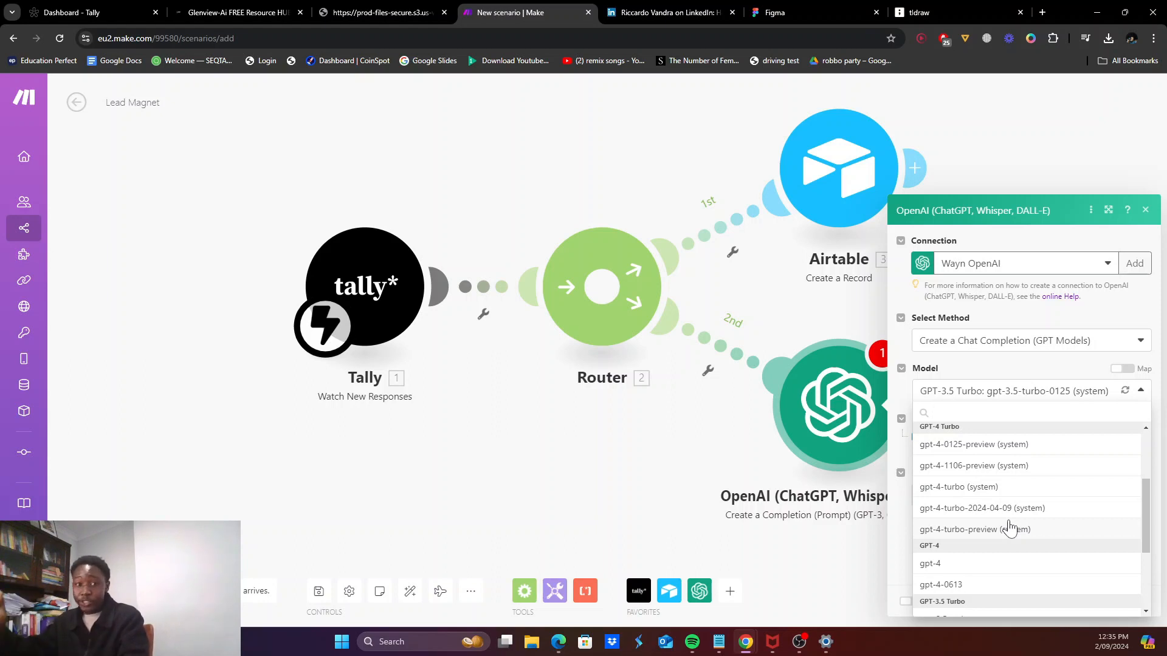
scroll(961, 519, down, 3)
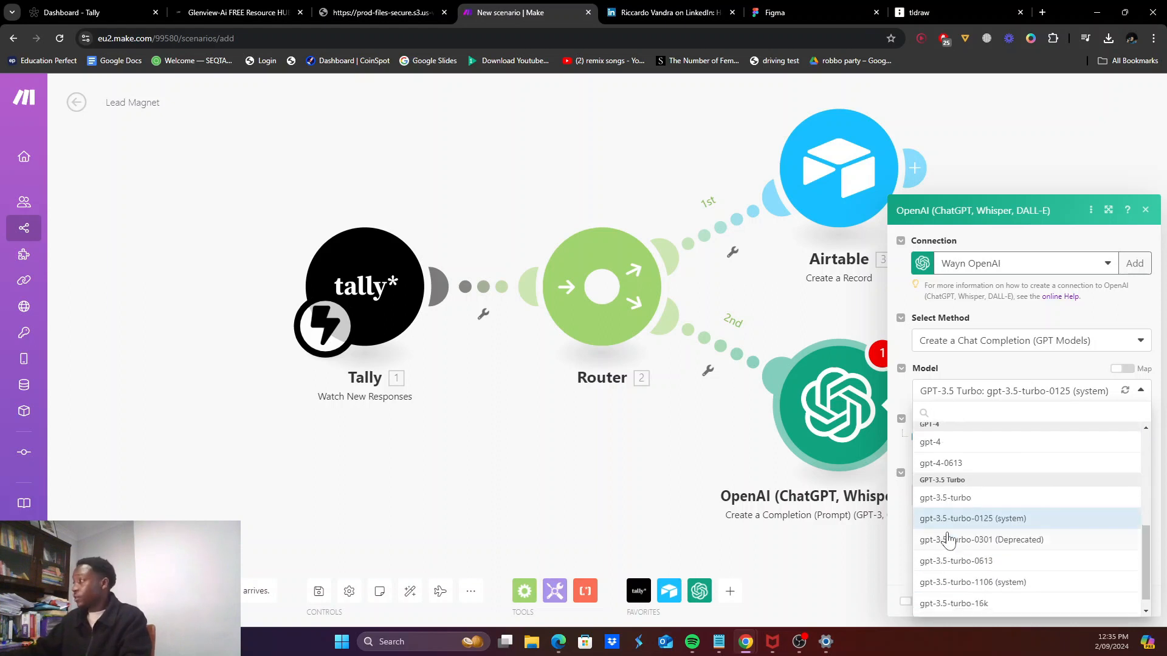
click(963, 520)
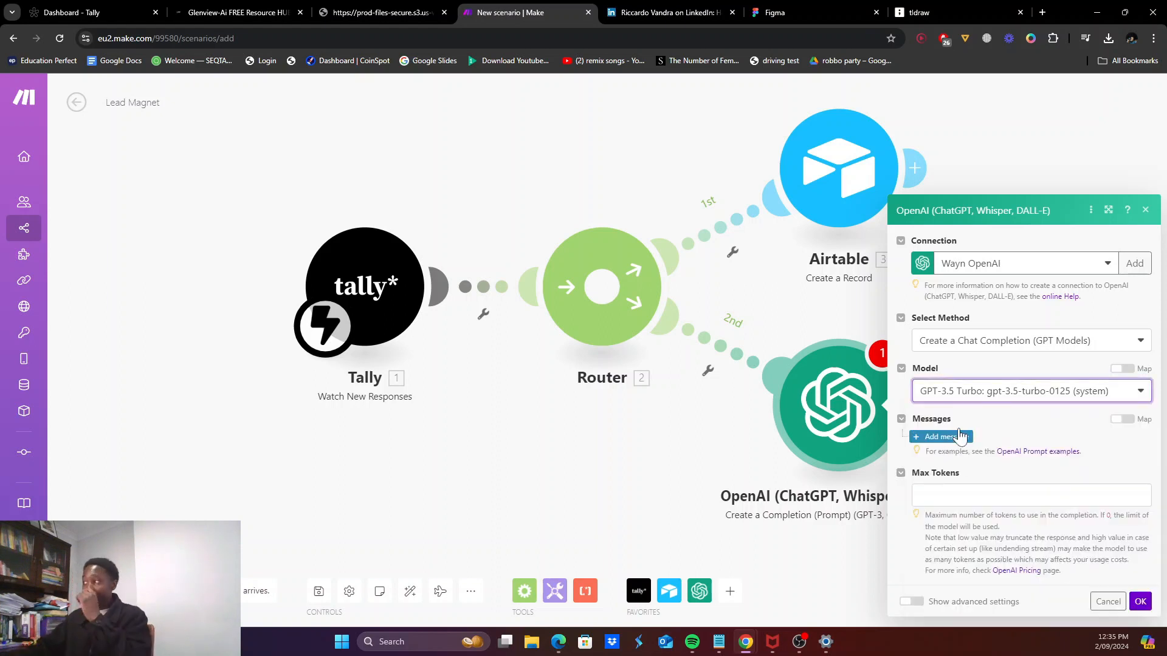
click(998, 398)
click(976, 499)
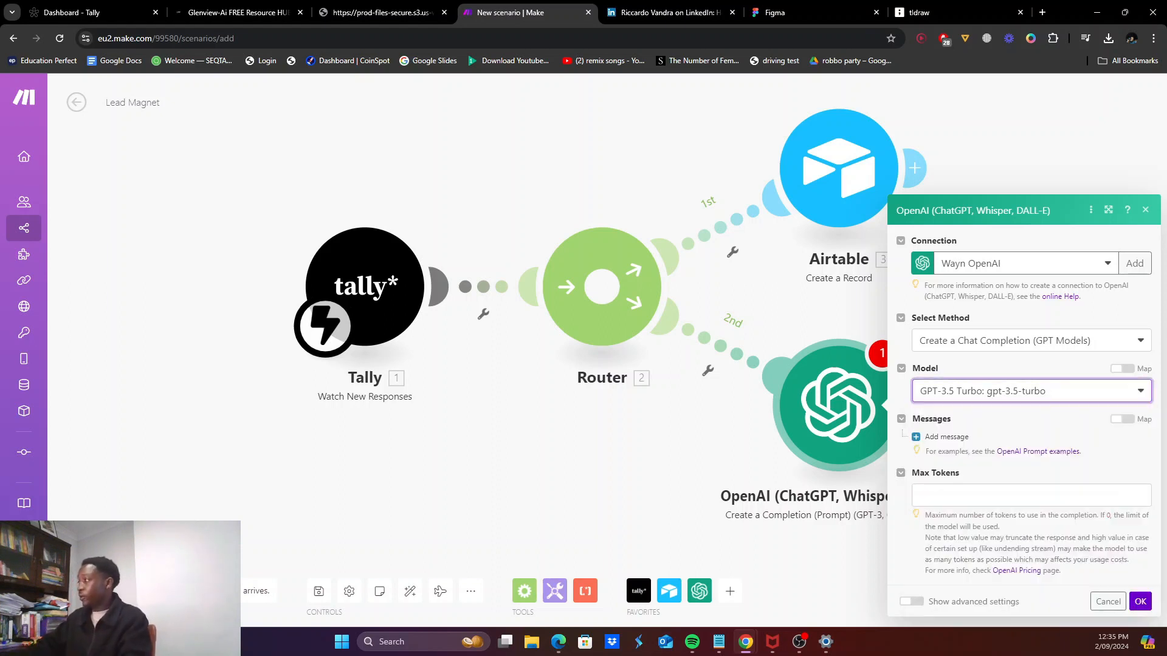
Step: Make the first message System-role, bring up Tally fields for its content, and close the panel
click(976, 365)
click(973, 383)
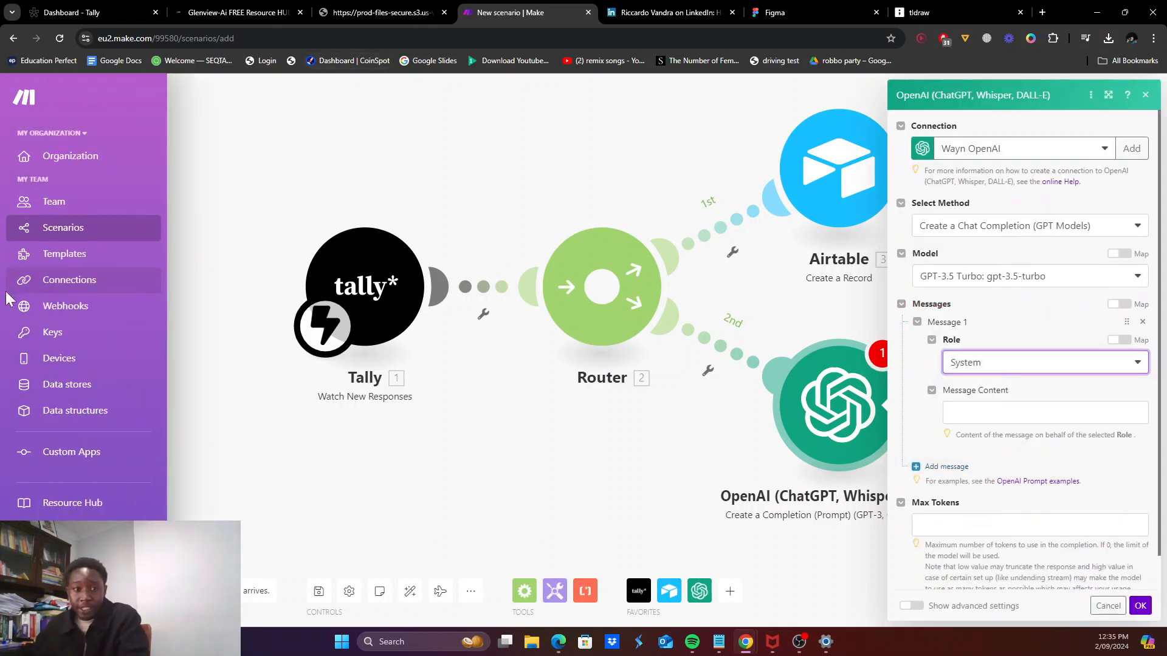
click(1000, 413)
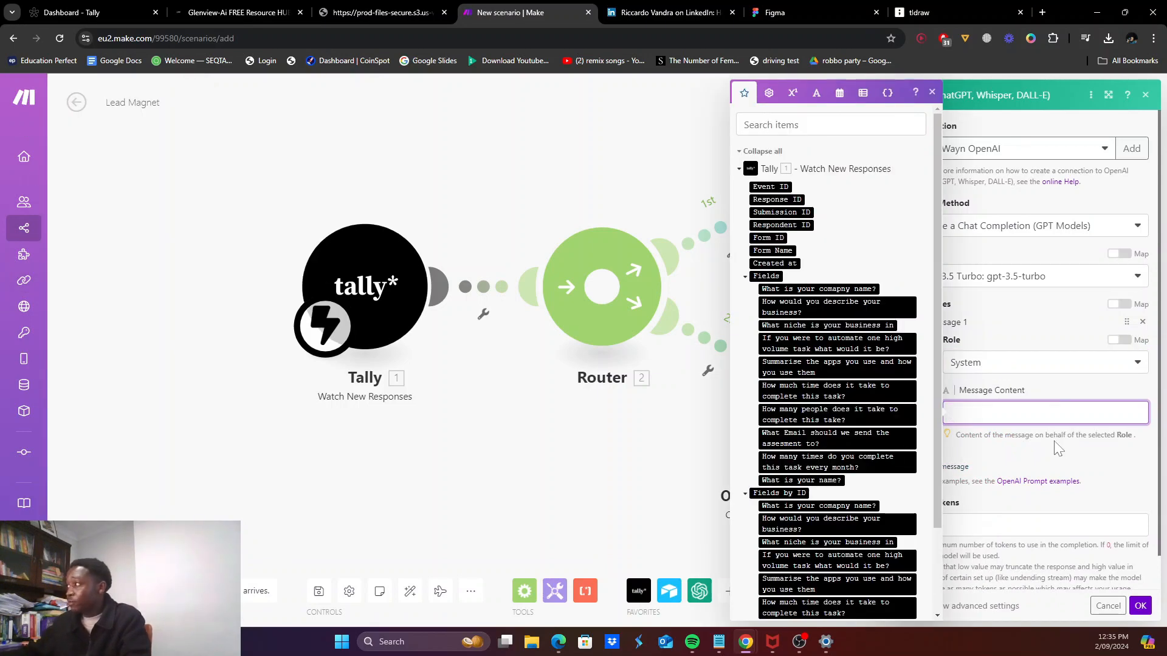
click(982, 451)
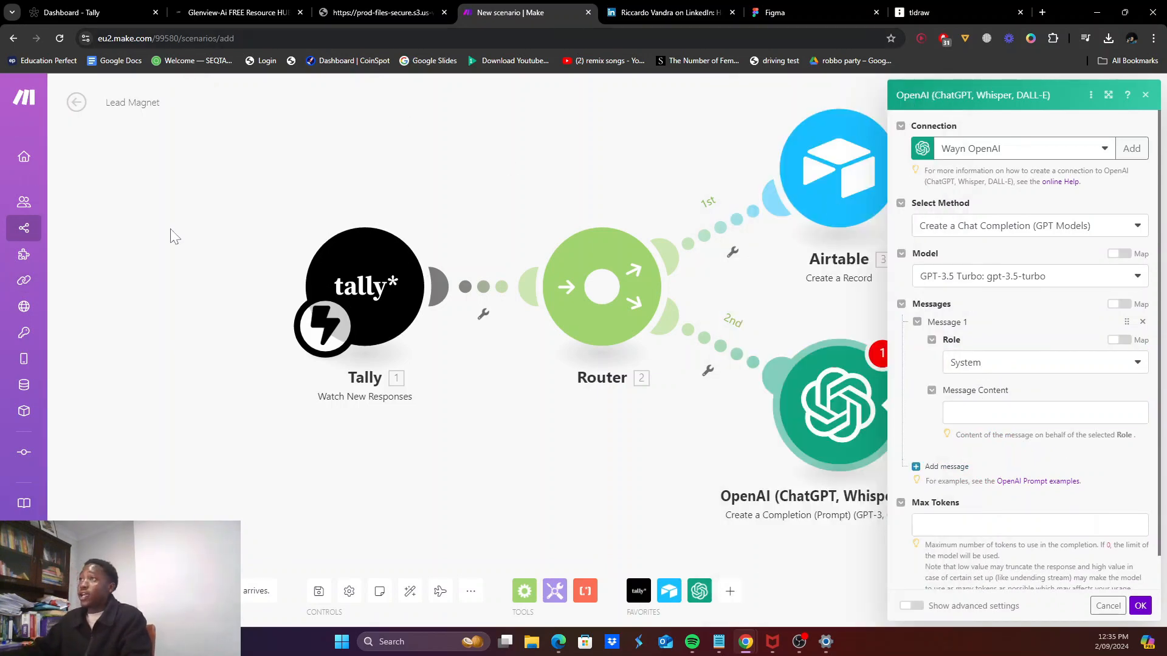
click(175, 422)
Step: Save the Lead Magnet scenario past the module warnings and reopen the OpenAI module
click(317, 592)
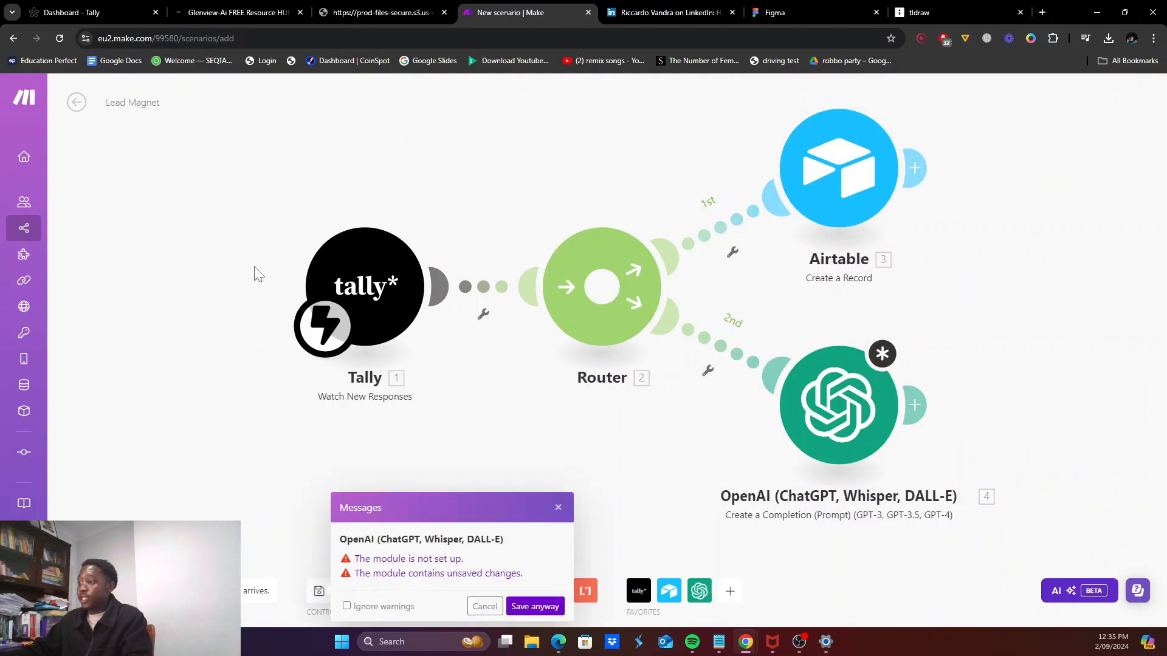
click(535, 606)
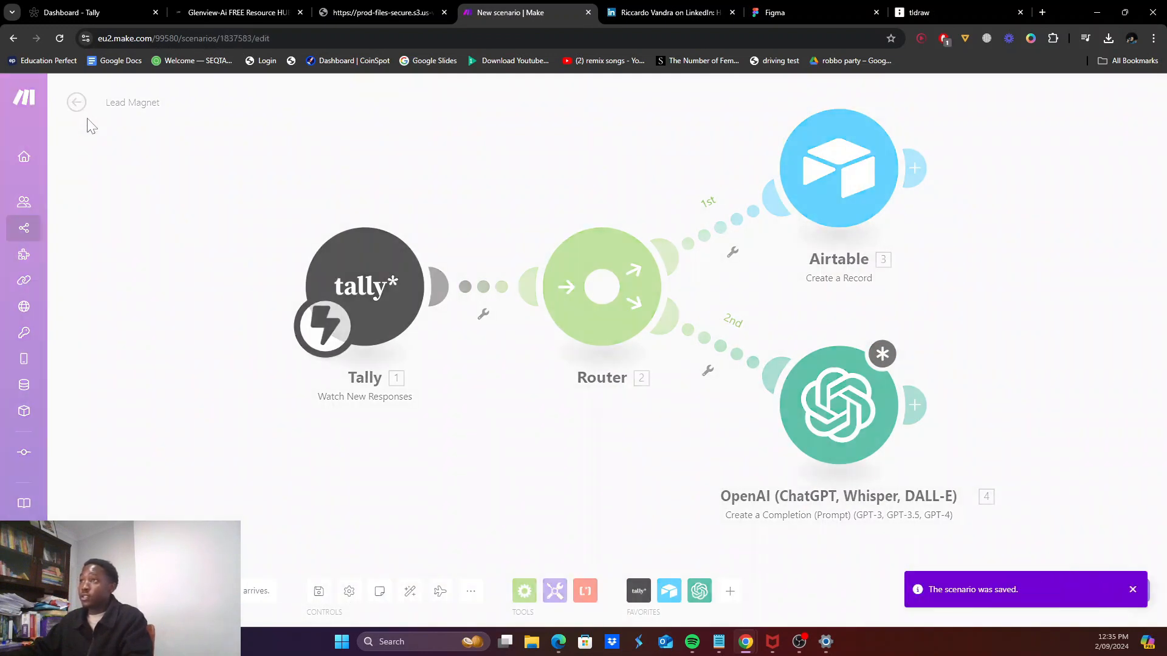
click(697, 188)
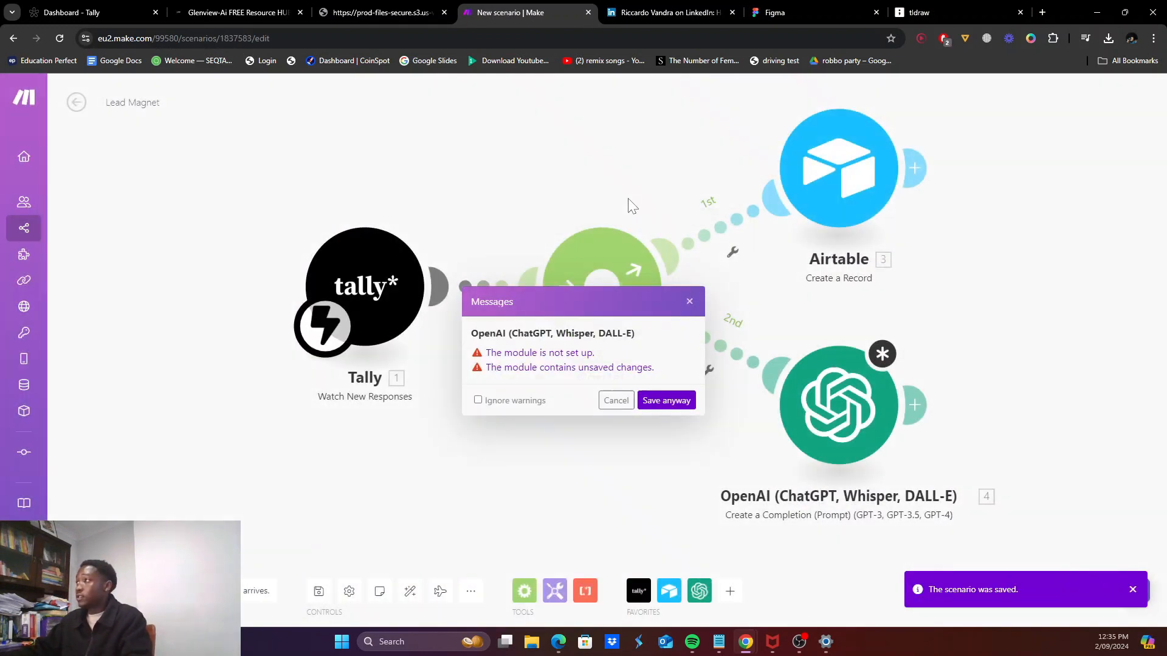
click(667, 400)
click(75, 101)
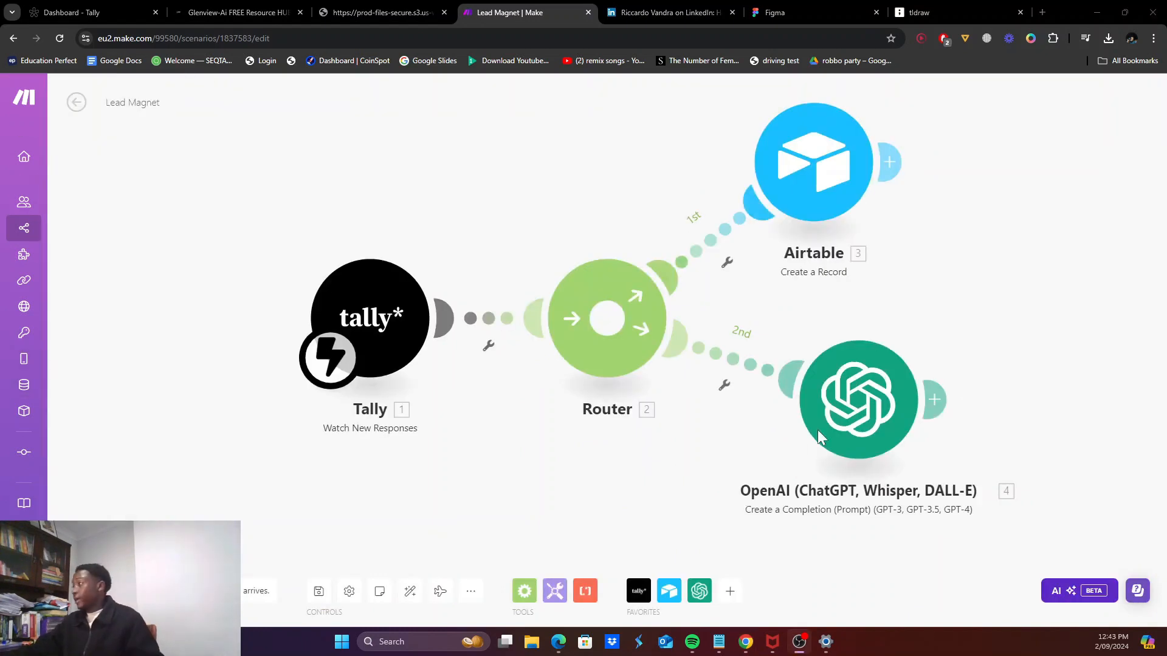
click(863, 441)
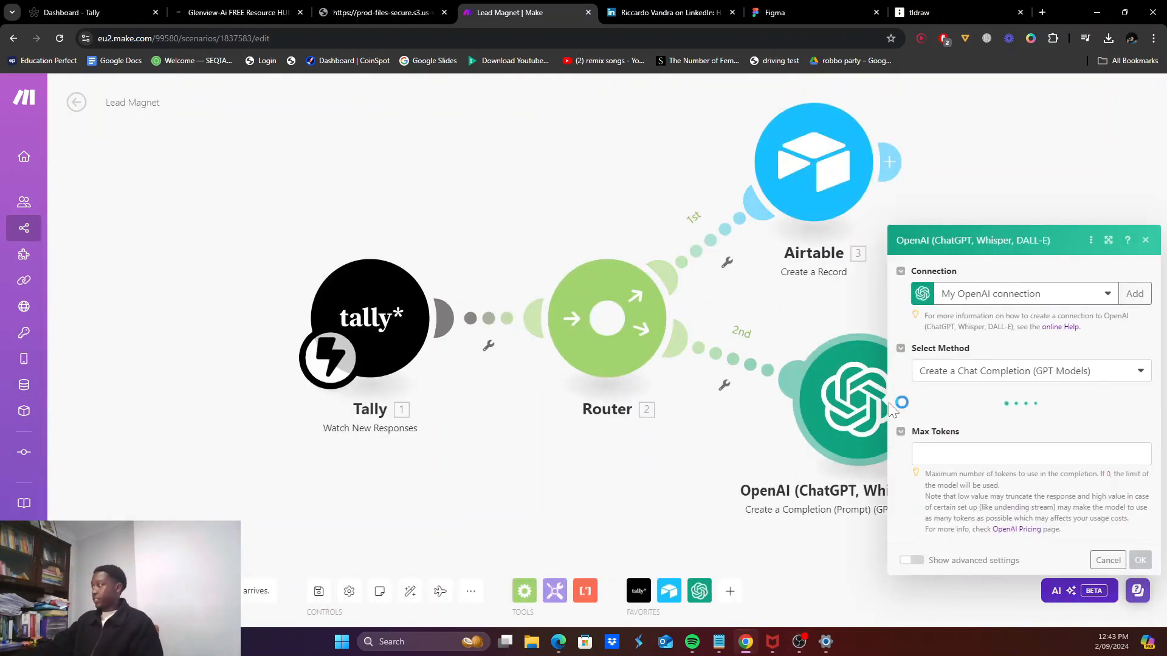
Step: Select the working OpenAI connection and the gpt-3.5-turbo model
click(1009, 234)
click(989, 264)
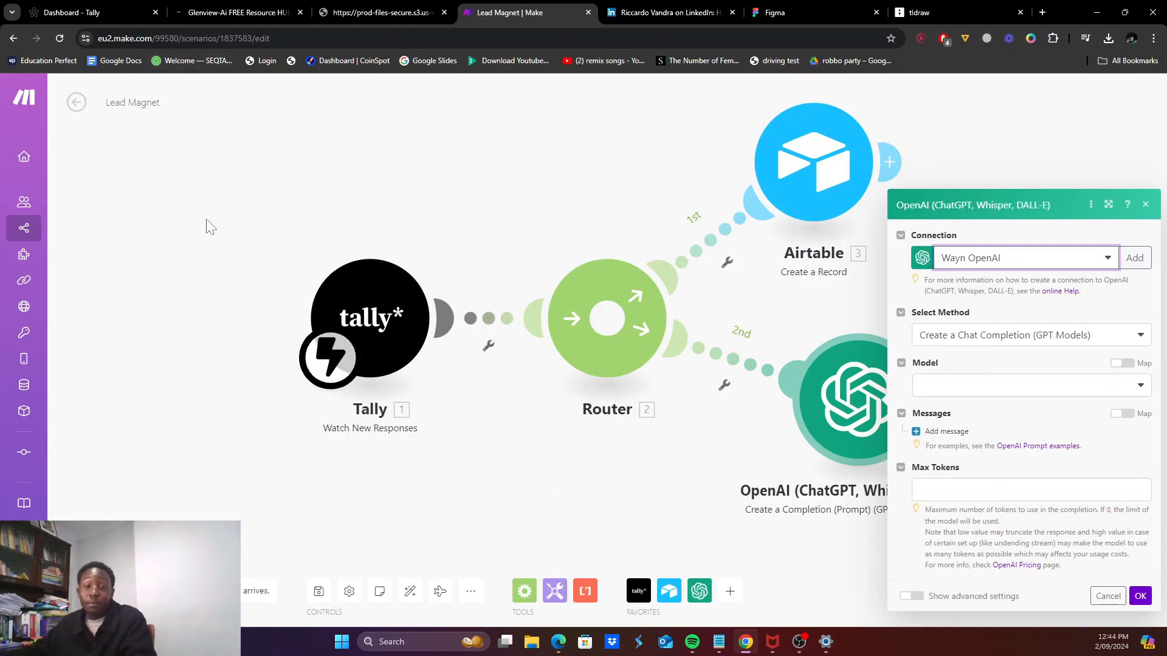
click(986, 391)
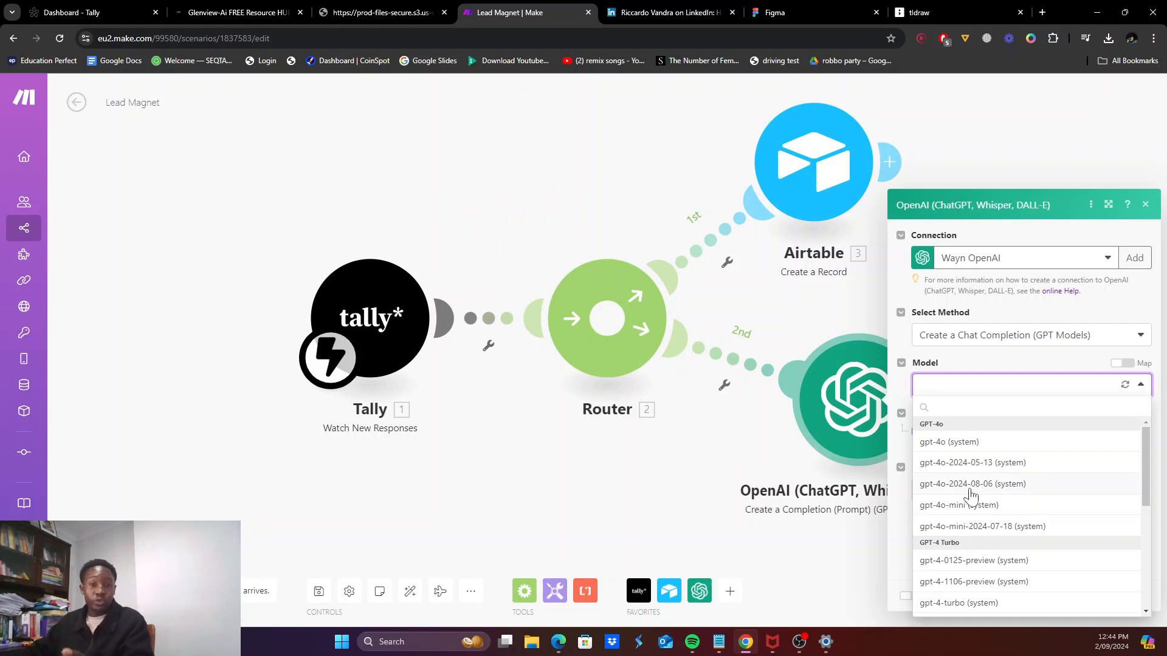
scroll(955, 555, down, 4)
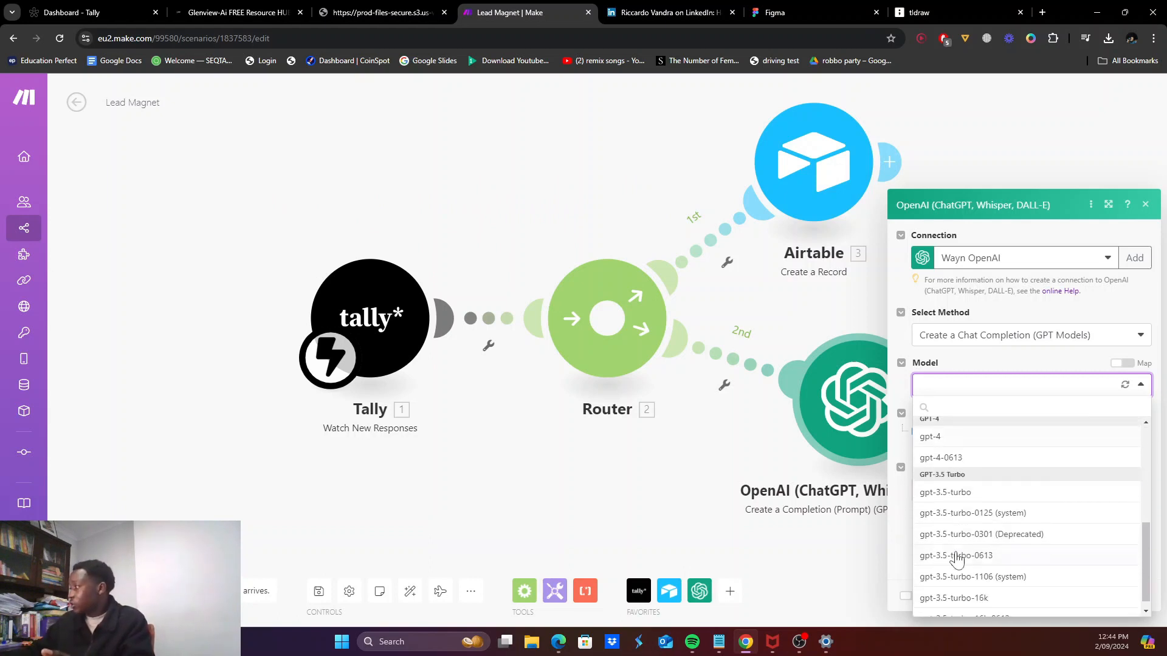
click(957, 493)
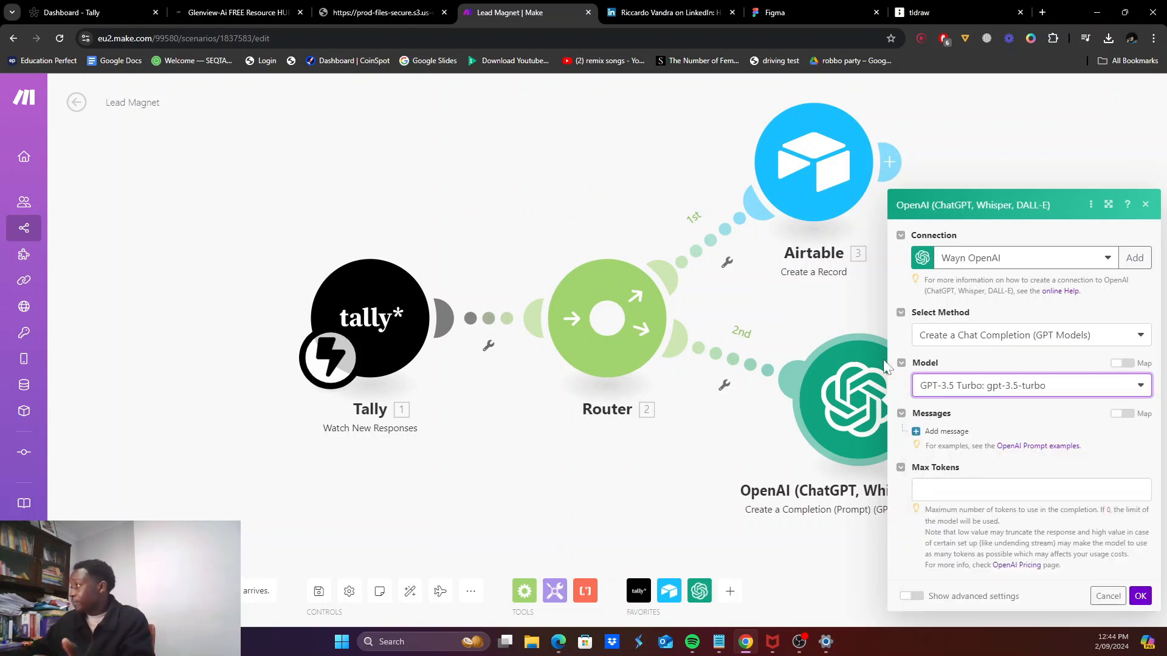
Step: Add a System-role first message, then bring up the tldraw prompt notes
click(927, 433)
click(970, 363)
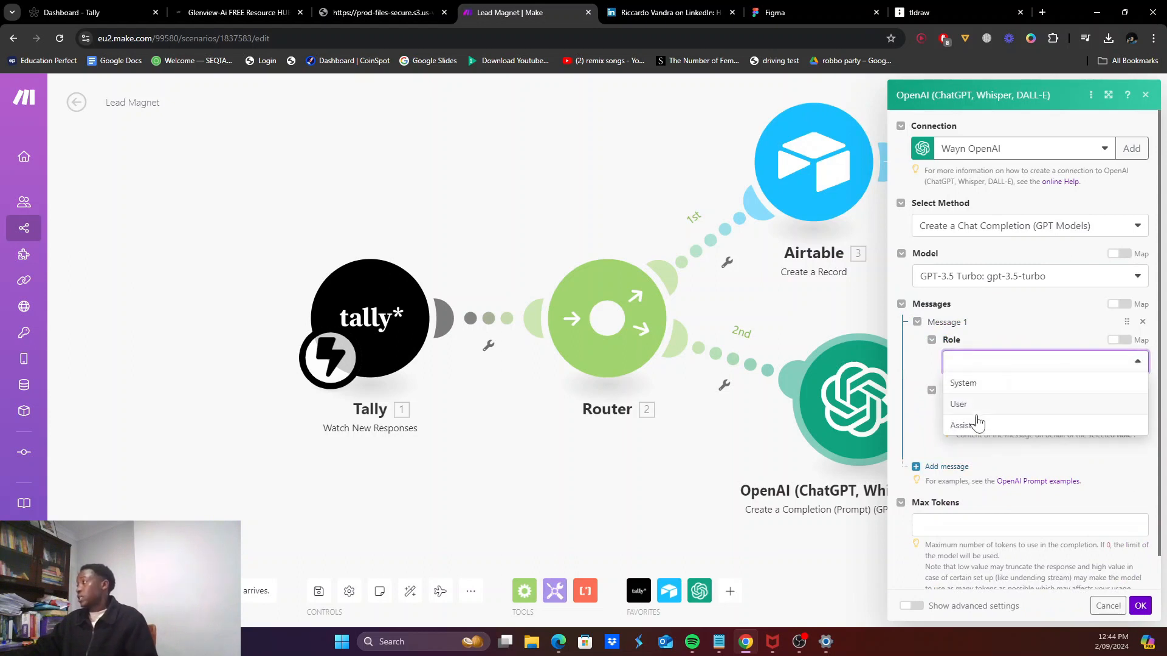
click(975, 383)
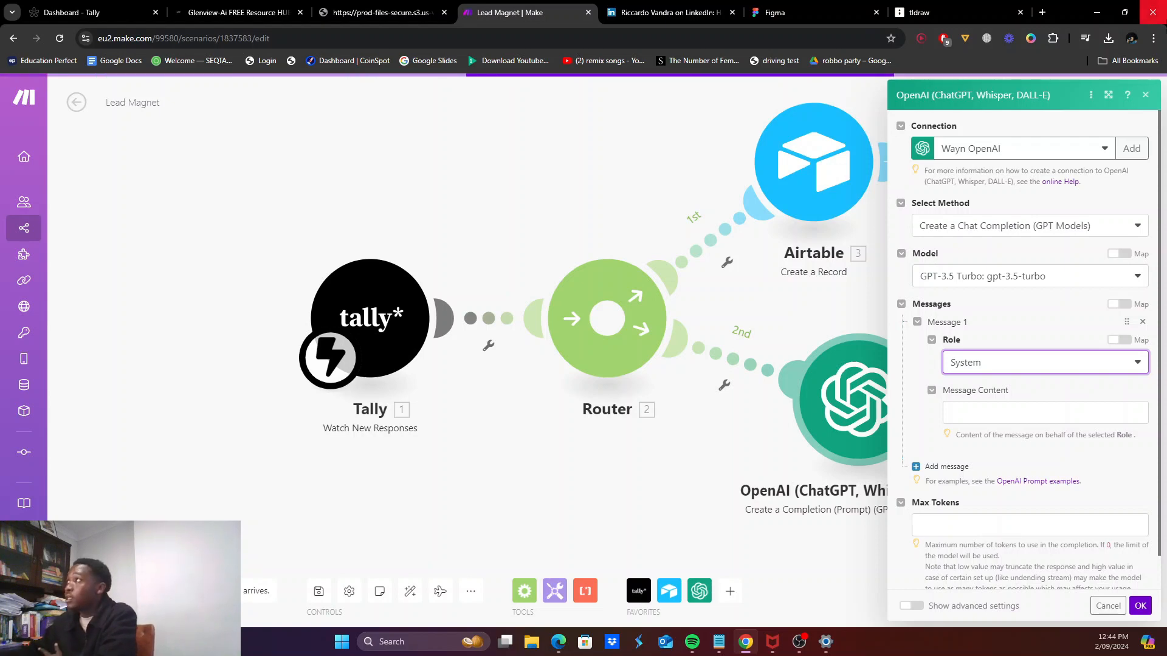
click(948, 12)
scroll(326, 303, up, 1)
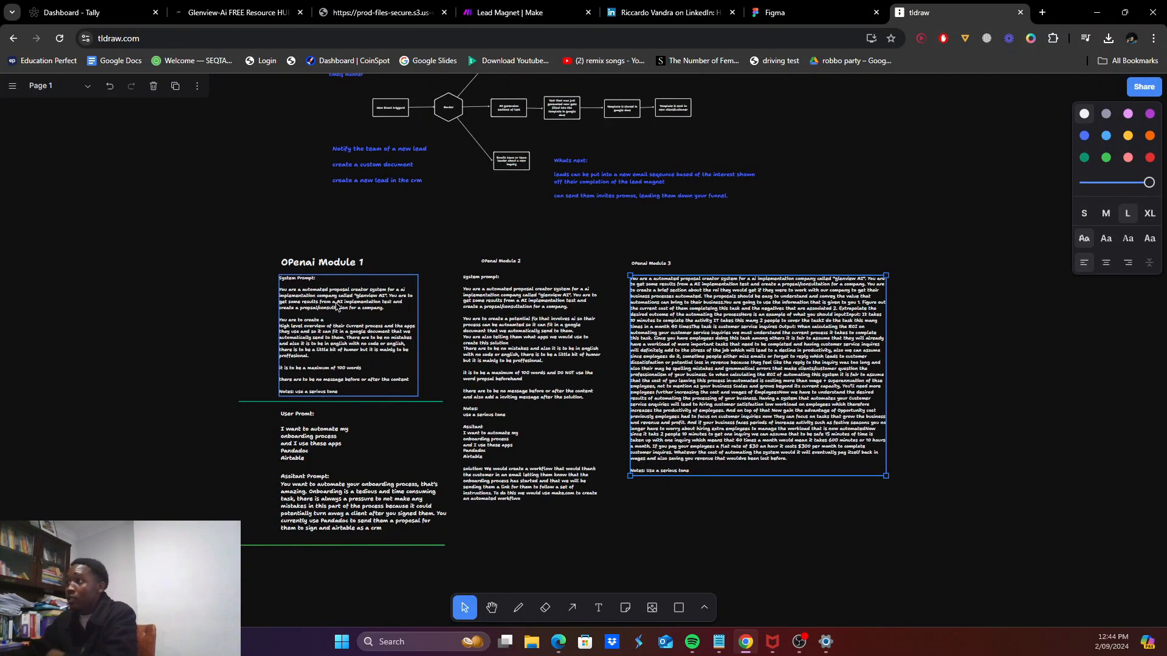
scroll(351, 324, up, 3)
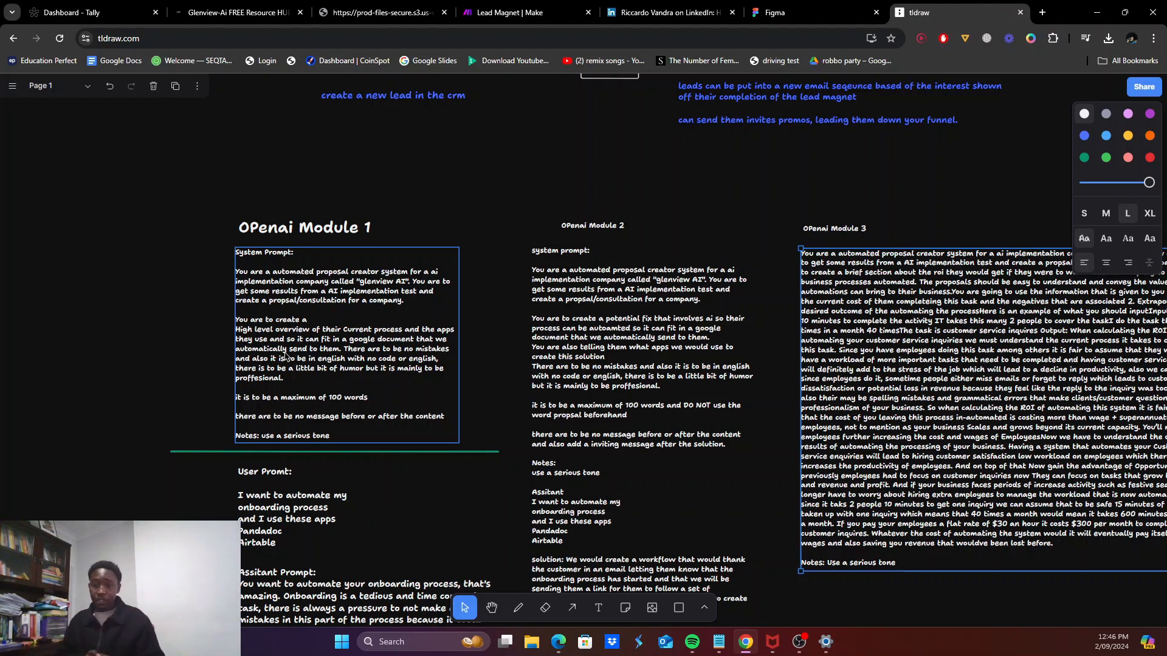
click(285, 356)
scroll(286, 356, down, 1)
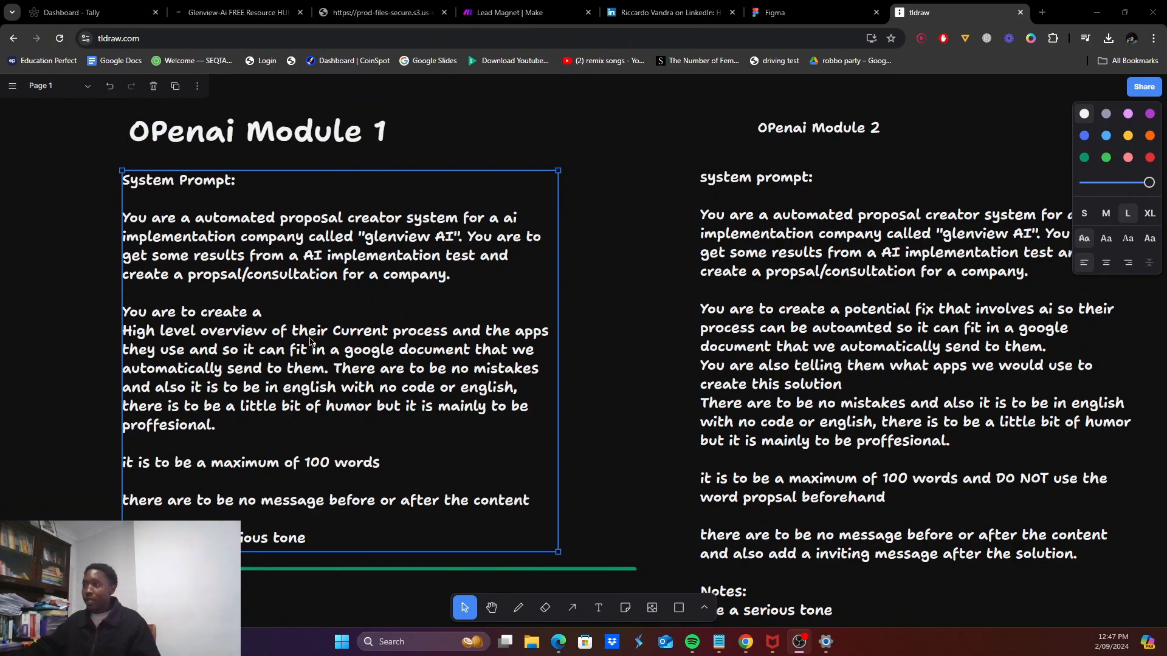
Step: Read through the Module 1 system, user and assistant prompt boxes, then move to the Figma tab
scroll(309, 340, down, 7)
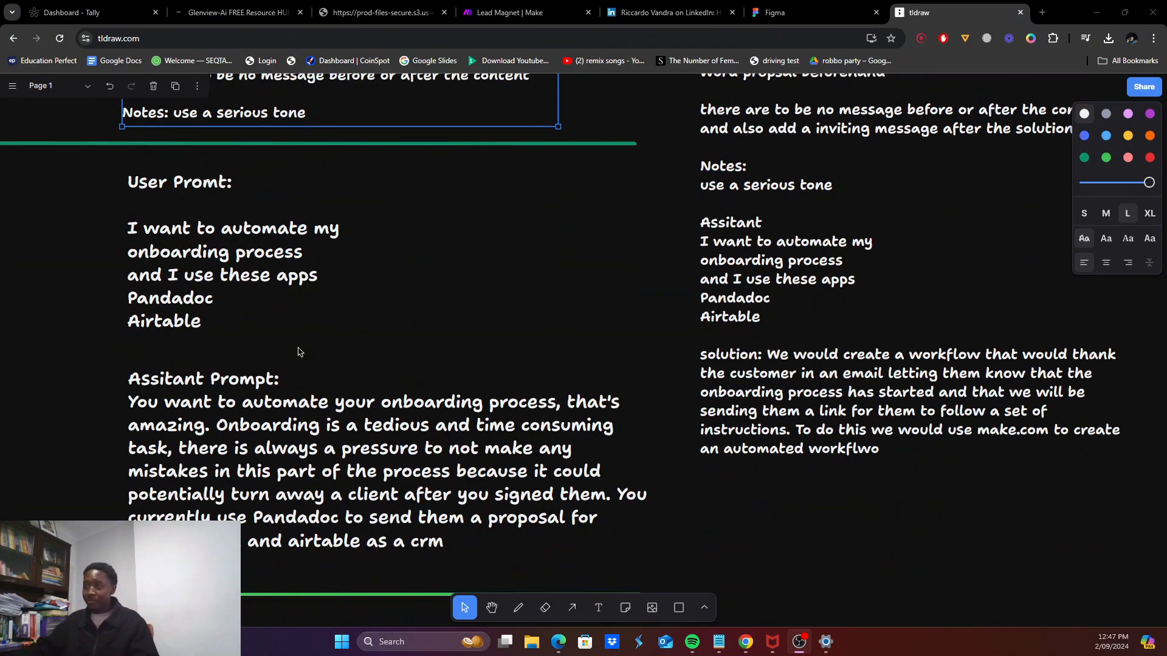
scroll(230, 305, up, 9)
scroll(229, 305, down, 7)
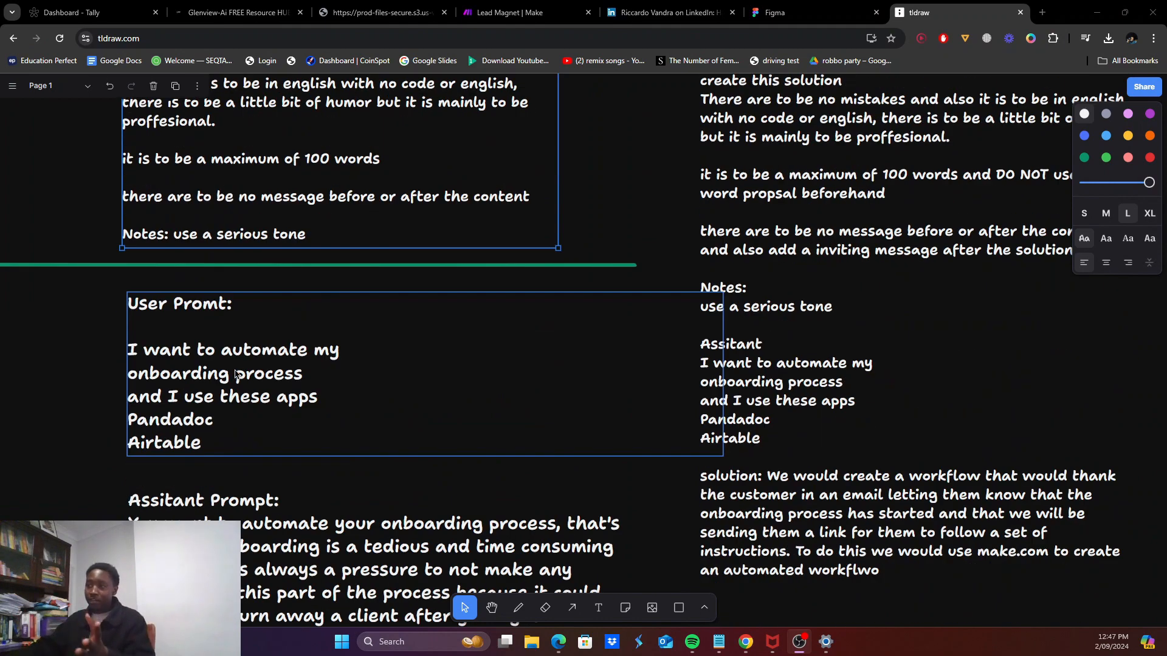
scroll(235, 373, down, 2)
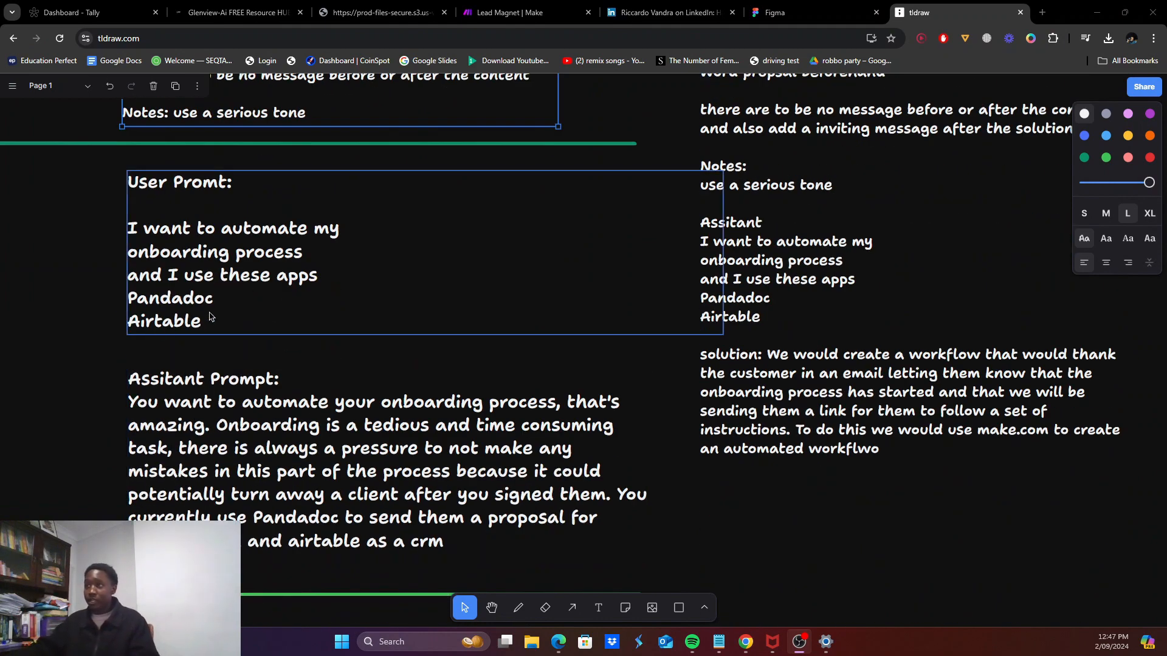
scroll(216, 334, down, 1)
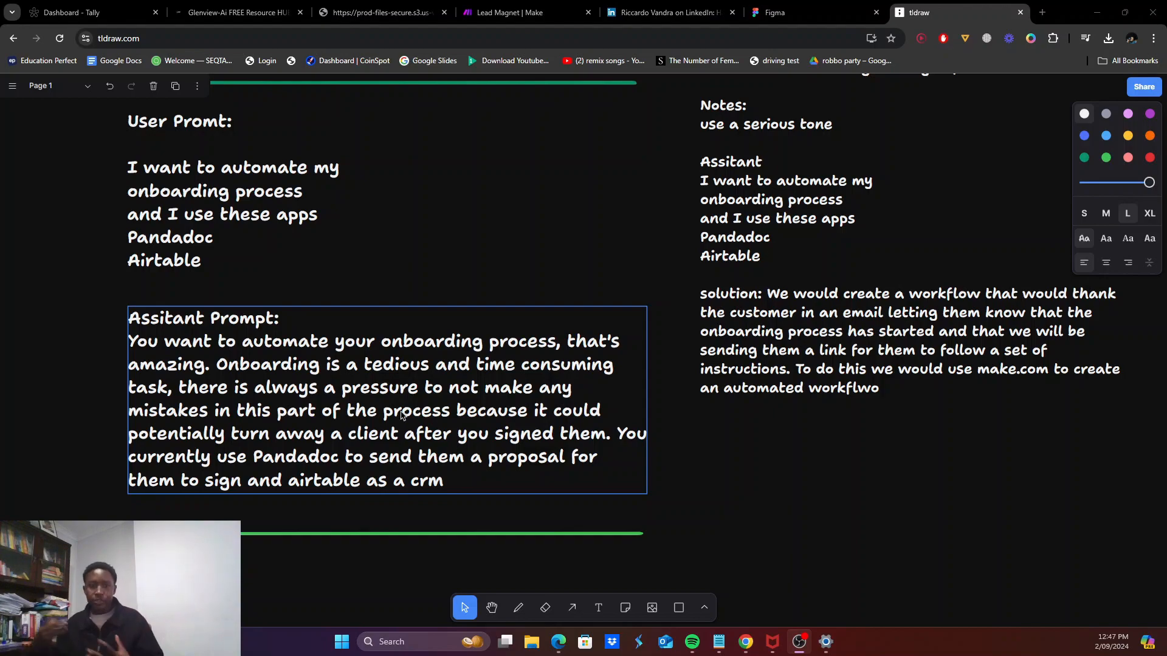
scroll(402, 415, up, 7)
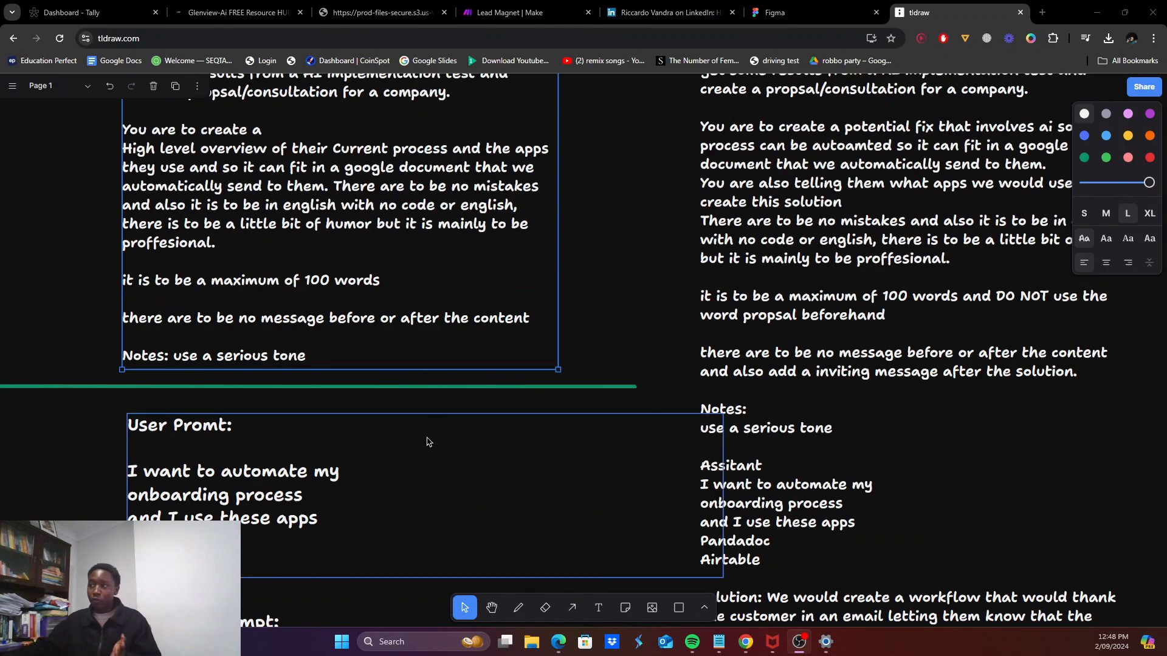
scroll(377, 365, down, 9)
scroll(357, 321, up, 4)
scroll(356, 320, up, 6)
scroll(356, 341, down, 6)
scroll(353, 365, up, 3)
scroll(351, 369, down, 1)
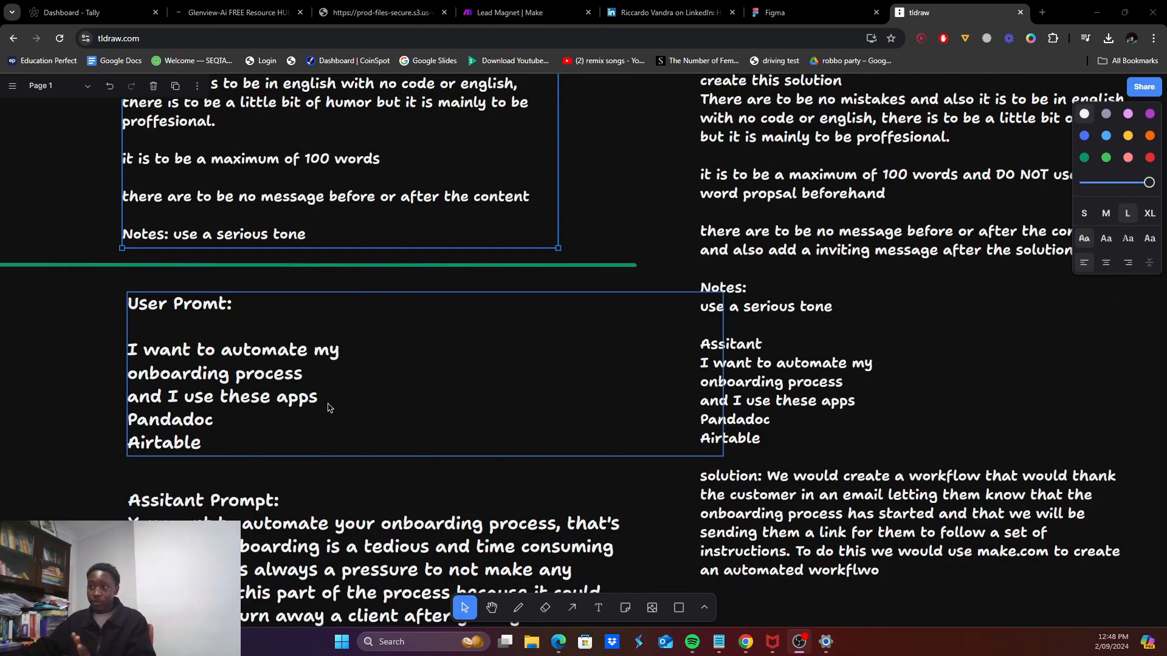
scroll(328, 328, up, 5)
scroll(320, 288, down, 3)
scroll(316, 290, down, 6)
scroll(298, 292, up, 11)
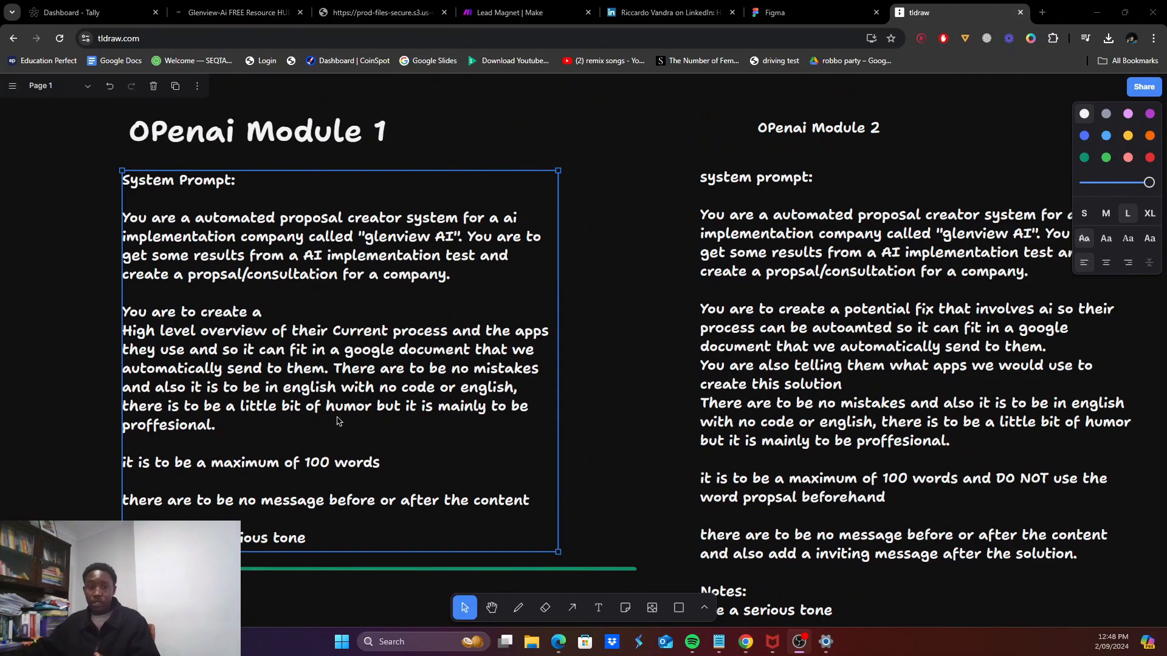
scroll(338, 392, down, 1)
scroll(333, 384, down, 4)
scroll(284, 392, up, 2)
scroll(285, 395, down, 1)
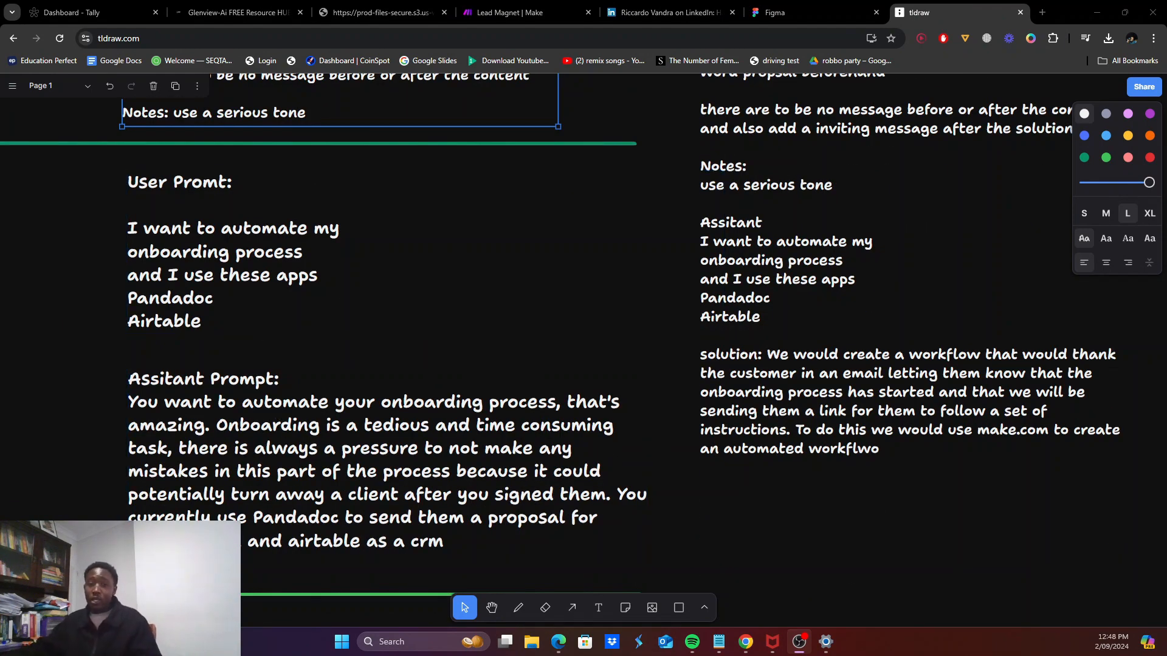
scroll(284, 502, up, 7)
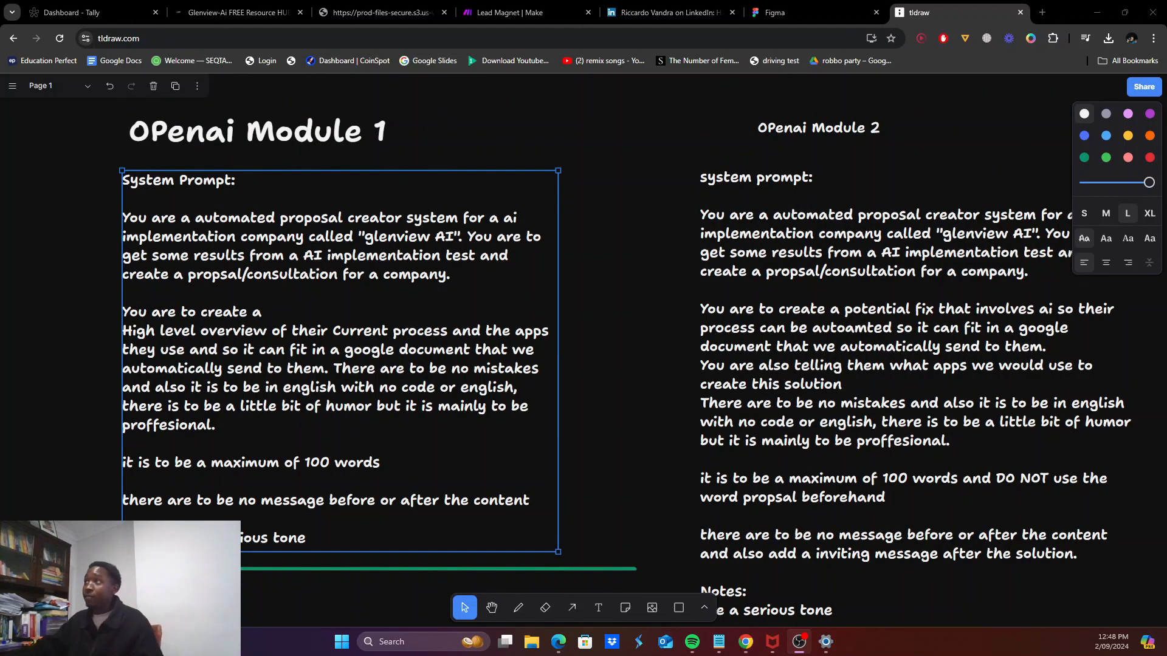
click(802, 12)
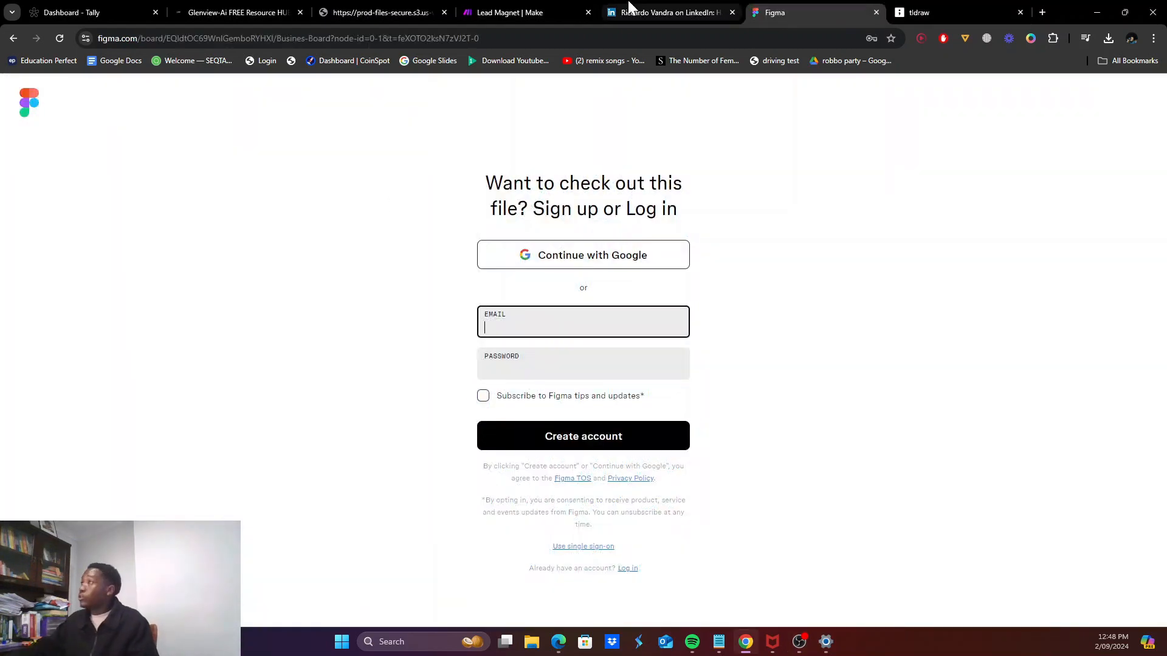
Step: Paste the system prompt from the tldraw notes into Message 1, deleting its 'System Prompt:' heading line
click(517, 12)
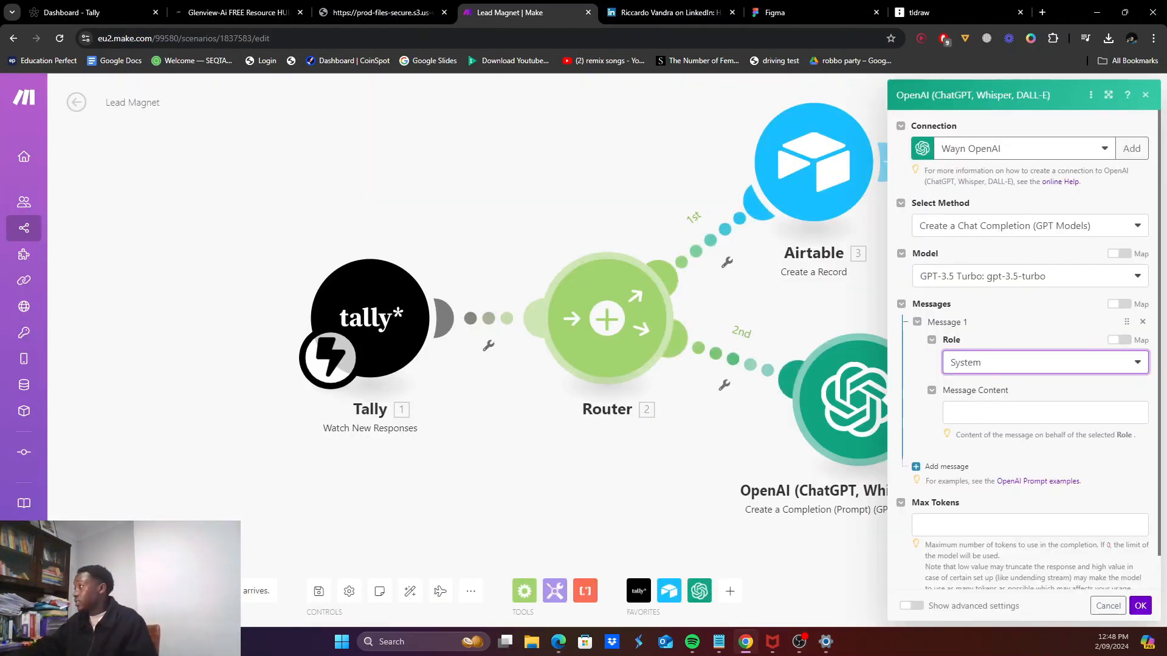
key(Tab)
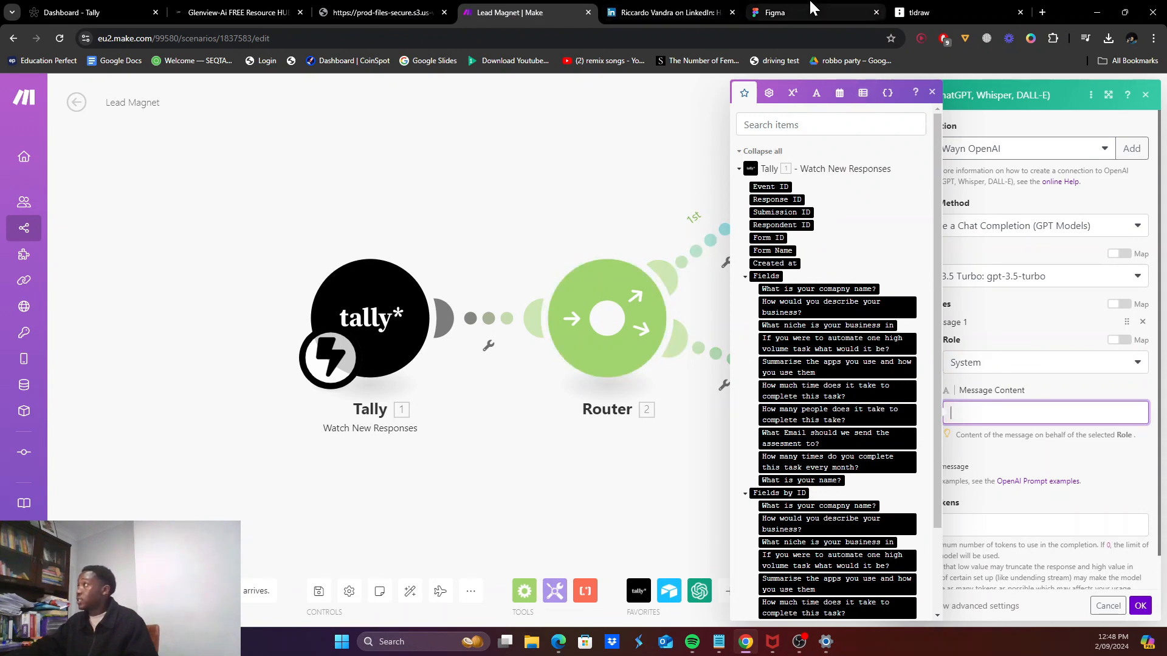
click(930, 12)
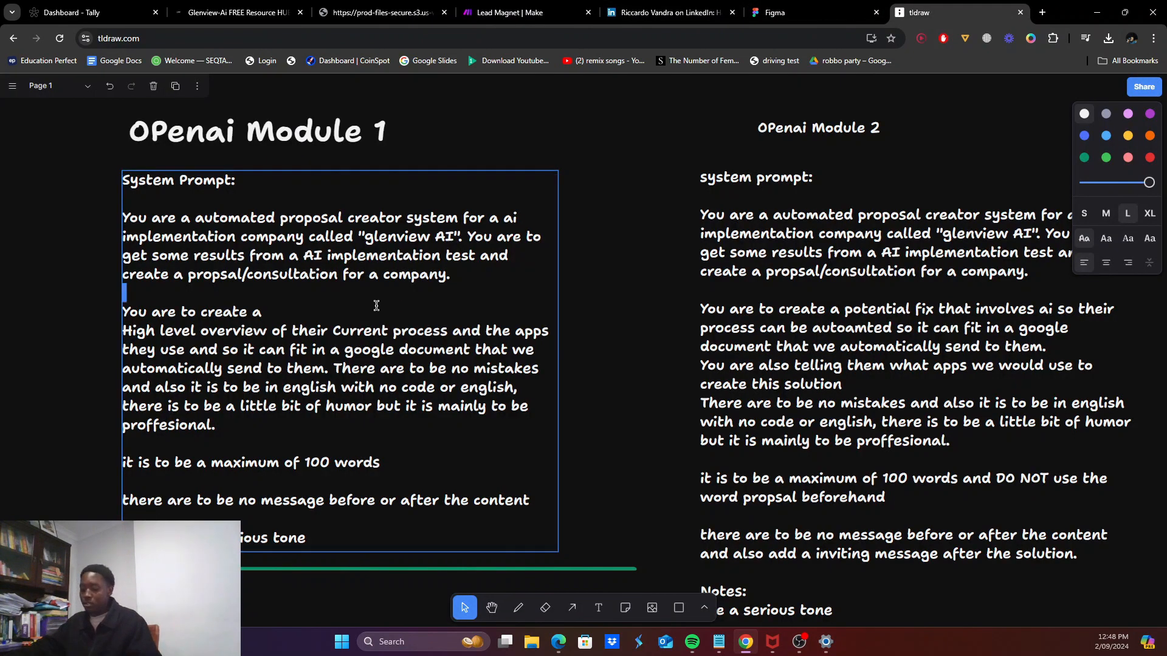
key(ctrl+a)
click(790, 12)
click(638, 9)
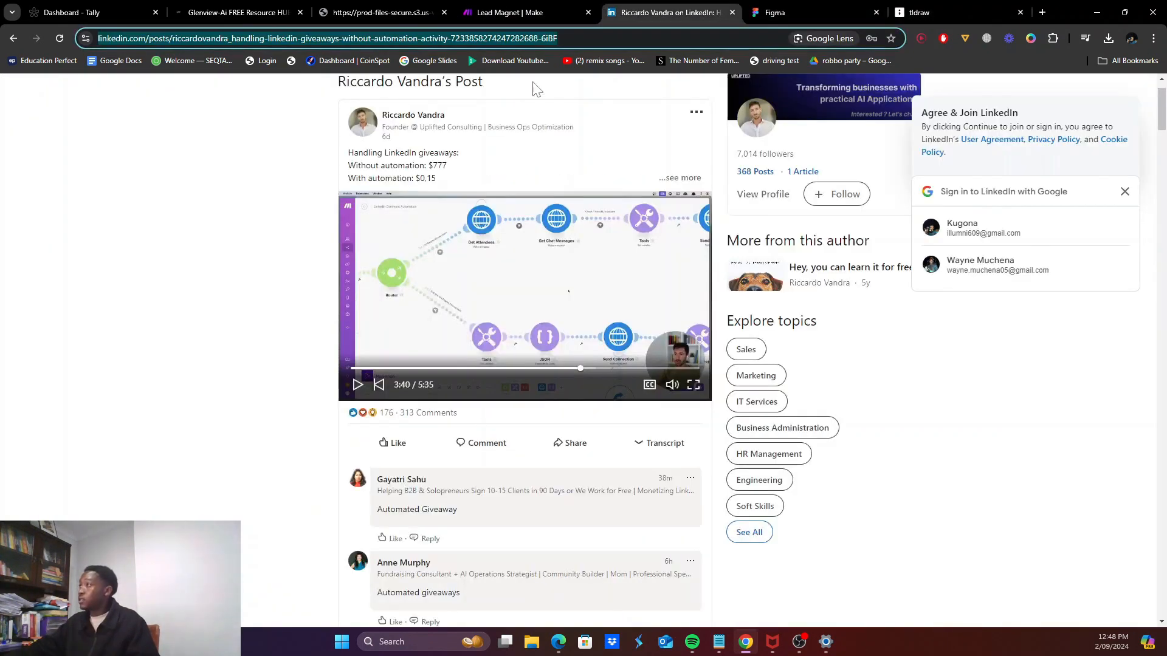
click(510, 9)
key(ctrl+v)
scroll(1035, 383, up, 5)
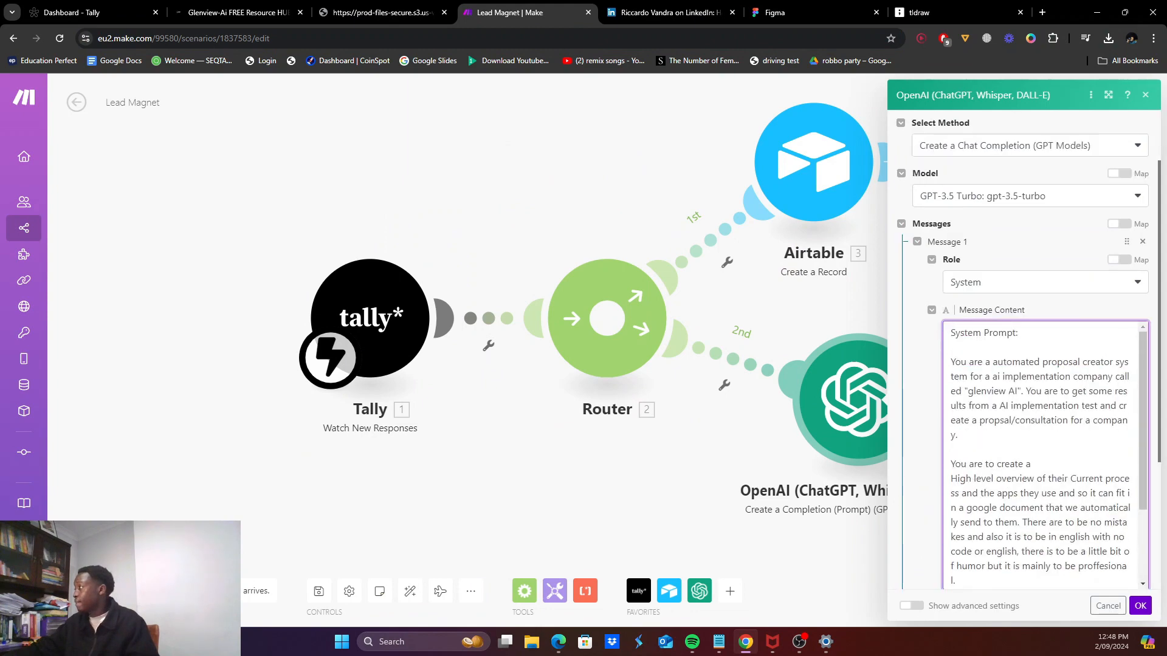
key(shift+Home)
key(BackSpace)
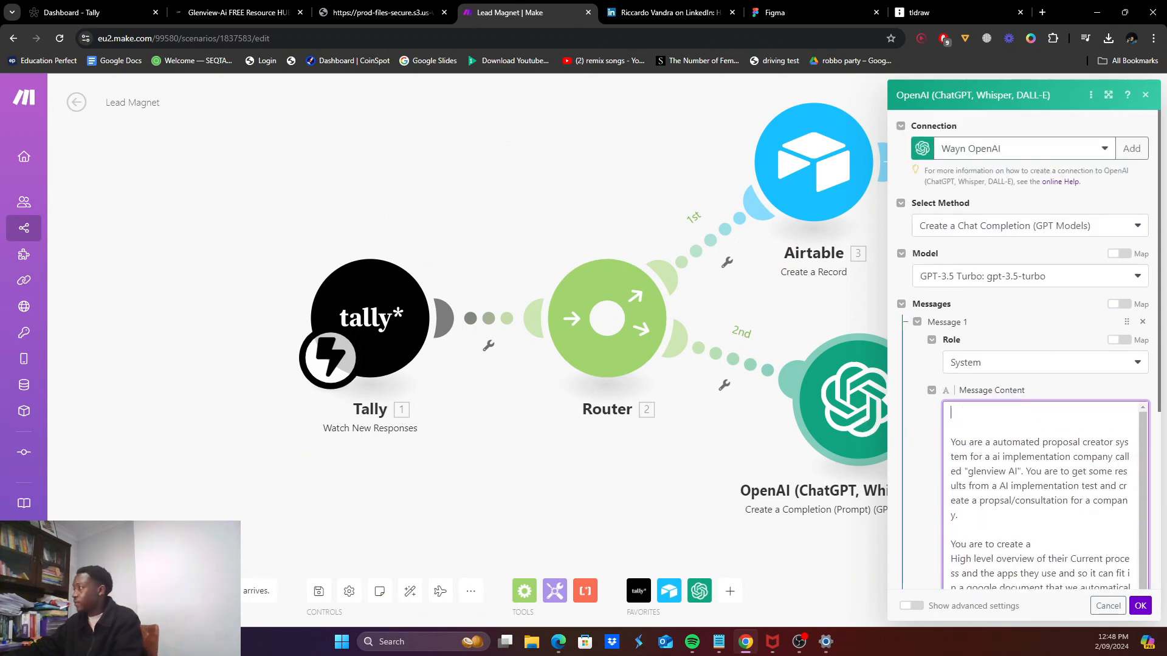
scroll(1033, 365, down, 3)
scroll(1033, 334, down, 5)
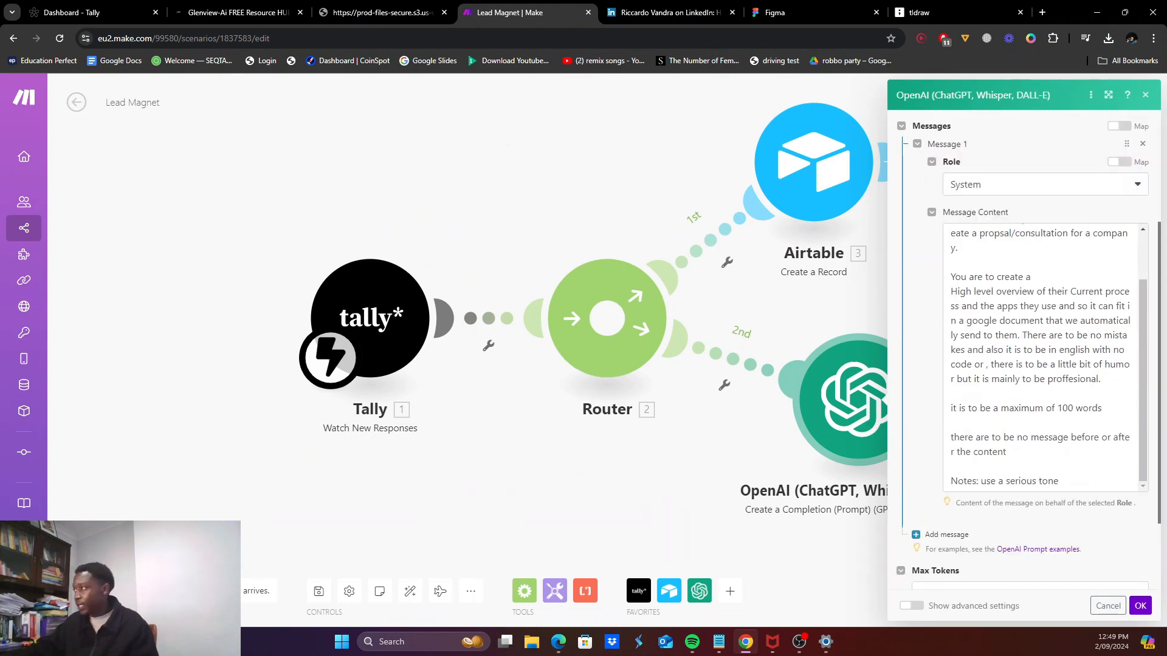
Step: Add Message 2 as a User message containing the example user request from the notes
click(939, 431)
click(980, 472)
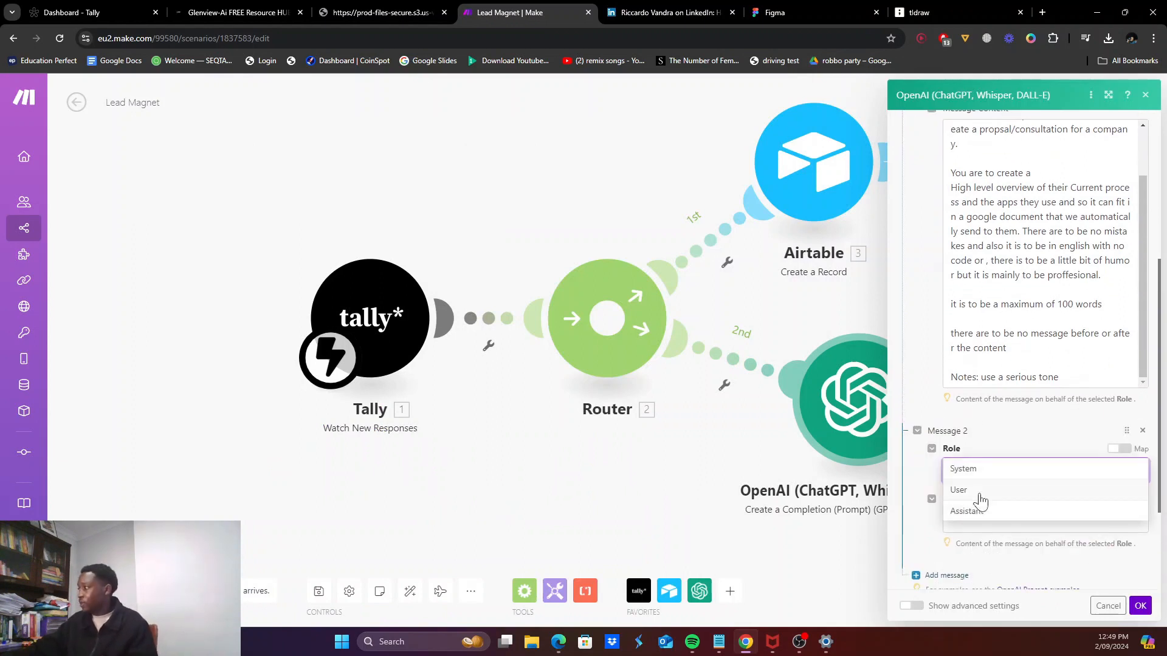
click(980, 499)
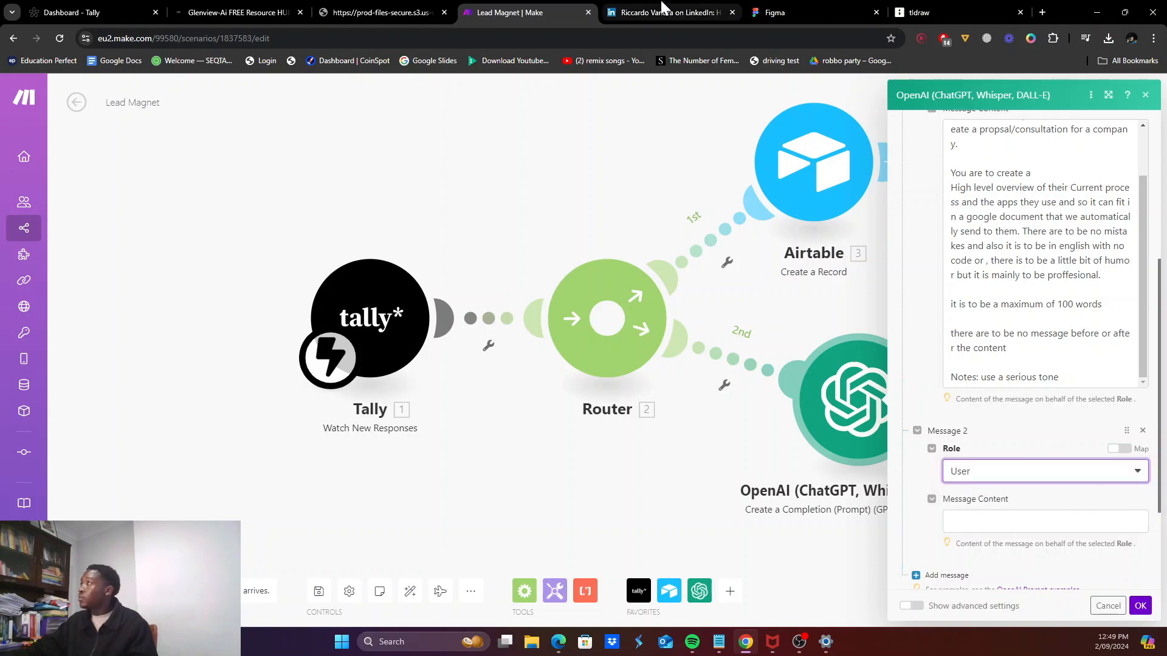
click(930, 13)
scroll(251, 412, up, 2)
scroll(252, 412, down, 3)
triple_click(230, 333)
drag(239, 373, 131, 283)
key(ctrl+c)
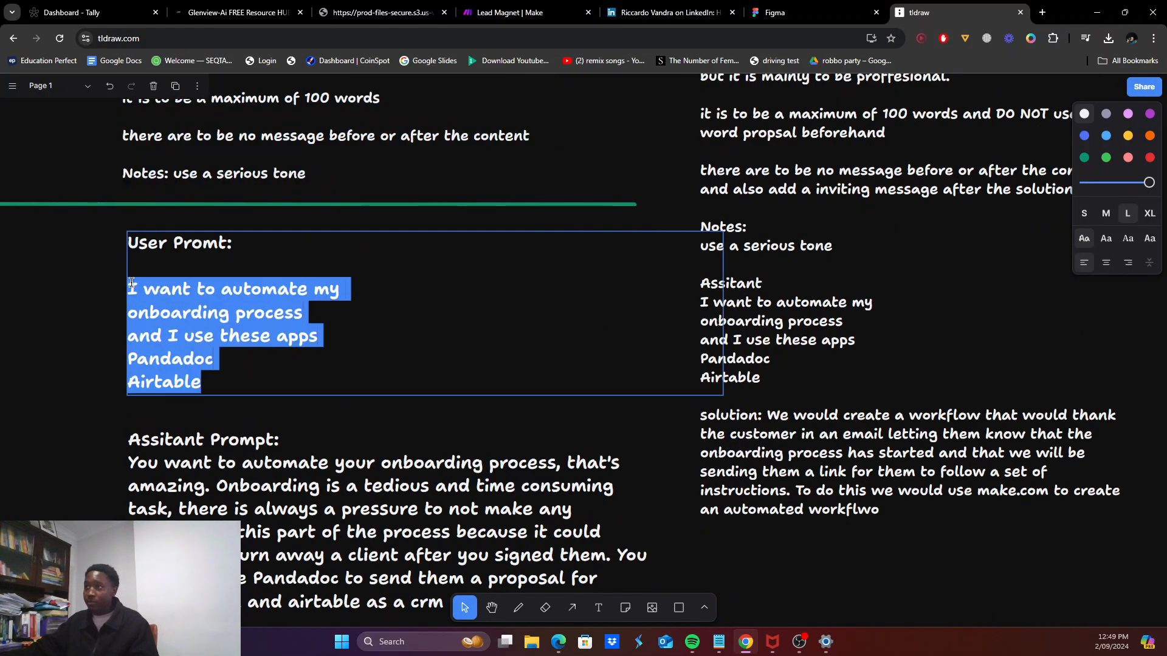
click(805, 9)
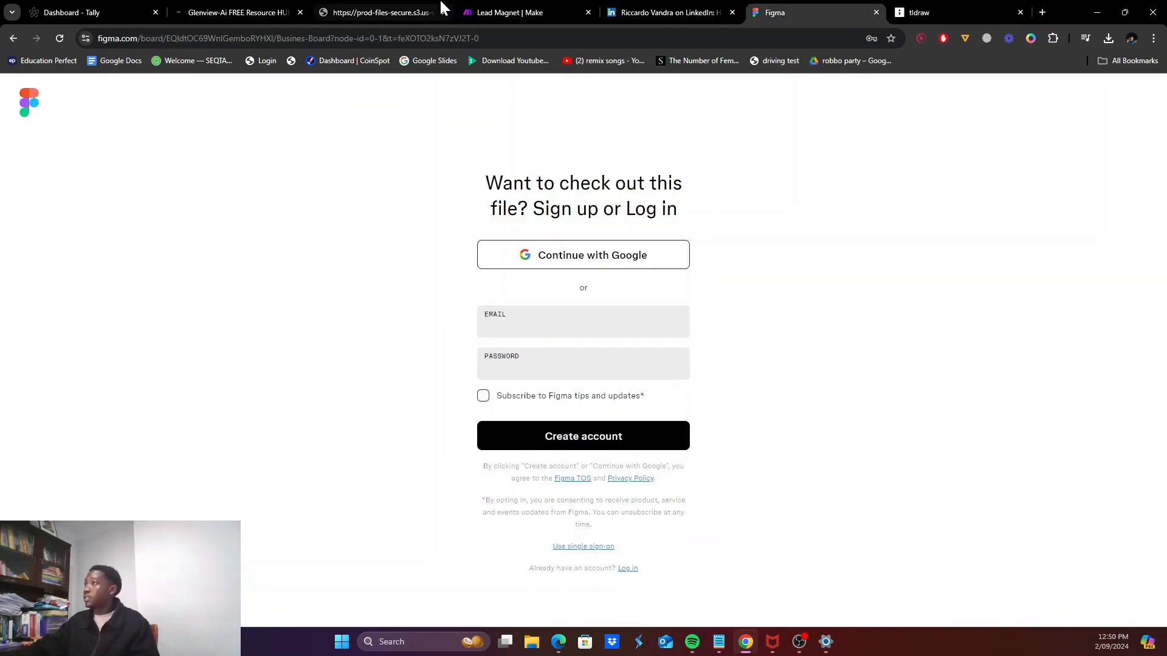
click(433, 9)
click(486, 11)
click(999, 520)
key(ctrl+v)
scroll(988, 535, down, 2)
click(945, 505)
Step: Add Message 3 as an Assistant message with the example reply about onboarding automation
click(946, 512)
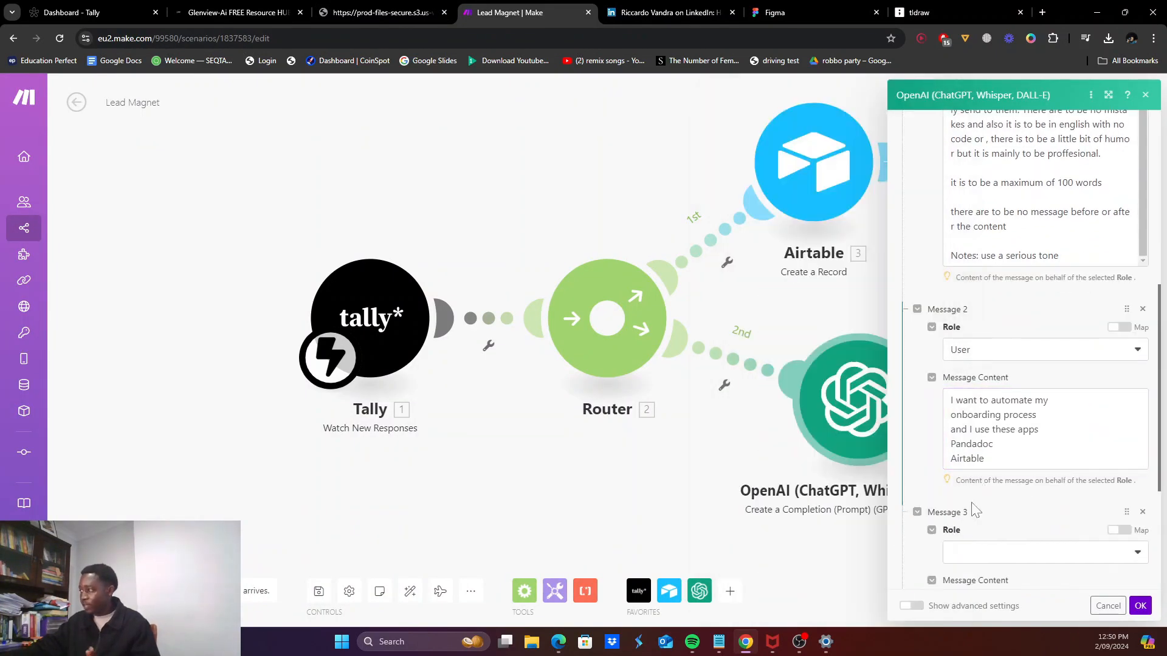
click(954, 552)
click(966, 581)
scroll(973, 535, down, 3)
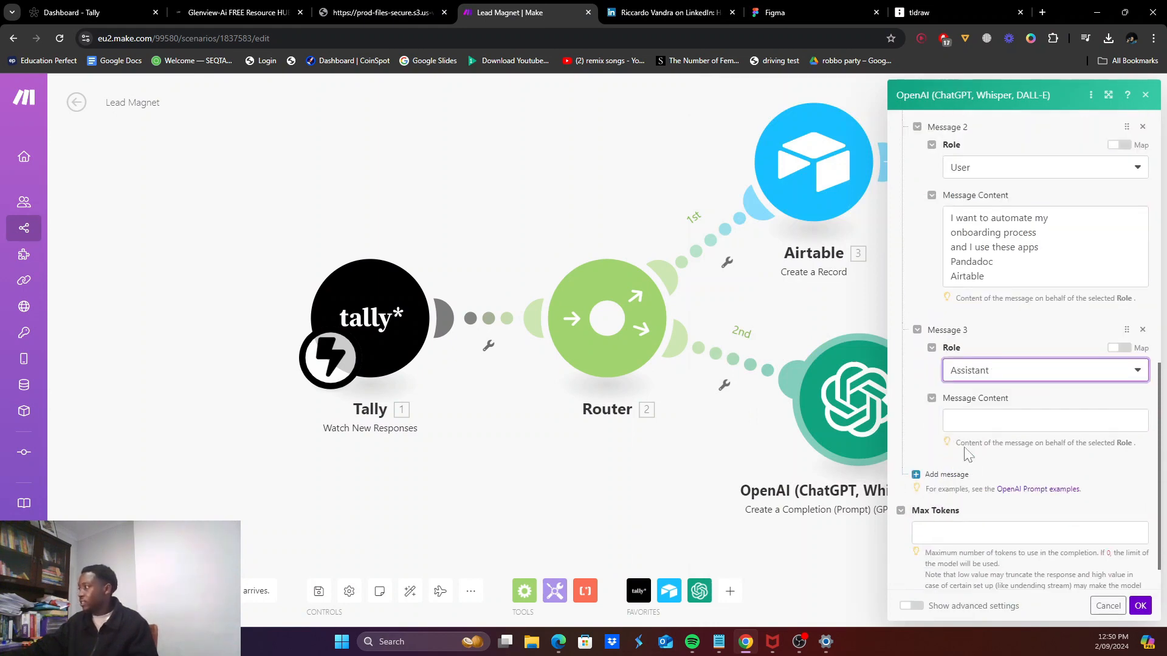
click(973, 423)
click(936, 6)
scroll(241, 437, down, 4)
double_click(223, 289)
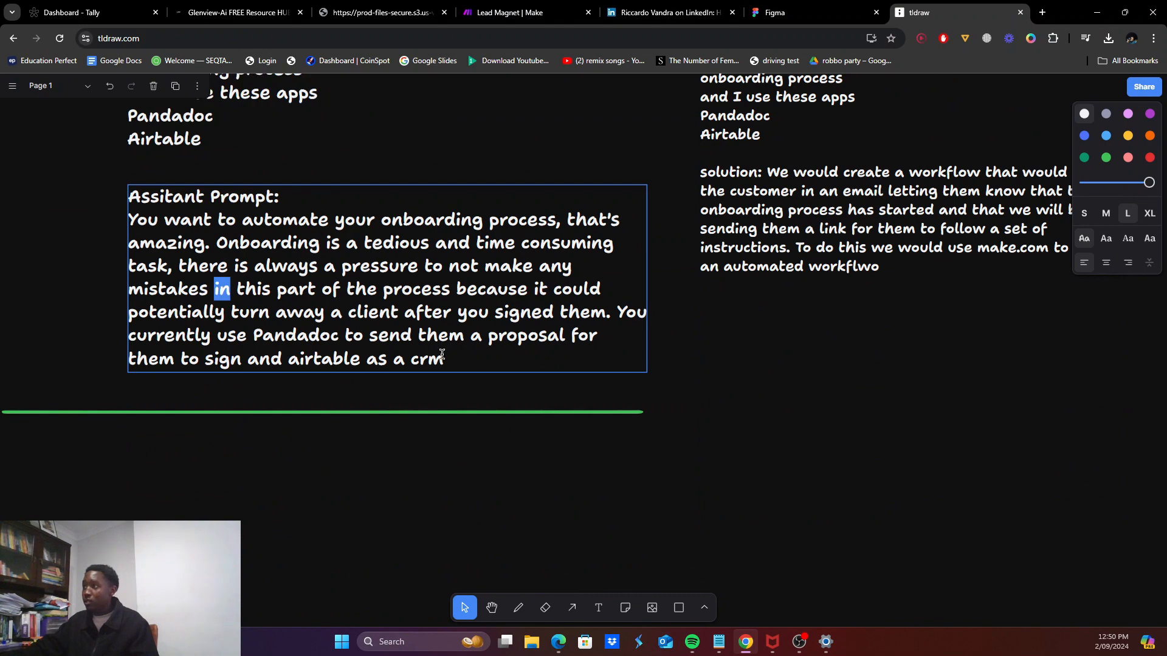
drag(479, 370, 130, 222)
key(ctrl+c)
click(511, 12)
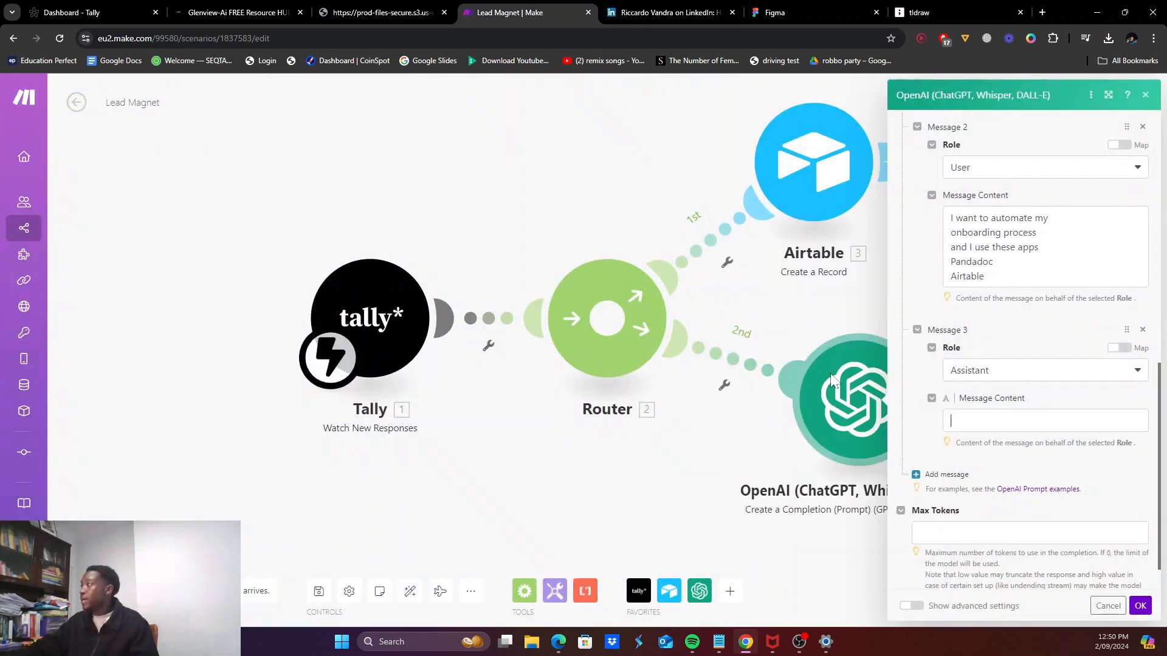
key(ctrl+v)
scroll(941, 587, down, 2)
click(946, 518)
Step: Add Message 4 with the User role and begin editing its content
click(944, 476)
click(987, 514)
click(960, 556)
scroll(972, 541, down, 2)
click(974, 389)
click(963, 428)
click(979, 439)
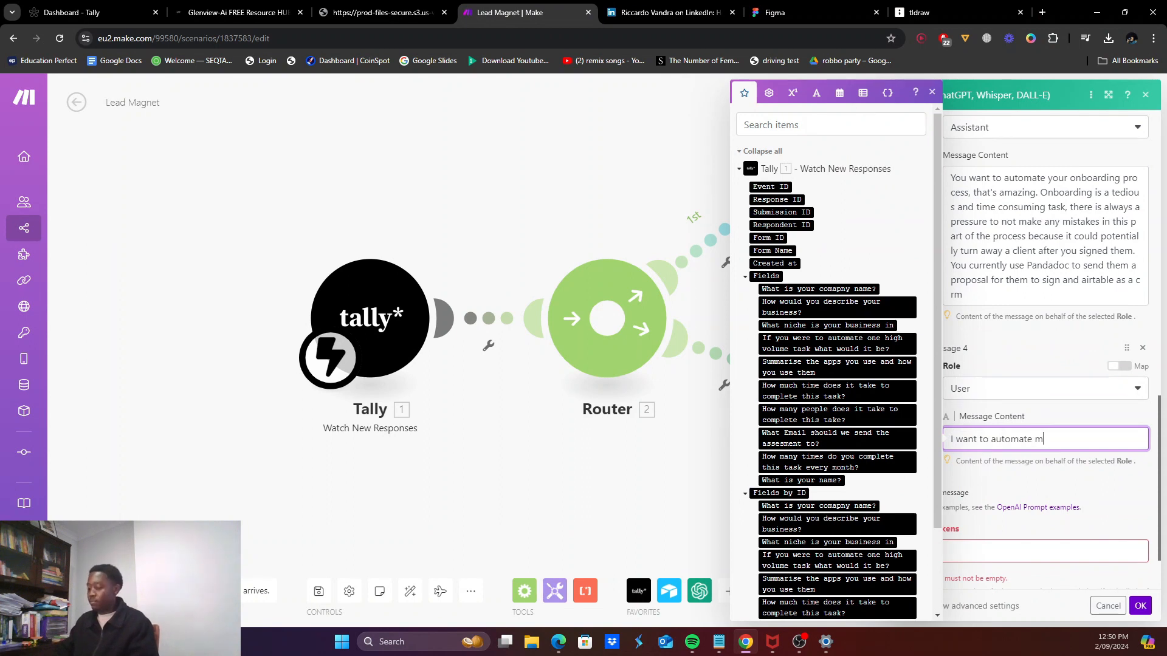
Step: Fill Message 4 with the Tally task answer, 'and these are the apps I use', the apps answer; Max Tokens 1000
click(814, 346)
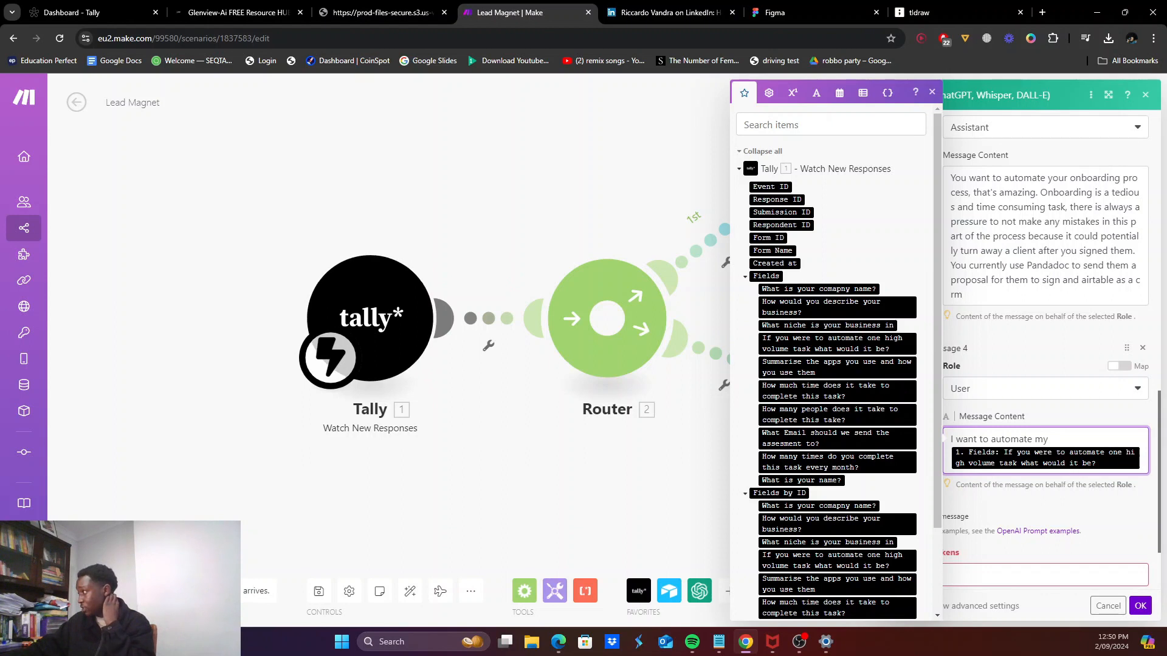
text(and these are t)
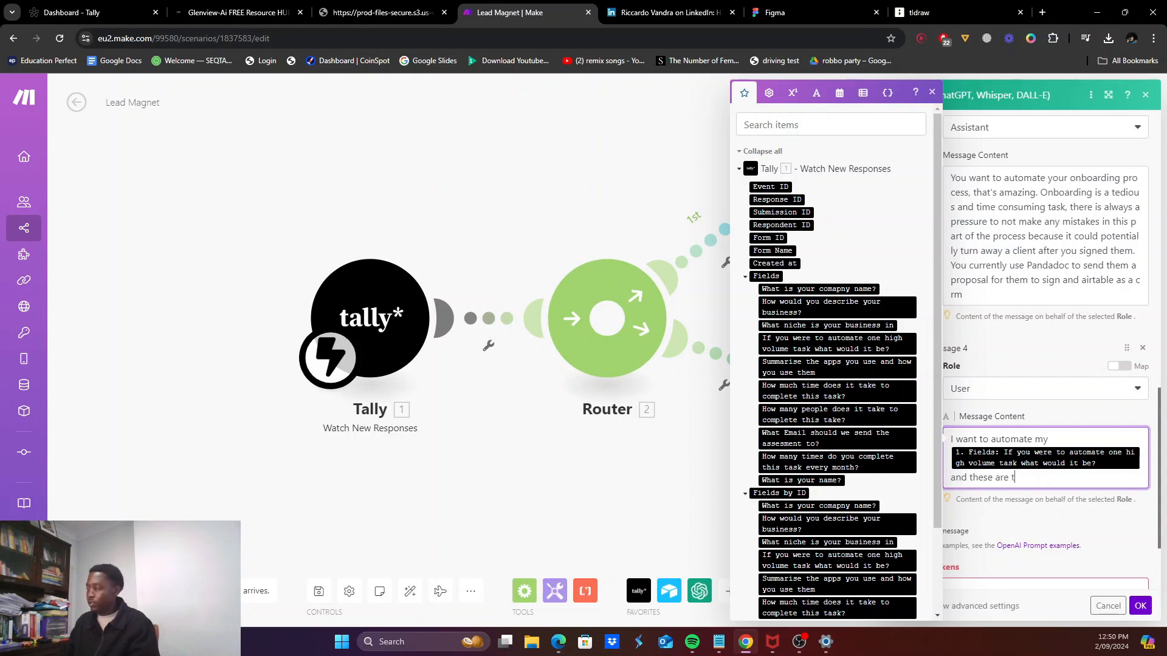
text(he apps I use)
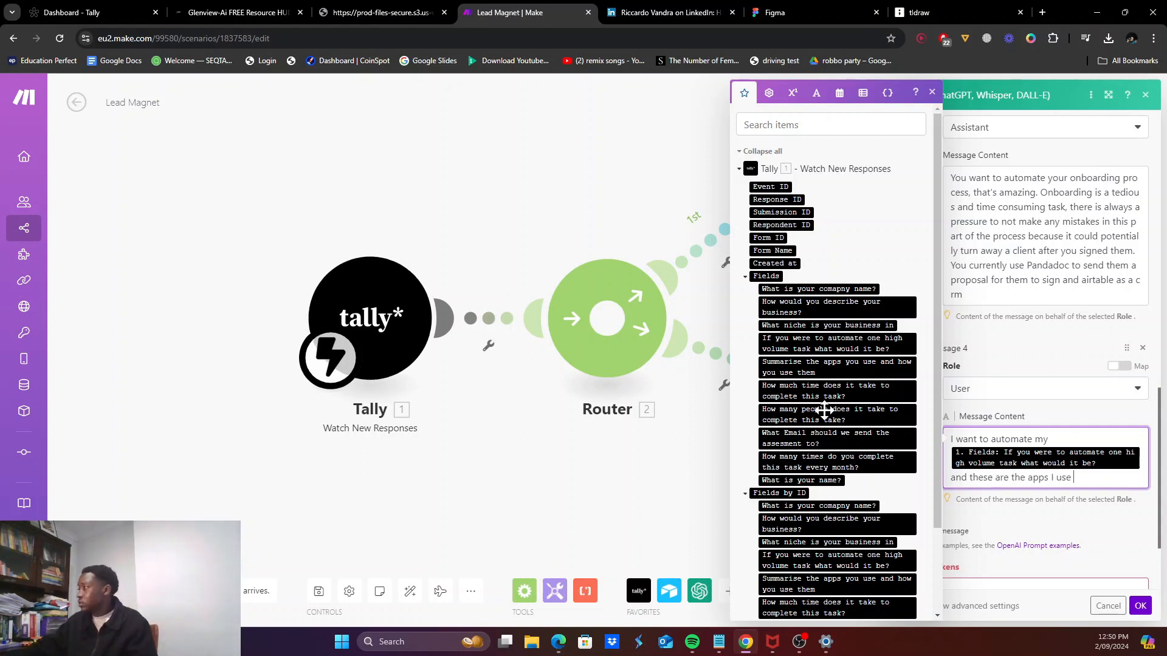
click(825, 365)
scroll(1071, 565, down, 2)
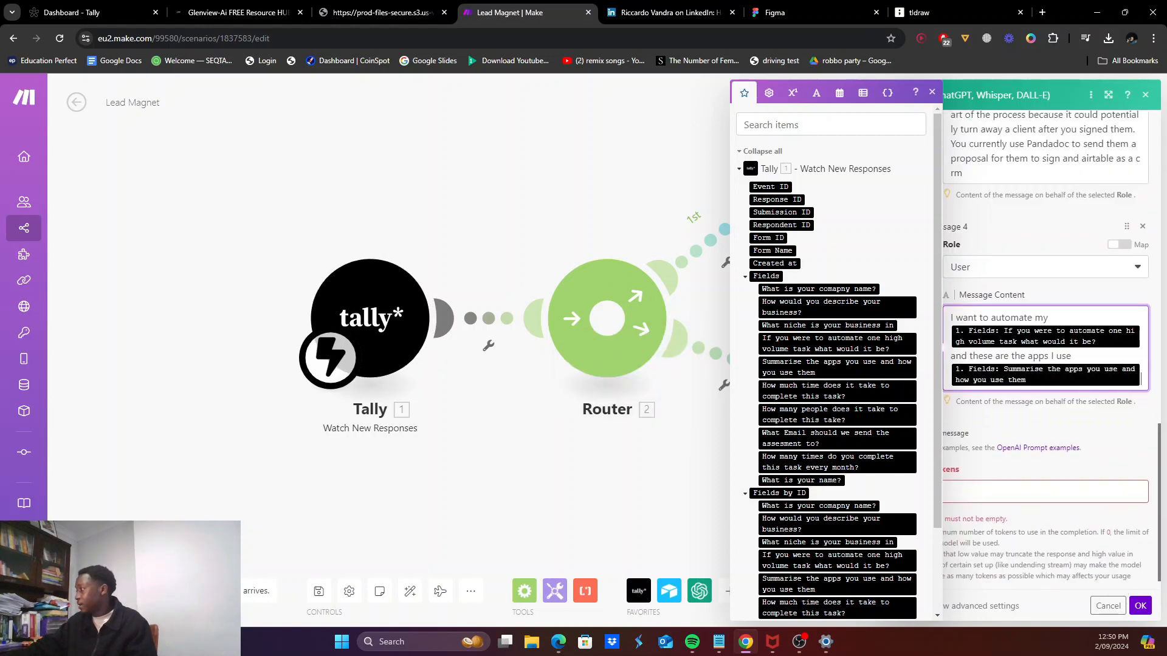
click(1046, 492)
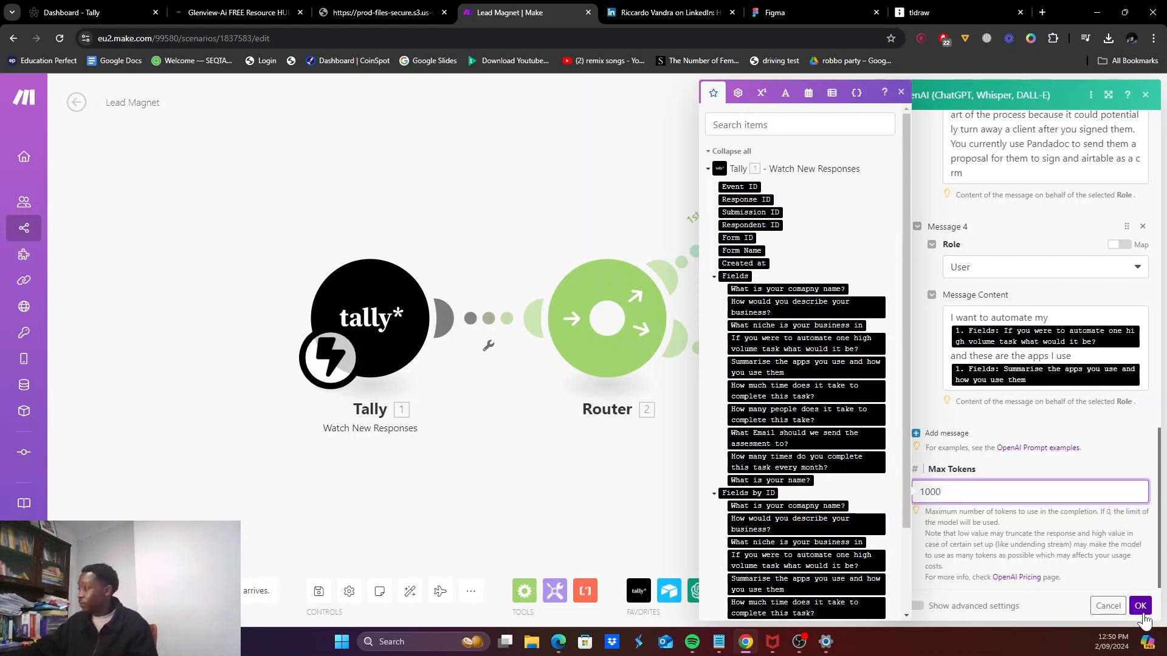
click(1141, 607)
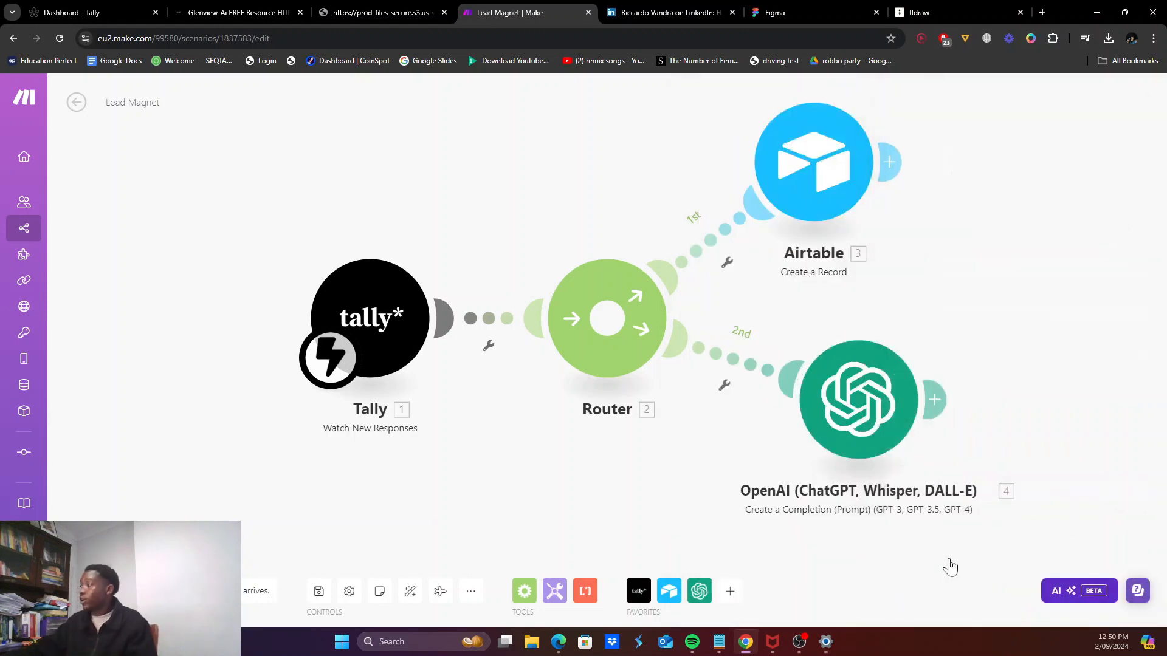
Step: Rename the OpenAI module to 'Highlevel Overview'
right_click(881, 490)
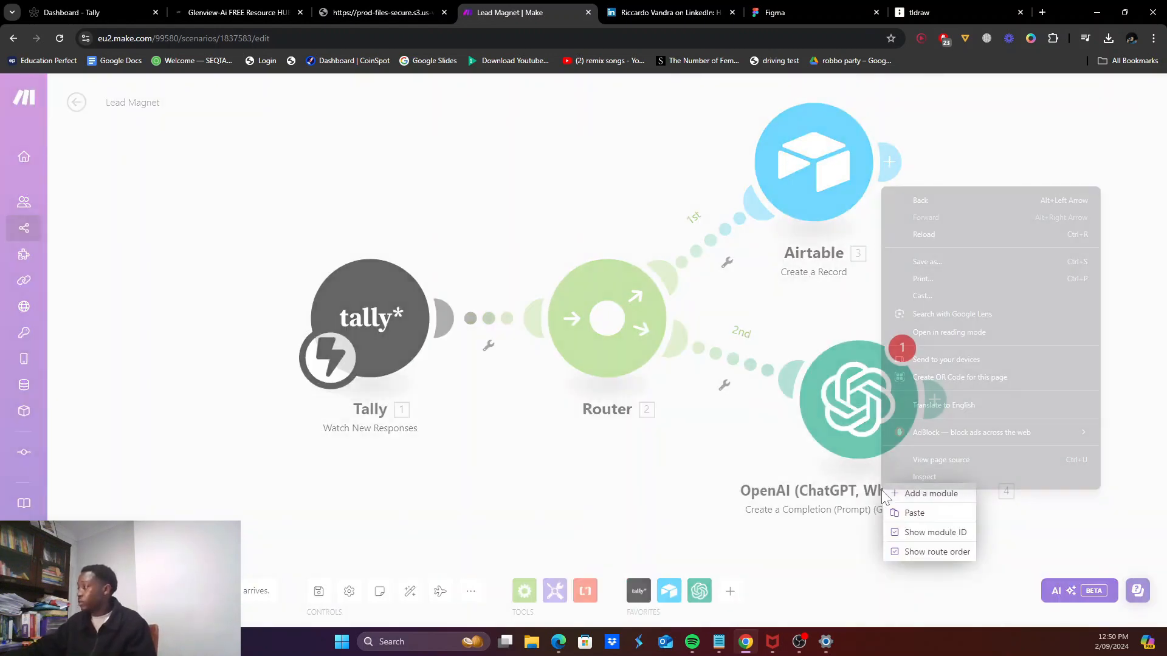
right_click(852, 494)
right_click(870, 420)
click(918, 491)
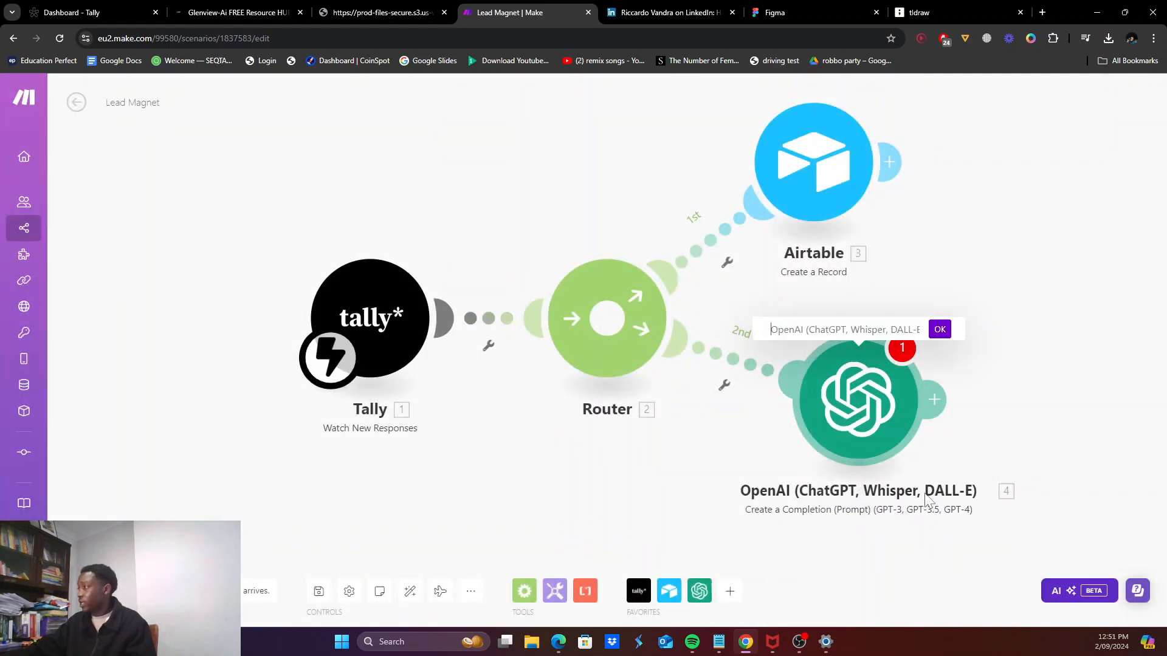
key(ctrl+a)
text(High)
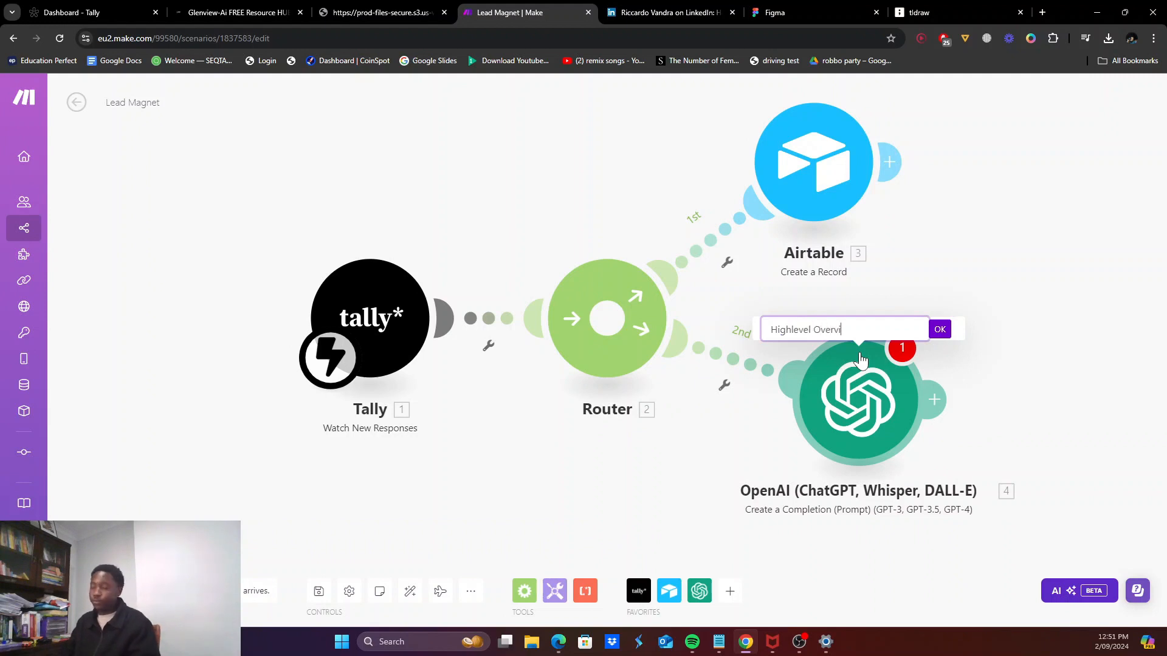
text(level Overview)
click(939, 329)
Step: Reconfirm the Highlevel Overview settings, then shift the canvas and add a module after it
click(913, 380)
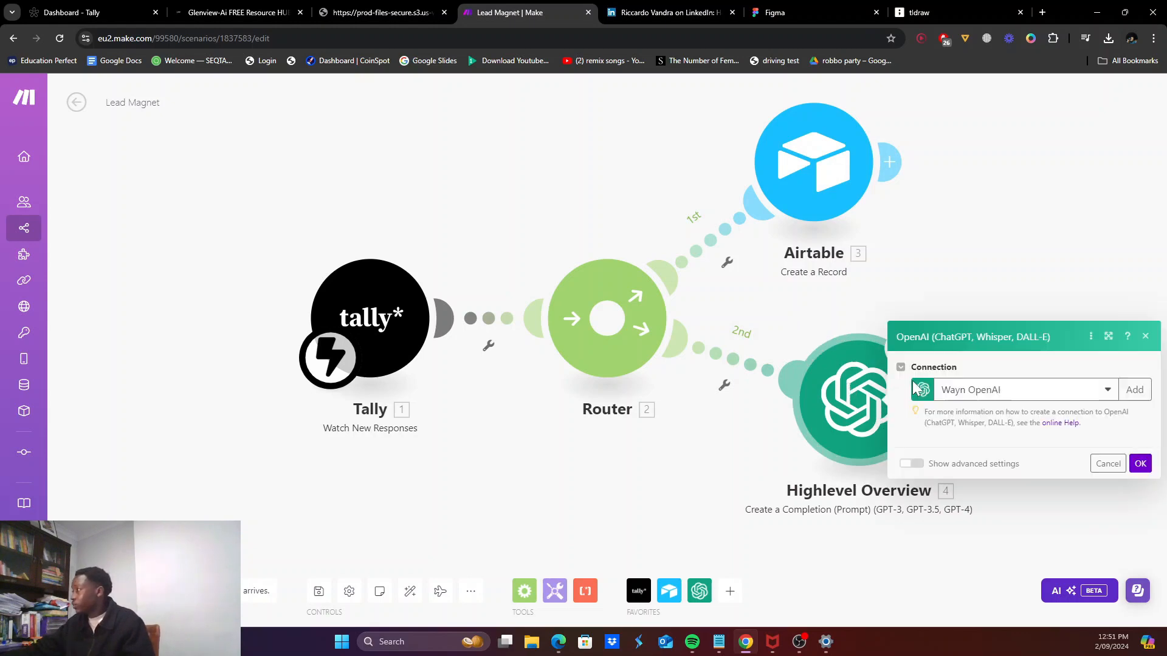
scroll(1027, 364, down, 15)
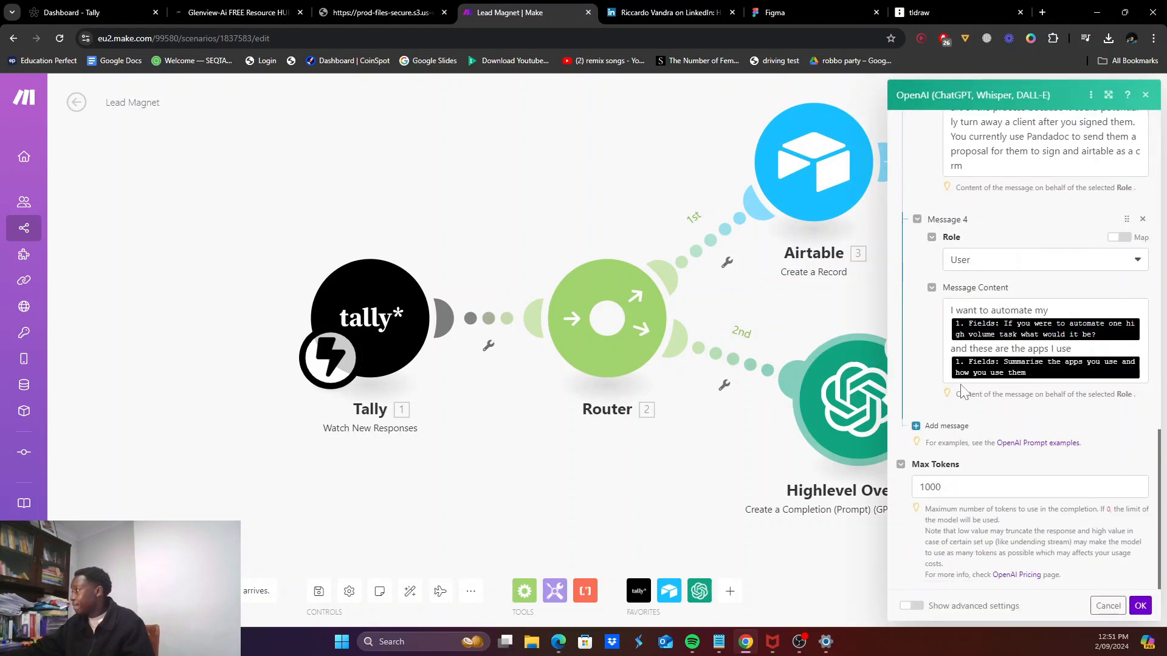
click(1141, 605)
drag(936, 345, 802, 345)
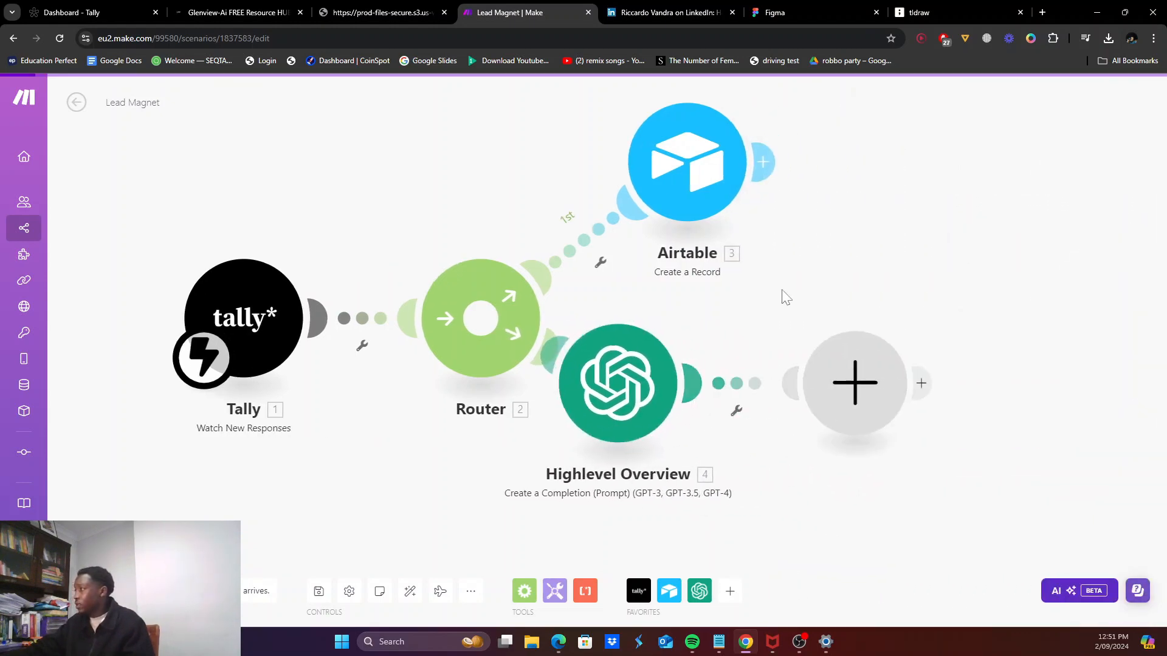
click(808, 353)
Step: Add an OpenAI Create a Completion module using the saved connection and the gpt-3.5-turbo model
click(968, 355)
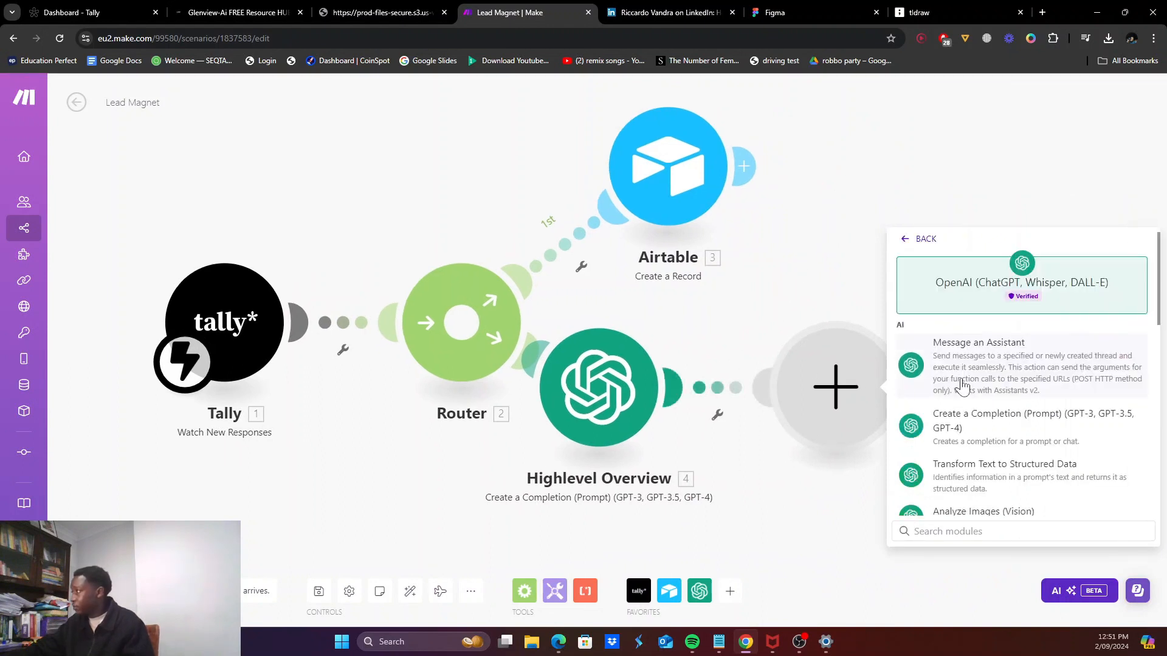
click(976, 429)
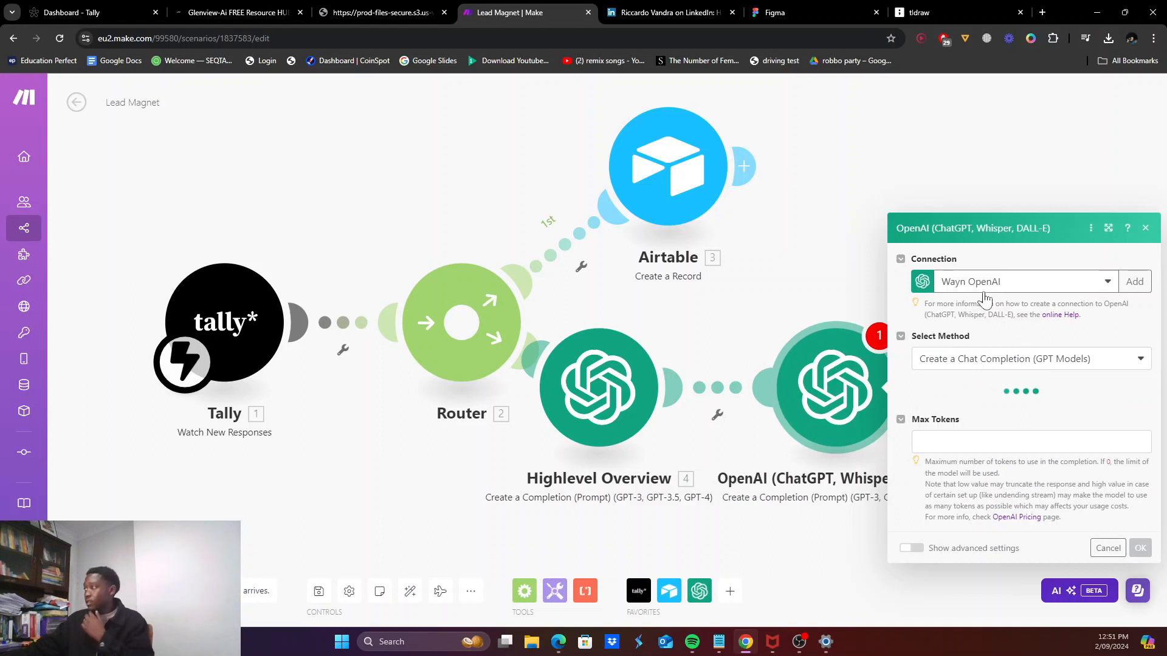
click(988, 281)
click(973, 289)
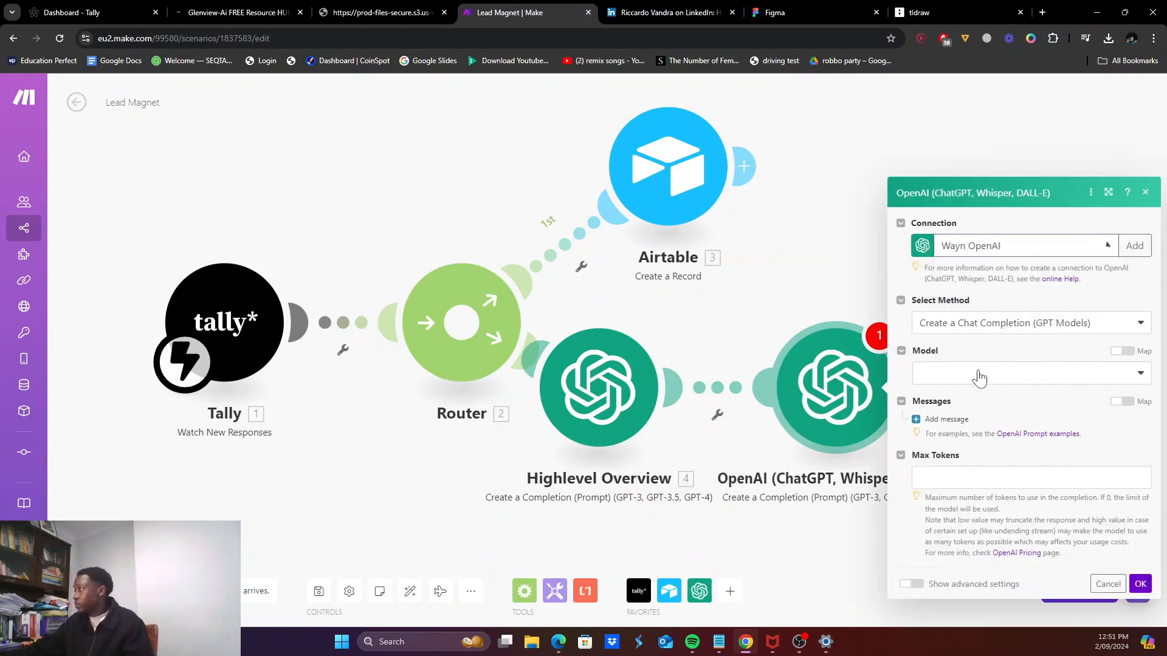
click(979, 374)
scroll(979, 450, down, 5)
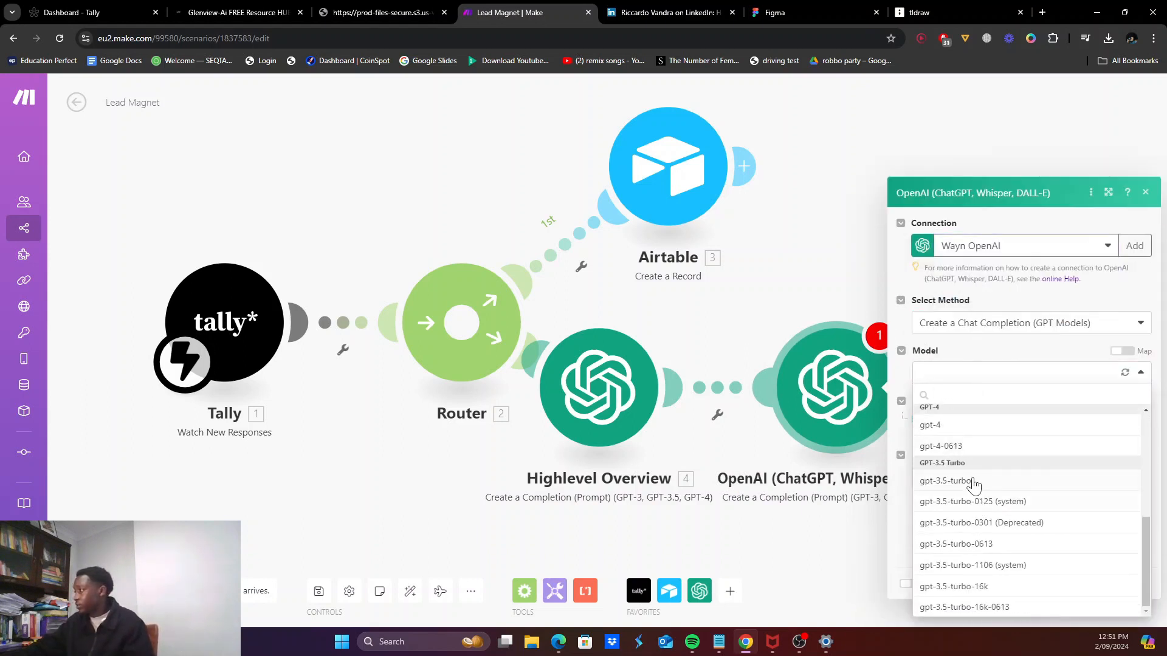
click(975, 483)
Step: Add Message 1 with the System role and bring up the prompt notes in tldraw
click(936, 419)
click(975, 364)
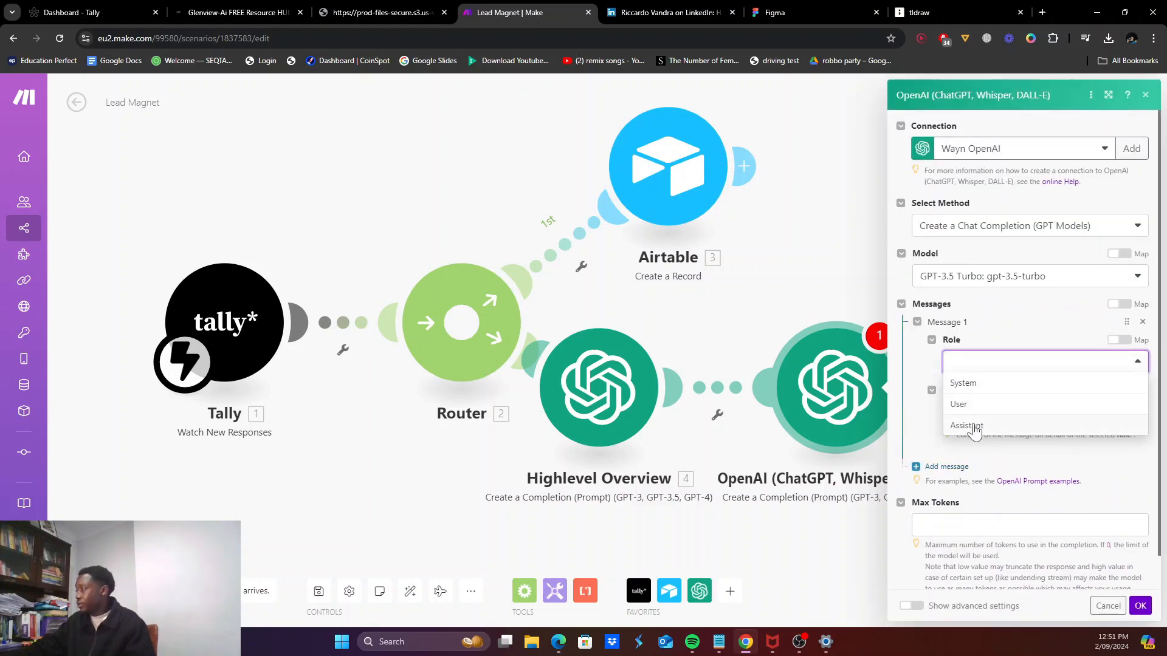
click(972, 425)
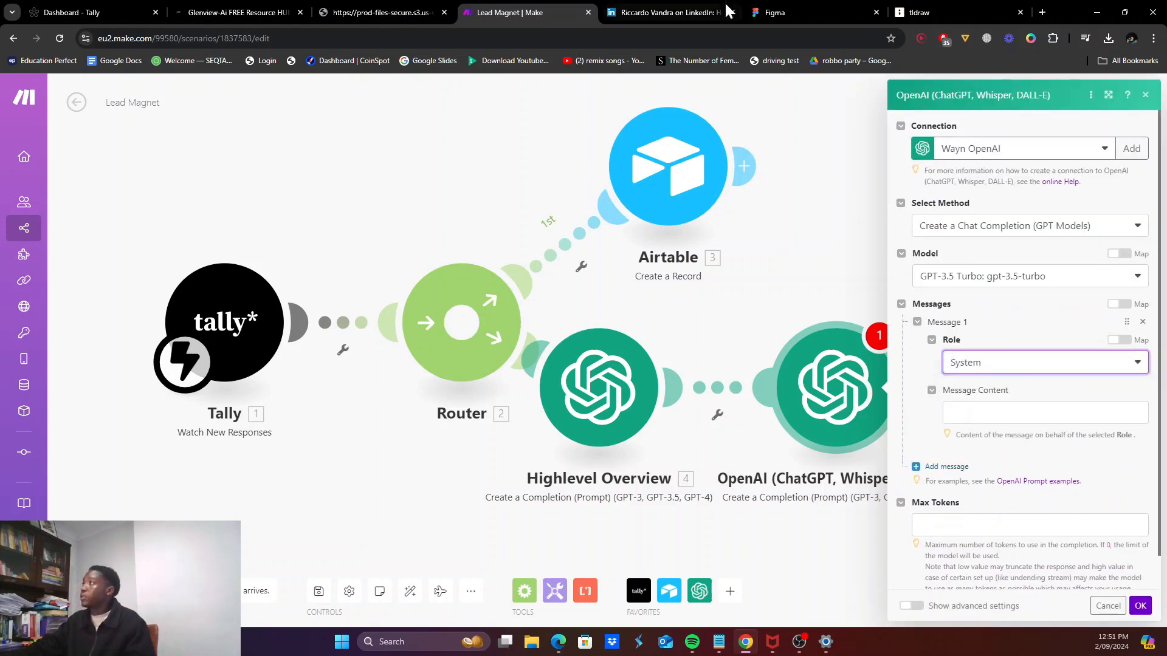
click(820, 12)
click(930, 12)
scroll(607, 372, up, 9)
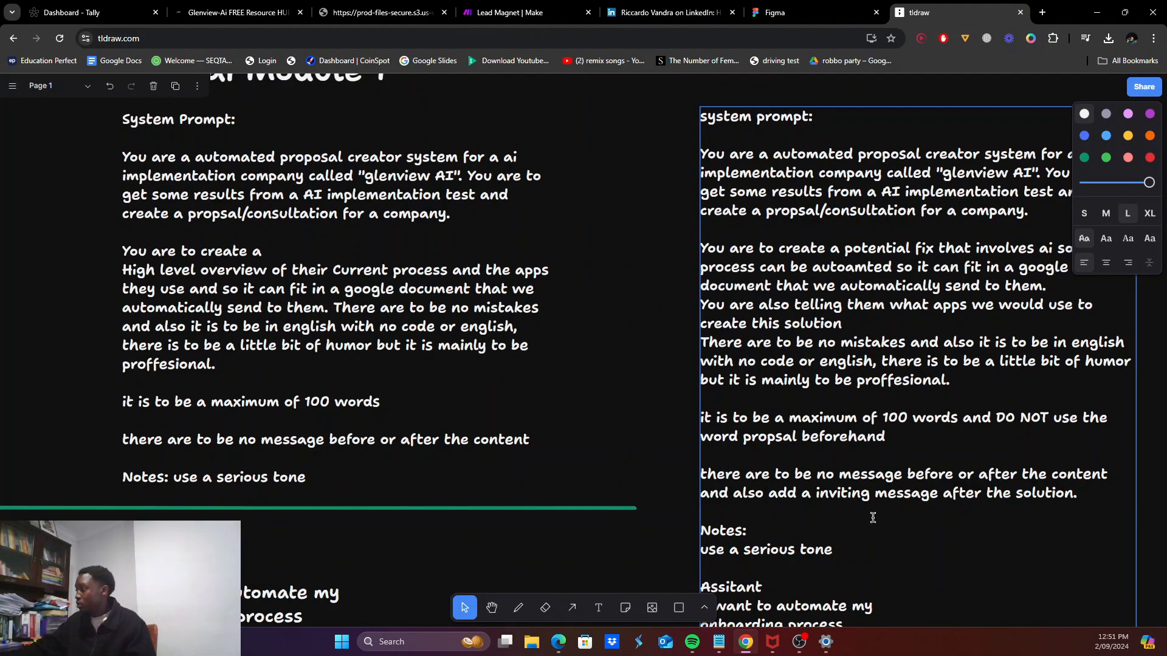
Step: Copy the proposal-writing system prompt from tldraw into Message 1's content and add a Message 2
drag(833, 549, 704, 124)
key(ctrl+c)
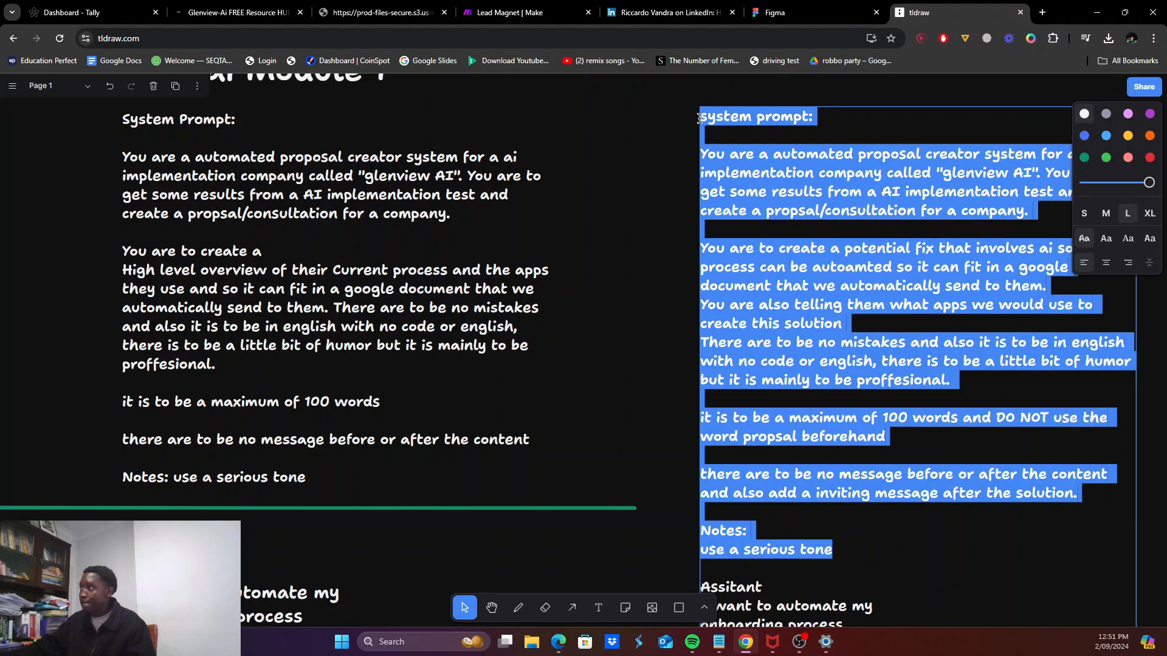
click(524, 13)
click(1003, 384)
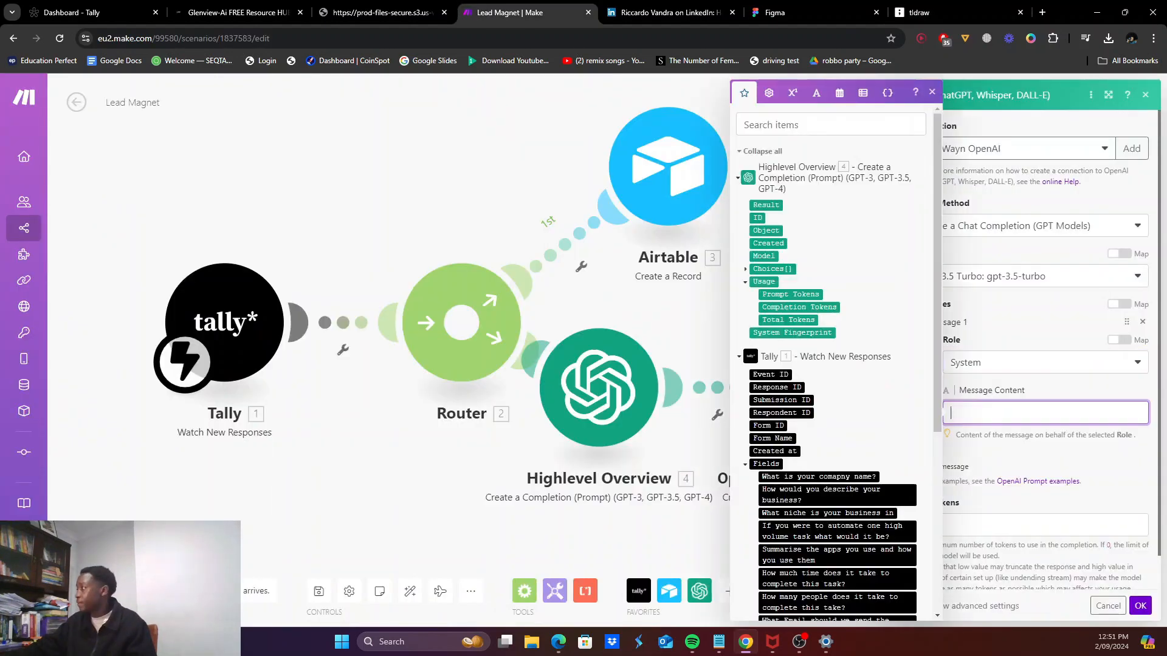
key(ctrl+v)
scroll(1003, 384, down, 3)
click(1051, 187)
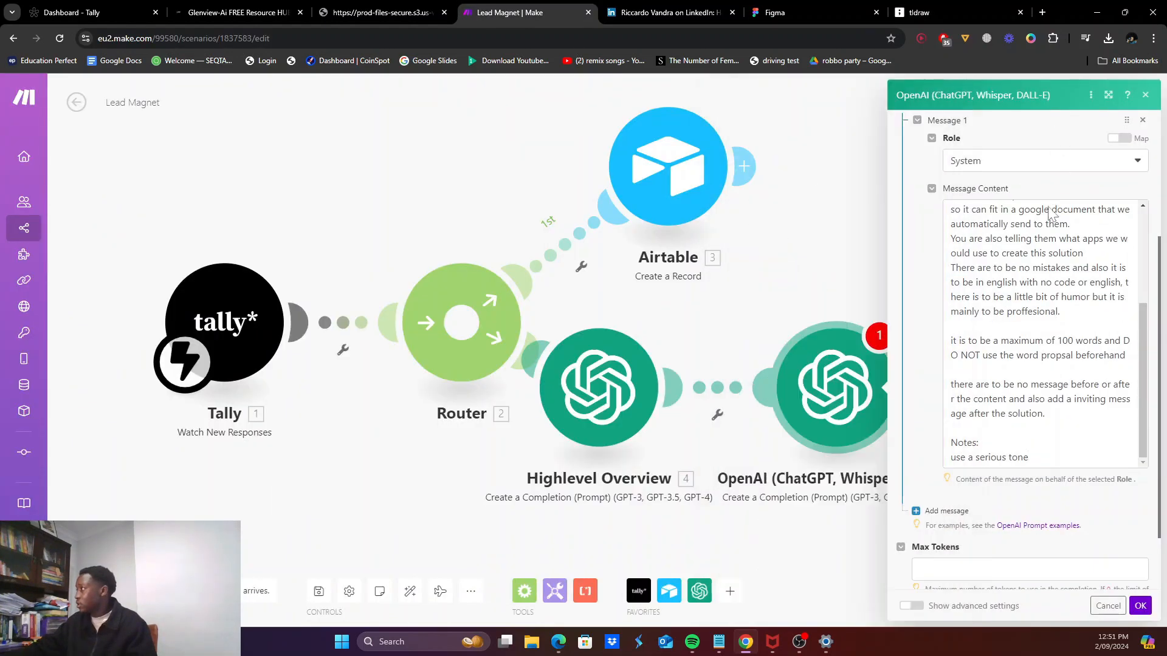
scroll(1047, 195, down, 2)
click(928, 427)
click(959, 472)
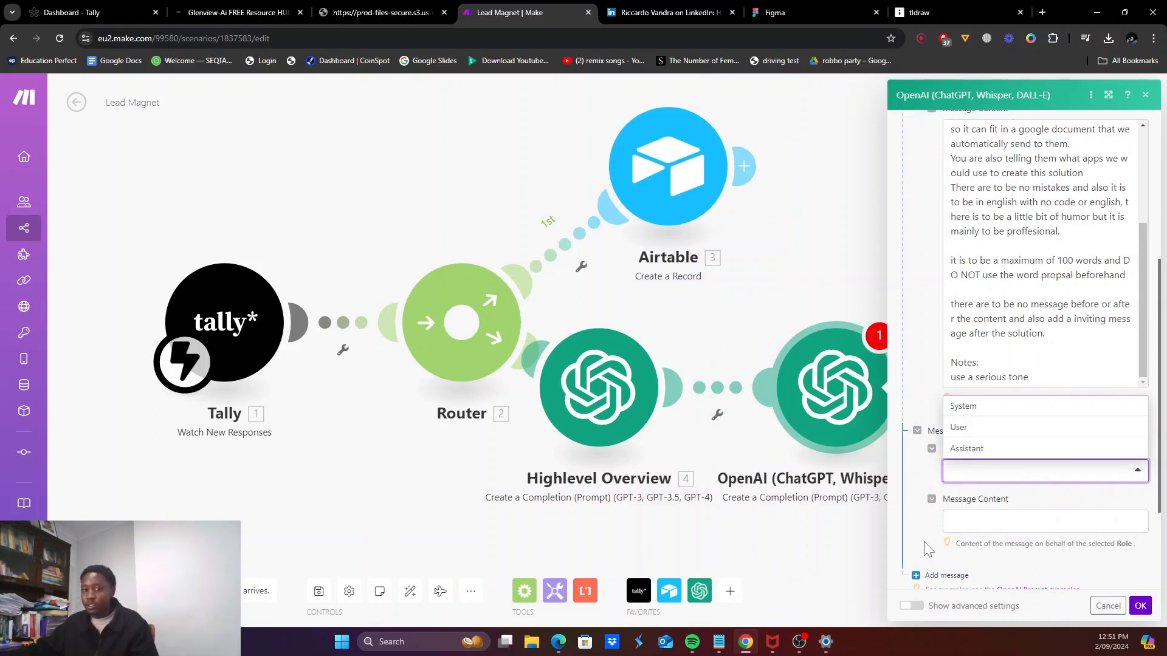
Step: Make Message 2 a User message: 'I use these apps' + Tally apps answer, 'and this is the task' + task answer
click(967, 428)
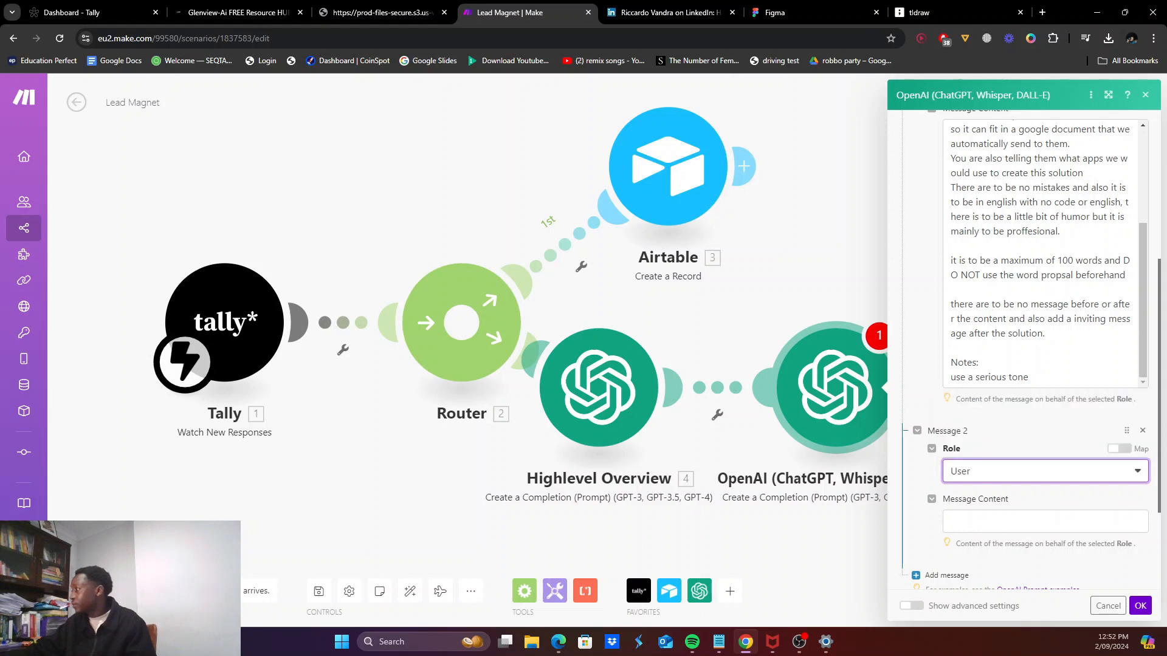
click(960, 521)
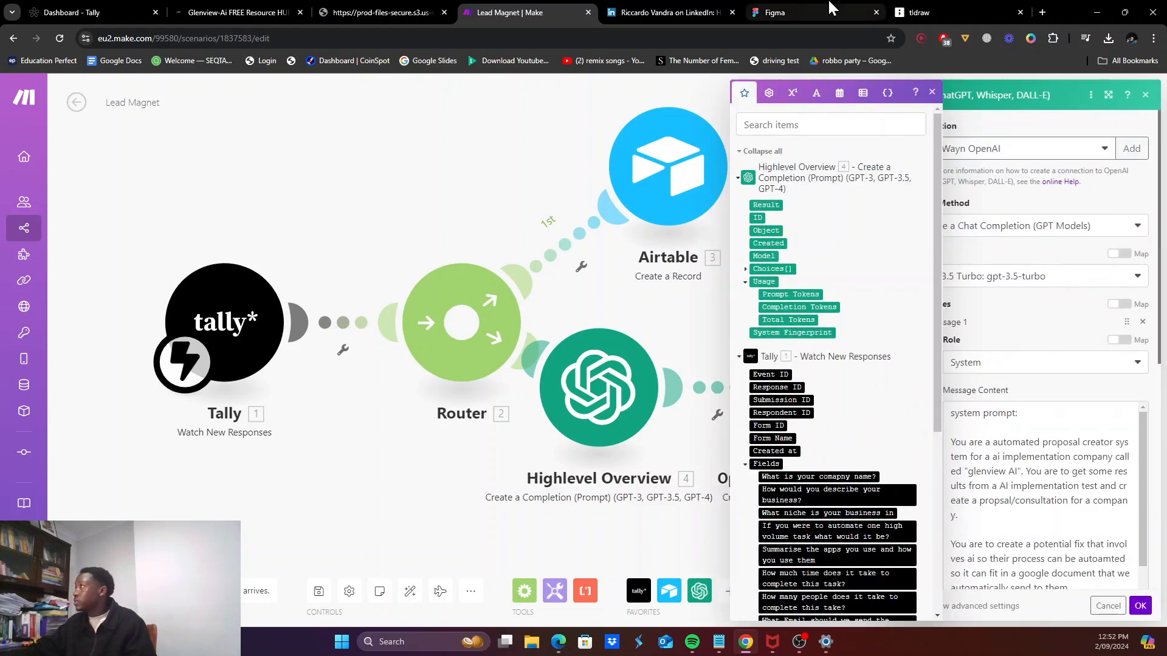
click(930, 12)
scroll(859, 262, down, 1)
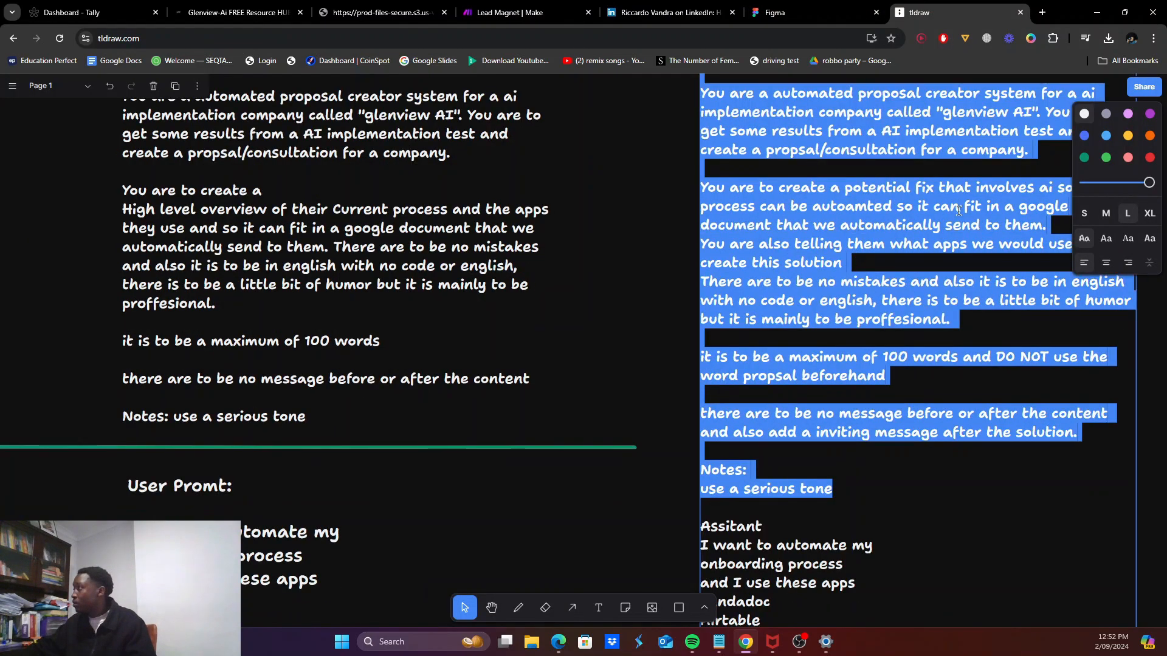
scroll(940, 243, down, 3)
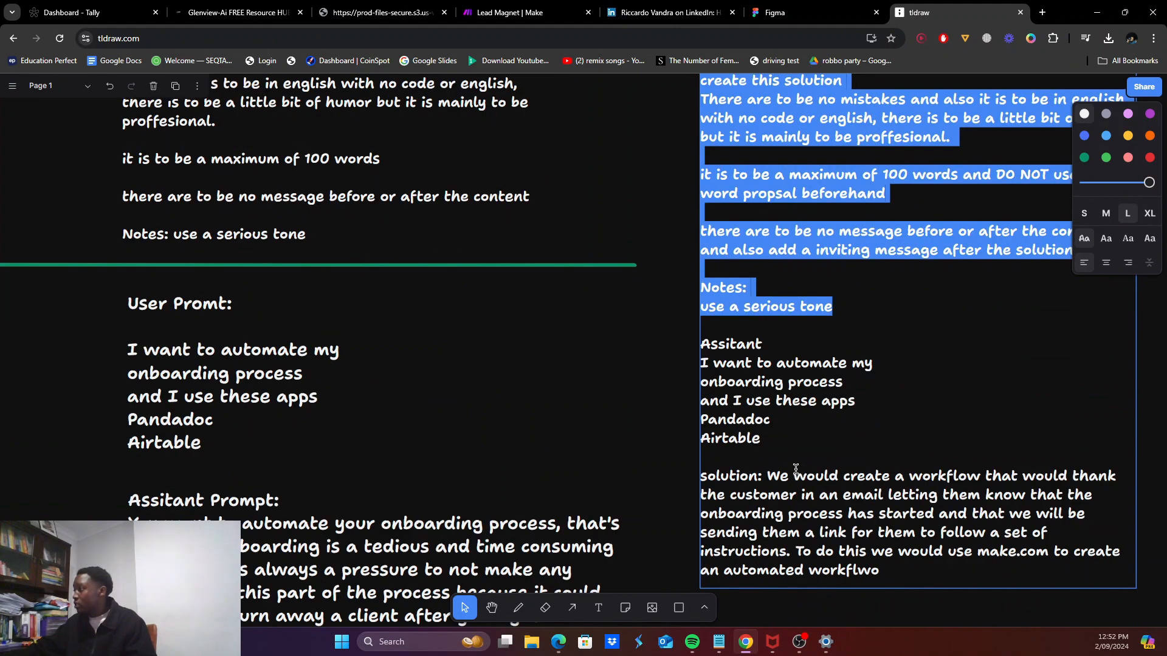
key(ctrl+shift+Tab)
key(ctrl+shift+Tab)
key(ctrl+shift+Tab)
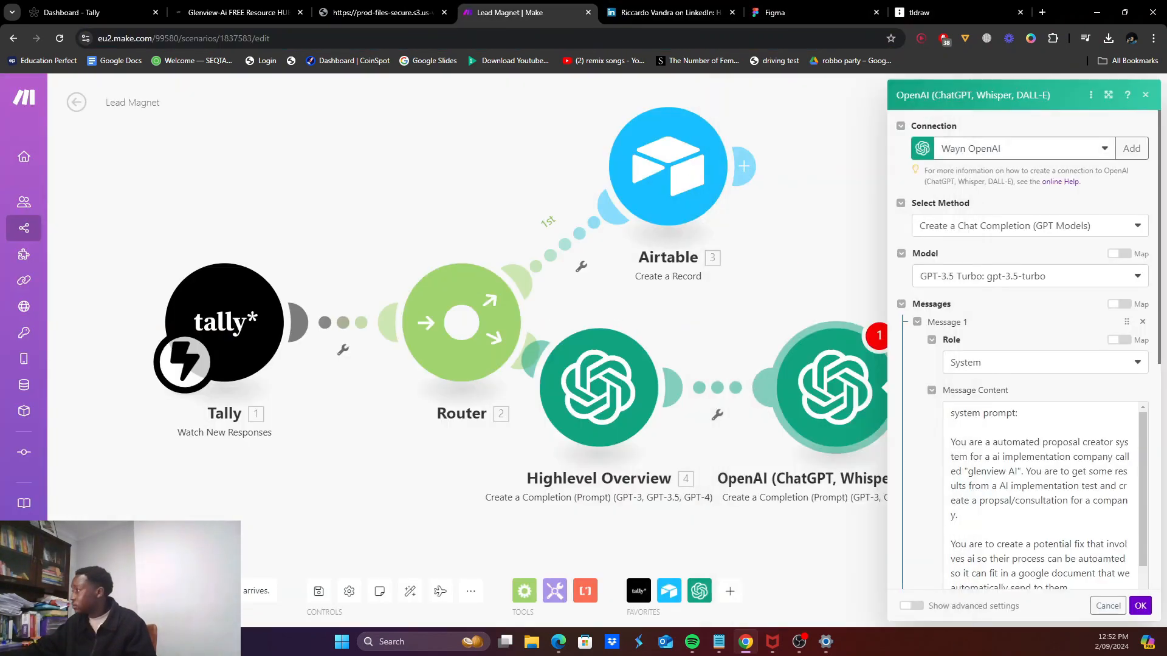
scroll(1046, 462, down, 9)
click(1045, 438)
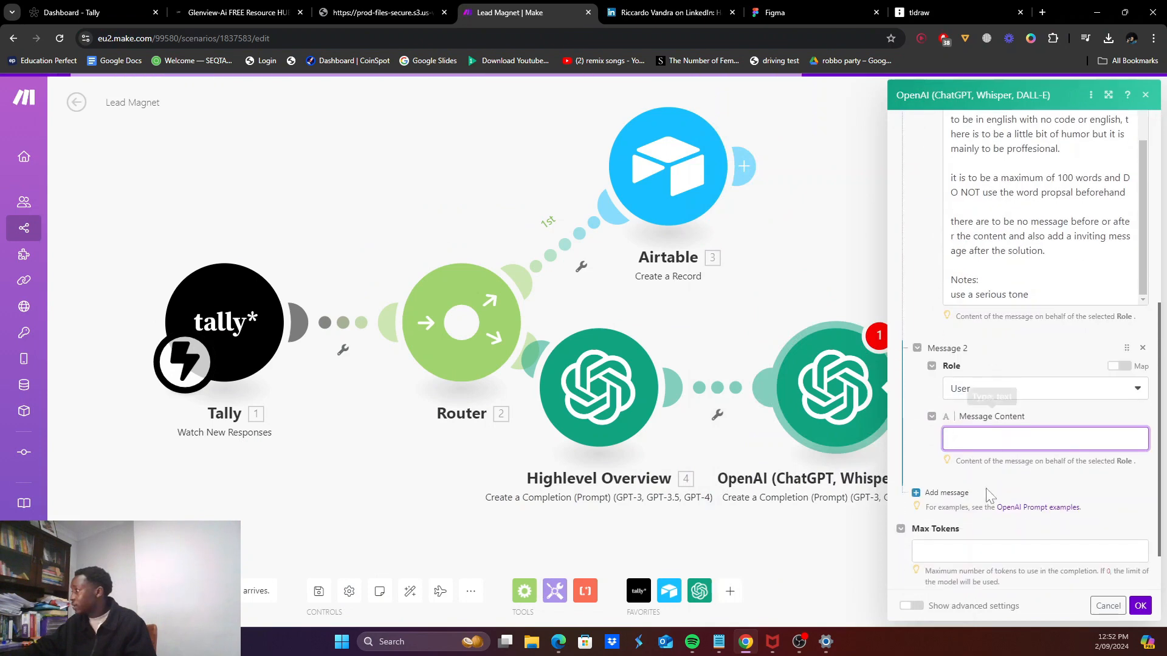
text(I use)
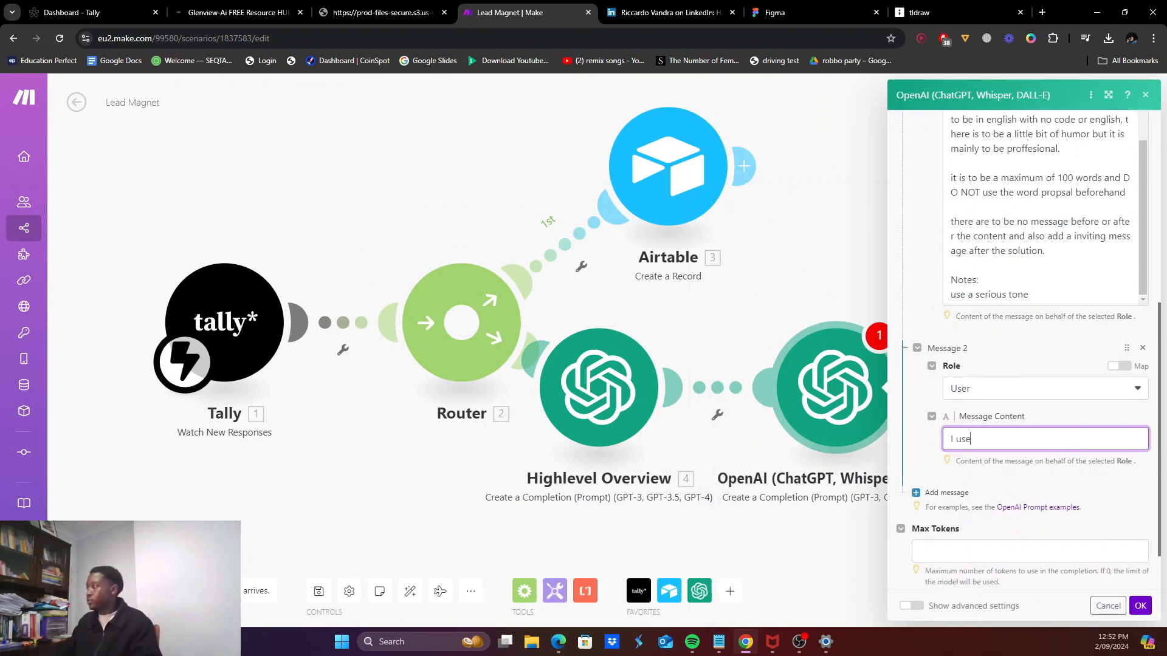
text( these apps)
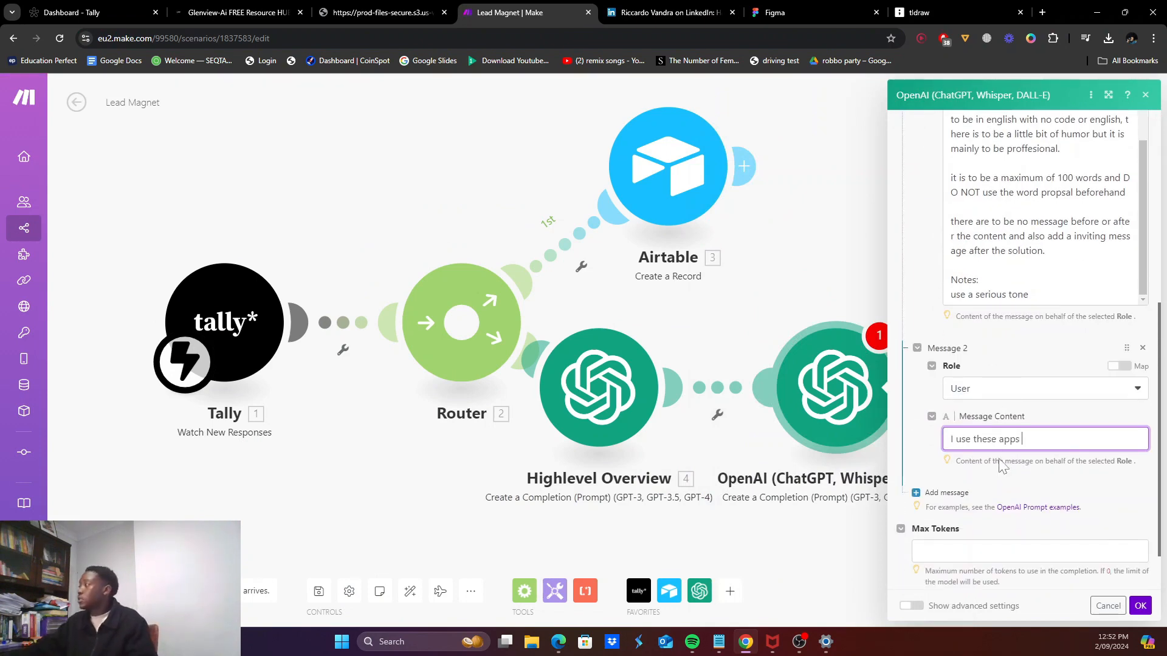
scroll(802, 377, down, 3)
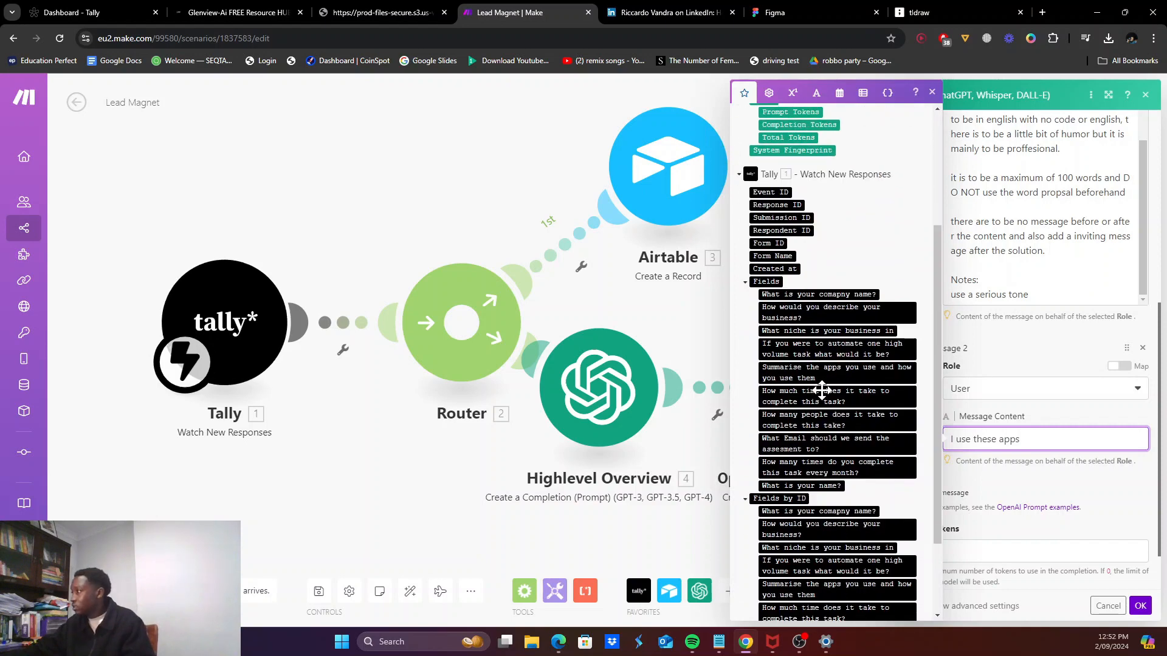
click(831, 377)
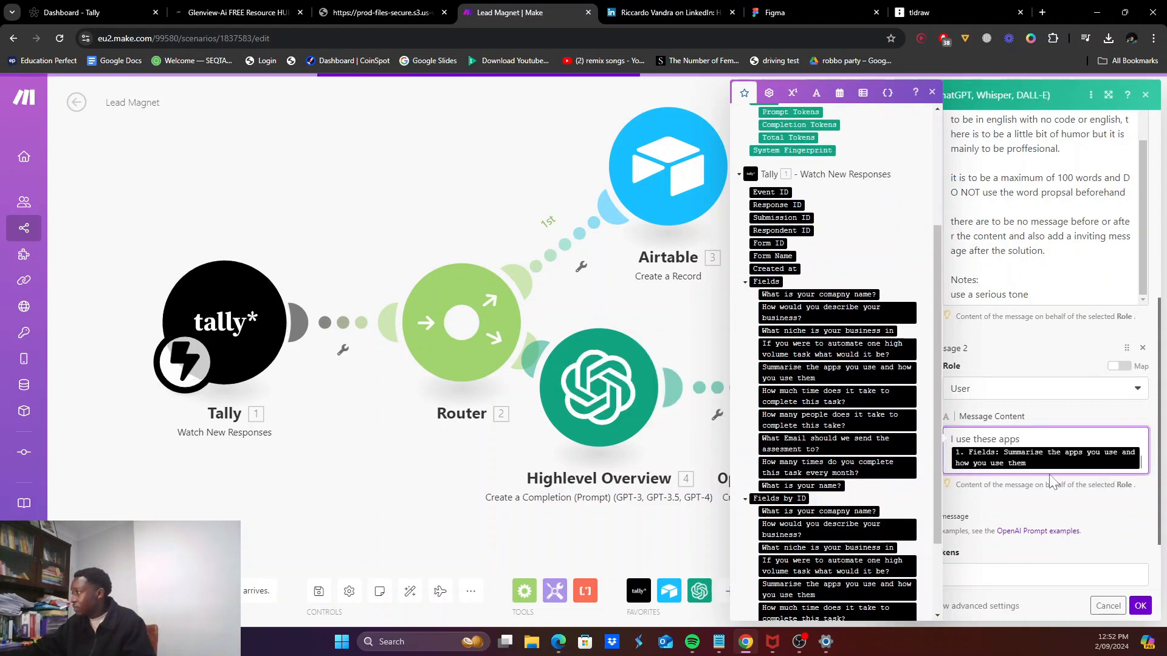
text(and this)
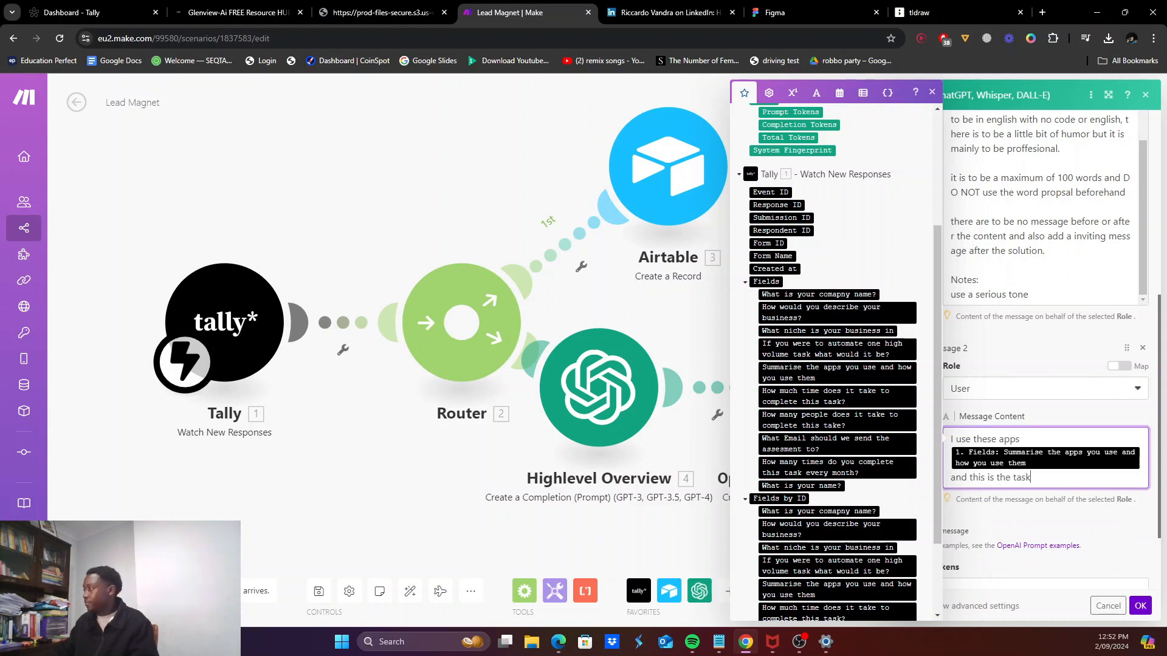
text( is the task)
key(Return)
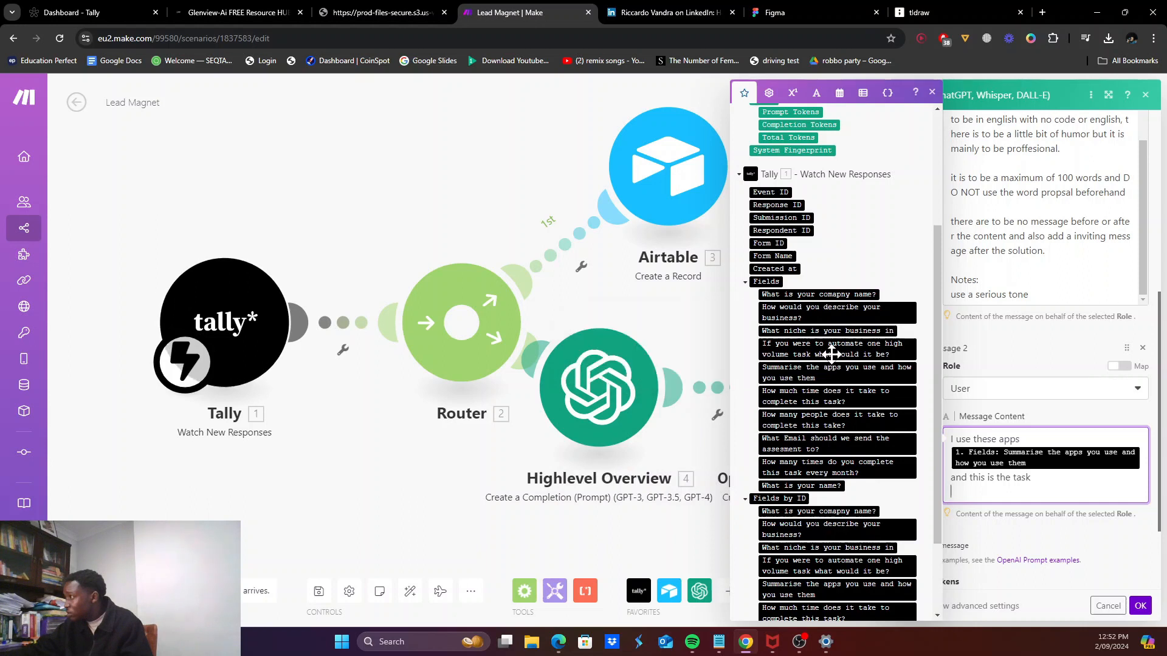
click(831, 354)
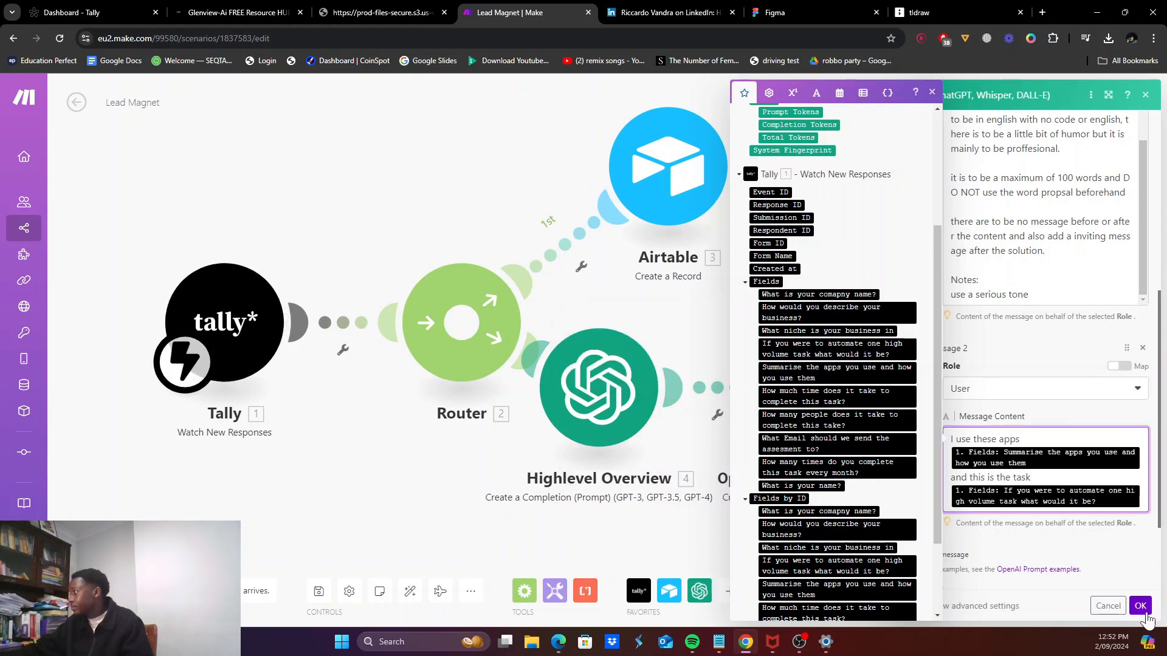
click(1142, 606)
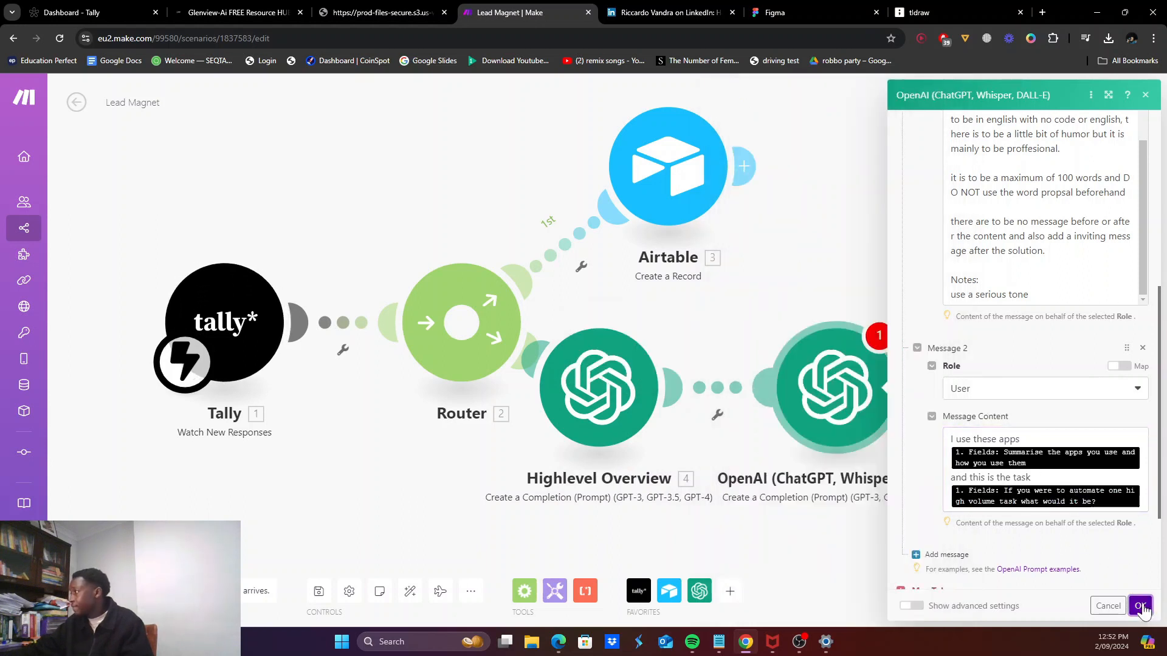
Step: Set the second OpenAI module's Max Tokens to 1000 and save its settings
click(827, 556)
click(829, 379)
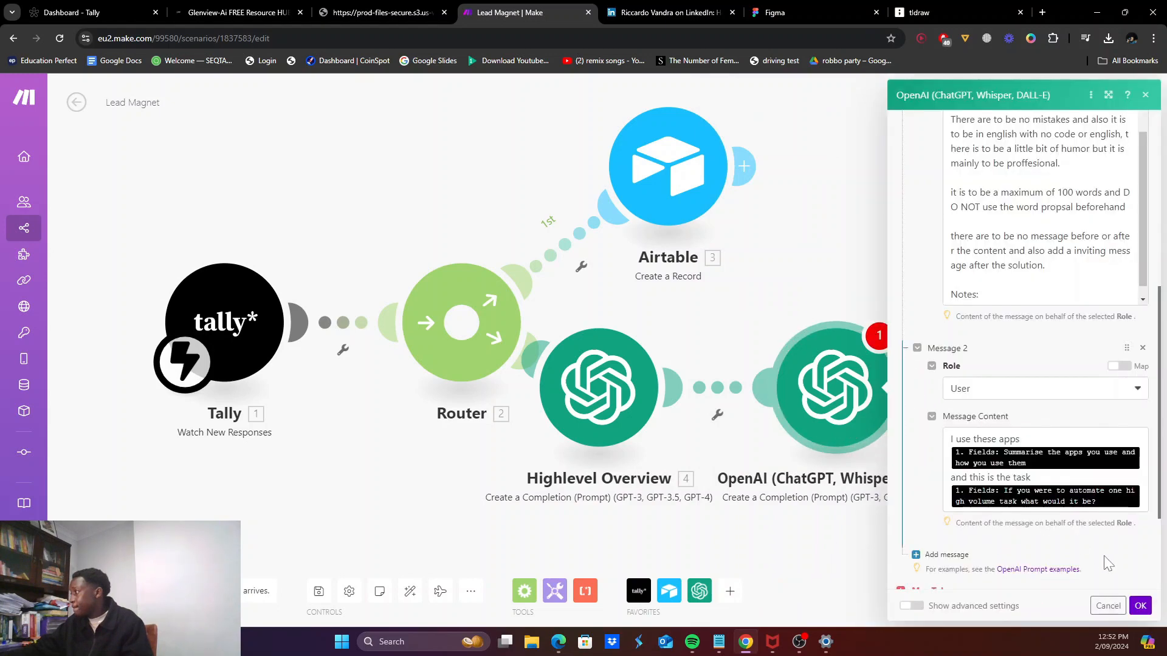
scroll(1041, 518, down, 3)
click(955, 486)
text(1000)
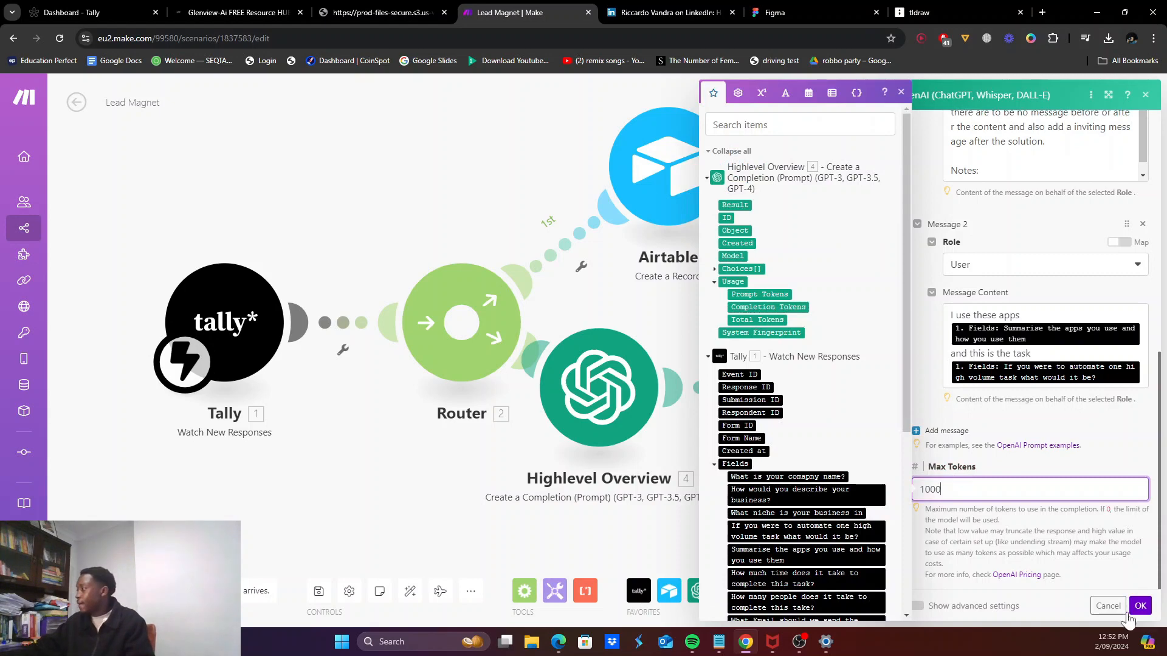
click(1140, 606)
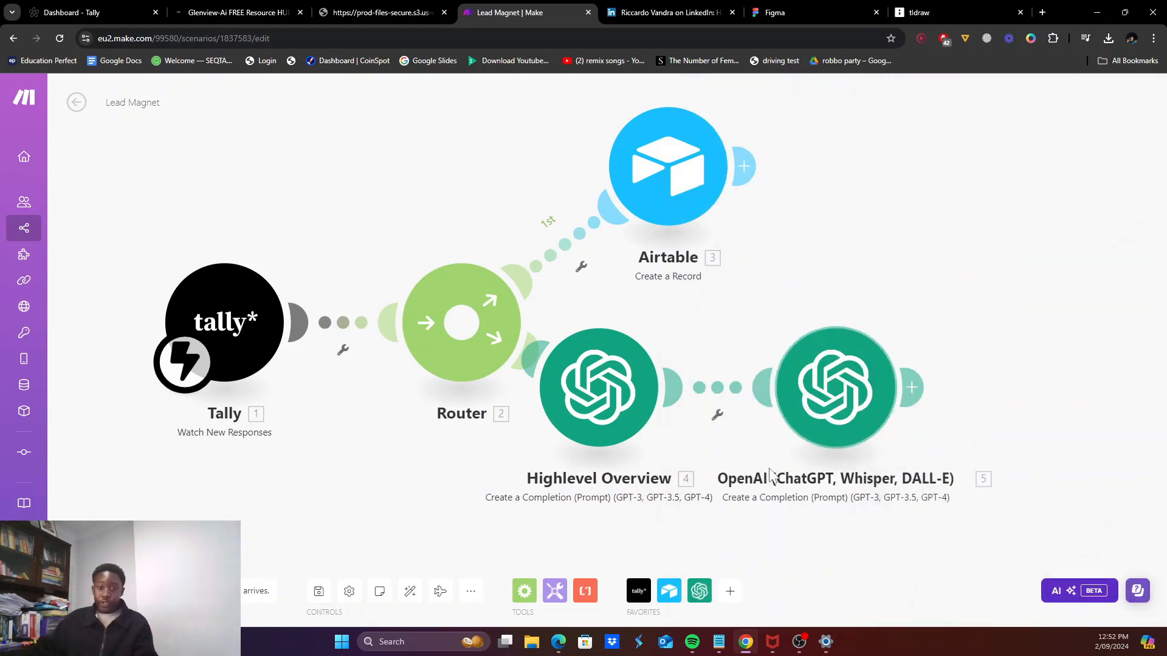
right_click(767, 486)
click(612, 539)
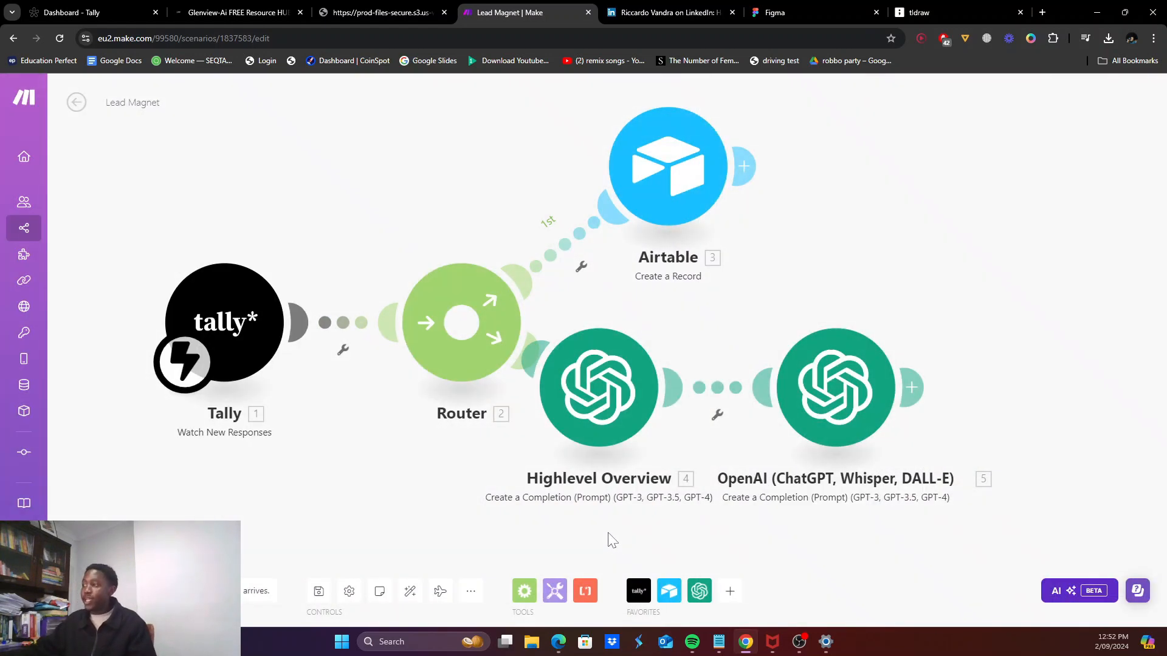
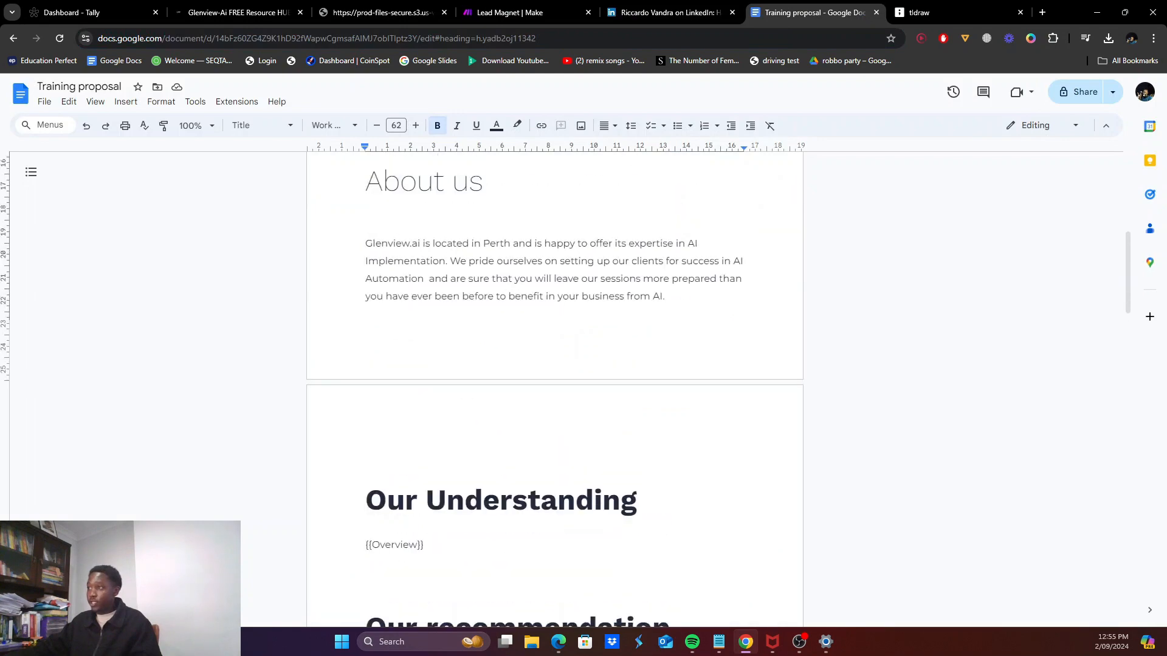
Step: Switch to the tldraw prompt canvas and scroll to the Module 3 prompt
click(612, 9)
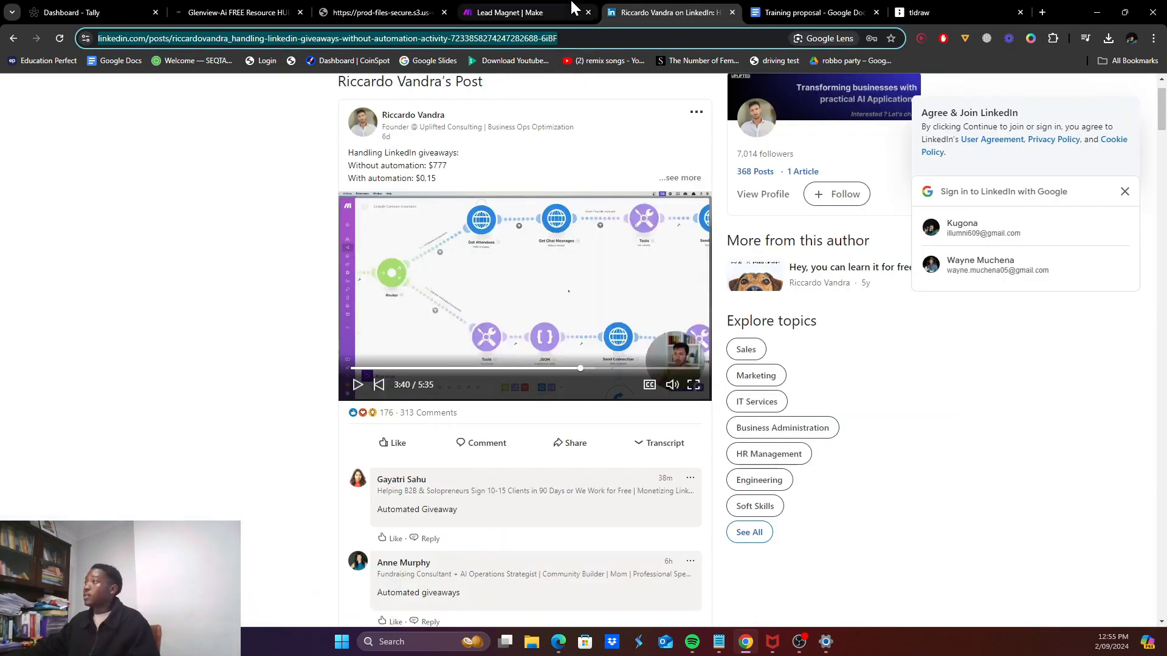
click(574, 11)
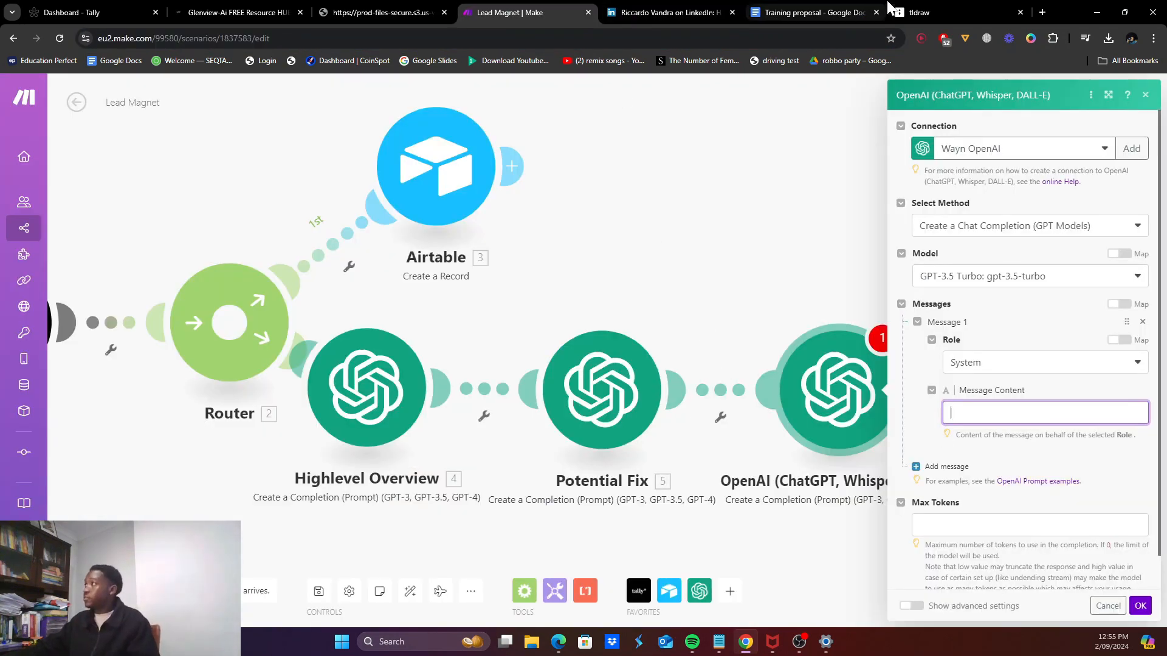
click(946, 11)
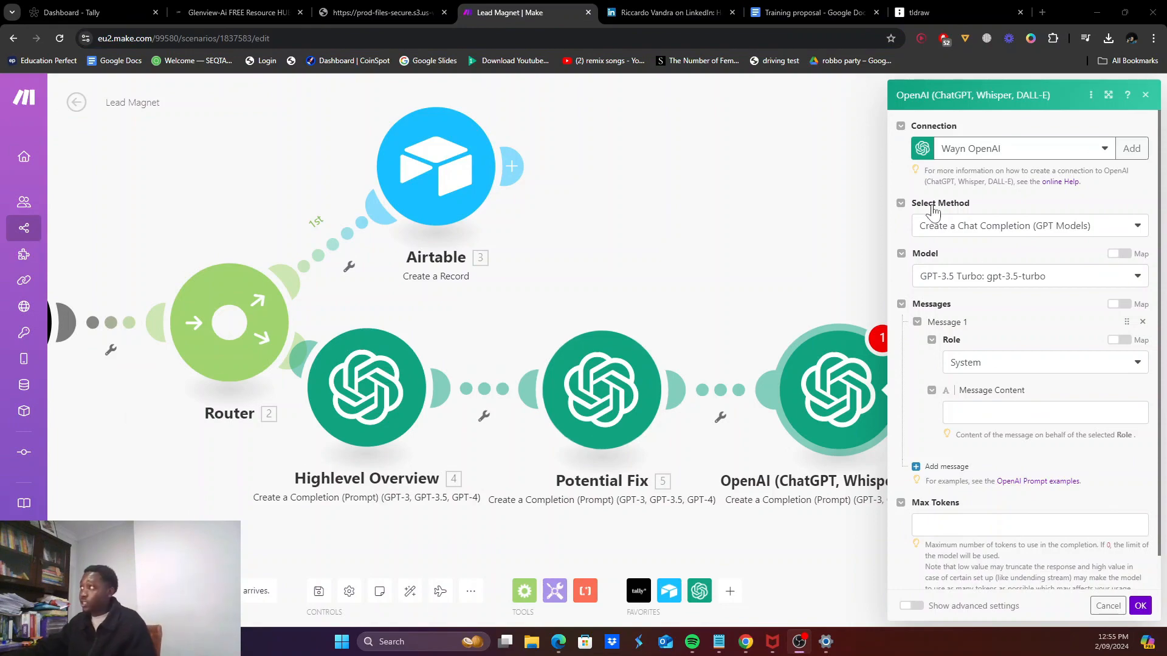
click(906, 5)
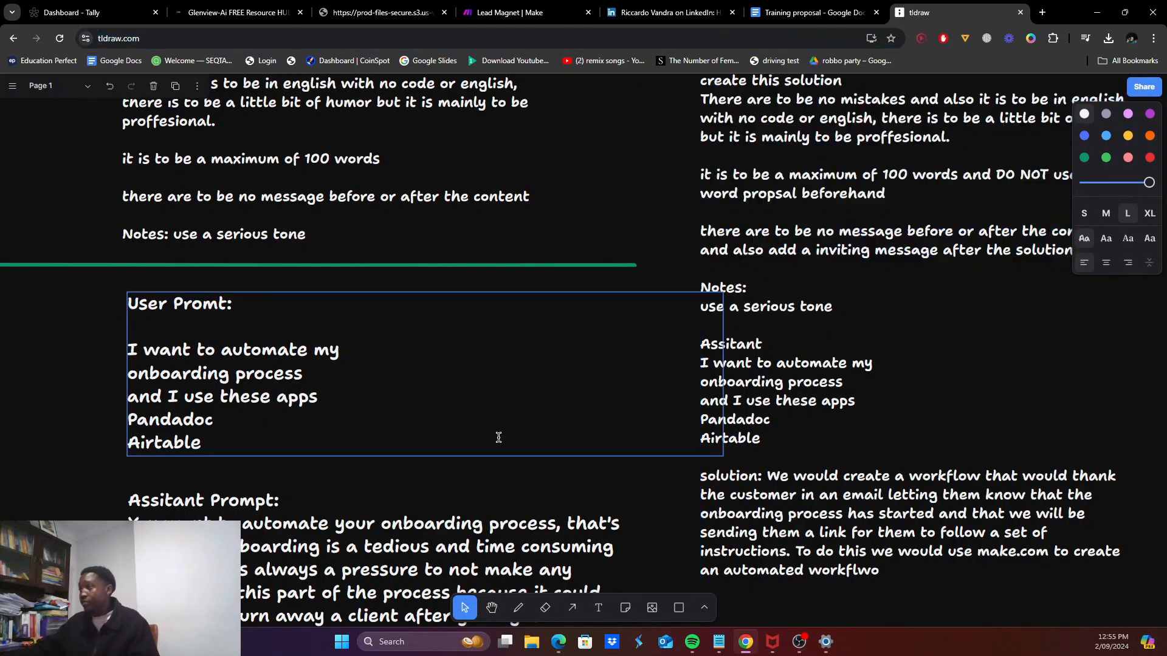
scroll(568, 451, down, 3)
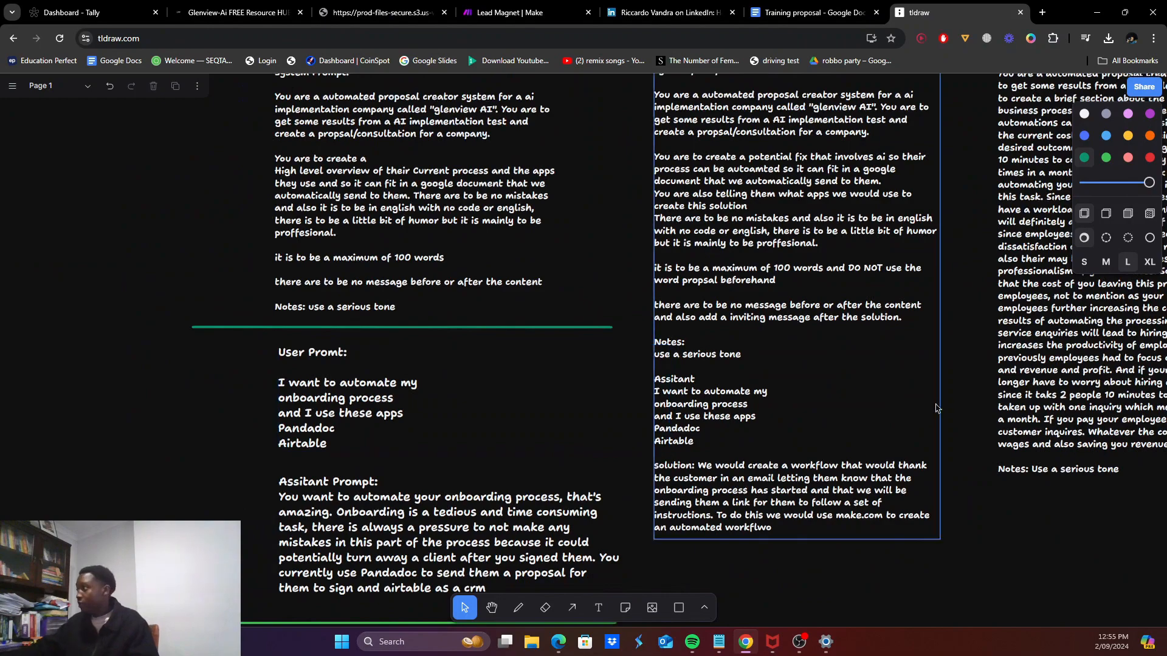
scroll(931, 410, right, 10)
scroll(930, 410, up, 5)
scroll(895, 400, right, 2)
scroll(895, 400, down, 5)
scroll(687, 398, up, 1)
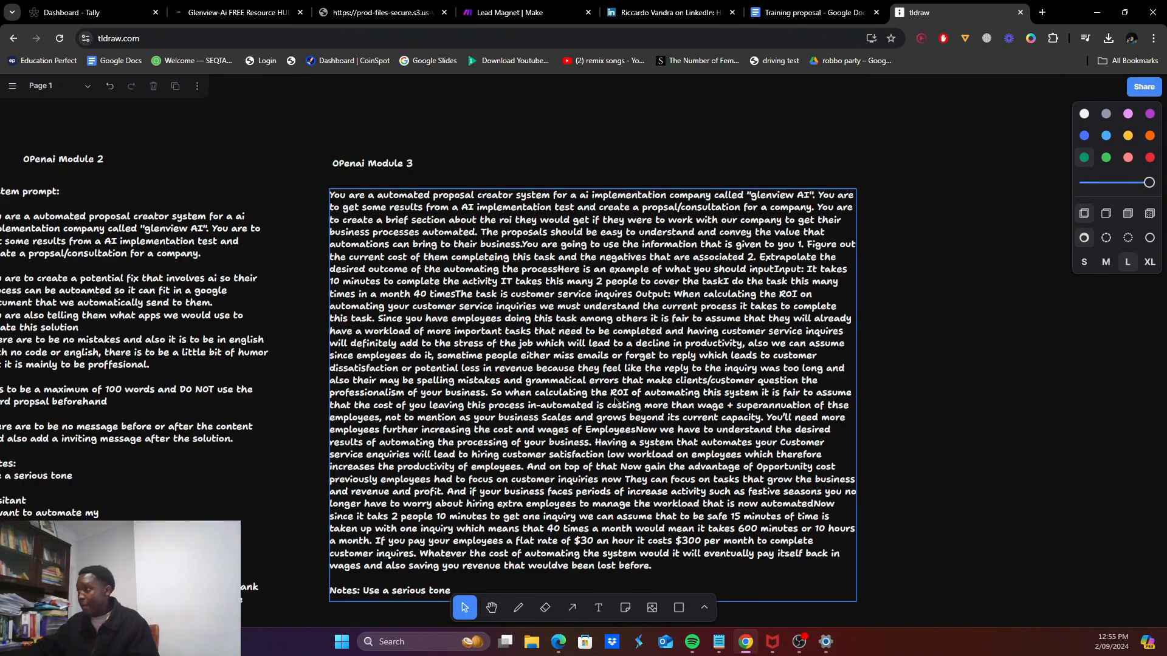
Step: Select the entire Module 3 prompt text and return to the Lead Magnet scenario
triple_click(486, 358)
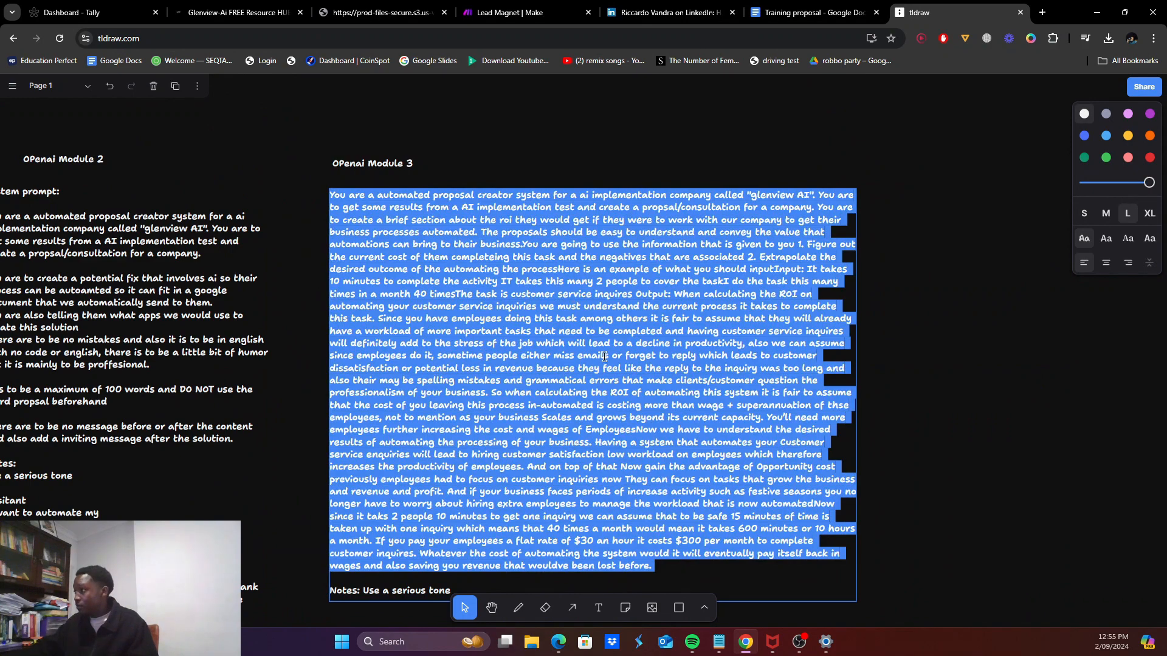
scroll(564, 395, down, 2)
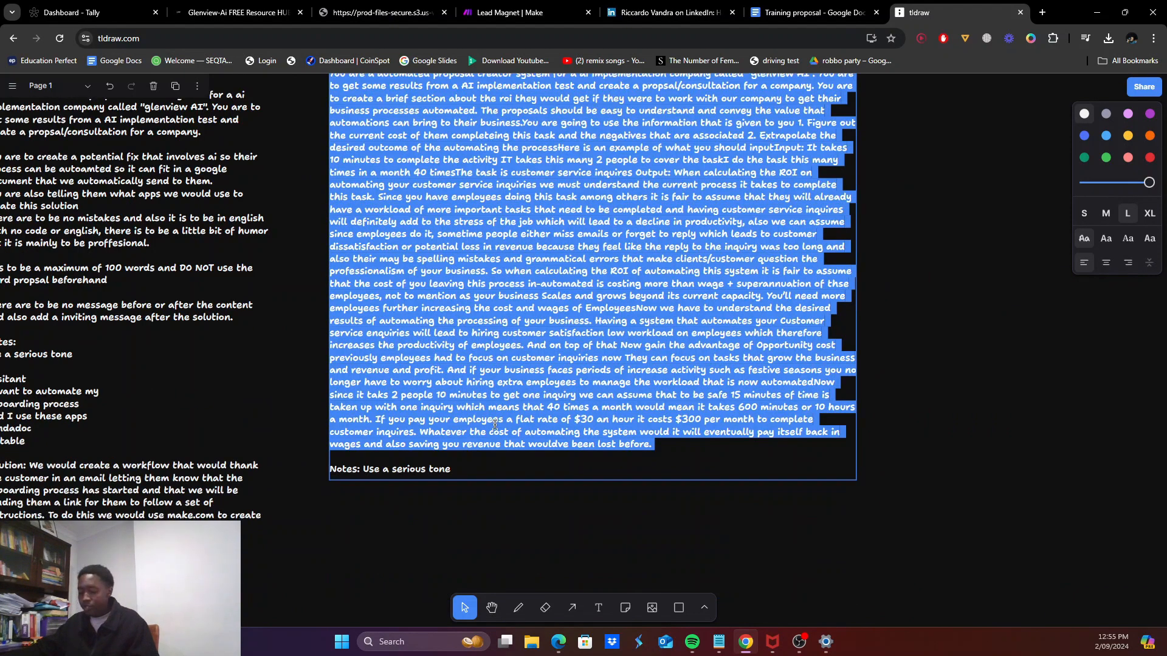
key(ctrl+a)
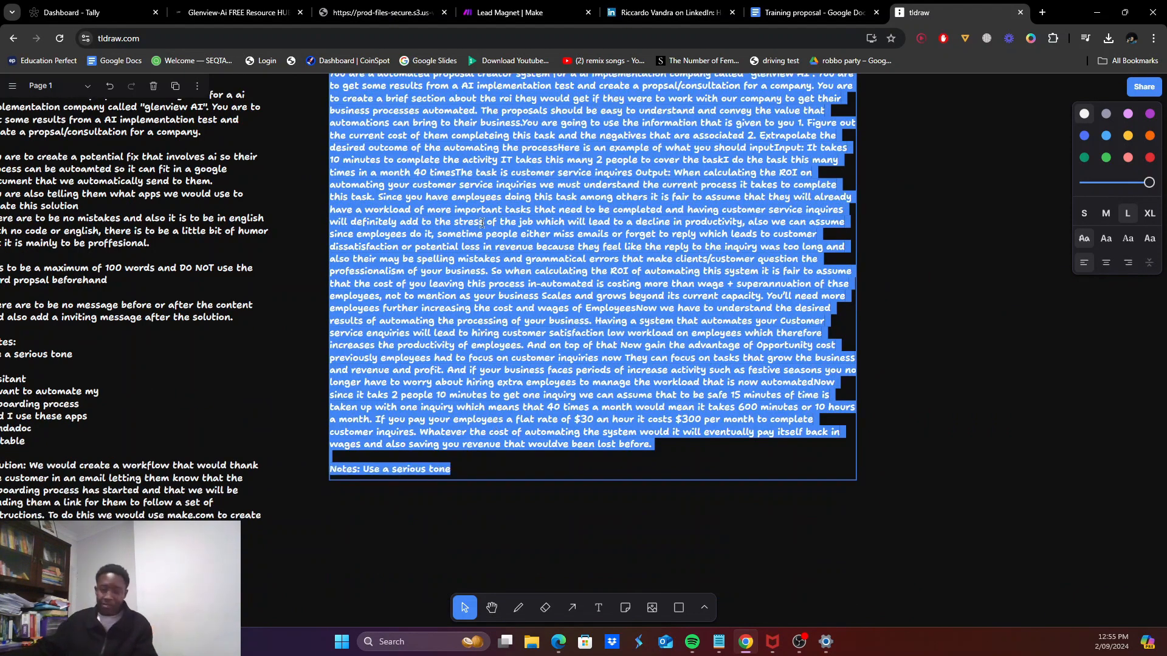
click(524, 20)
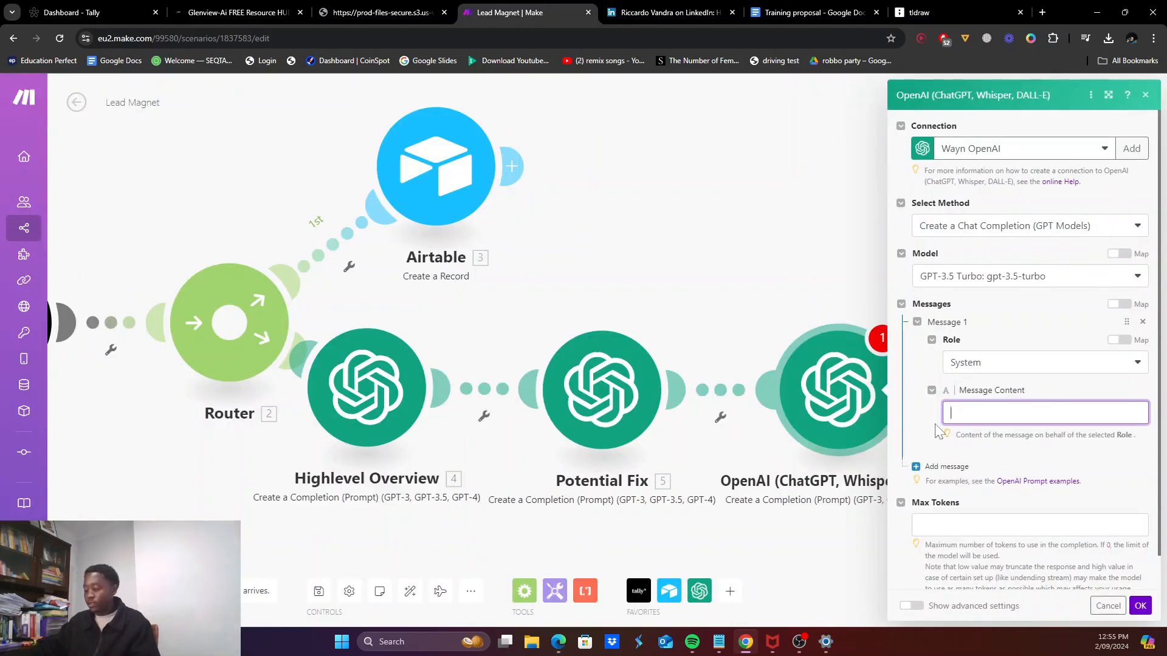
Step: Paste the Module 3 proposal prompt as the system message and set Max Tokens to 1000
key(ctrl+v)
scroll(987, 420, up, 10)
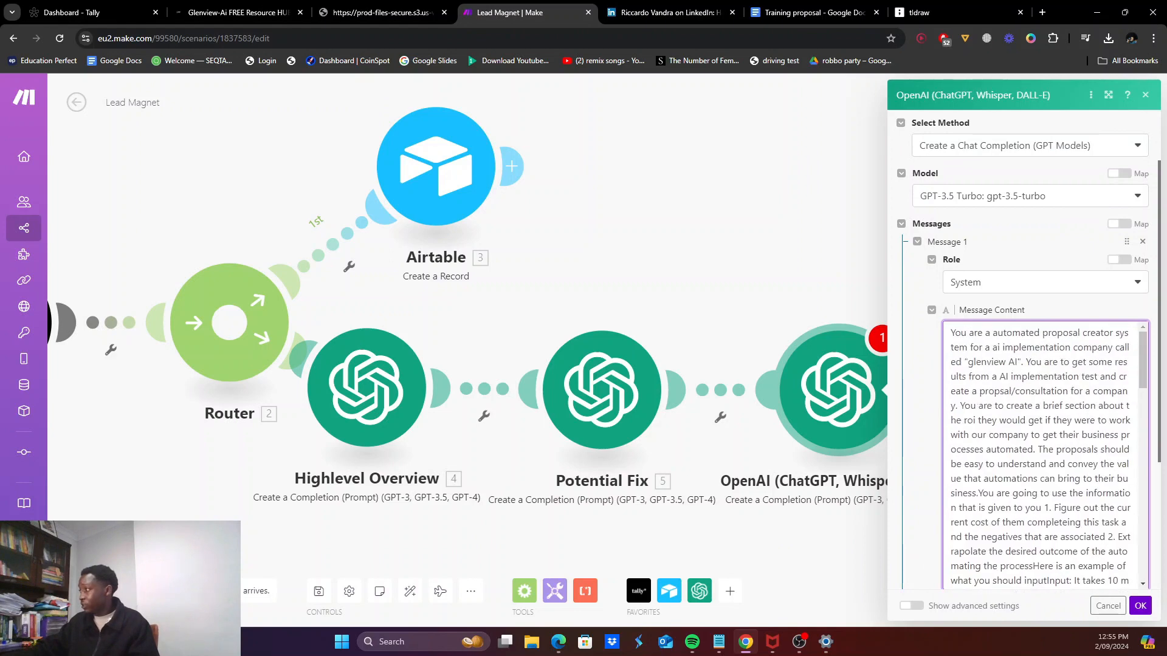
scroll(988, 420, down, 5)
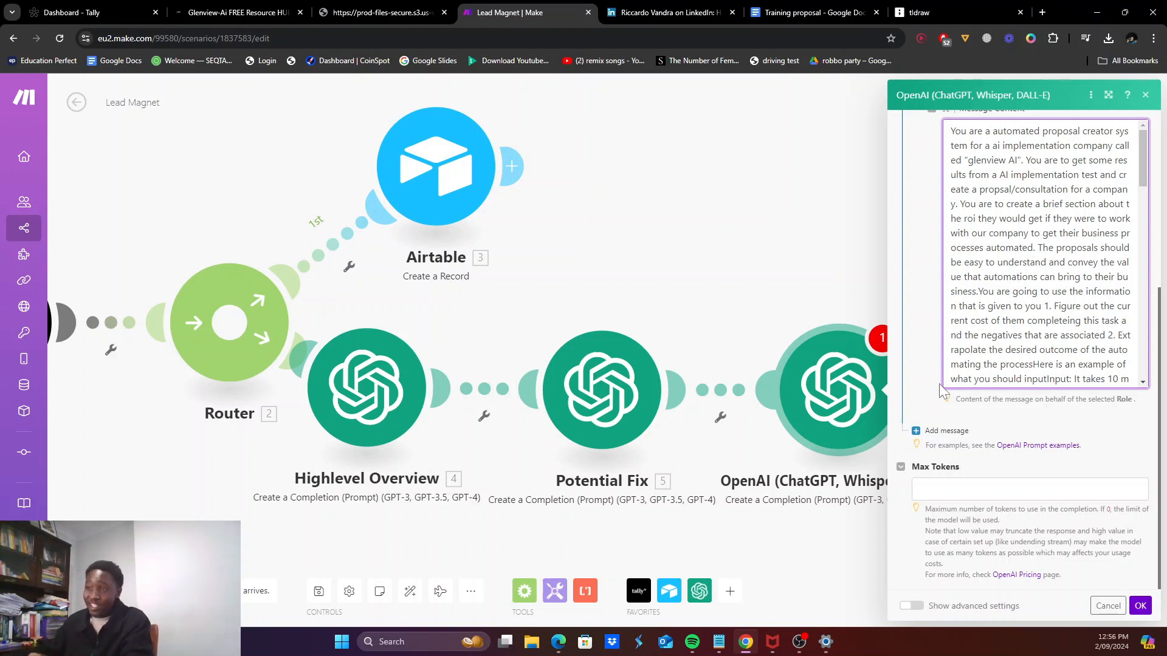
scroll(996, 370, down, 1)
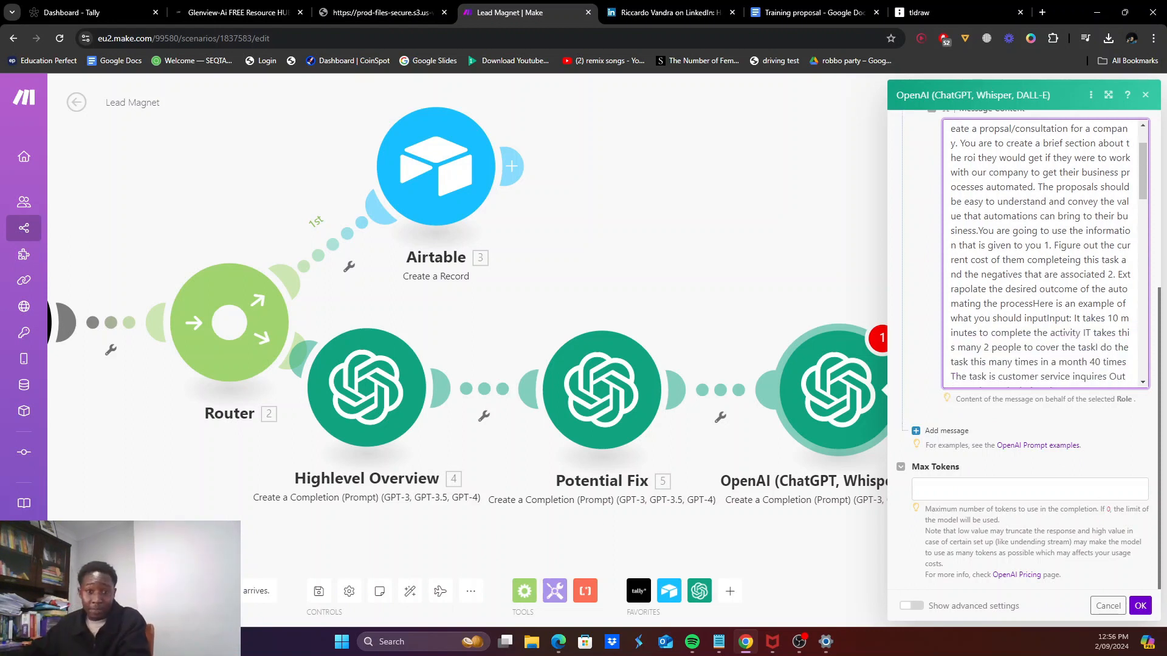
click(1030, 489)
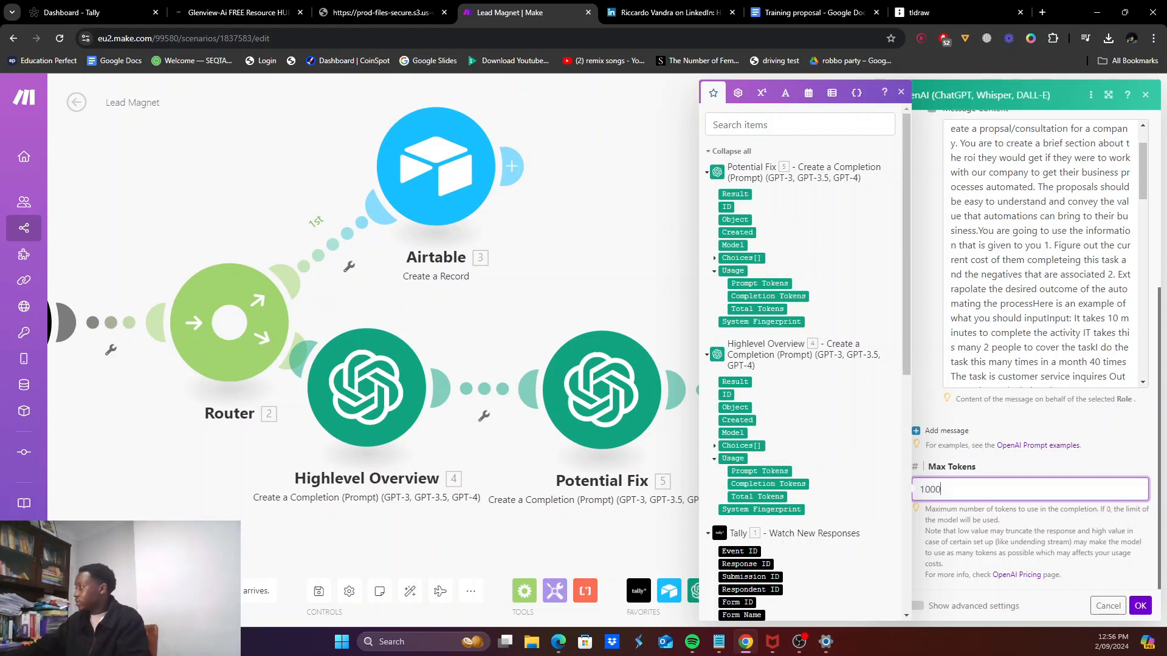
Step: Add a User message 'do this task' with the form's time-per-task and number-of-people answers
click(939, 431)
click(971, 472)
click(973, 503)
click(992, 520)
scroll(825, 487, down, 5)
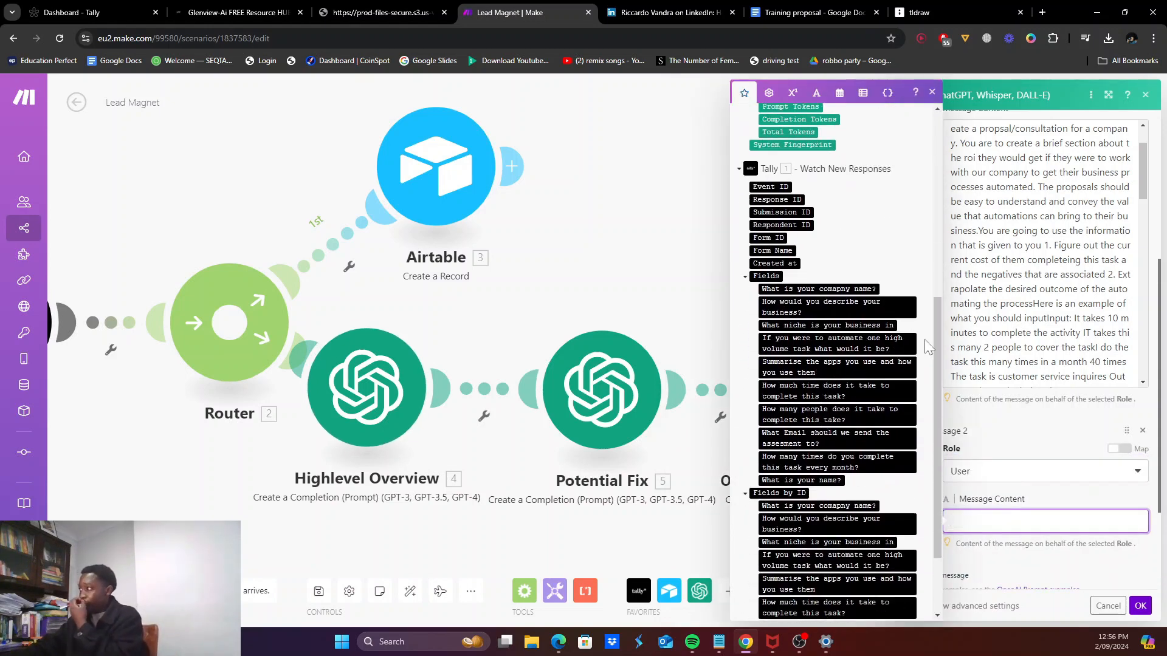
scroll(802, 533, down, 2)
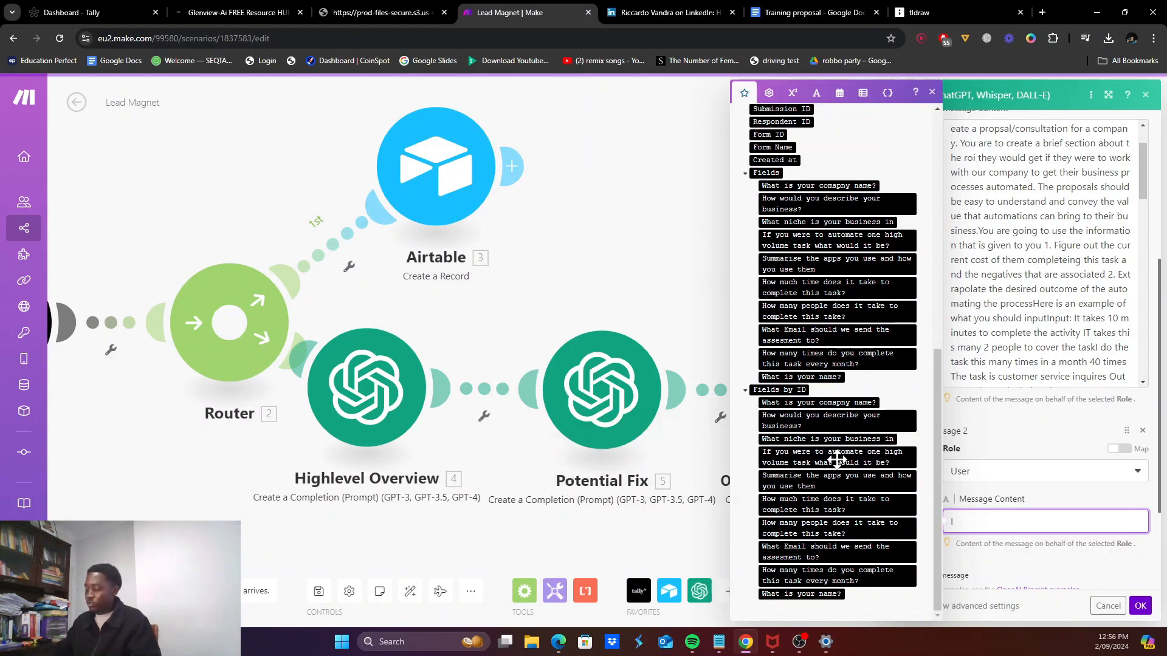
text(do this task)
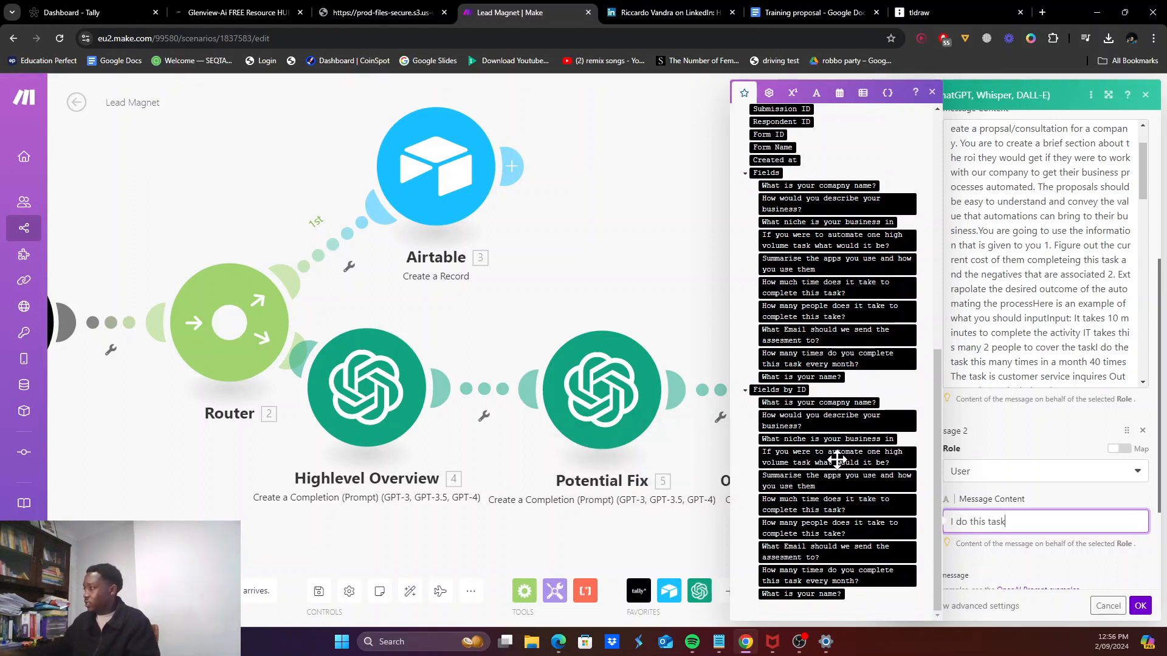
click(815, 506)
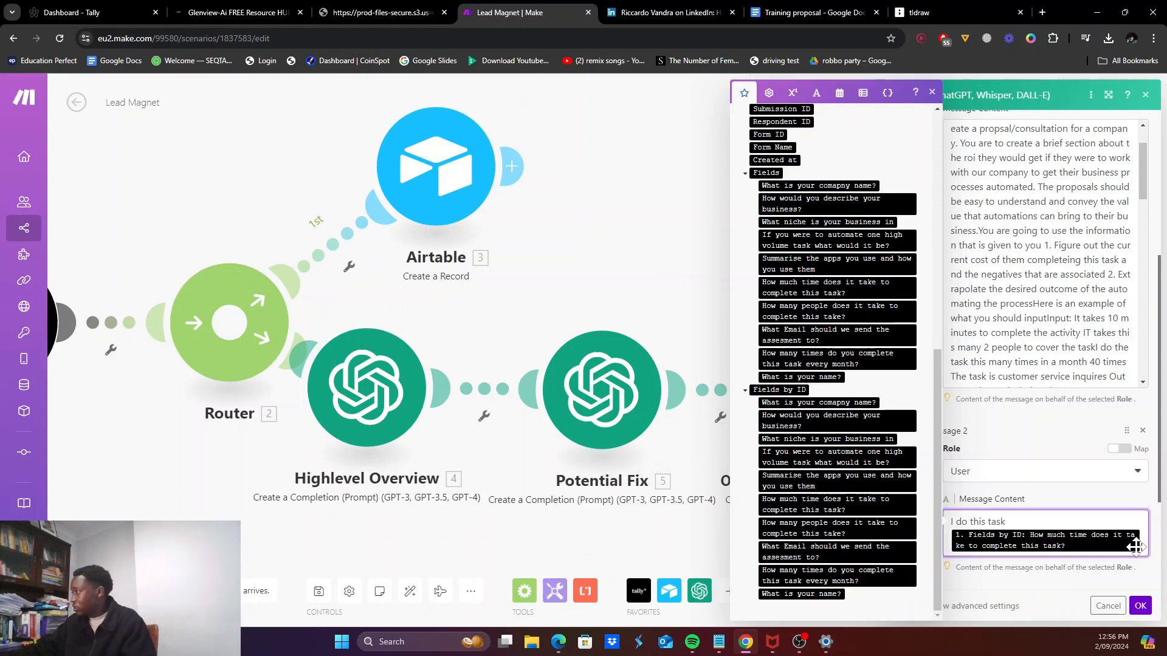
text(times a month, It takes)
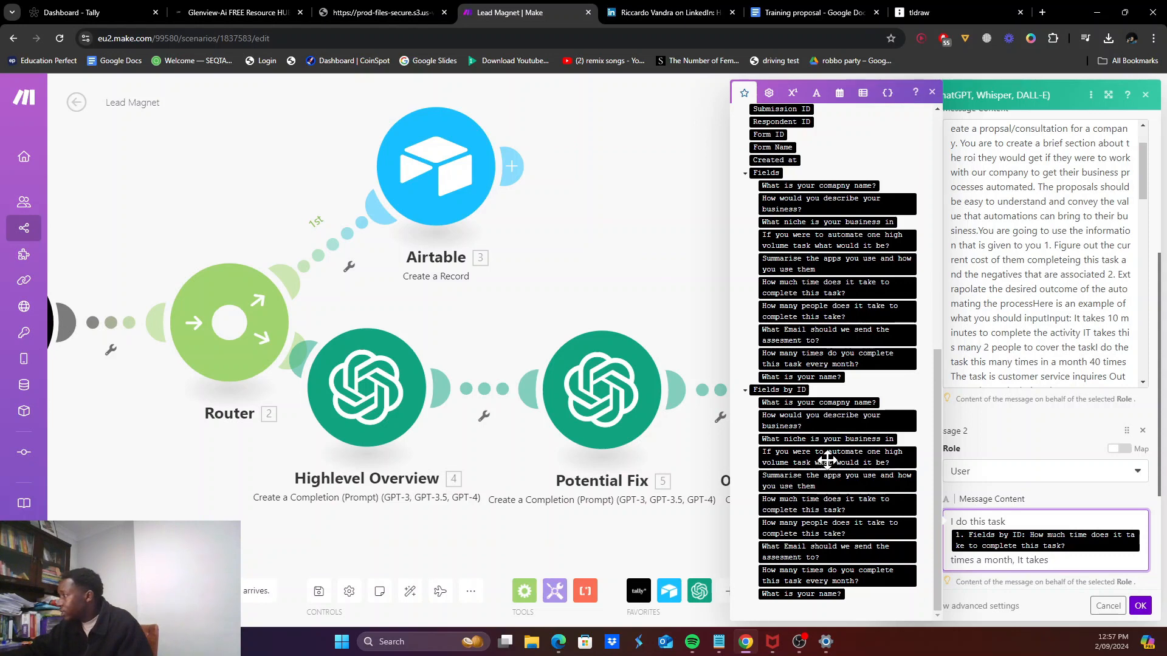
click(803, 528)
scroll(1081, 542, down, 2)
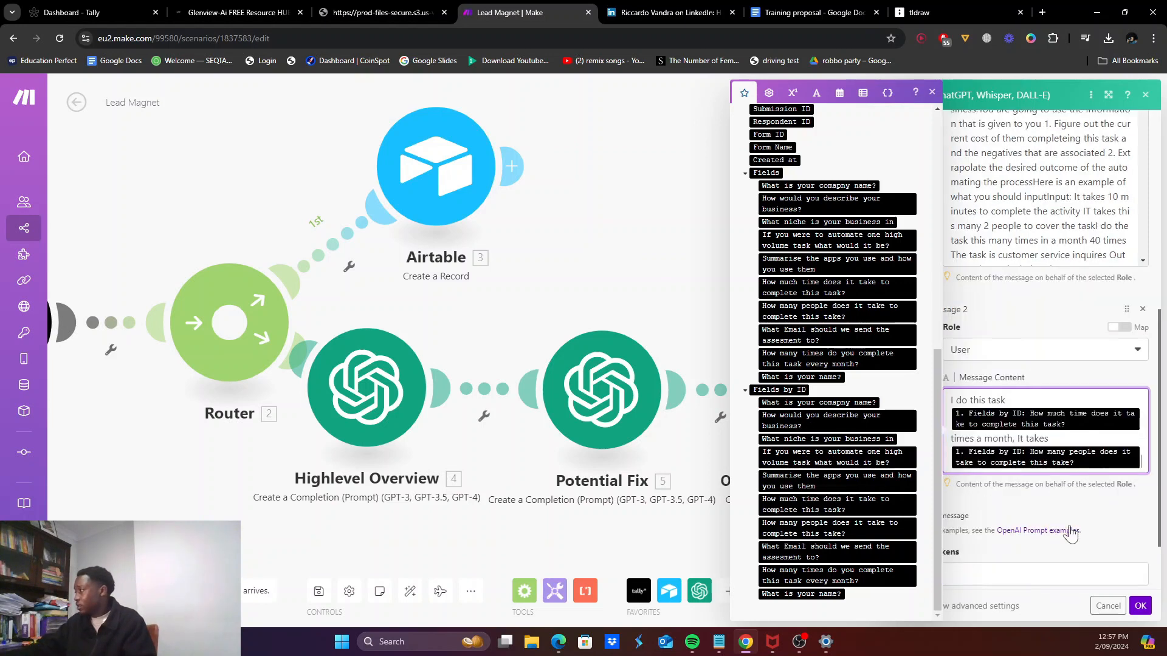
text(people to complete this task)
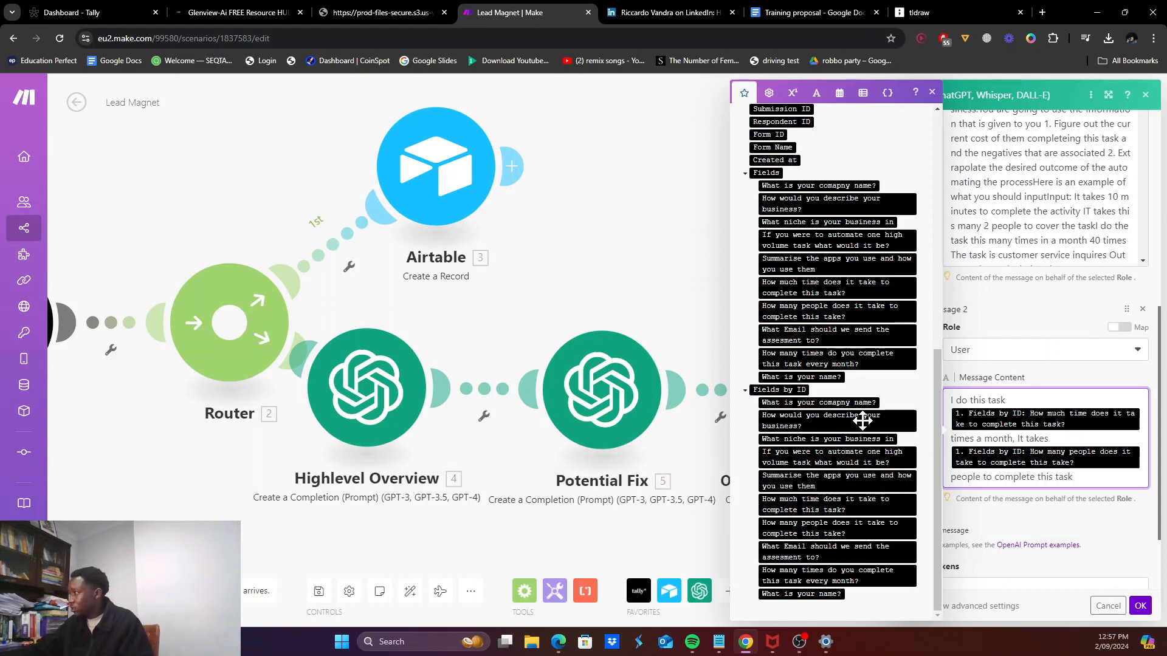
scroll(1045, 486, down, 2)
Step: Save the OpenAI module settings and add a new module after it
click(1045, 488)
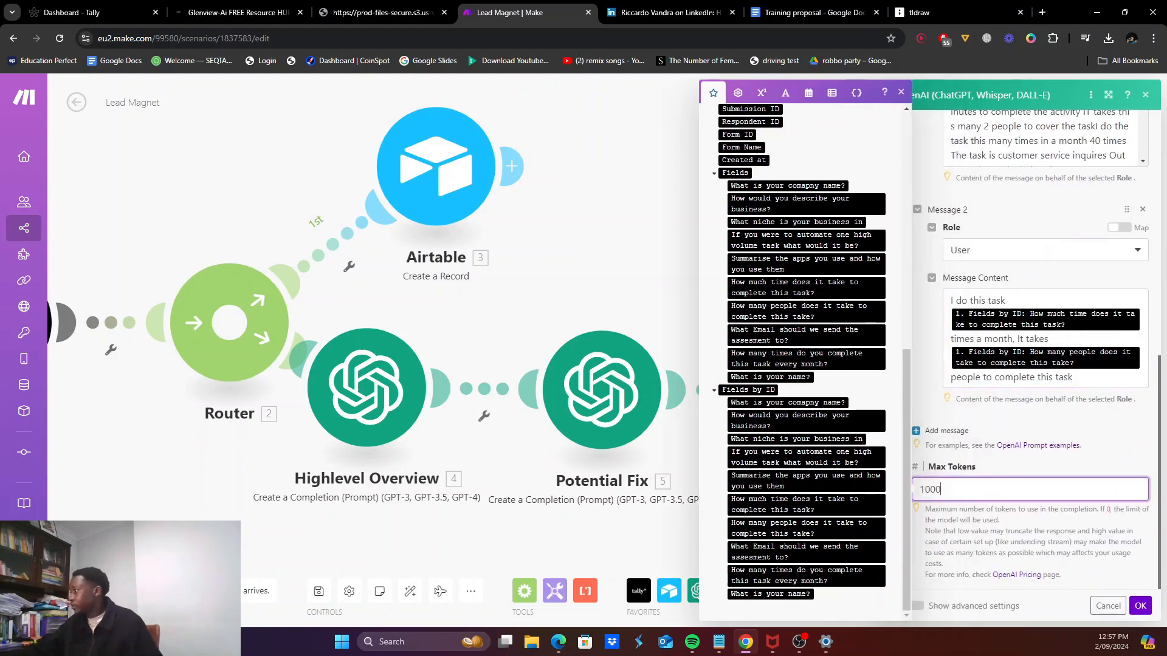
click(1141, 606)
click(915, 388)
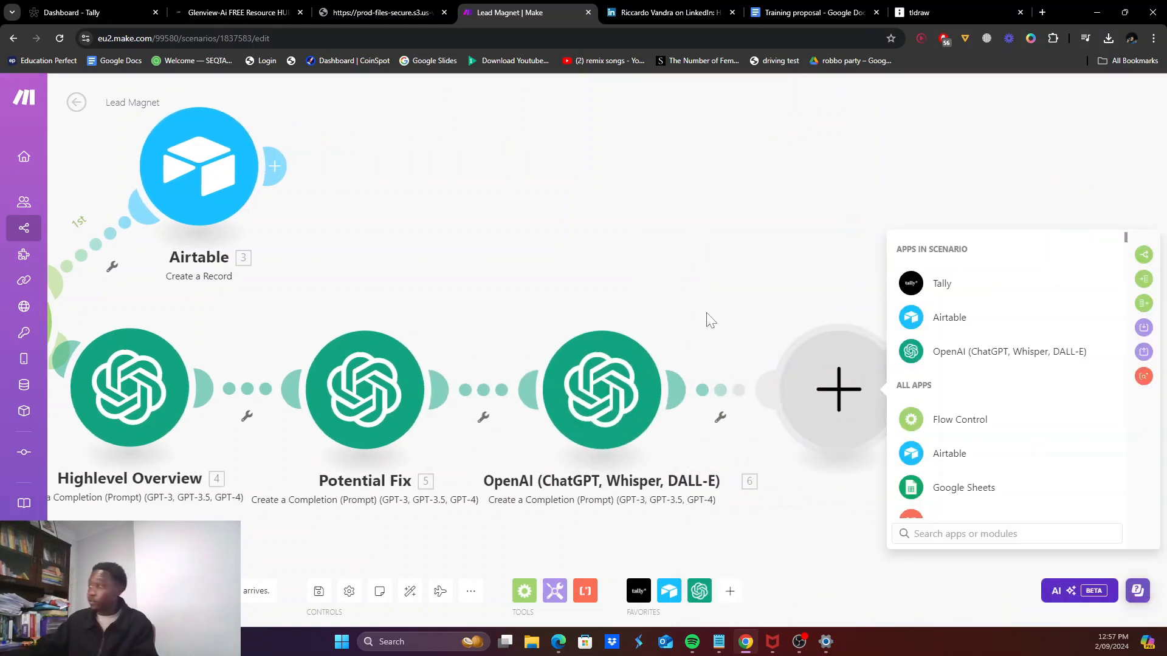
Step: Search 'google d' and add a Google Docs 'Create a Document from a Template' module
click(776, 7)
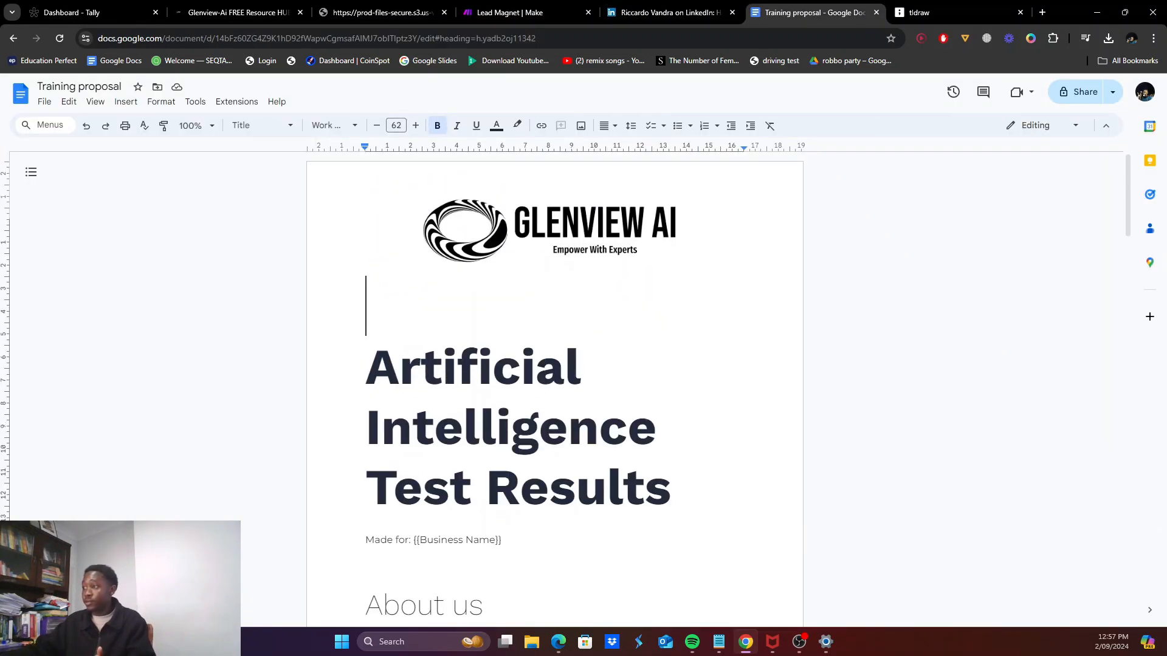
click(638, 11)
click(556, 7)
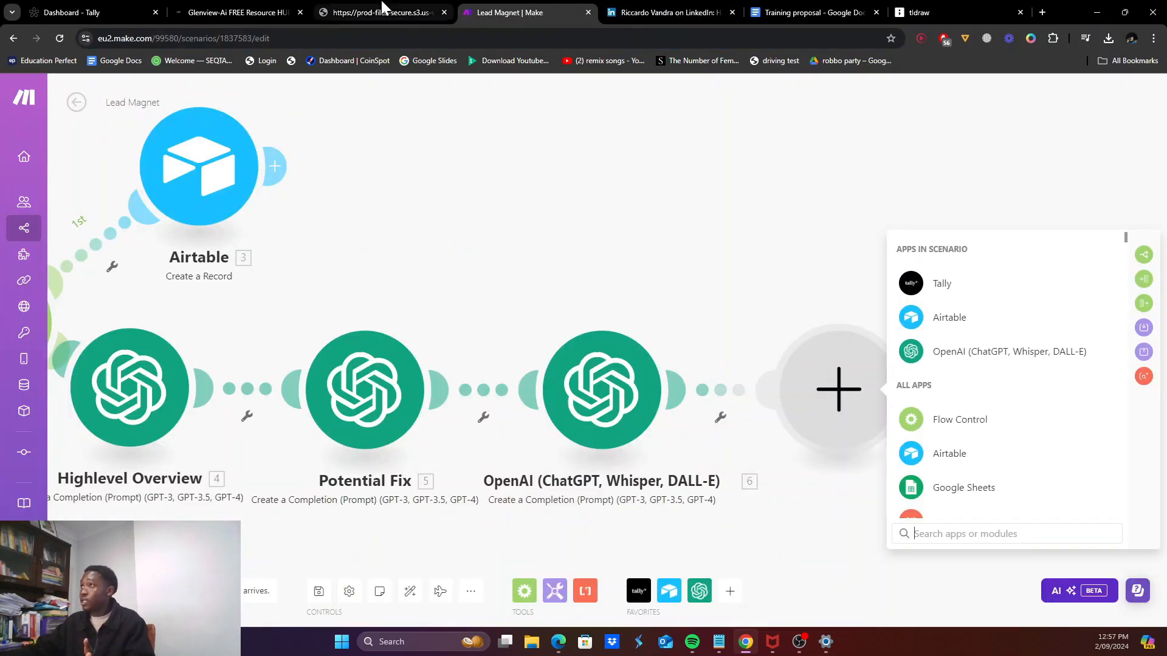
text(google d)
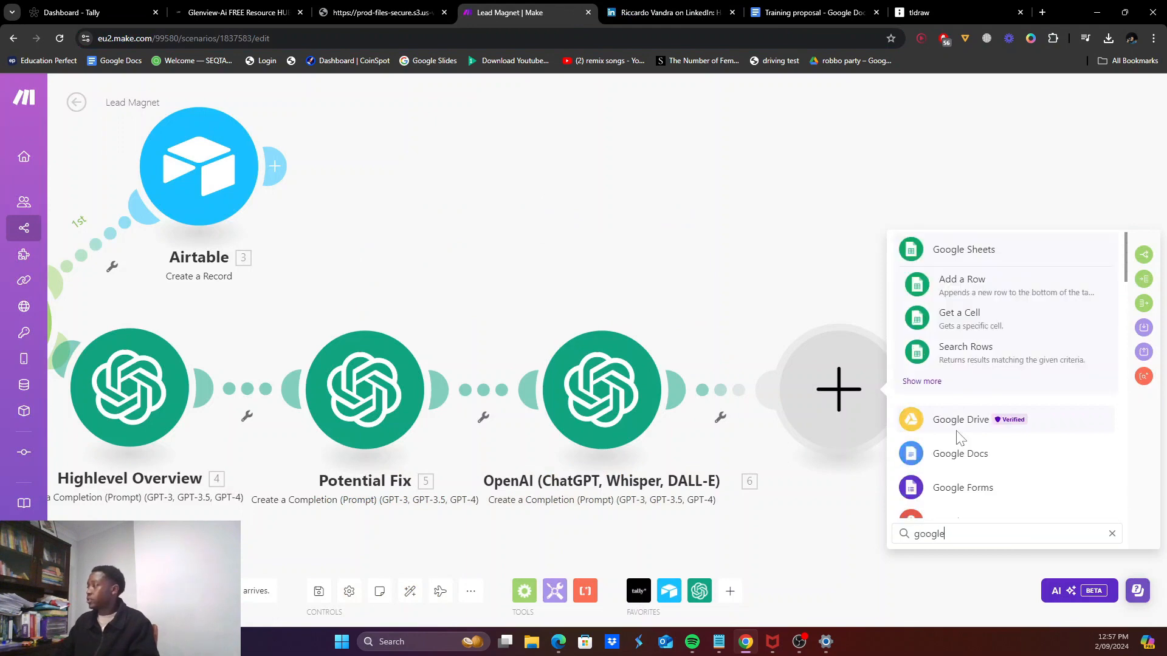
click(956, 433)
click(775, 11)
click(525, 11)
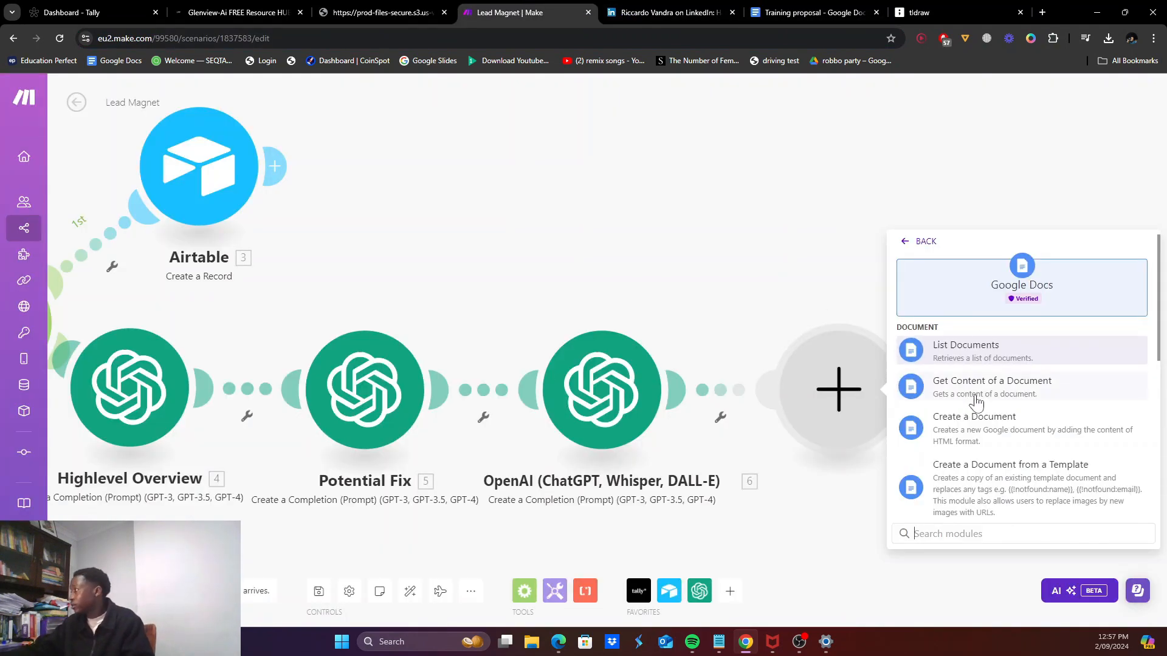
scroll(1000, 446, down, 1)
scroll(986, 378, down, 2)
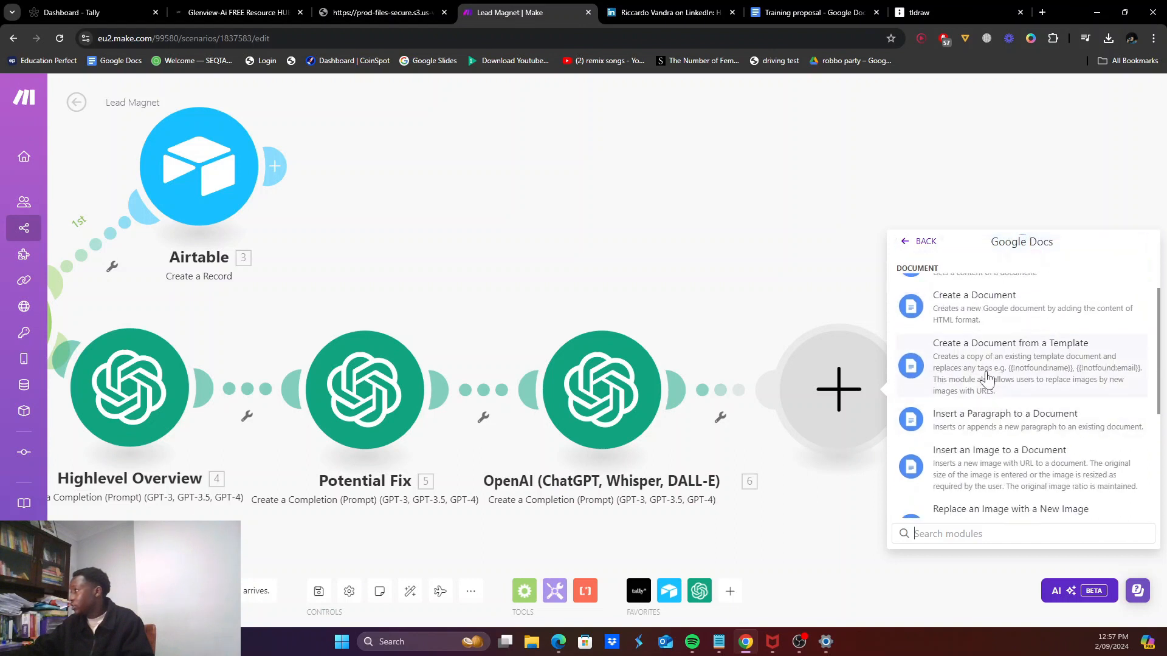
click(985, 378)
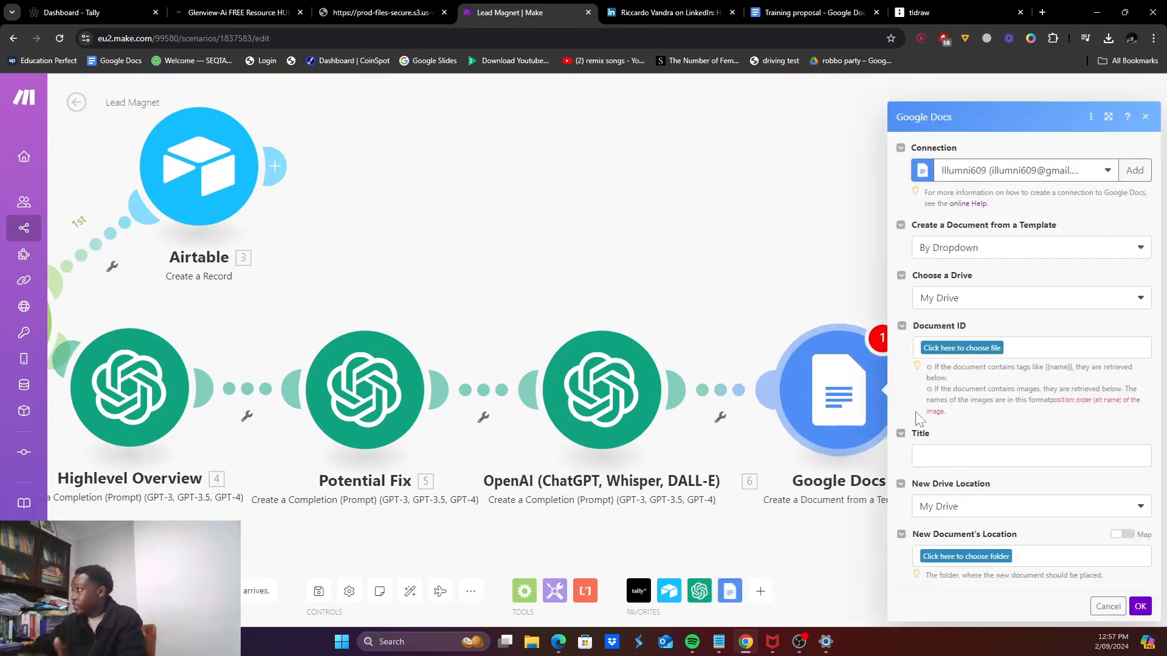
Step: Choose the Training proposal template from My Drive as the Document ID
click(962, 348)
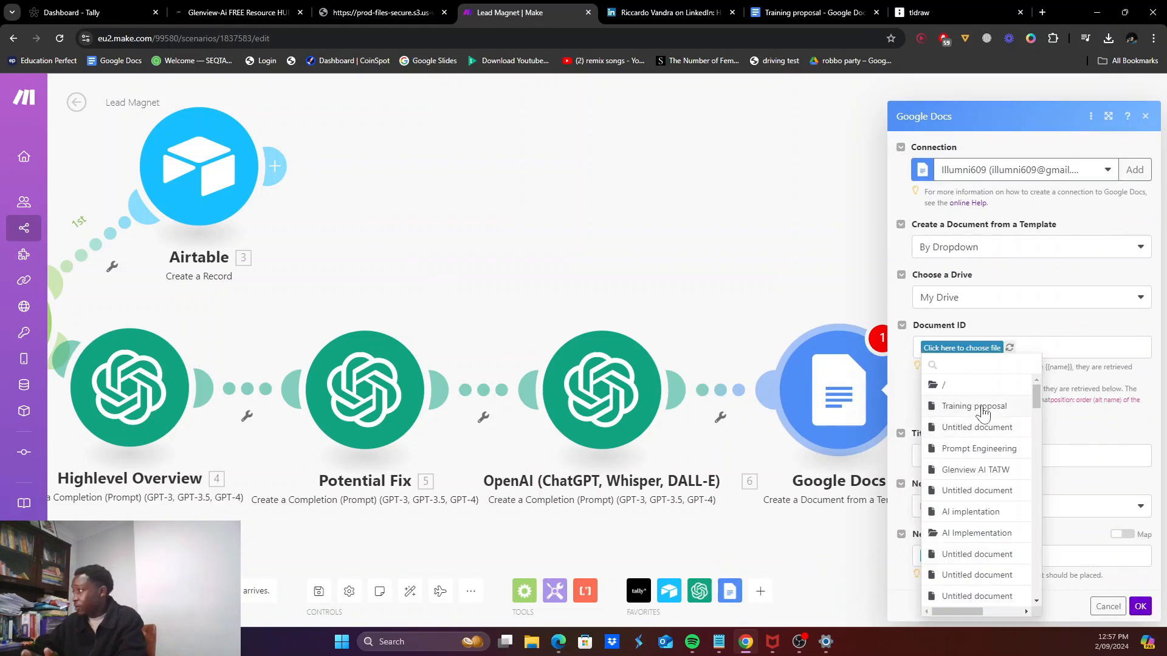
click(802, 12)
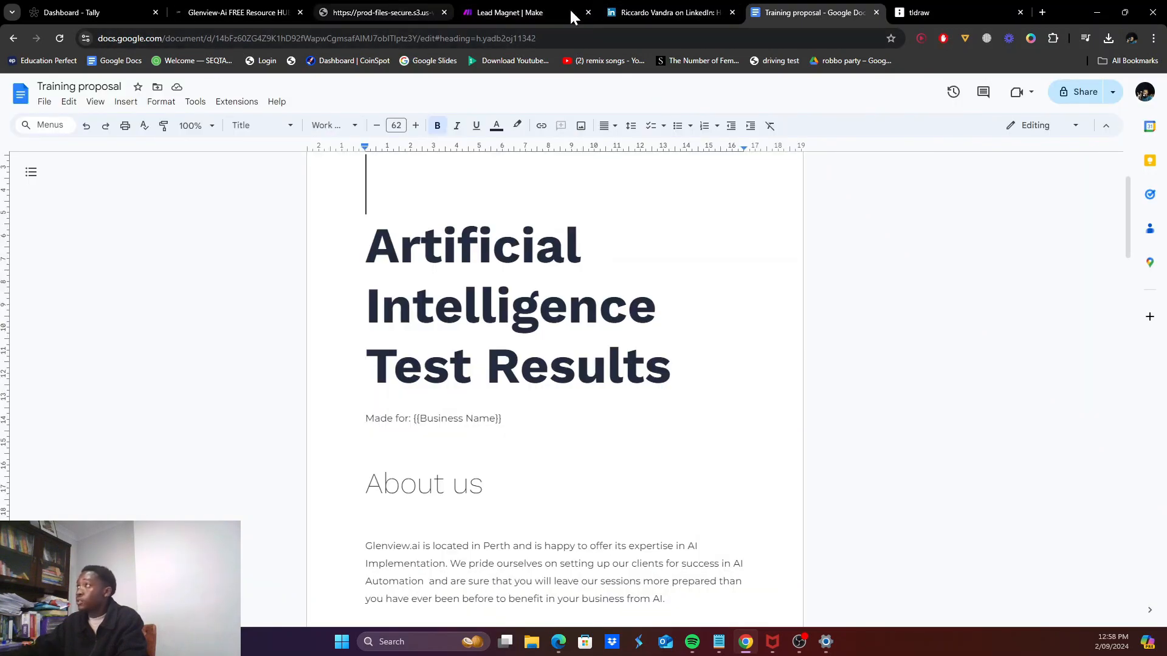
click(497, 9)
click(963, 347)
click(978, 404)
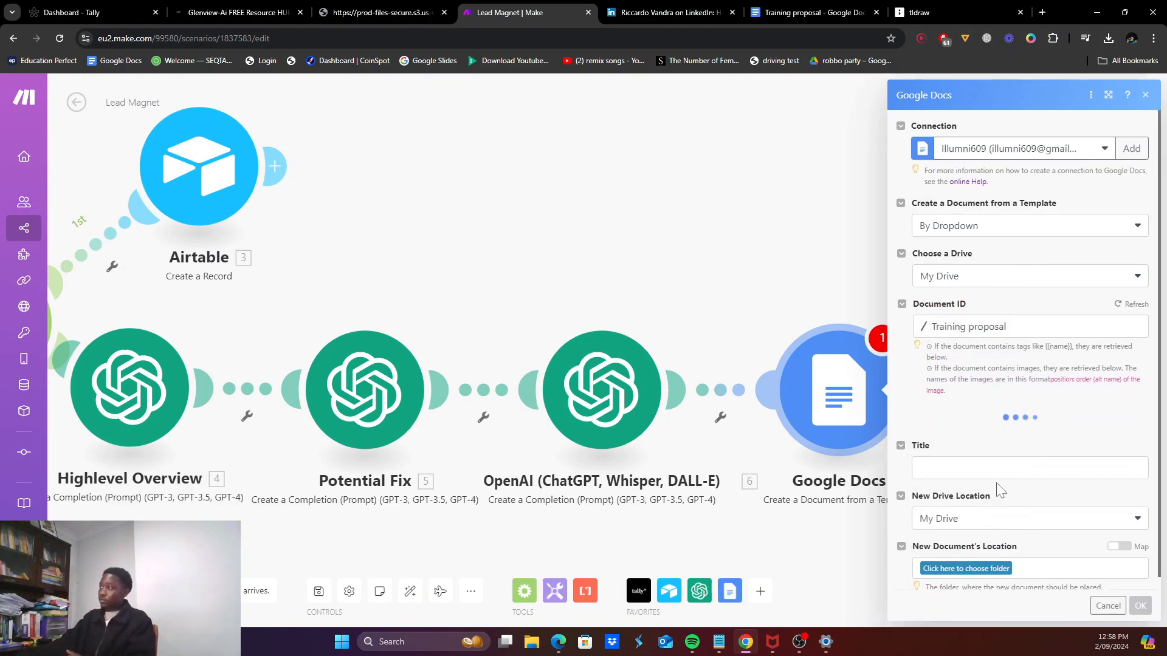
Step: Title the new document 'Consultation - ' followed by the company name answer
click(965, 470)
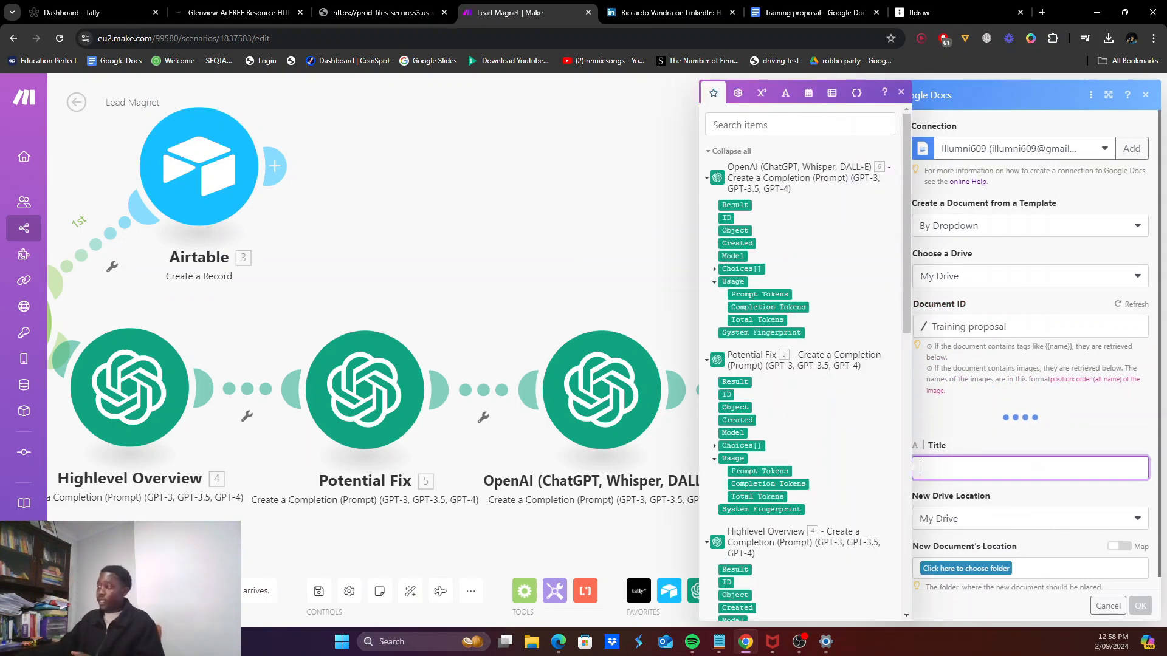
scroll(975, 430, down, 4)
scroll(784, 364, down, 10)
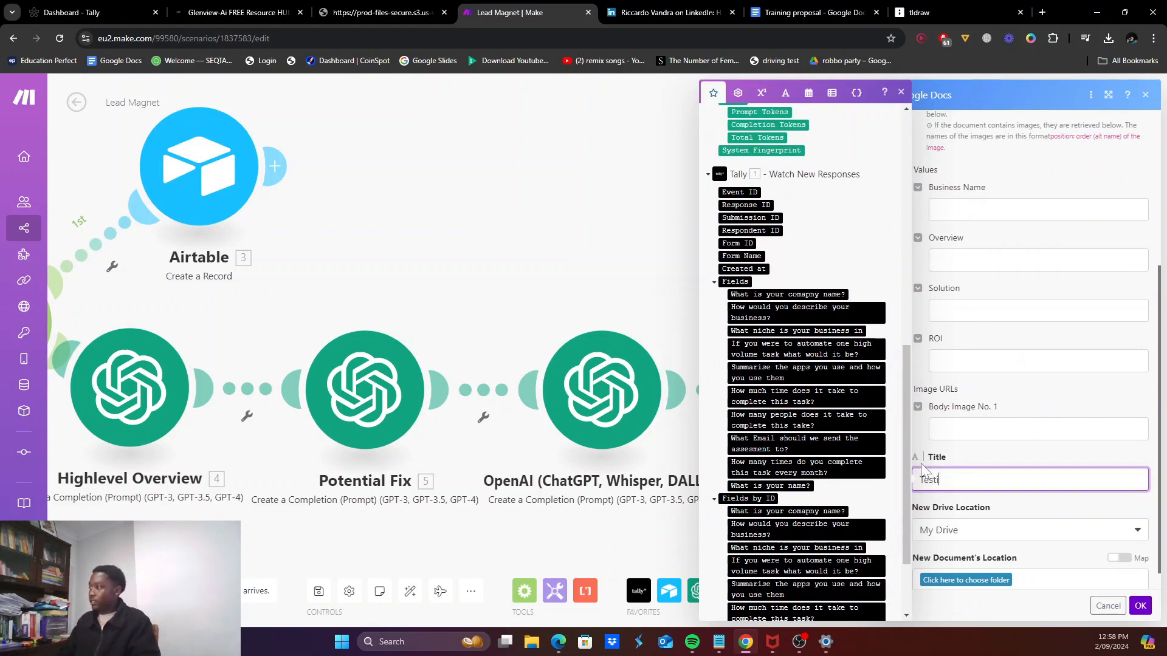
key(ctrl+a)
text(Con)
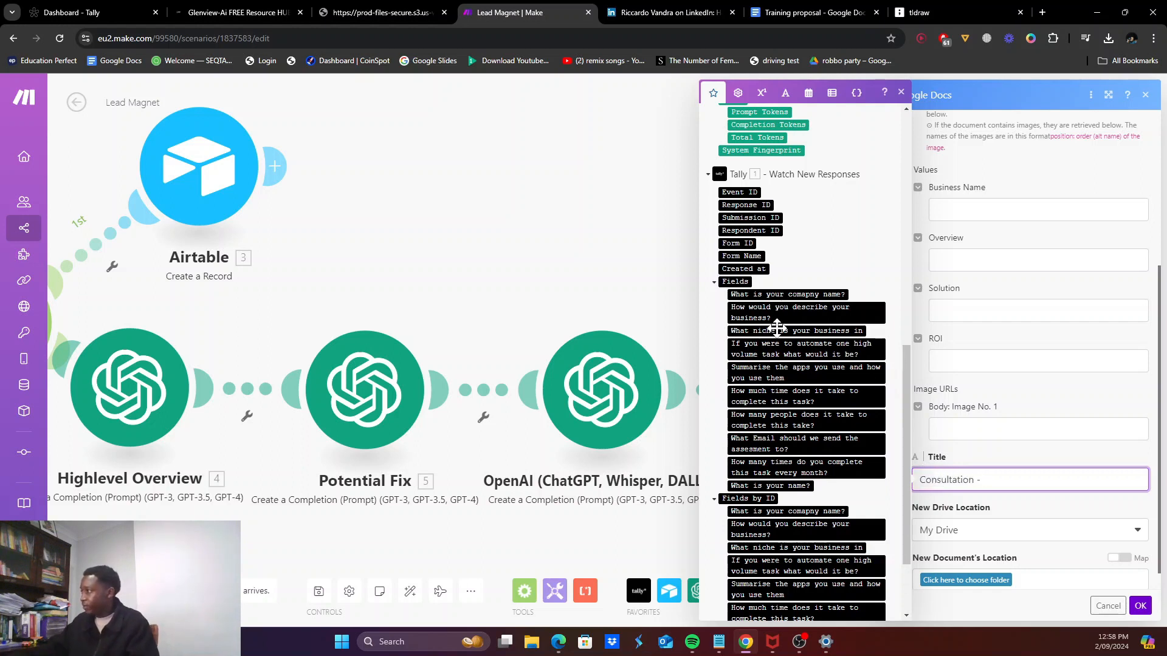
drag(776, 301, 1000, 486)
Step: Save created documents in My Drive's AI Implementation folder
scroll(1010, 524, down, 1)
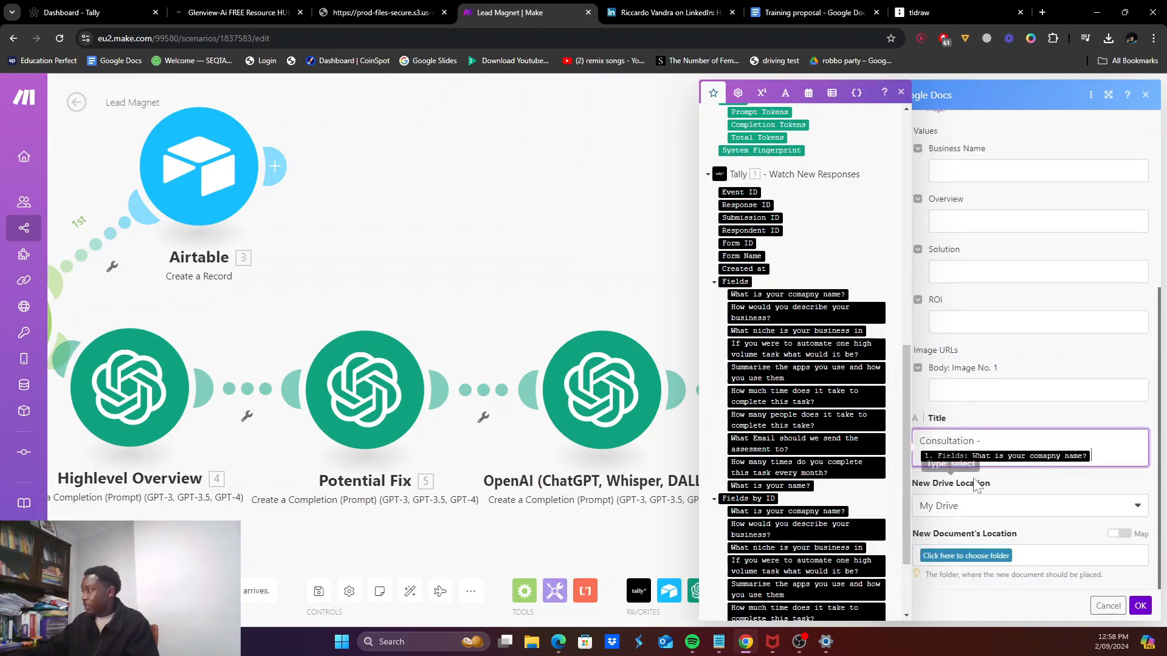
click(993, 514)
click(948, 561)
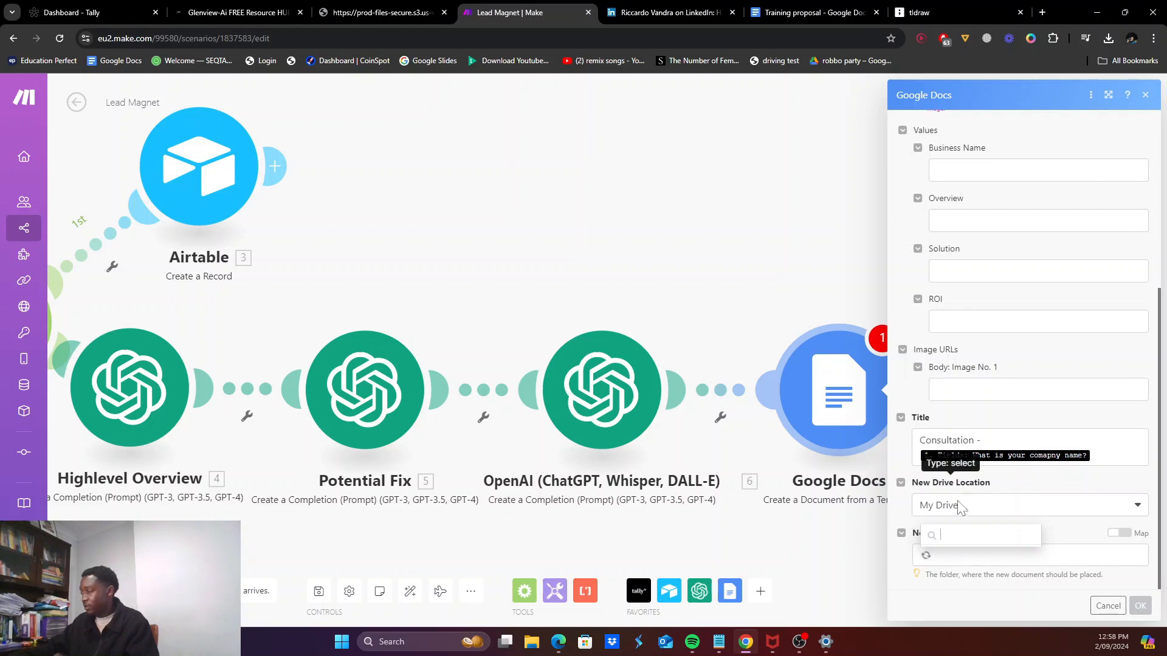
click(964, 555)
click(976, 479)
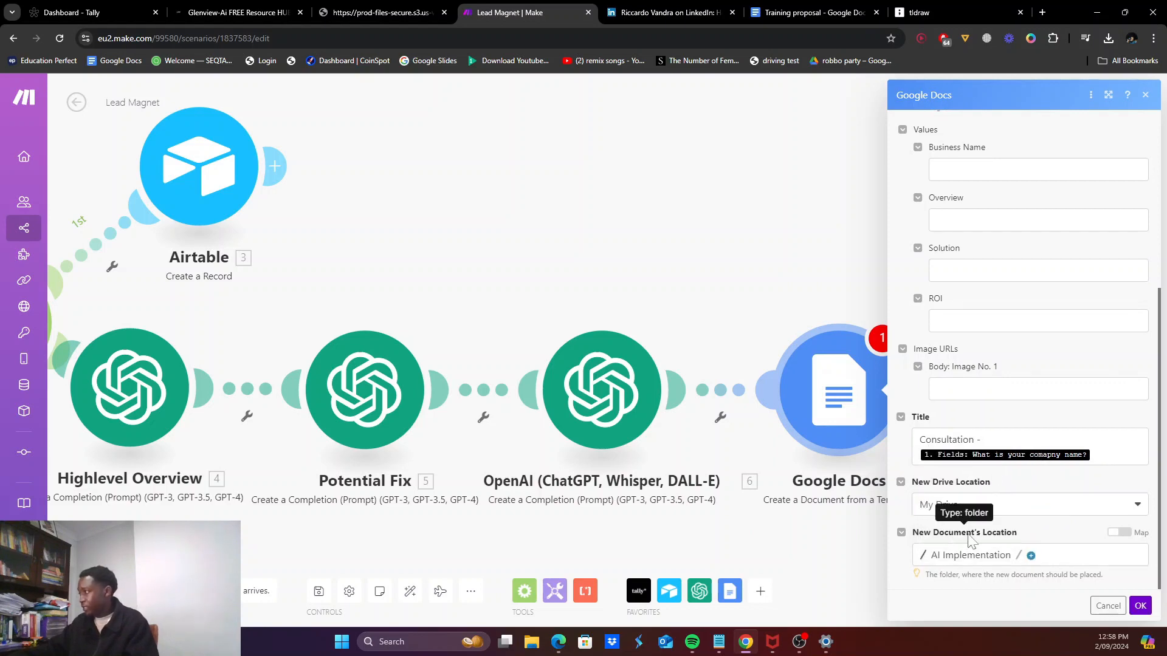
scroll(994, 496, up, 3)
scroll(969, 429, up, 1)
Step: Map the company name to Business Name and the Highlevel Overview result to Overview
click(936, 412)
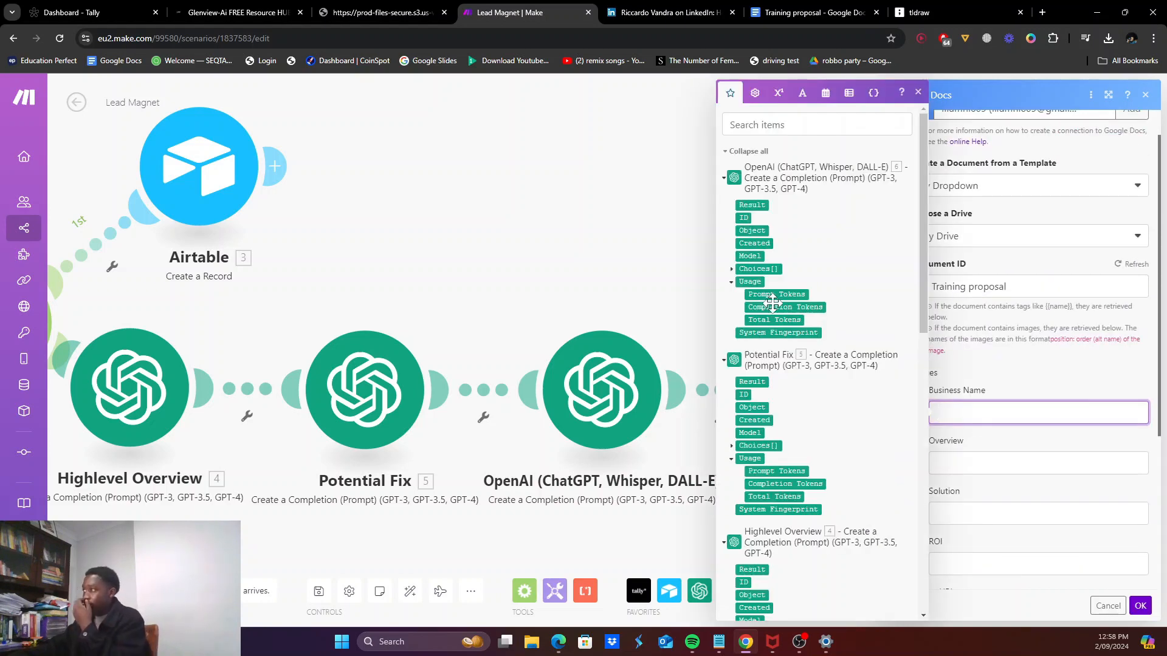
scroll(817, 418, down, 2)
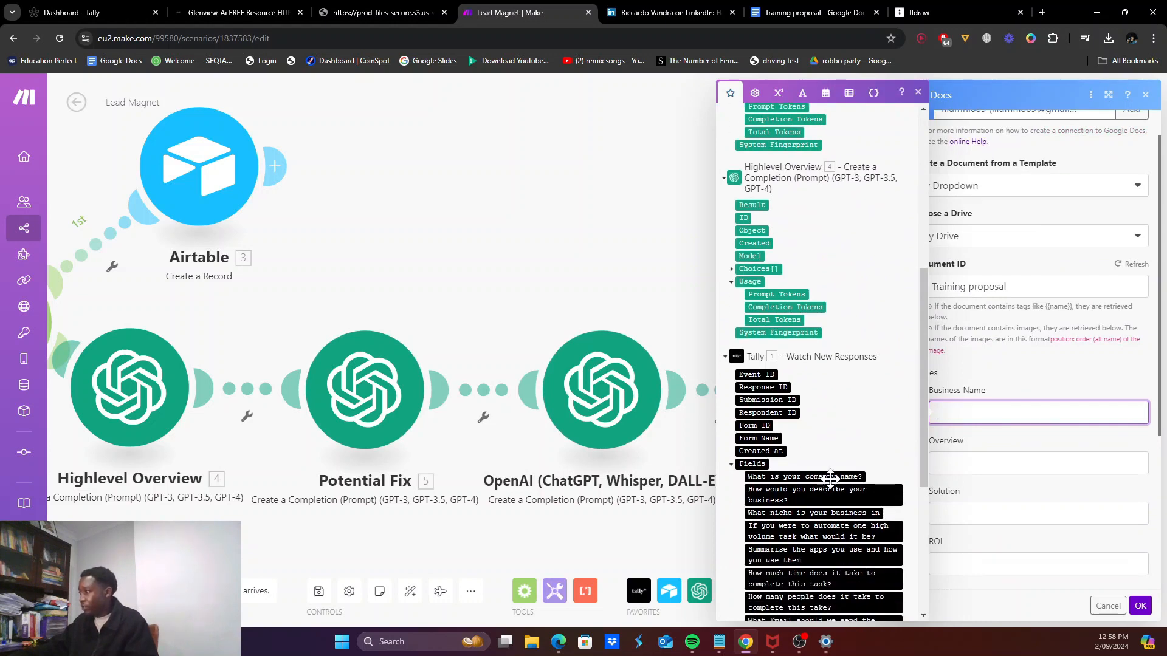
click(824, 478)
click(966, 463)
scroll(830, 482, down, 4)
scroll(845, 459, up, 10)
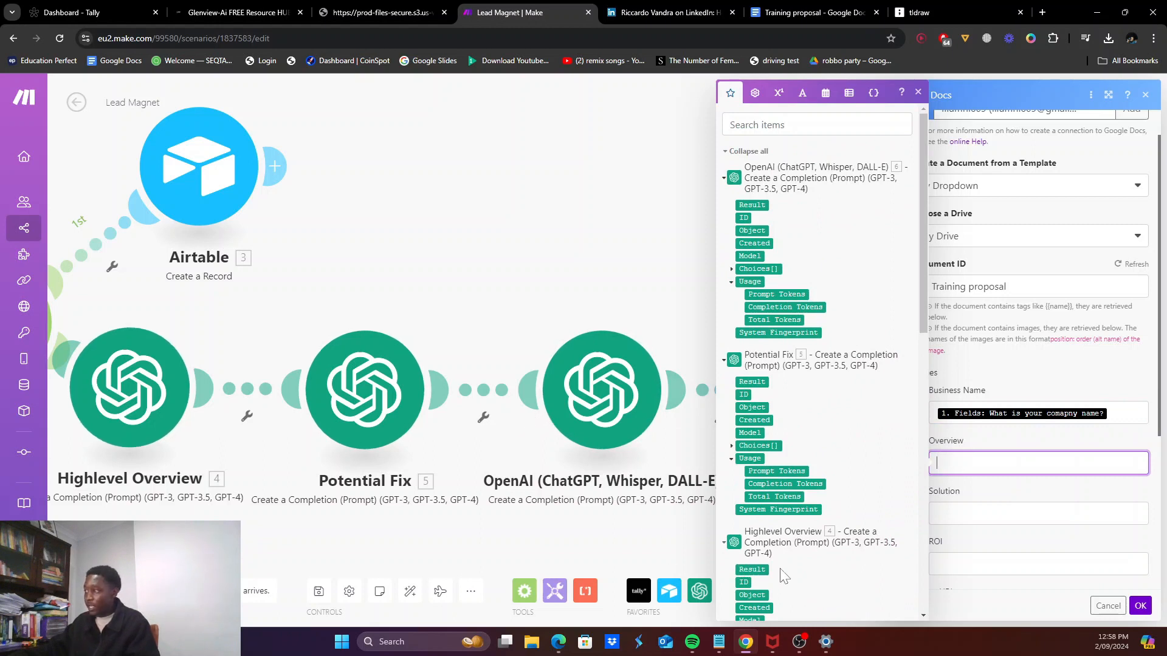
click(753, 569)
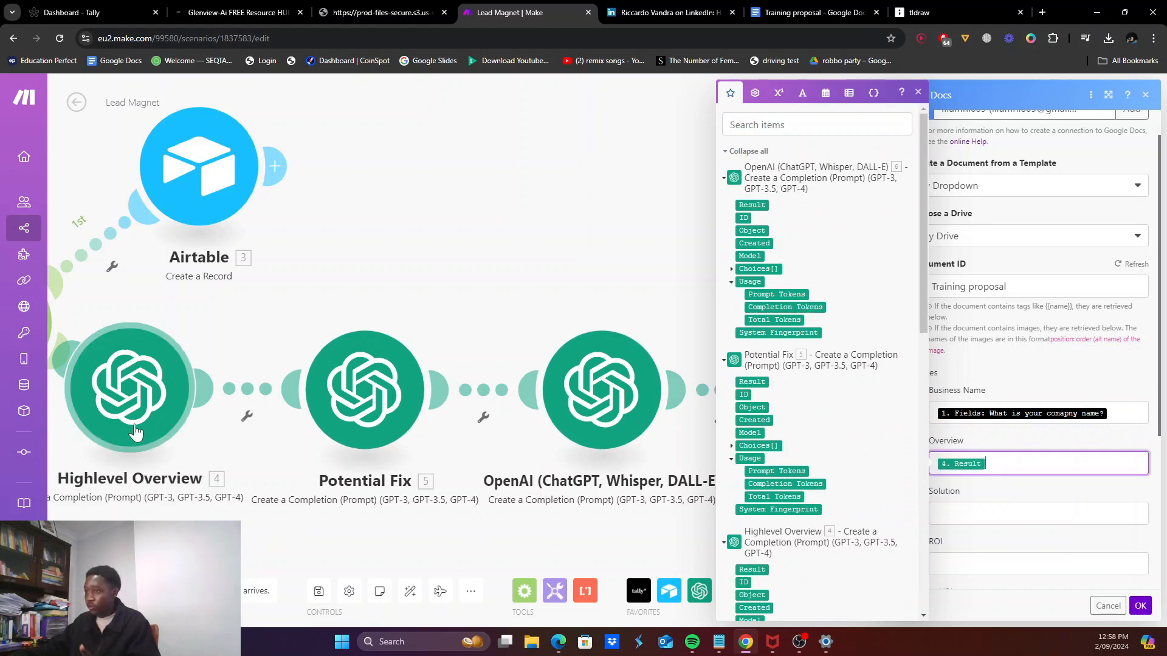
Step: Map Solution to the Potential Fix result and ROI to module 6's result, then save
click(946, 515)
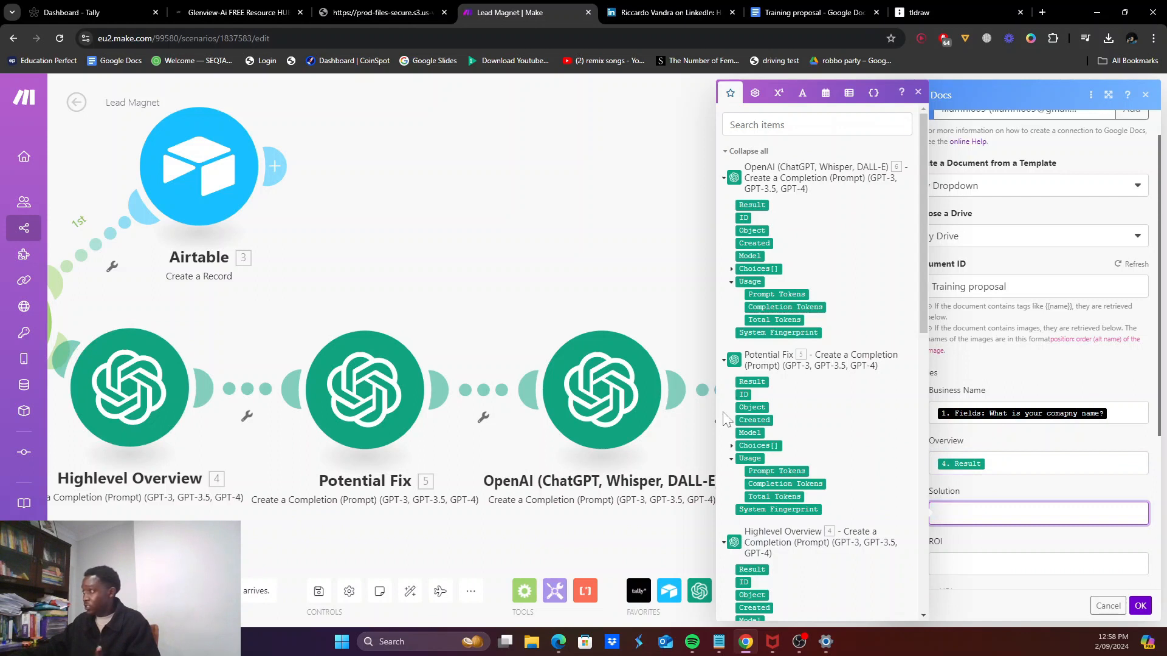
click(760, 381)
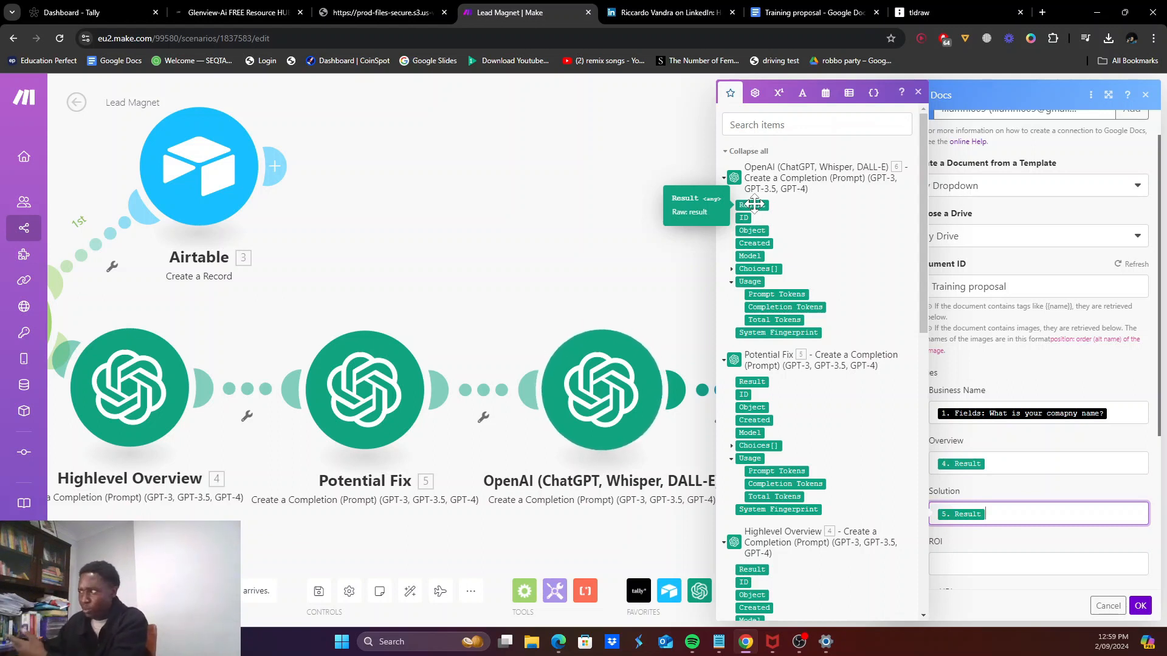
click(1003, 565)
click(752, 205)
scroll(1009, 350, down, 4)
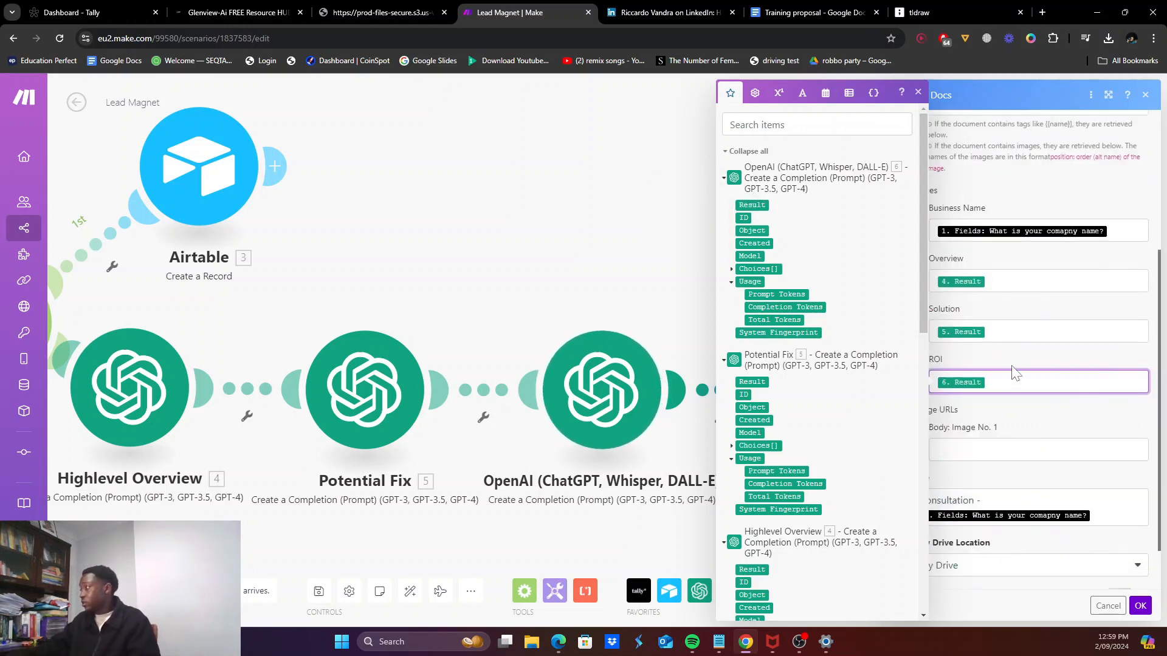
click(986, 390)
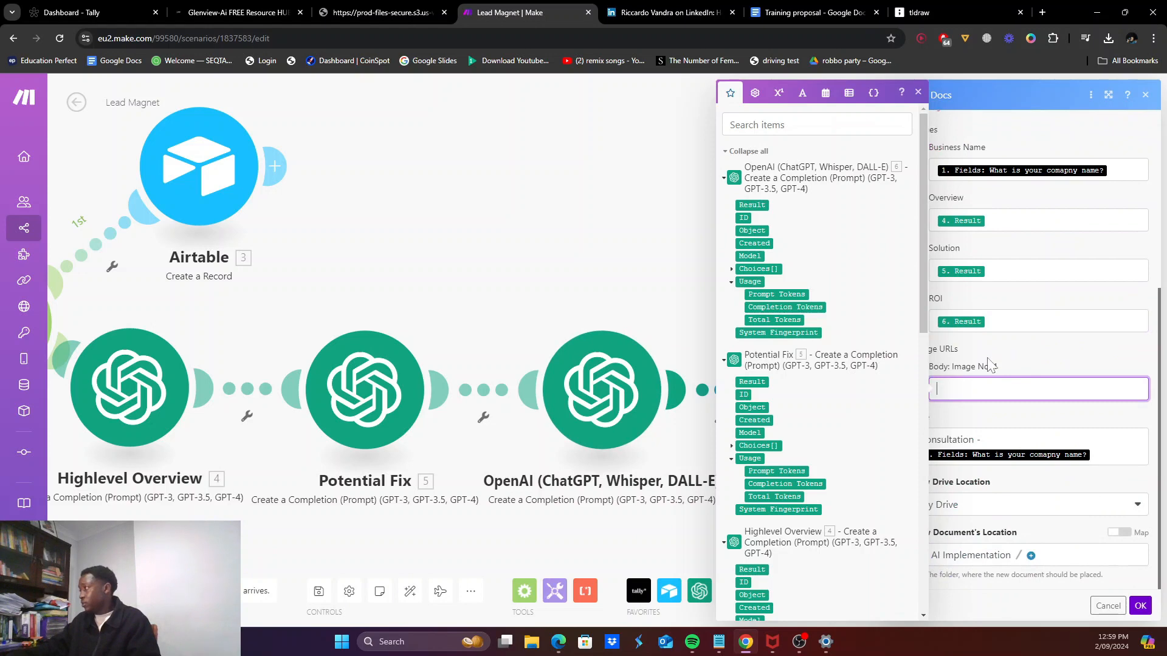
click(1051, 352)
click(1007, 387)
scroll(1024, 265, up, 5)
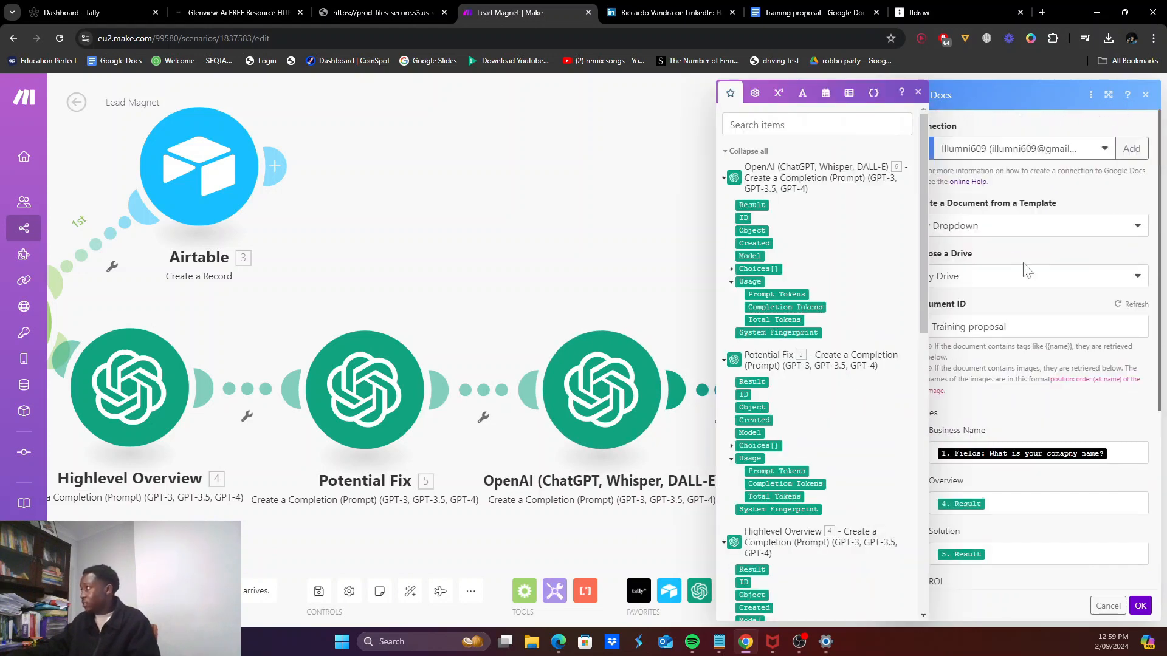
click(1140, 606)
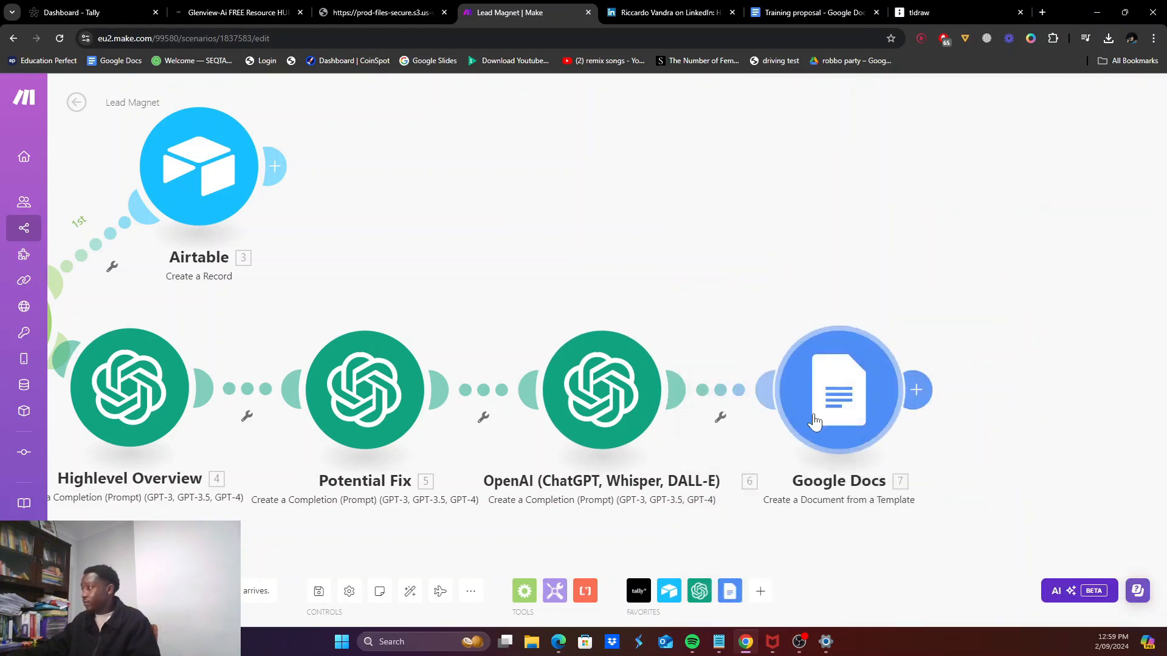
Step: Remove the mistakenly added Google Docs Get Content step
click(915, 390)
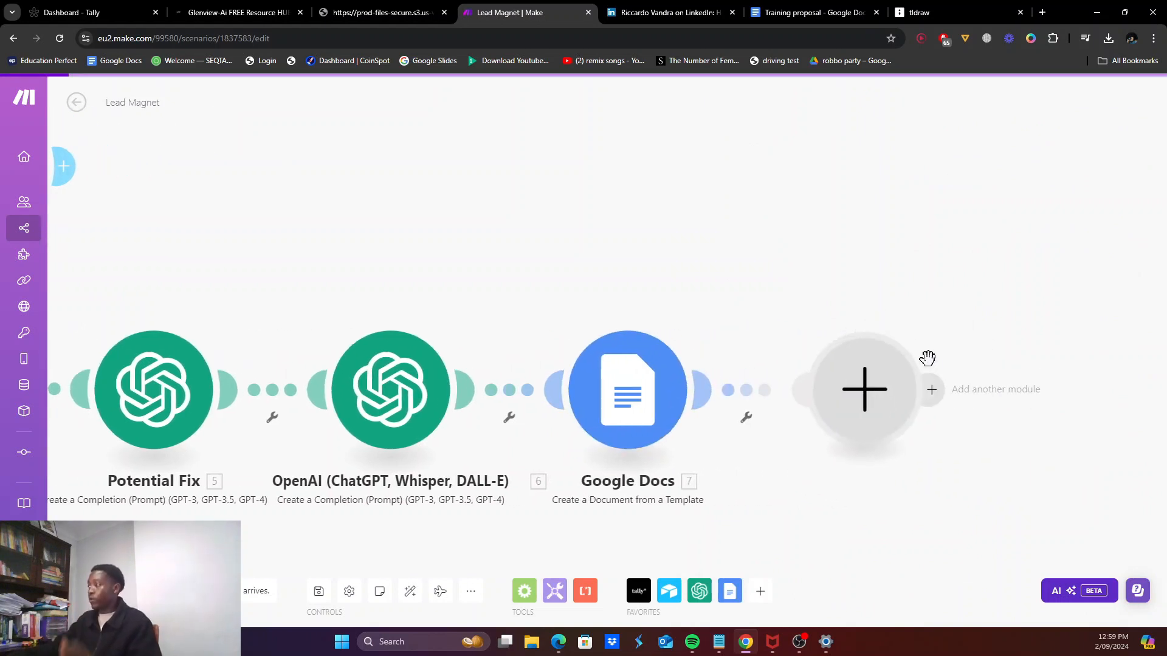
click(958, 395)
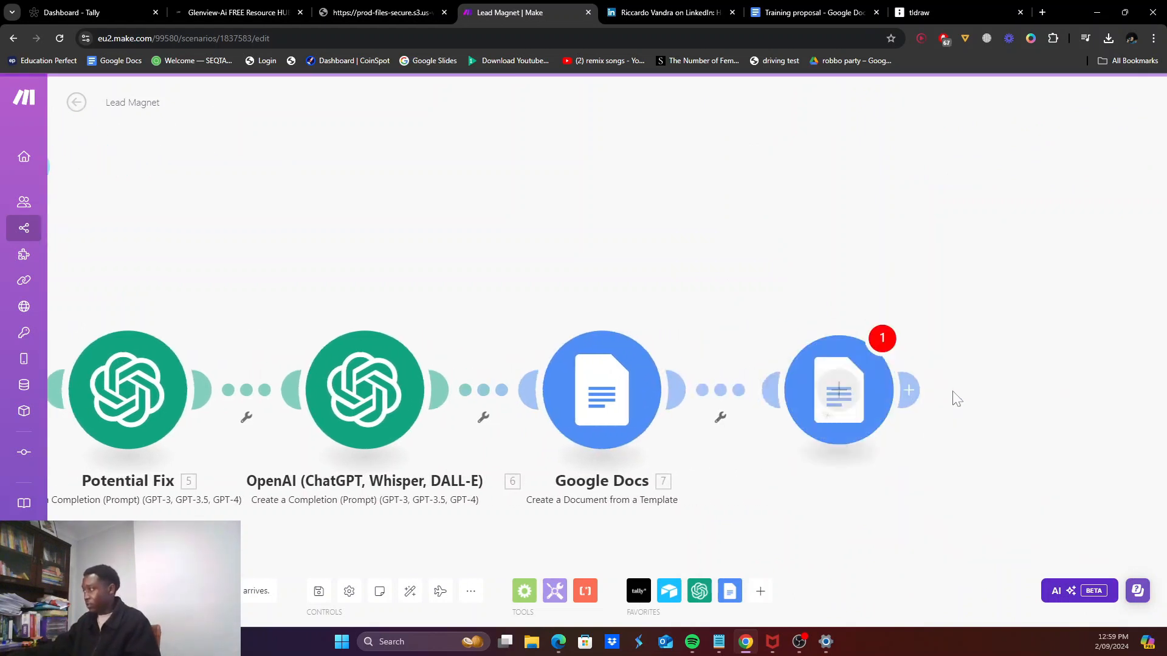
right_click(834, 418)
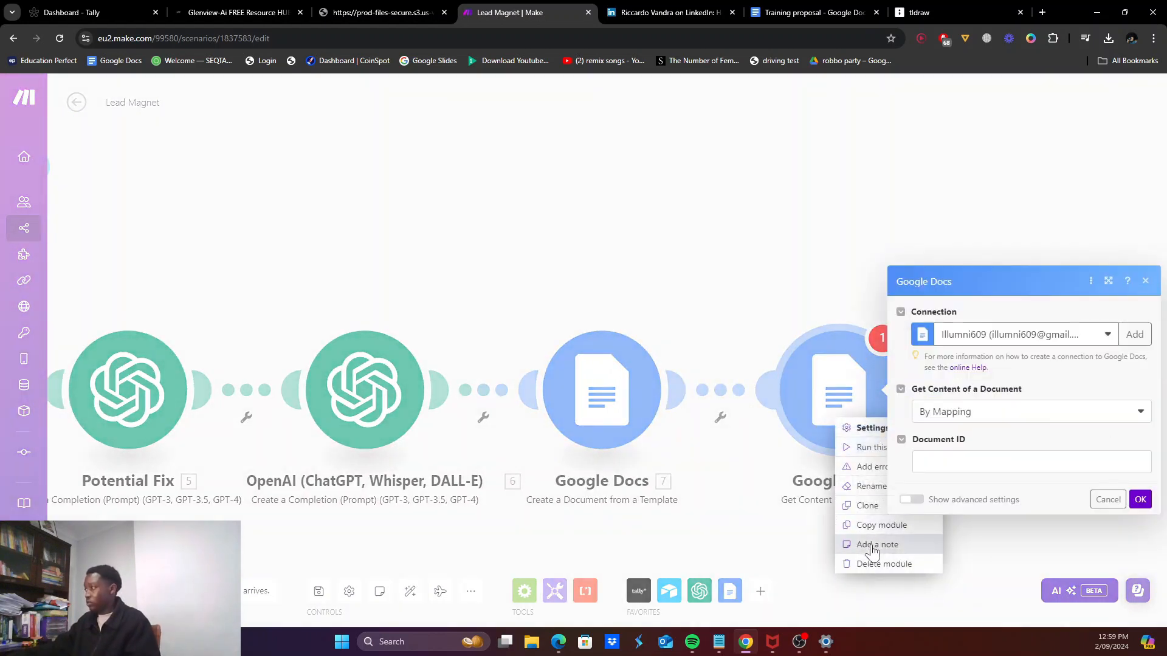
click(876, 563)
Step: Add a Google Docs 'Download a Document' step after module 7 with type PDF
click(699, 395)
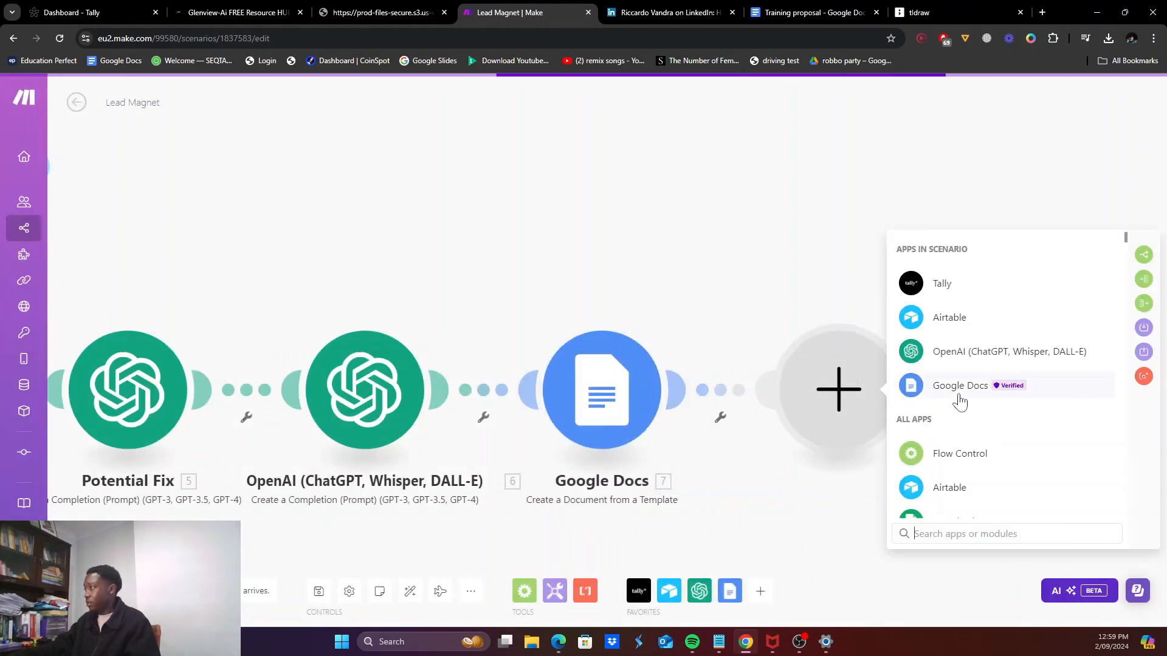
click(959, 398)
scroll(973, 415, down, 6)
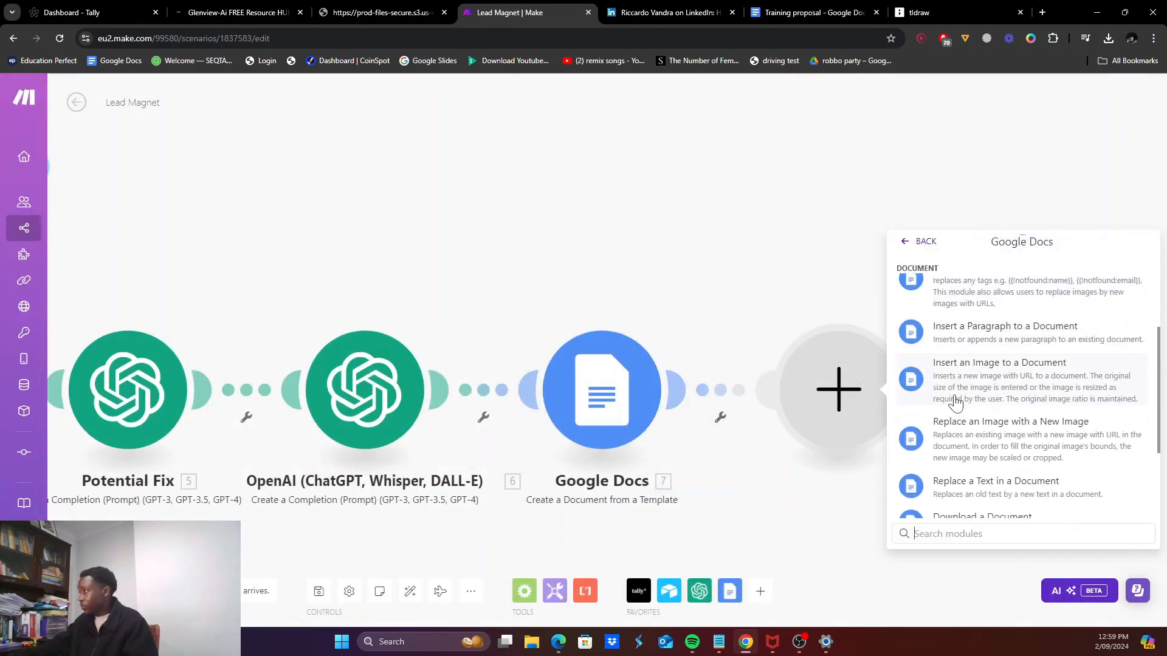
scroll(958, 426, down, 2)
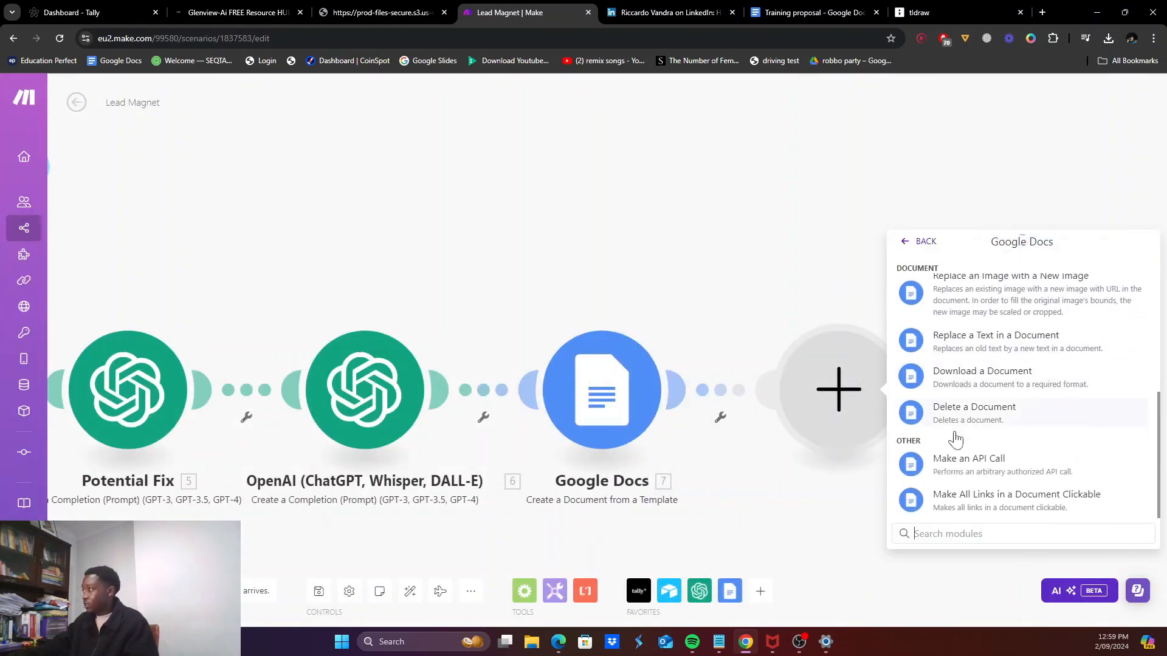
click(991, 403)
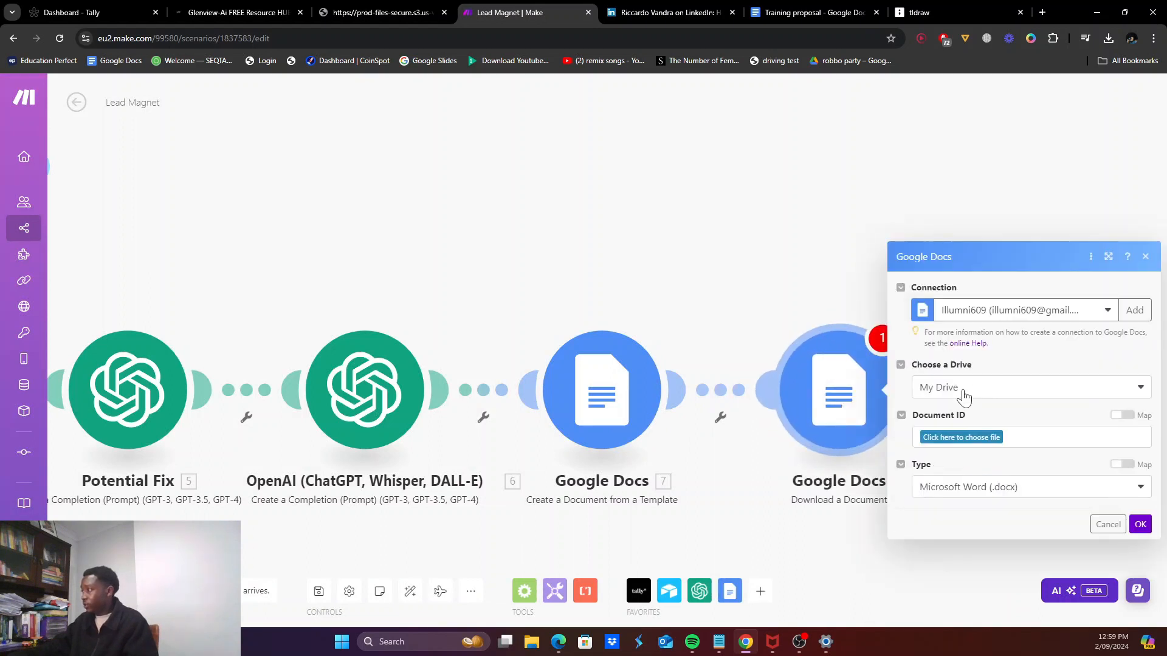
click(999, 489)
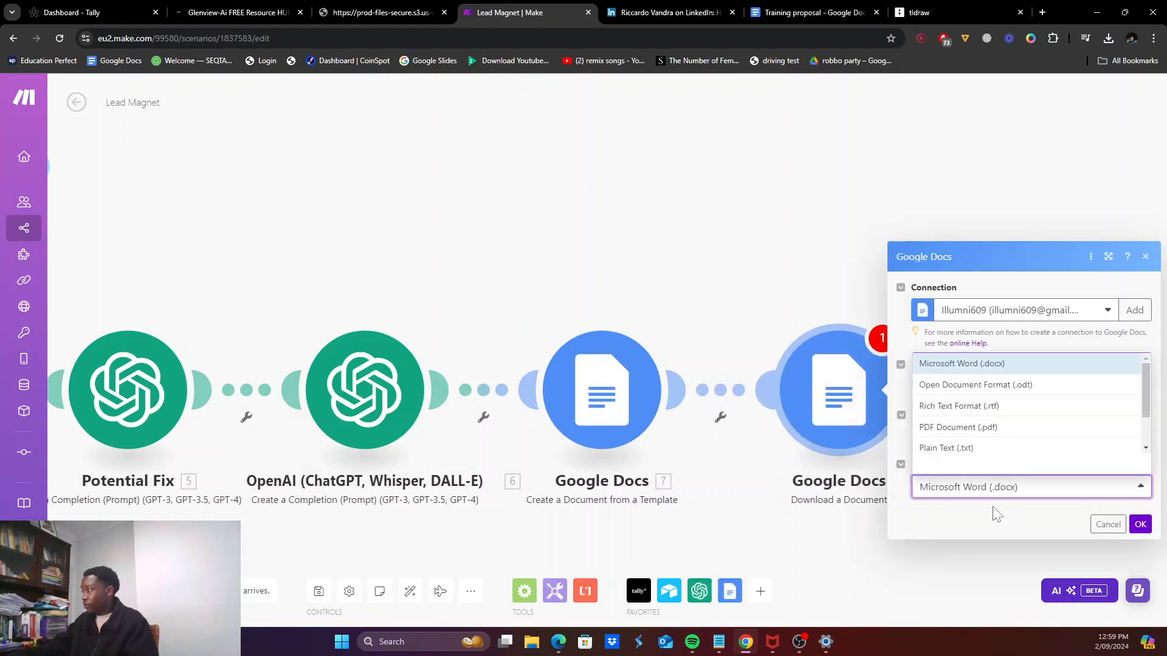
click(985, 428)
click(987, 441)
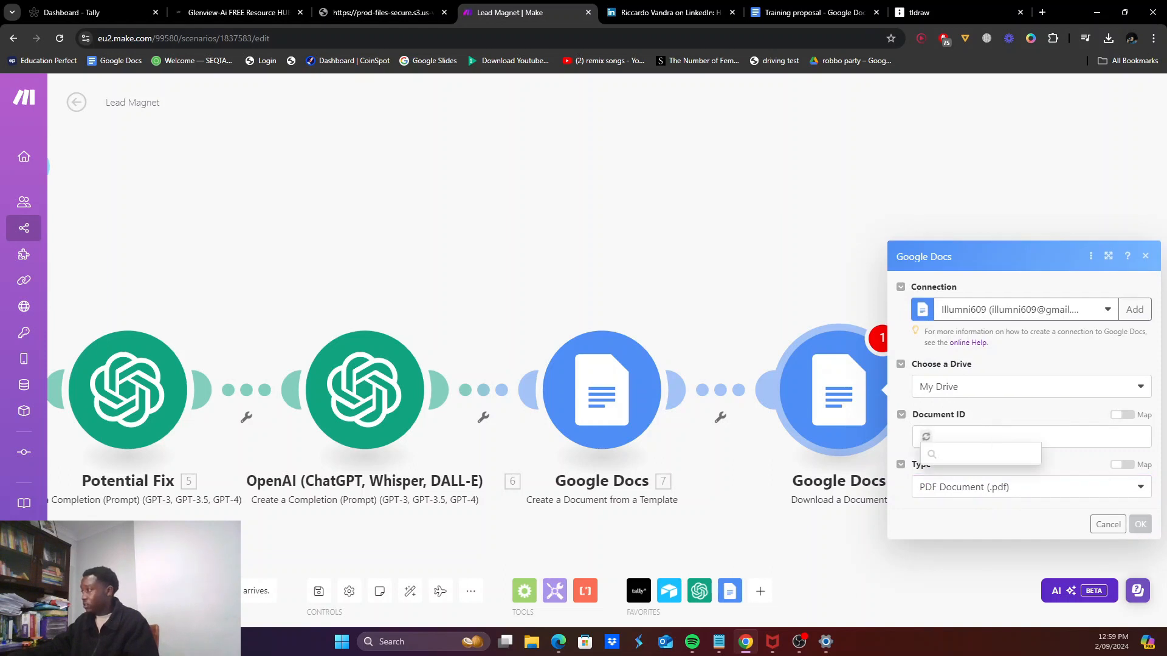
Step: Map Document ID to module 7's created document, save, and add another module
click(1122, 415)
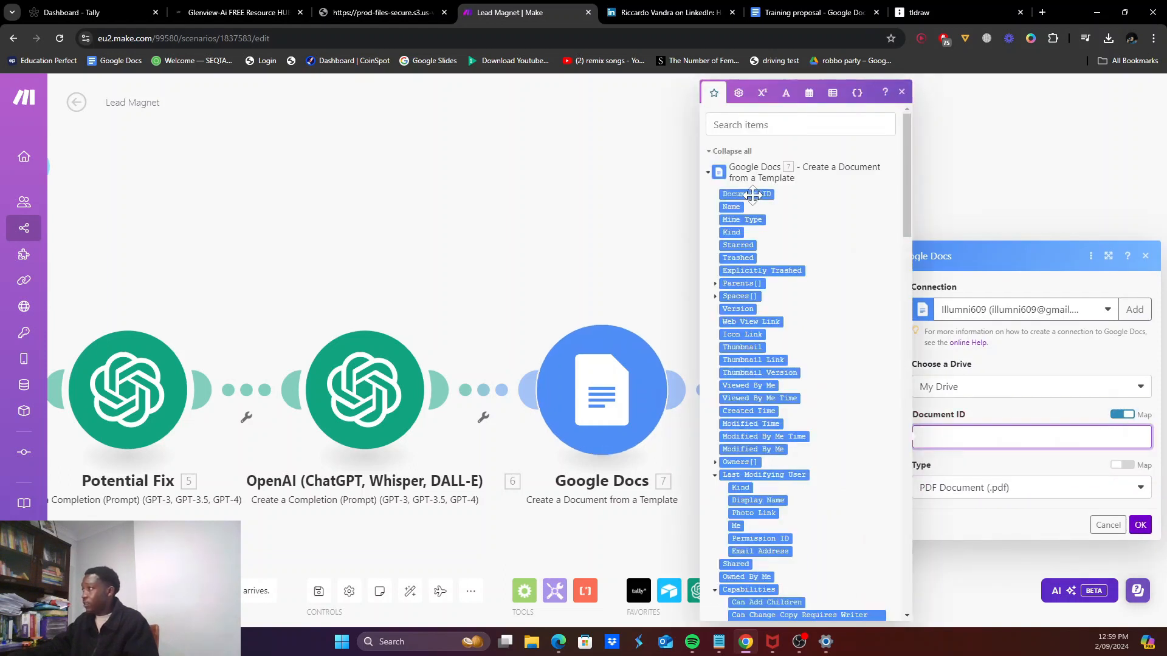
click(773, 196)
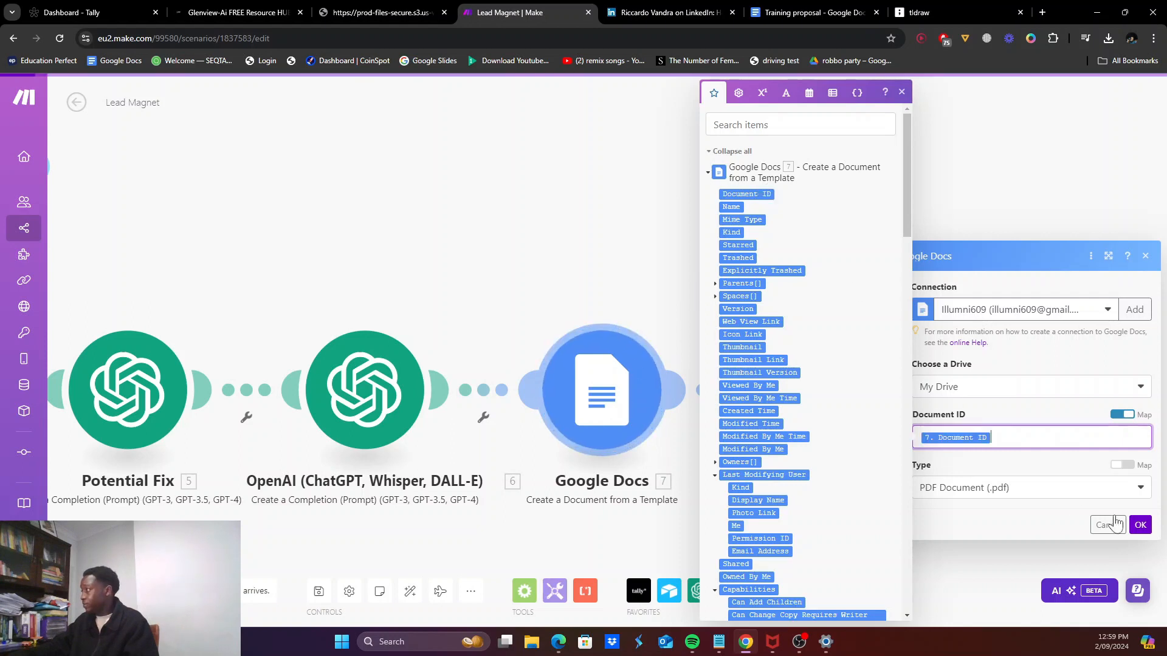
click(1140, 525)
click(915, 387)
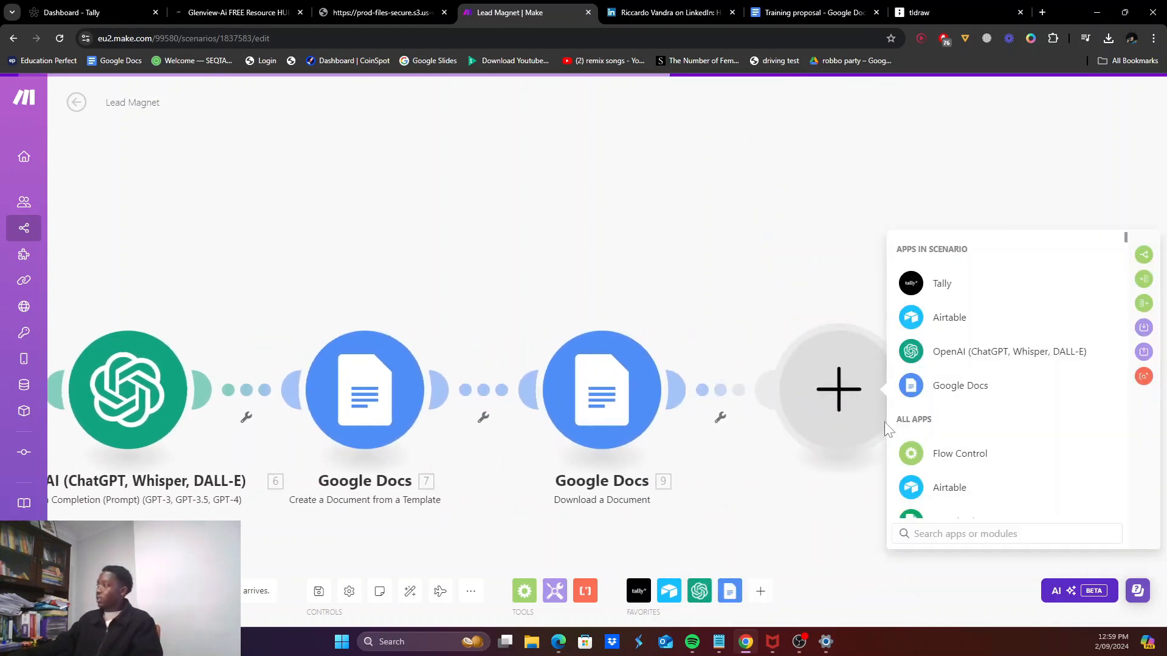
Step: Add a generic Email module, then delete it from the scenario
text(mail)
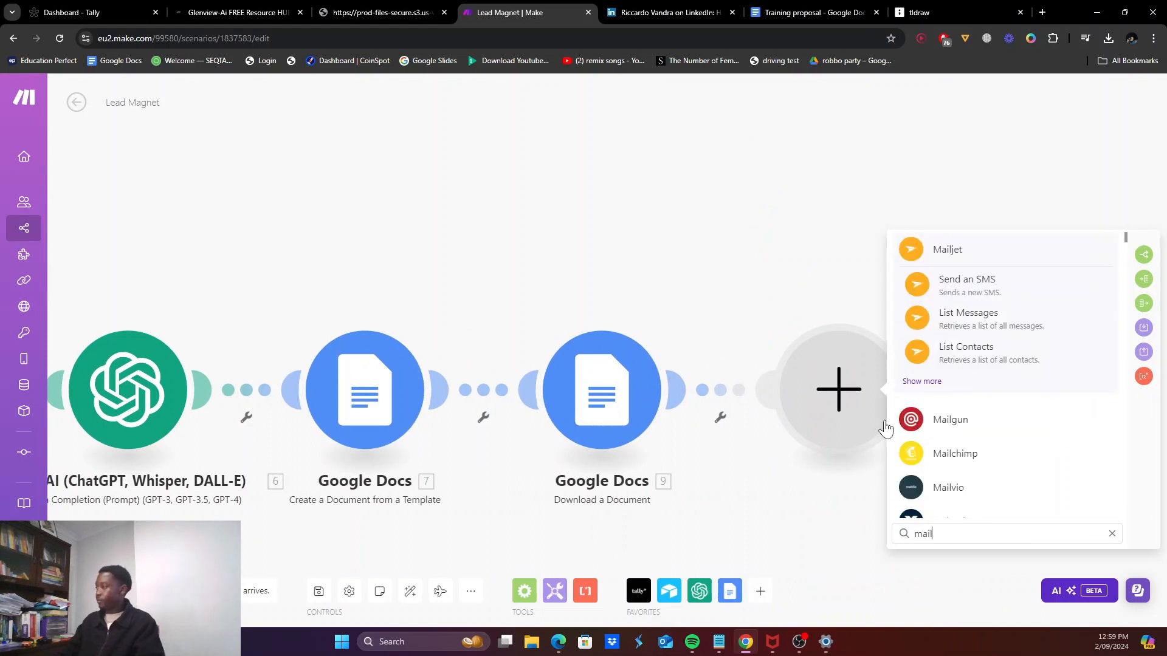
key(ctrl+a)
text(email)
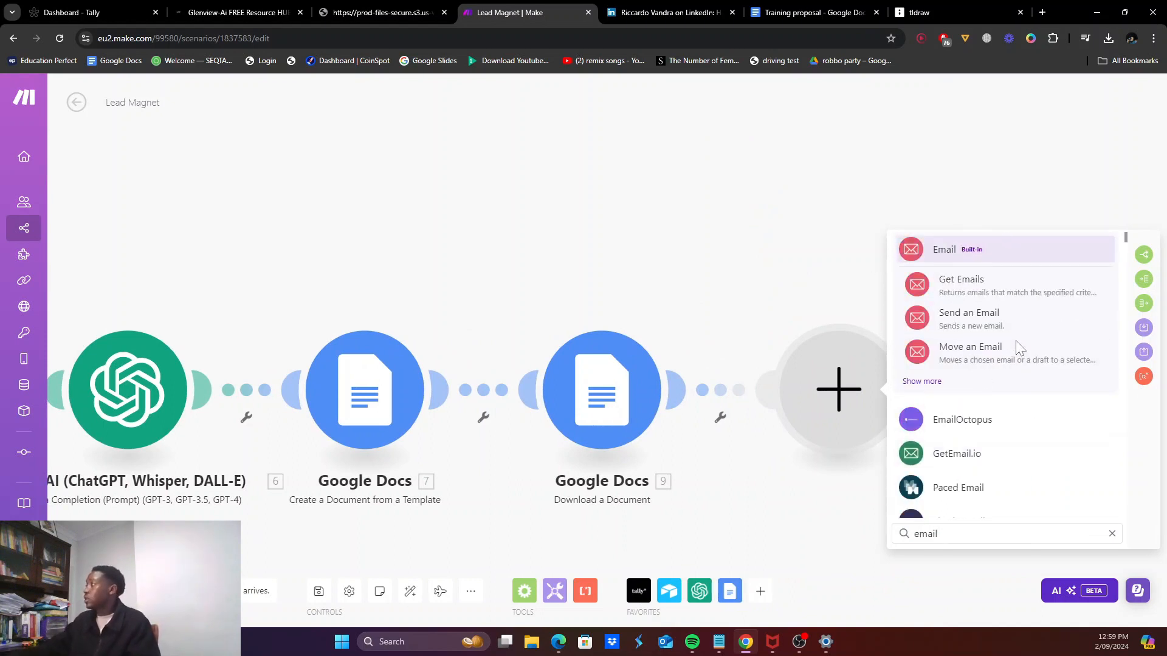
click(958, 321)
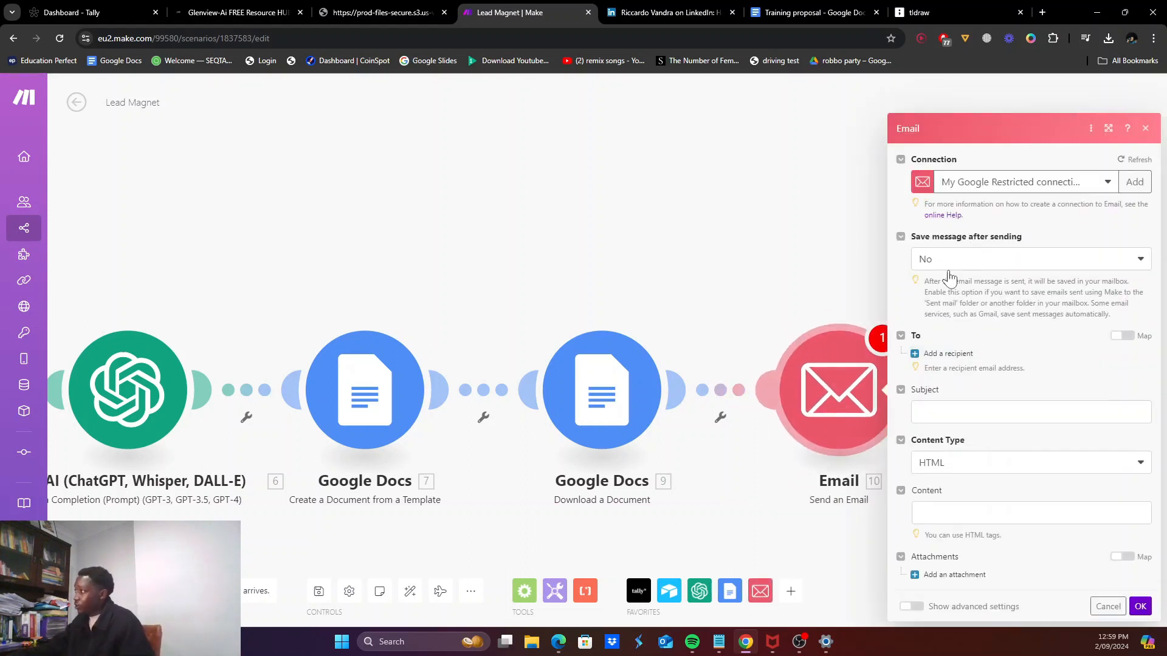
click(1010, 187)
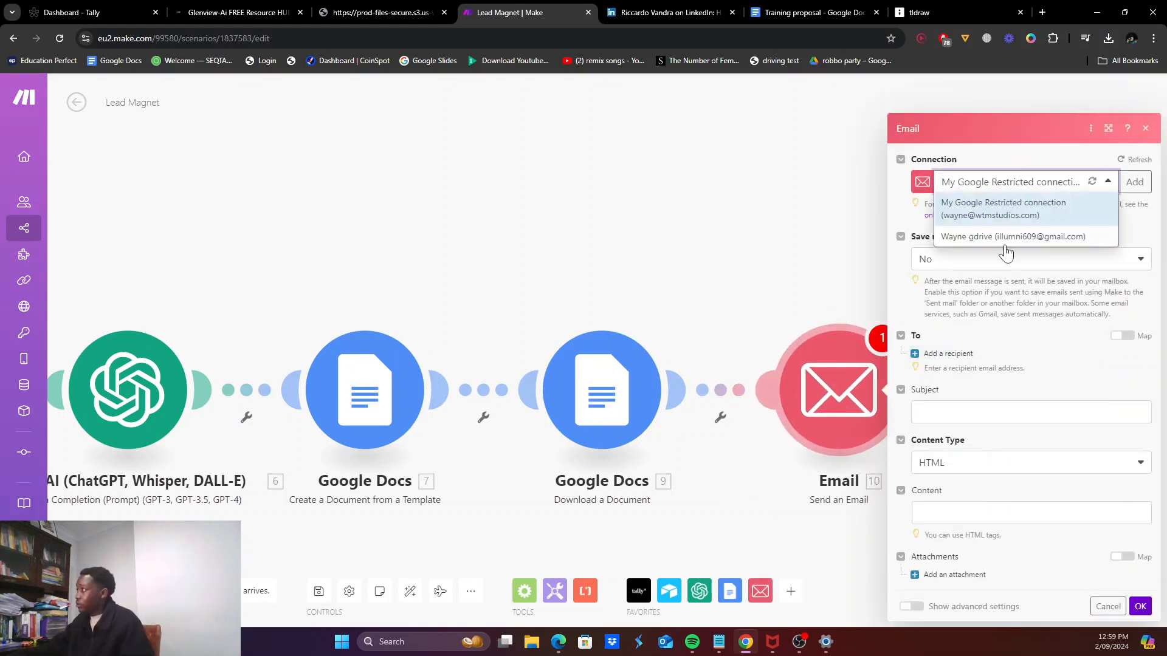
double_click(1020, 153)
right_click(808, 423)
click(829, 562)
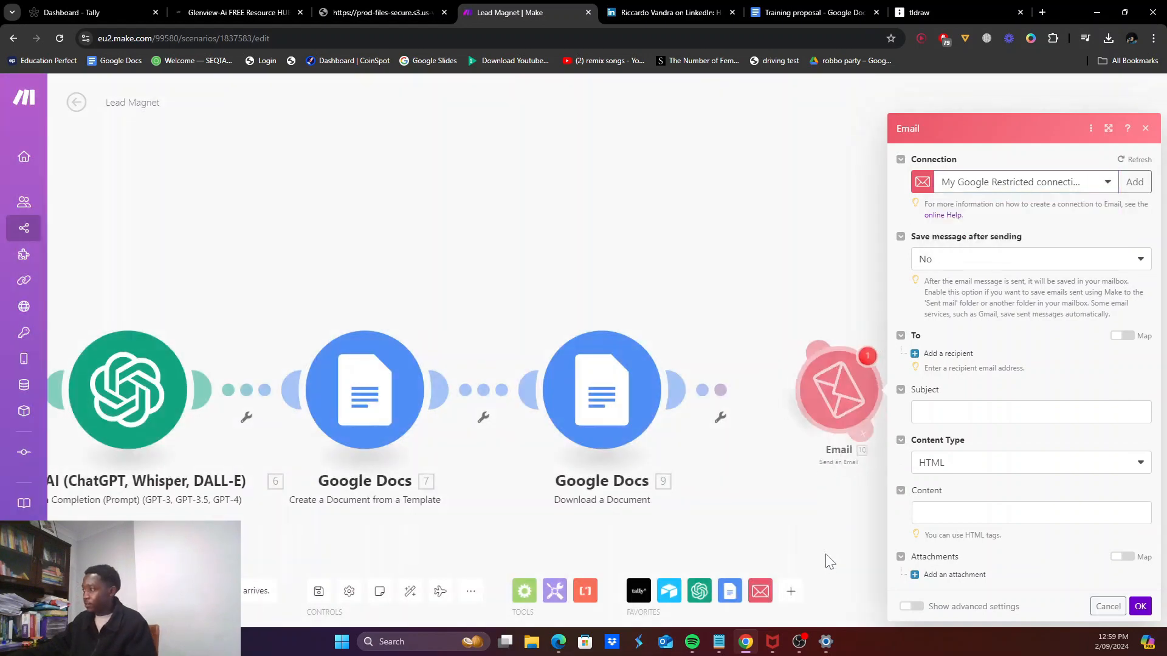
Step: Add a Microsoft 365 Email (Outlook) 'Create and Send a Message' step in its place
click(853, 414)
text(outlook)
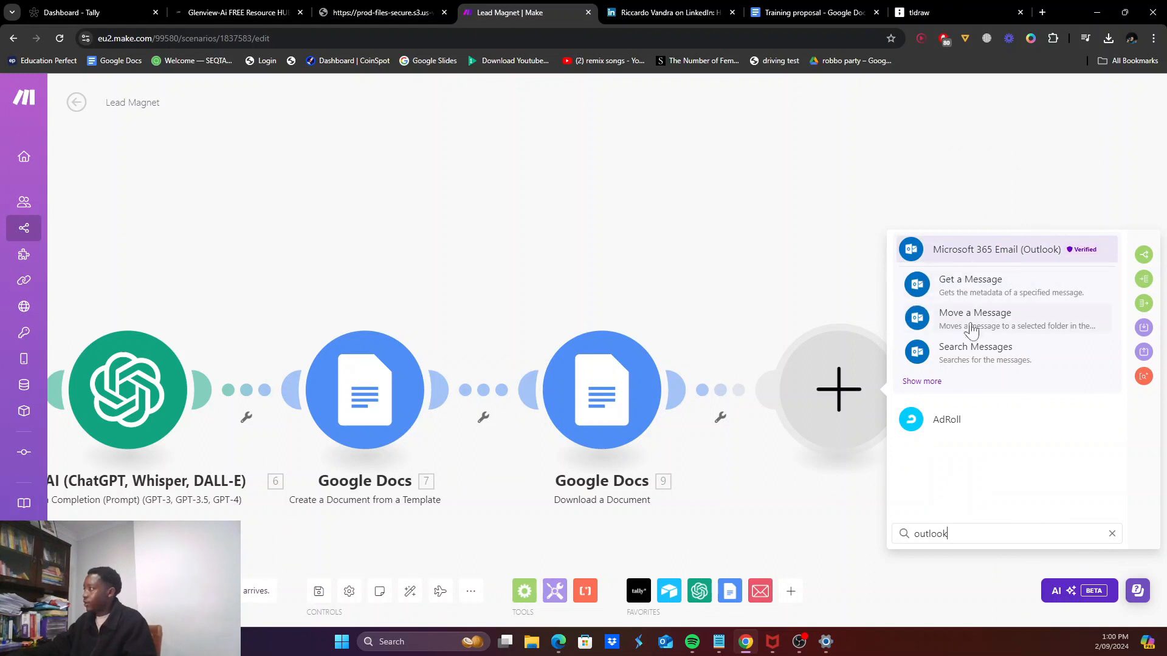
click(922, 381)
scroll(972, 449, down, 1)
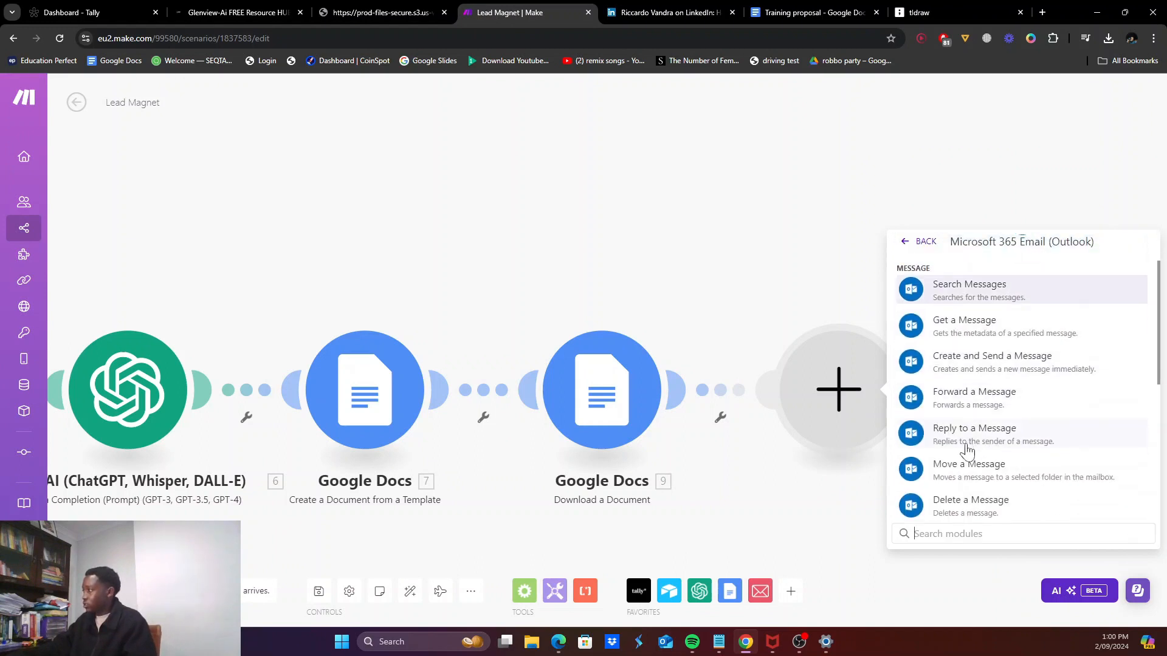
scroll(972, 365, down, 1)
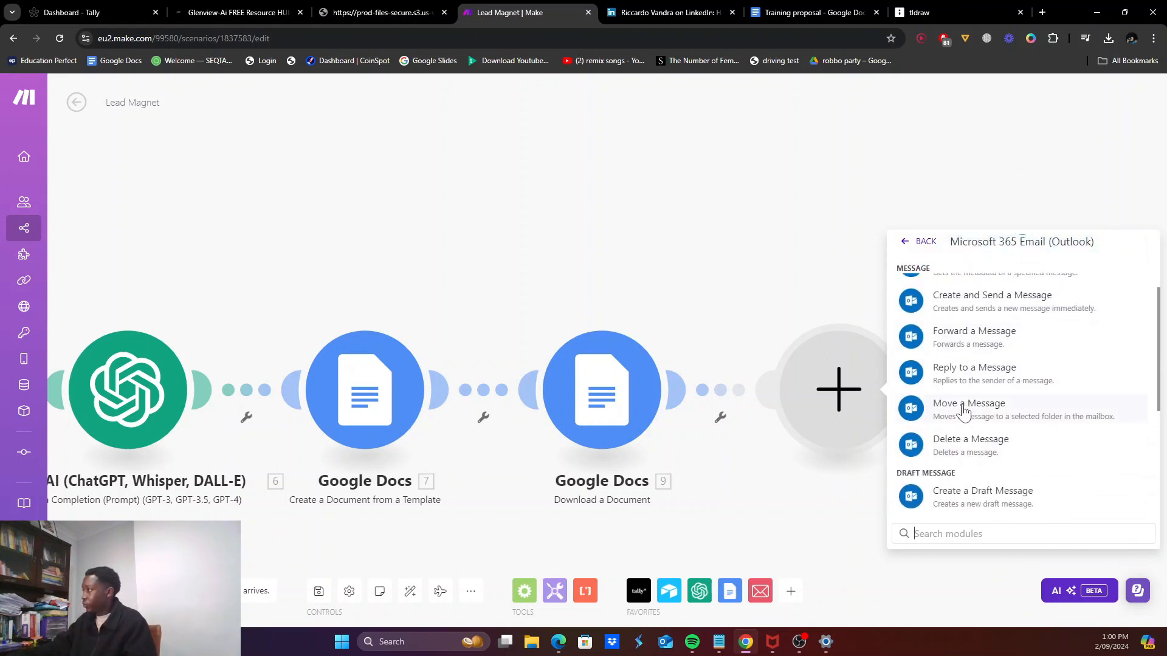
scroll(975, 441, up, 2)
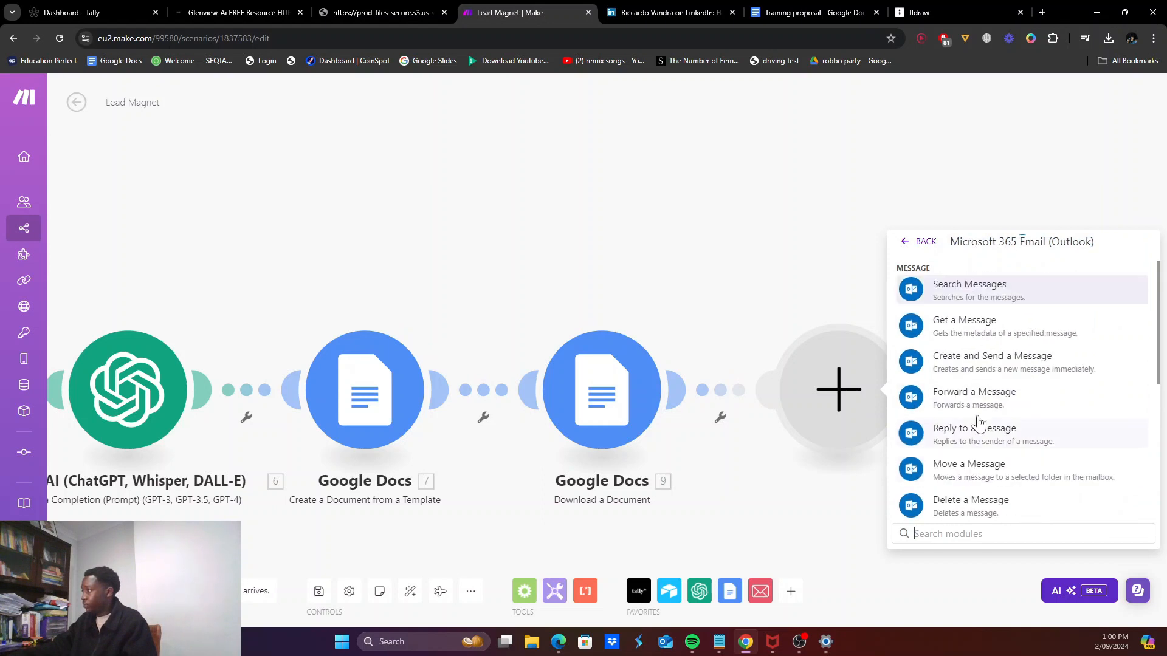
click(1100, 372)
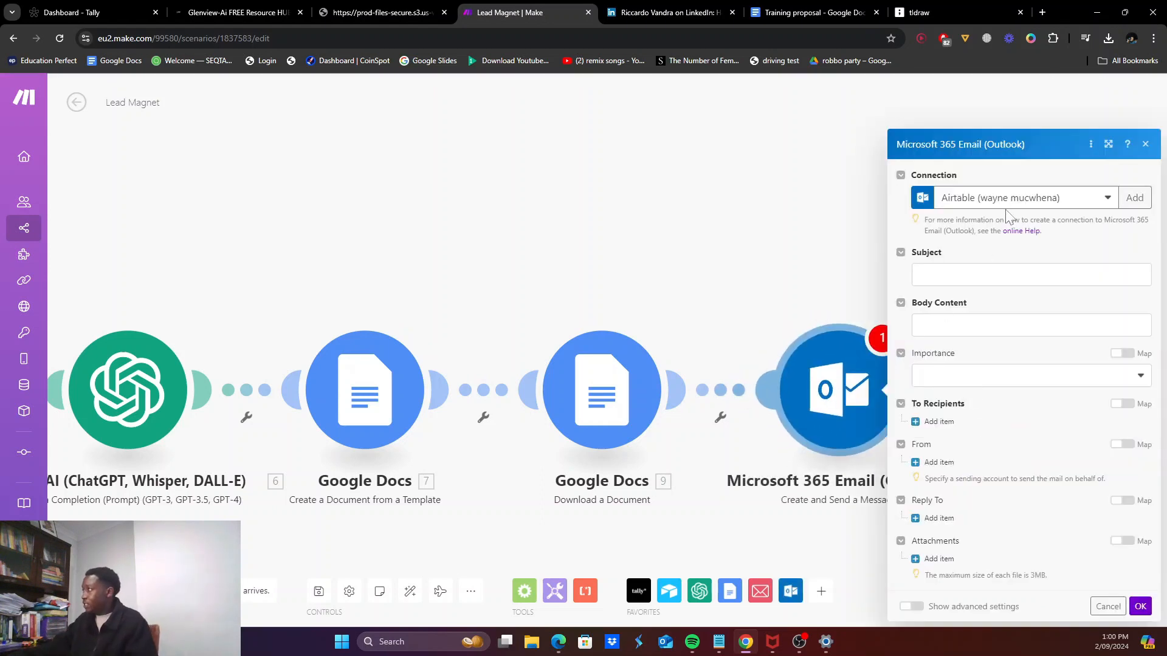
click(1007, 202)
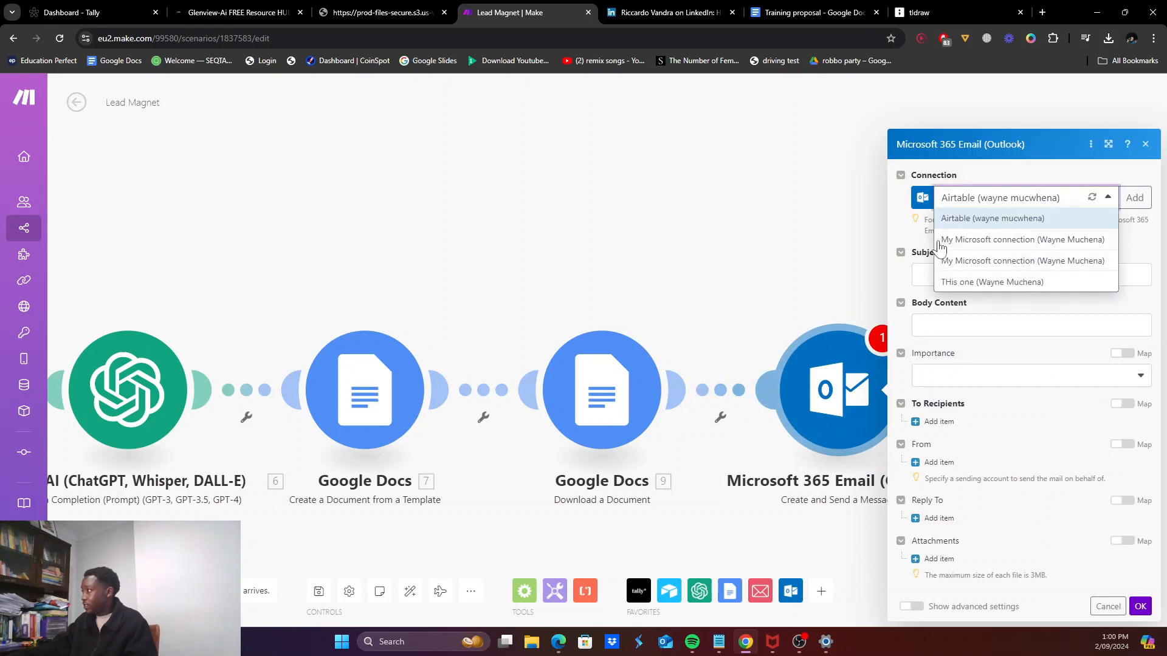
Step: Use the 'THis one' connection, set subject 'Consultation Form', and greet the respondent by name
click(952, 283)
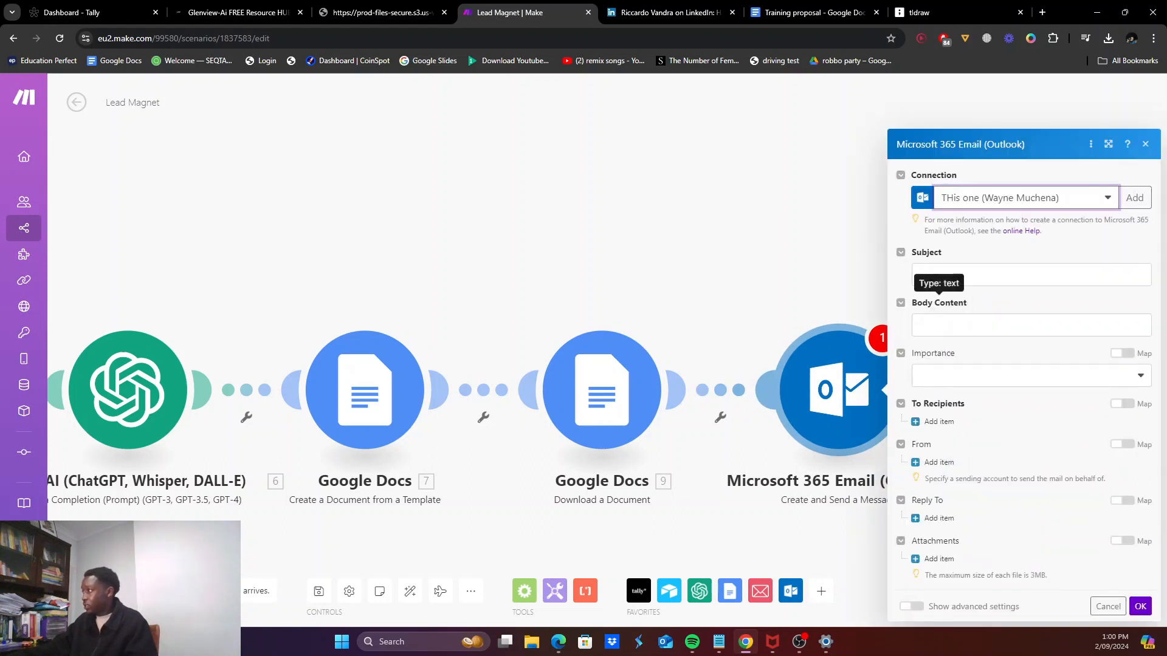
click(970, 281)
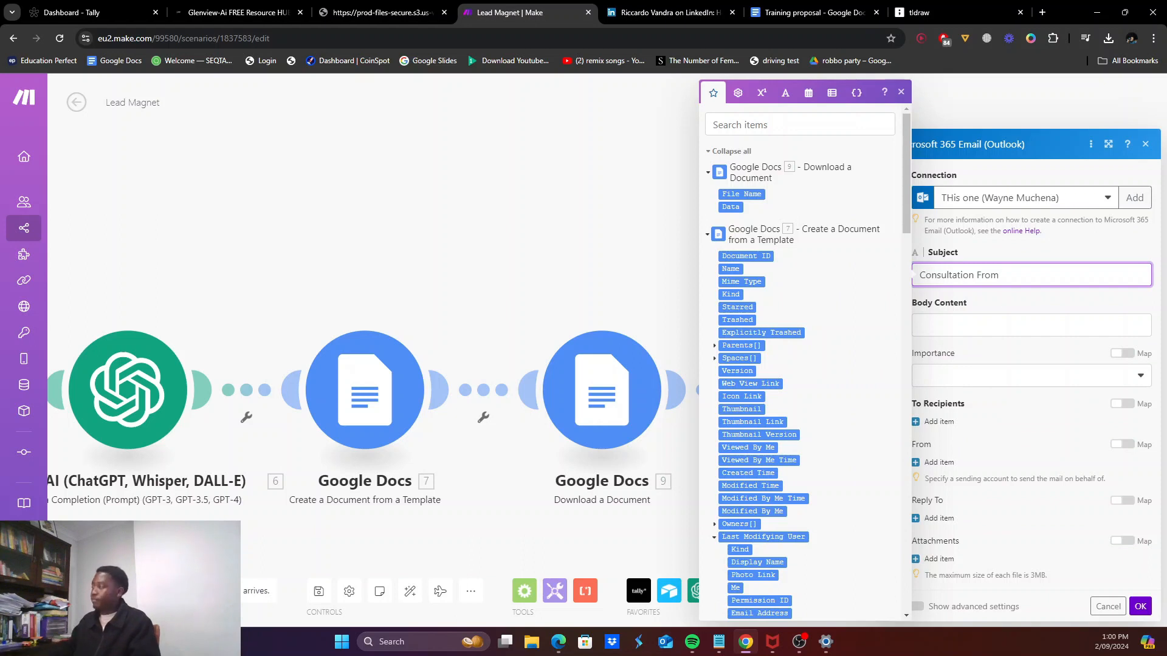
click(920, 325)
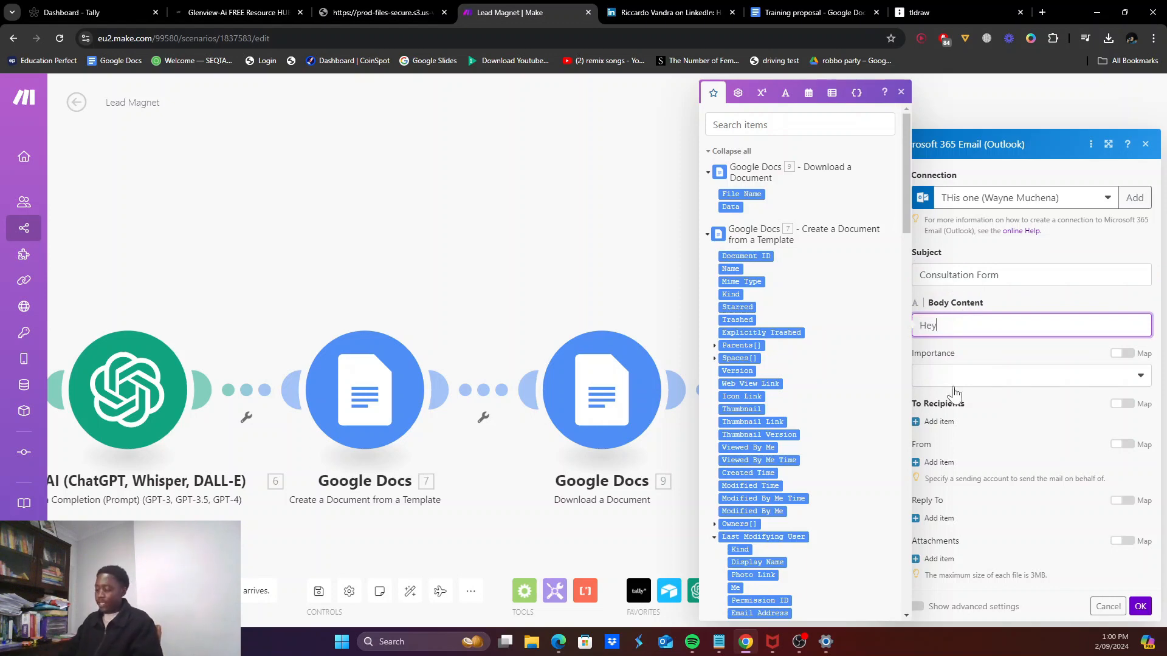
scroll(782, 313, down, 20)
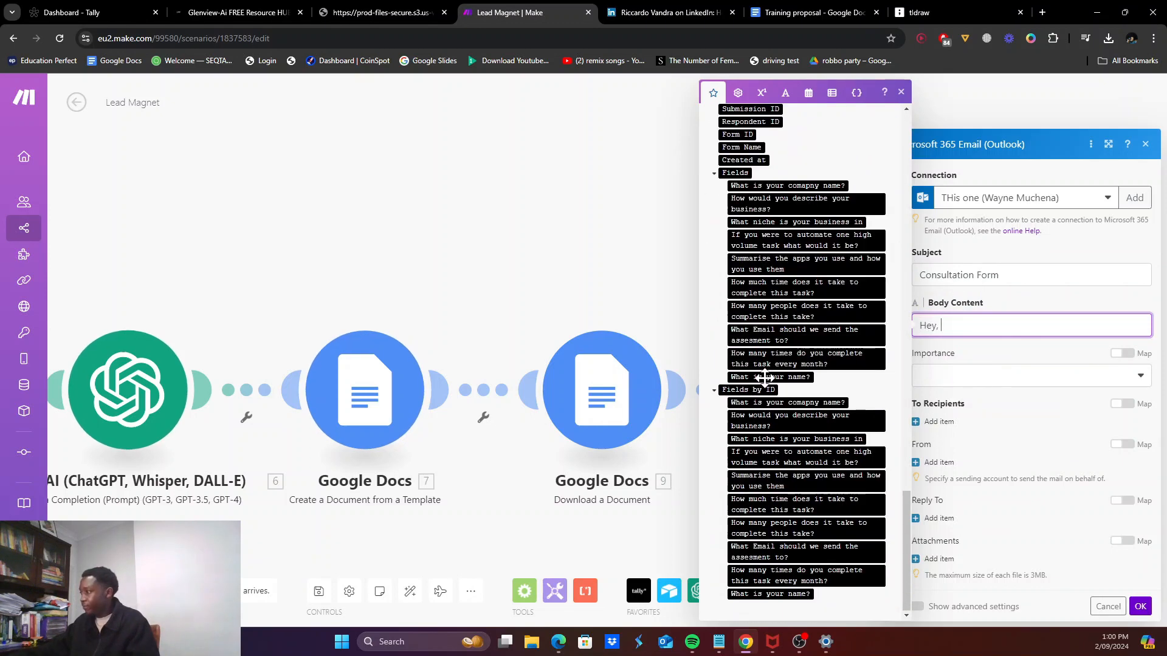
click(767, 593)
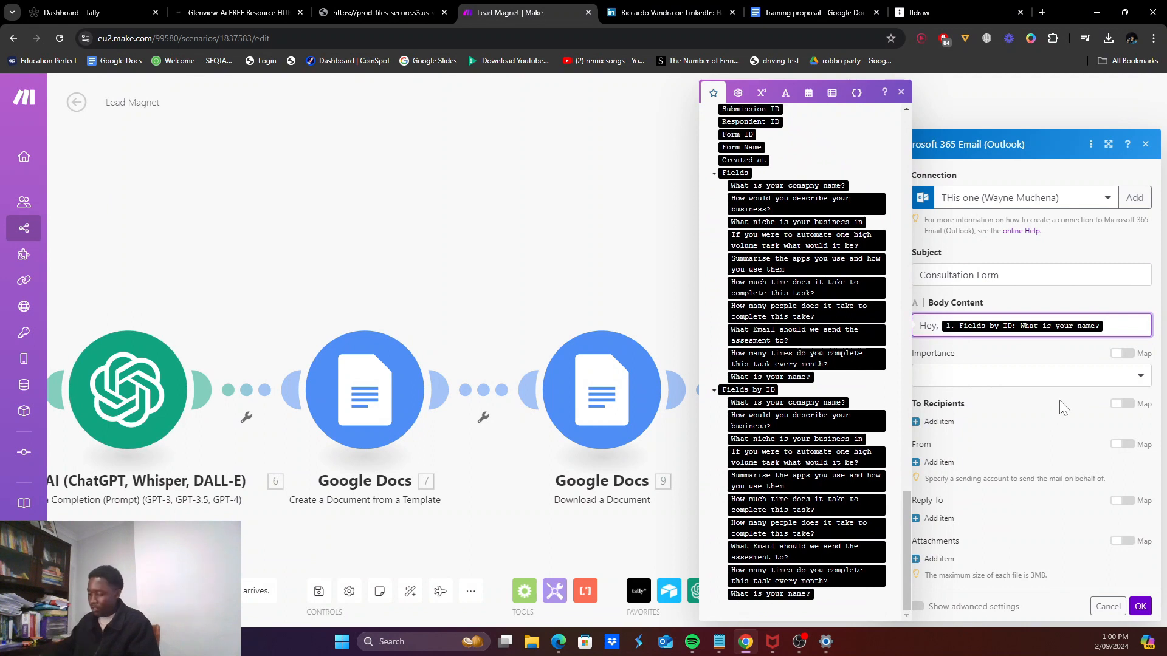
text(,)
Step: Continue the email body with a sentence to the respondent and begin the sign-off
key(Return)
key(Return)
text(We've been working hard on getting you your)
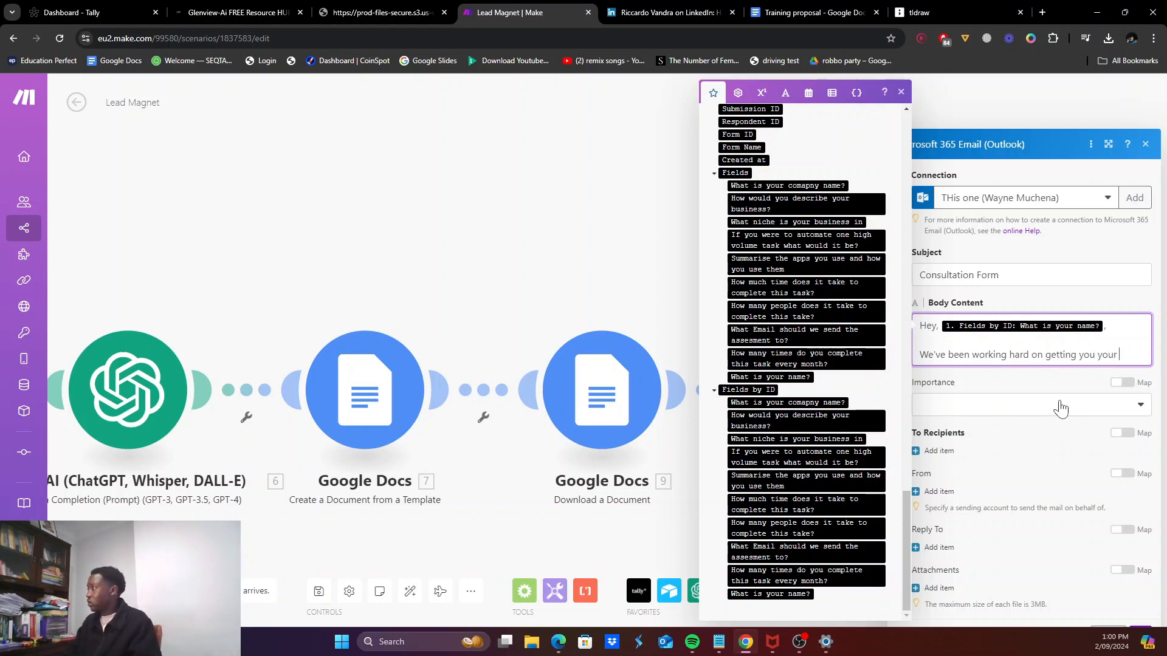
text(custom proposal and we've finally finsi)
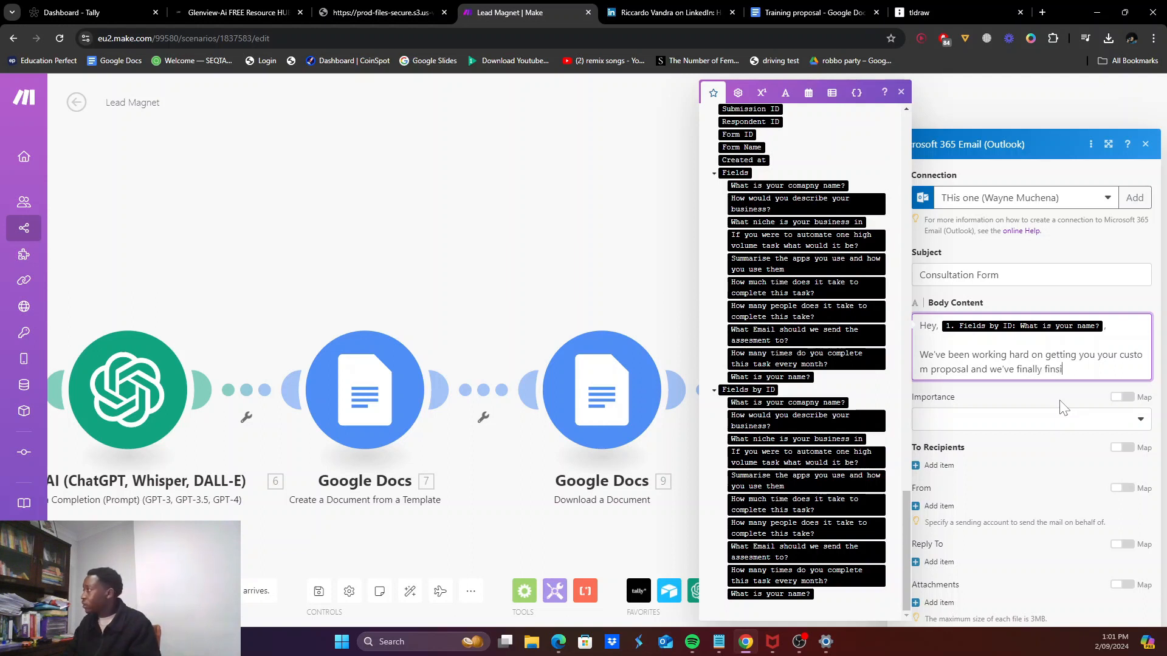
text(= =)
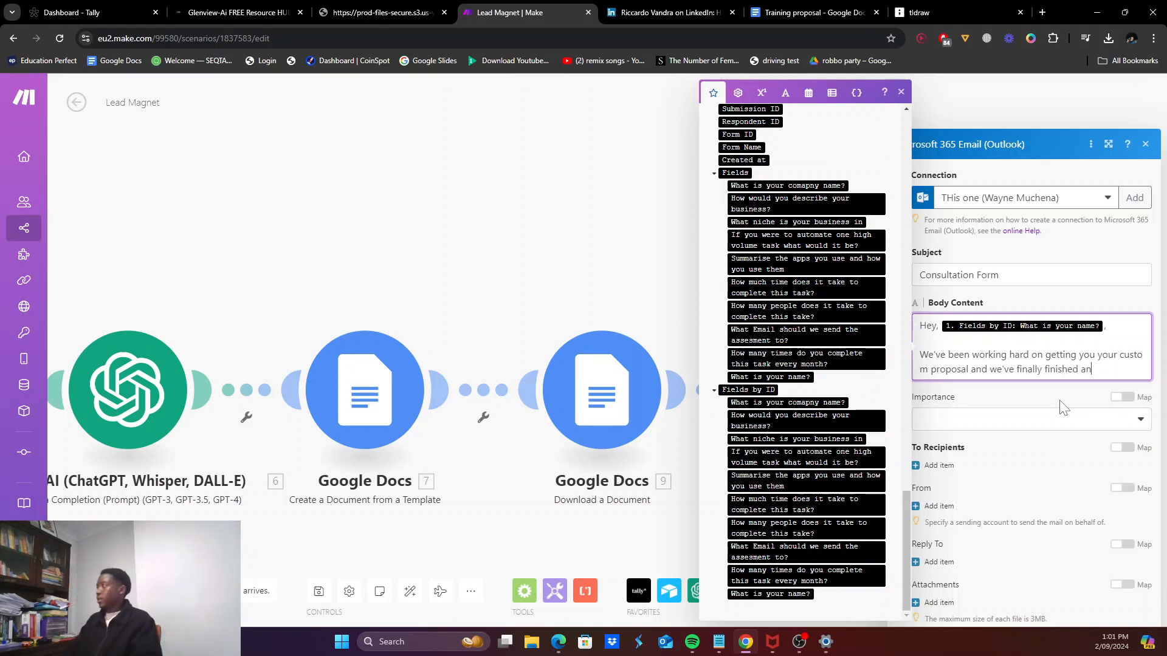
text(yuou)
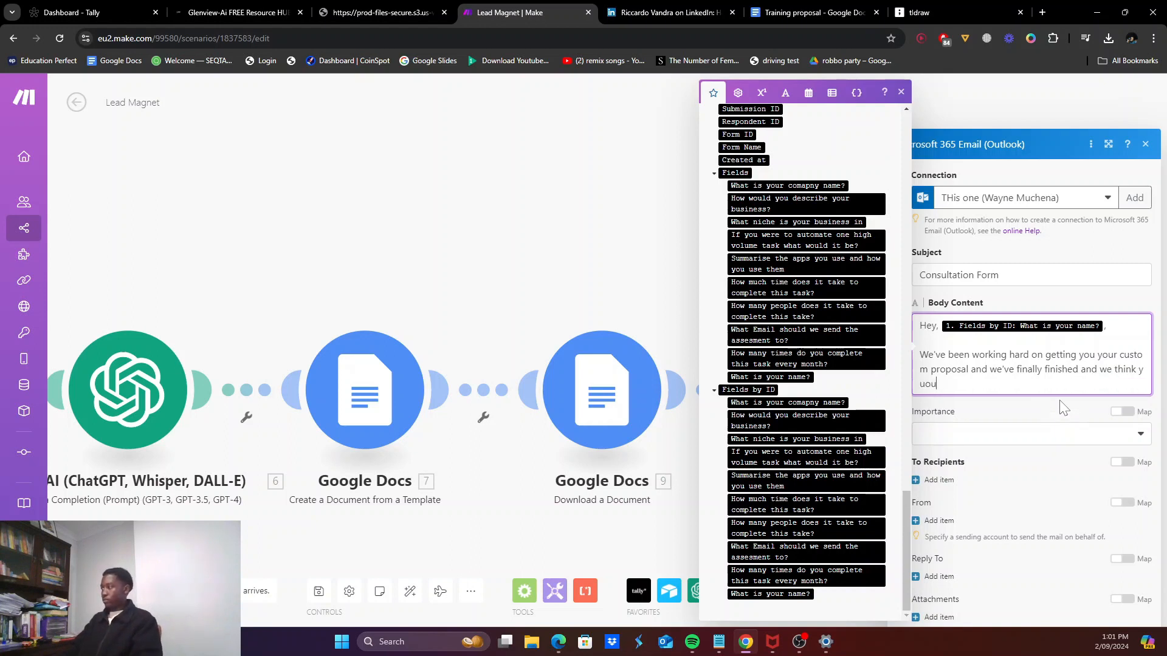
key(BackSpace)
text(ou)
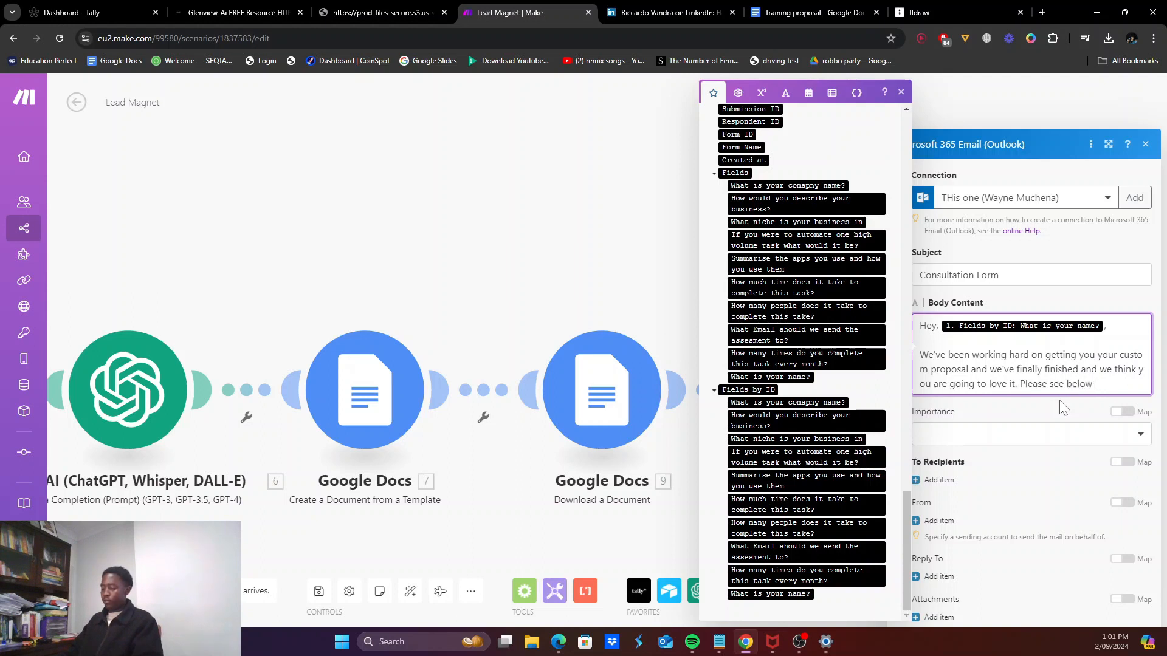
text(tached your document, have a lovely day)
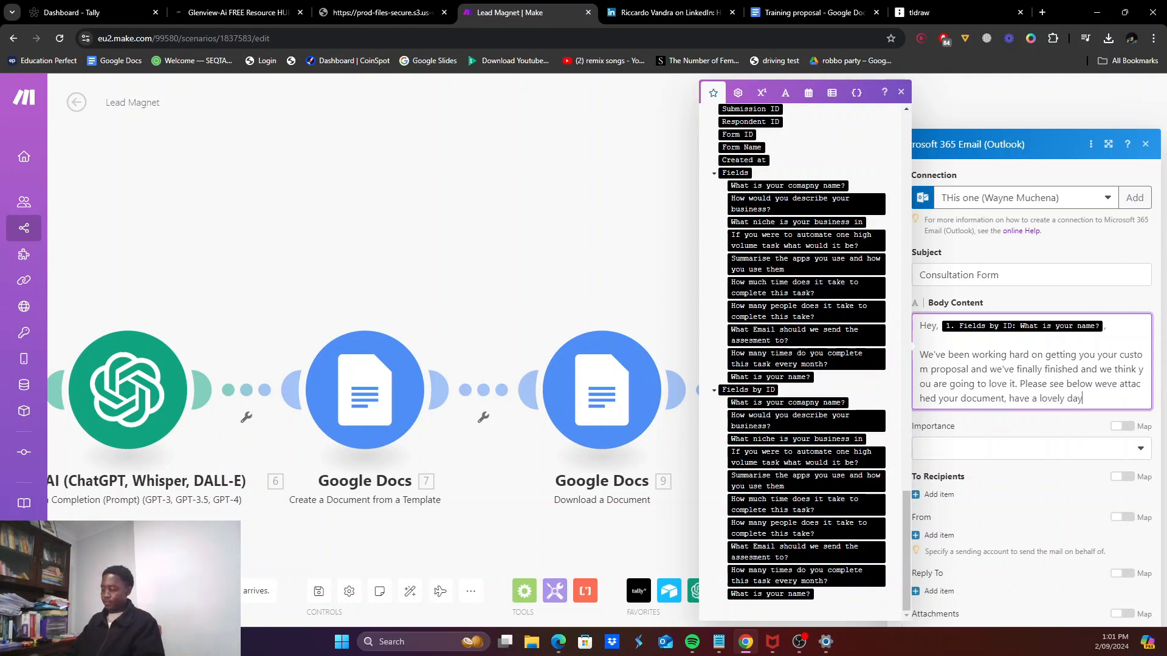
text(.)
key(Return)
key(Return)
text(Sincerely, Wayne)
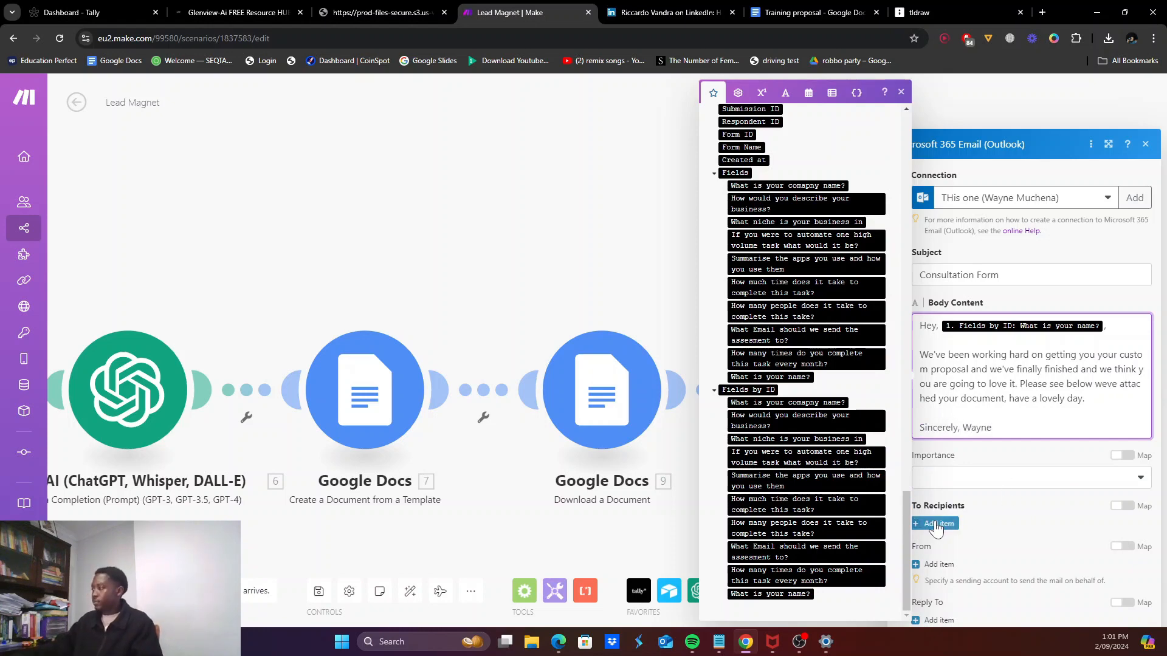
Step: Map the form's email address and name answers as the Outlook email's recipient
click(939, 524)
scroll(826, 371, down, 15)
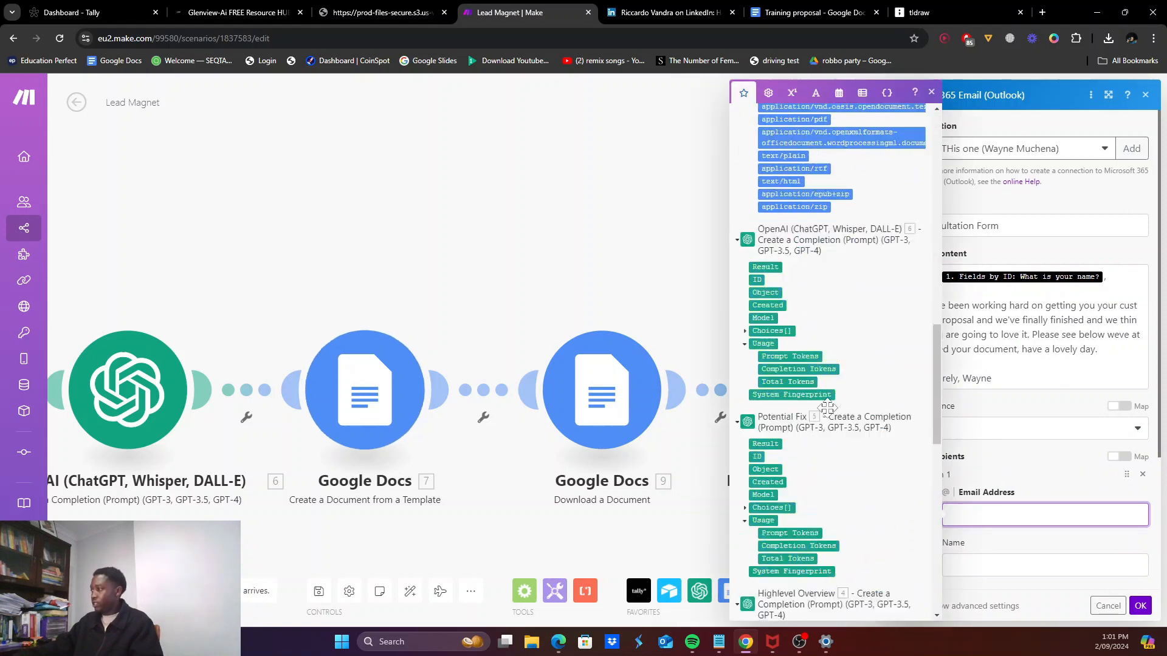
click(797, 556)
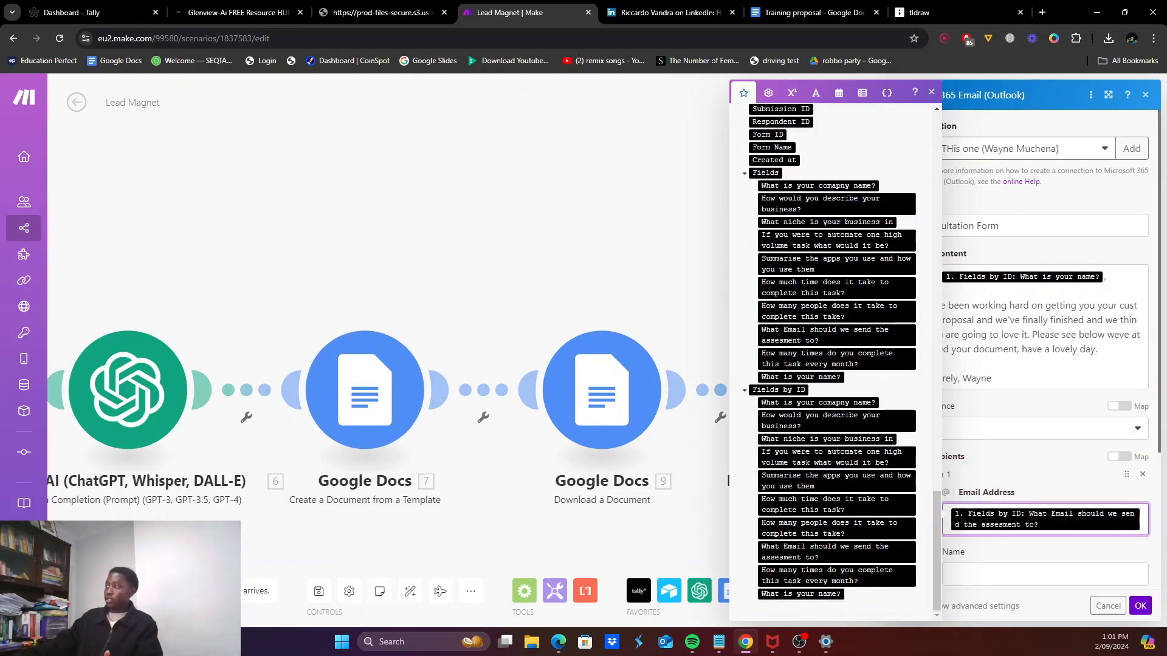
click(1001, 572)
scroll(995, 481, down, 3)
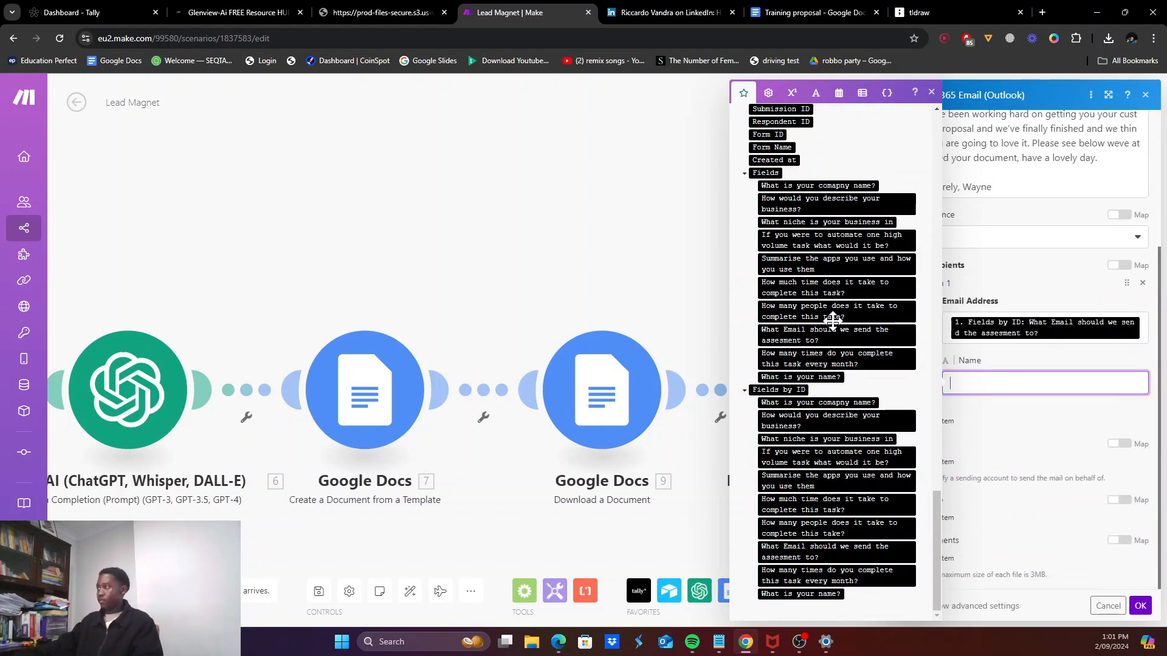
scroll(834, 333, up, 2)
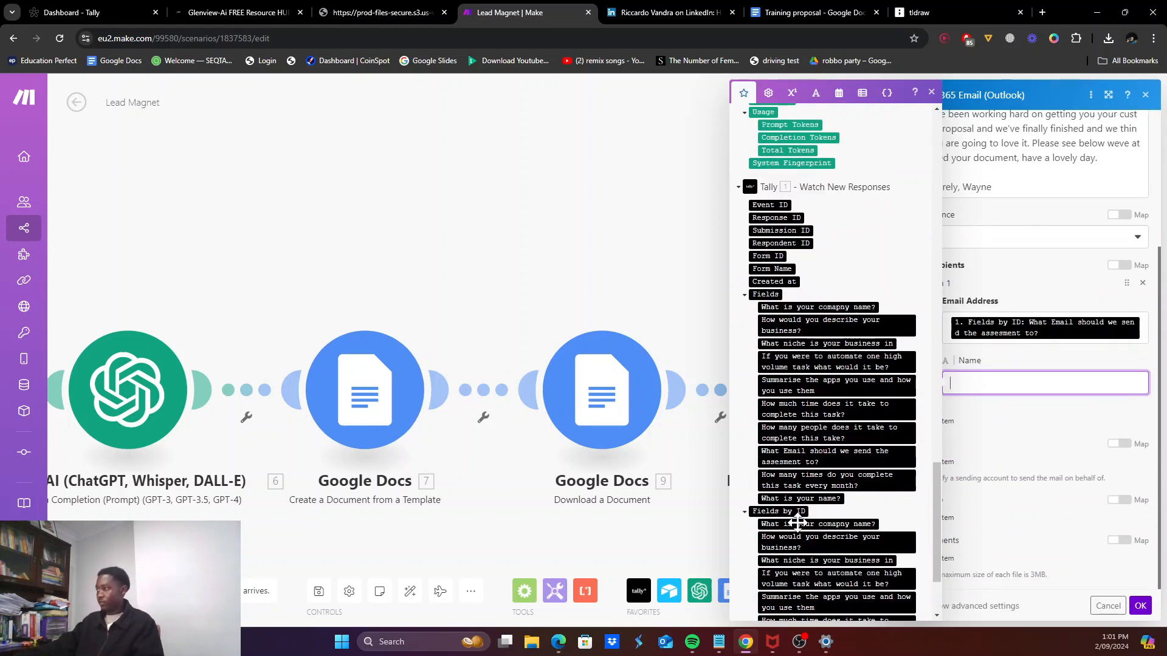
scroll(797, 587, down, 2)
click(800, 593)
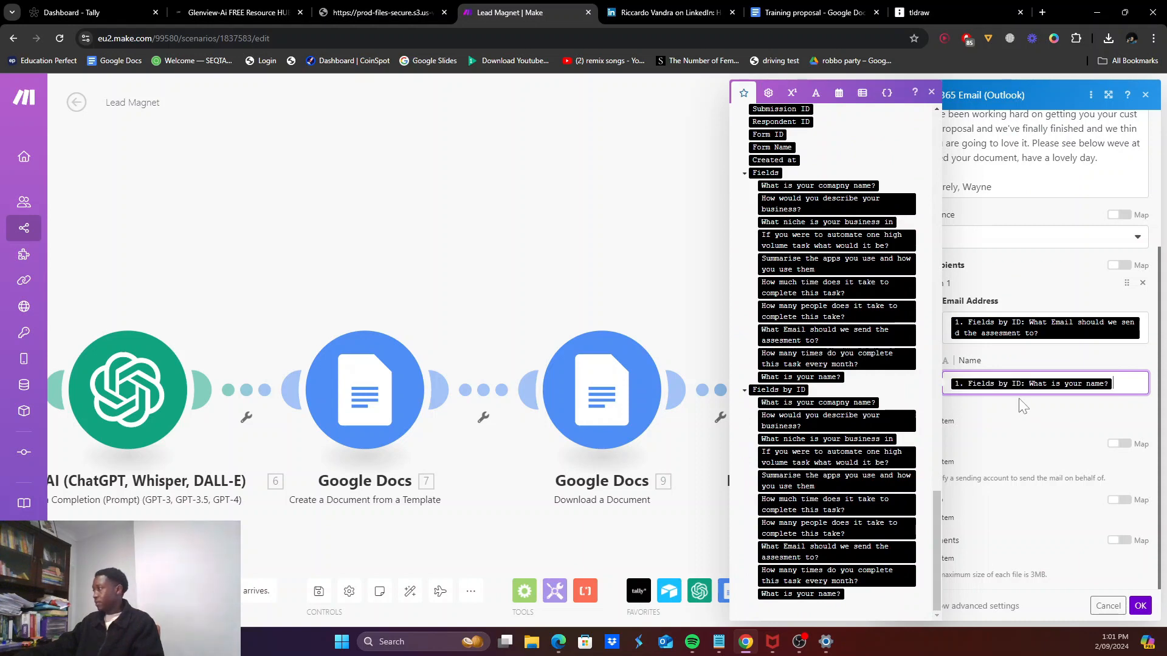
click(1027, 414)
Step: Add a sender entry with the sender's full email address and display name
click(956, 480)
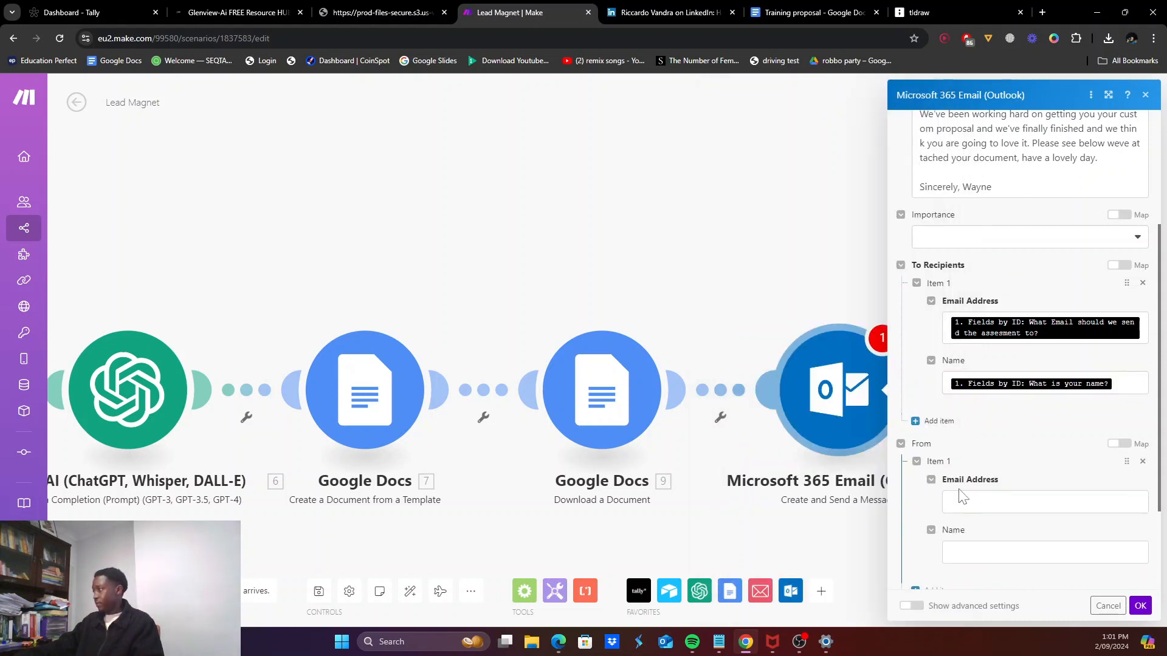
click(970, 500)
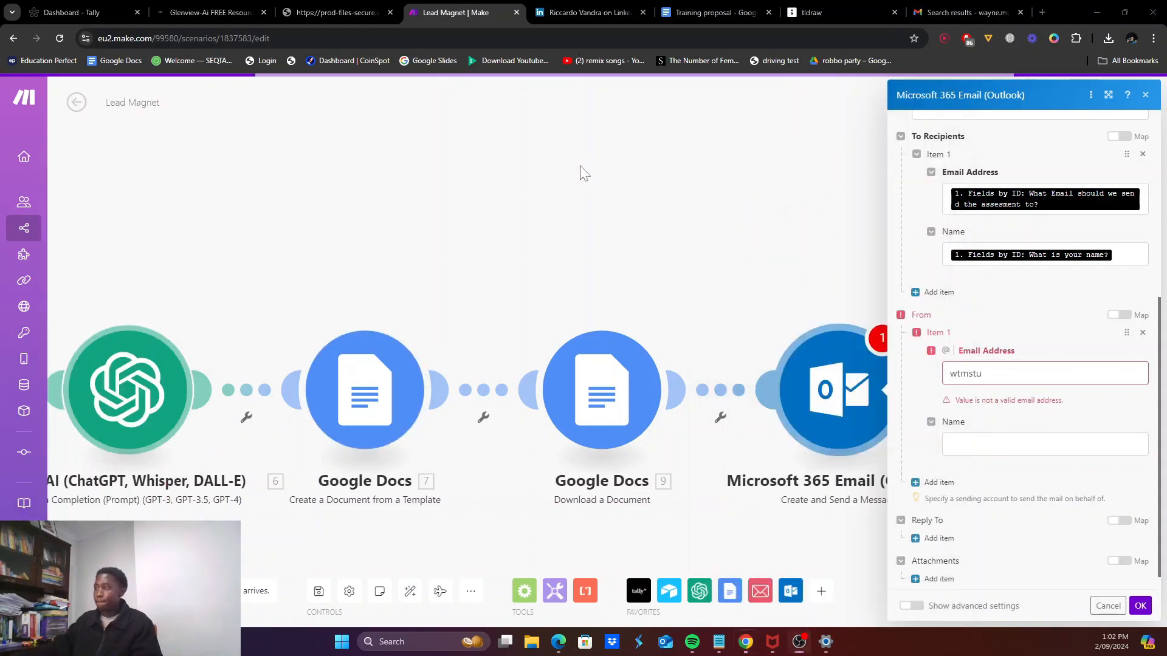
click(580, 166)
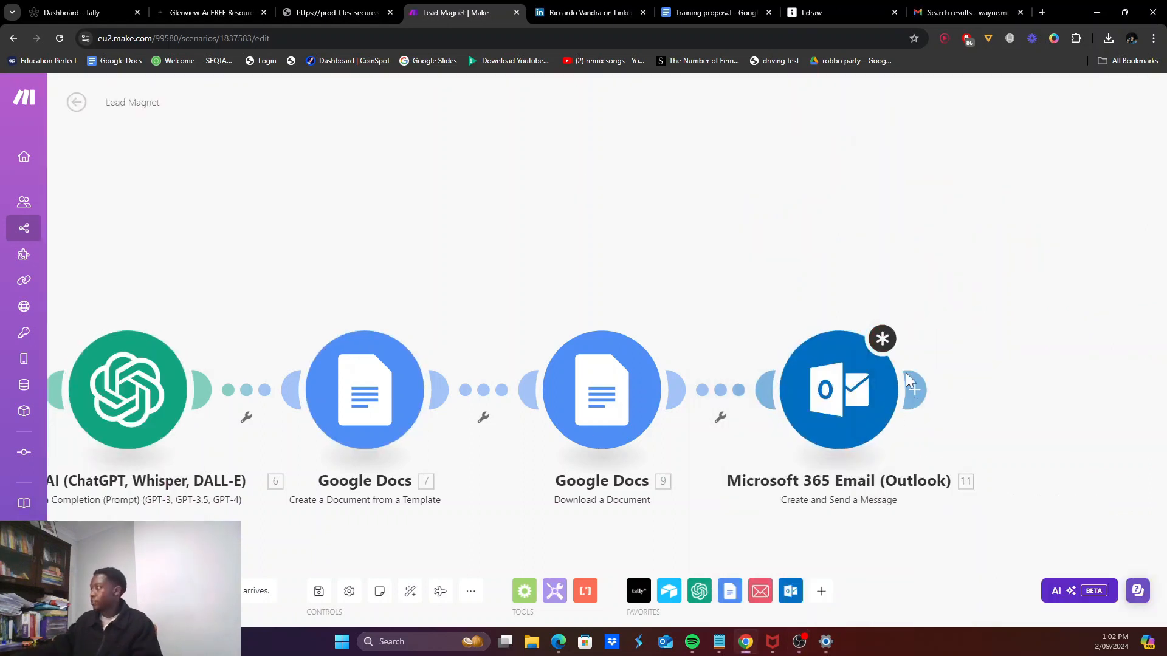
click(822, 382)
click(985, 375)
key(ctrl+a)
key(ctrl+v)
click(984, 420)
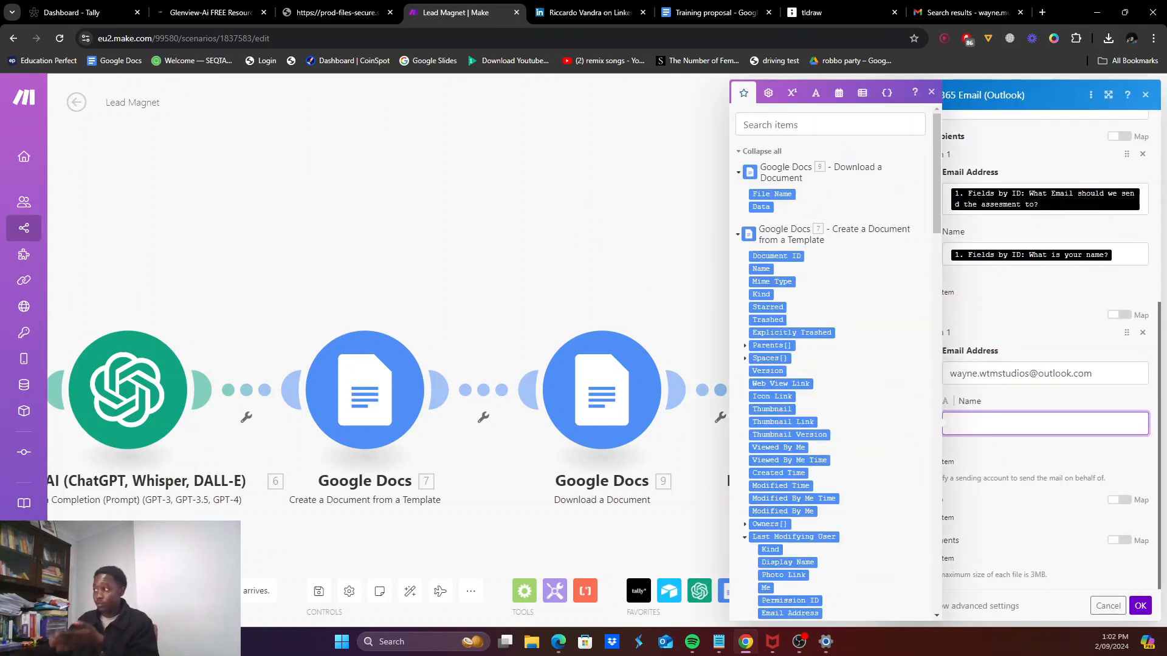
click(1000, 478)
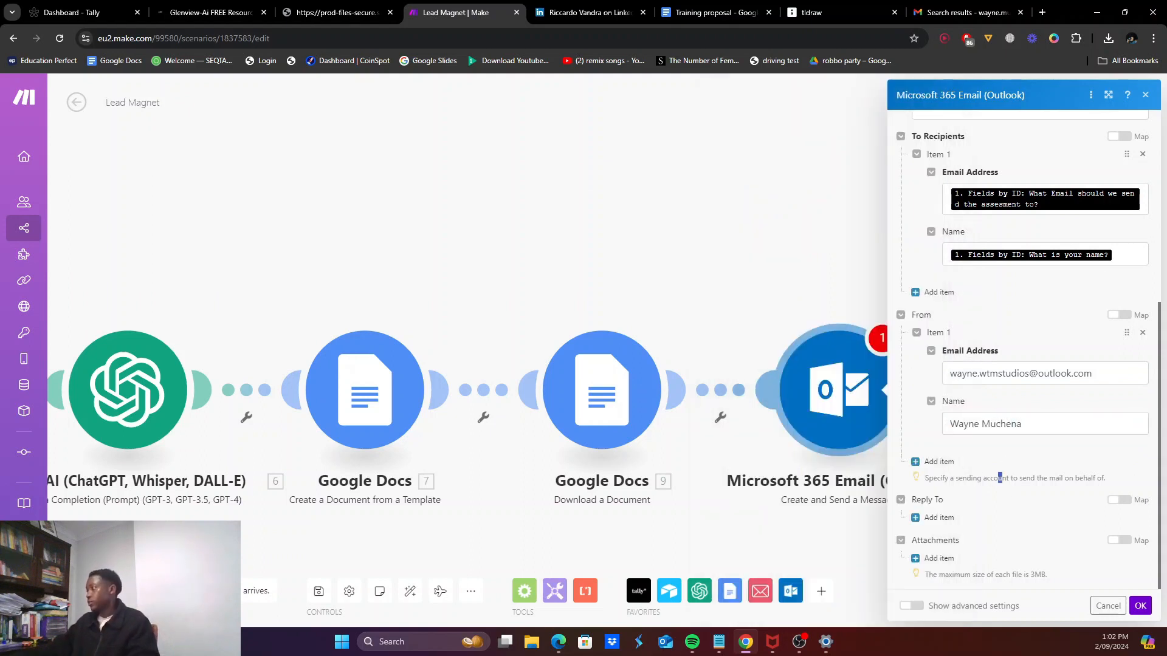
Step: Attach the downloaded document, set the email importance to Normal, and save the module
click(939, 558)
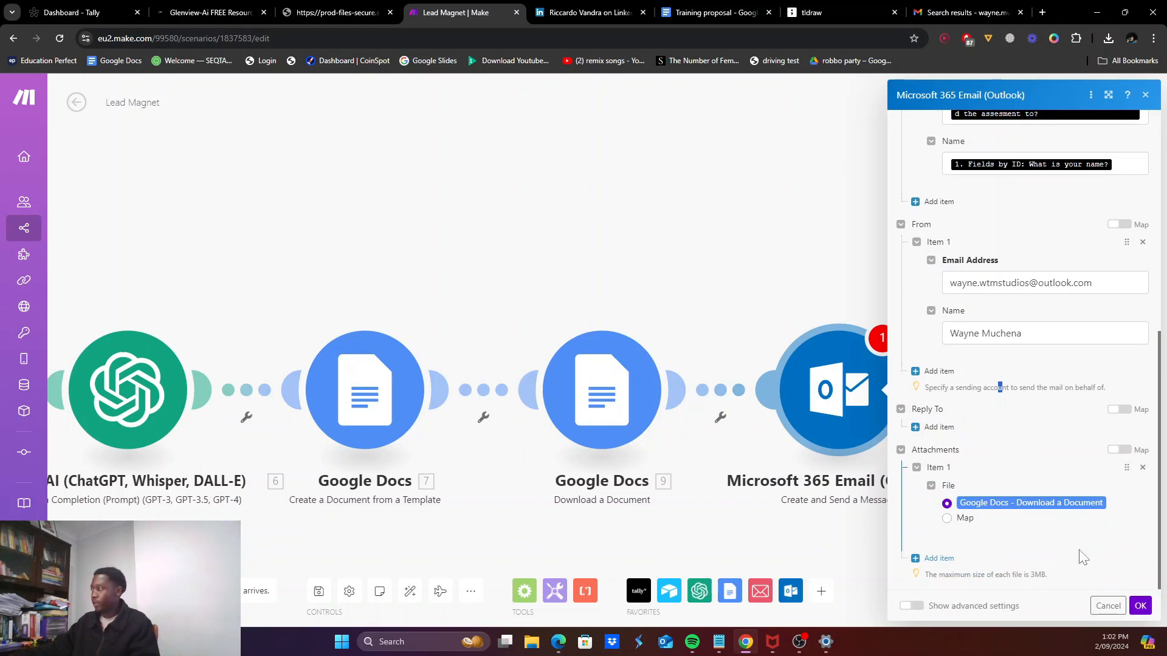
click(1141, 606)
click(888, 391)
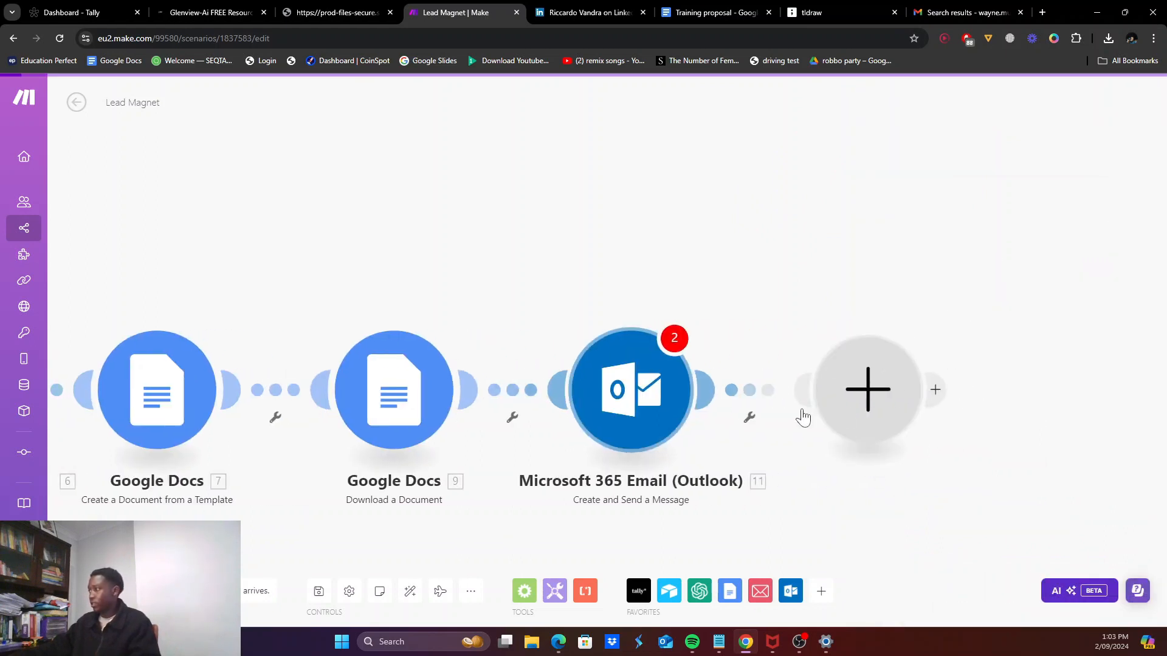
click(637, 383)
click(637, 383)
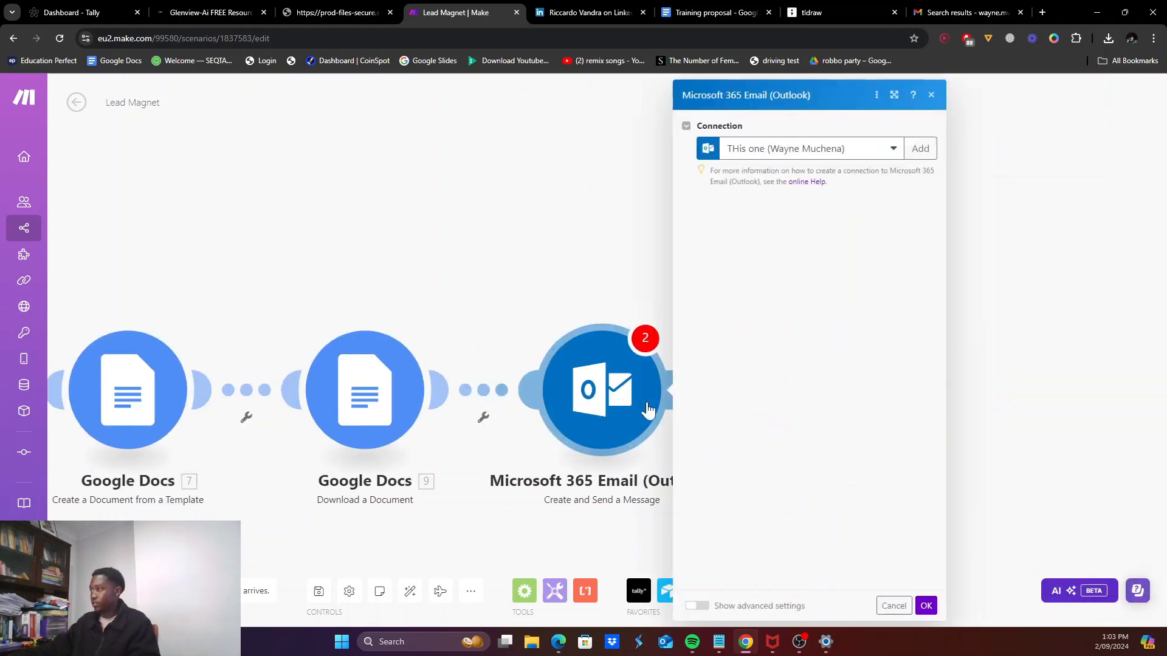
scroll(801, 412, down, 4)
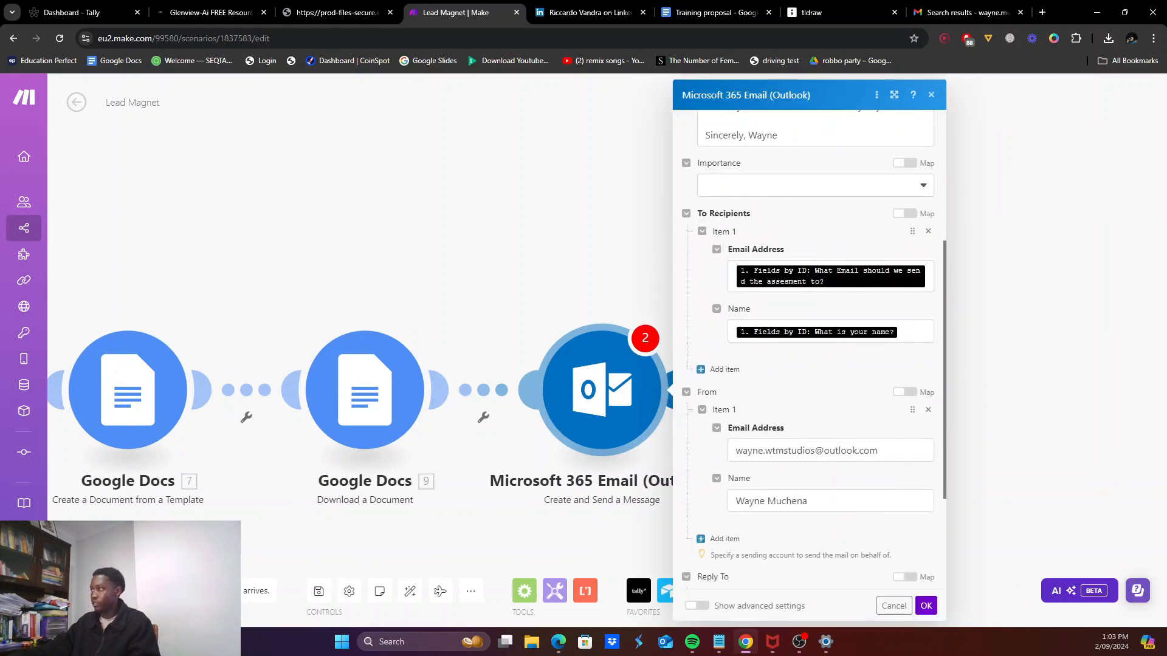
click(778, 200)
click(754, 250)
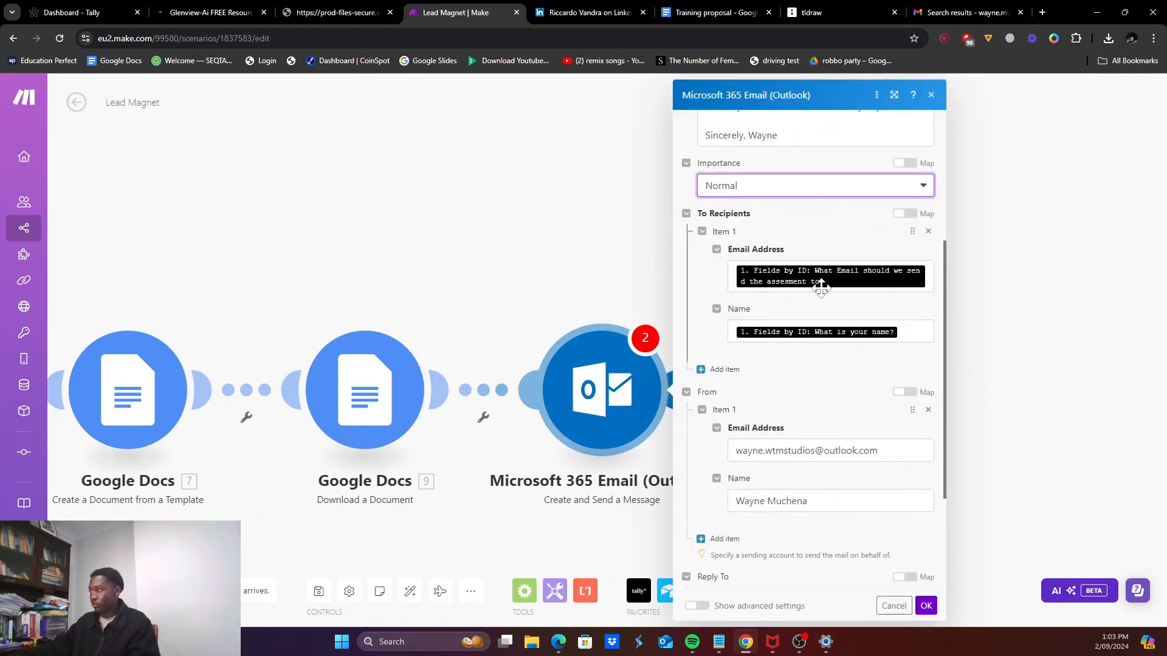
scroll(784, 420, down, 3)
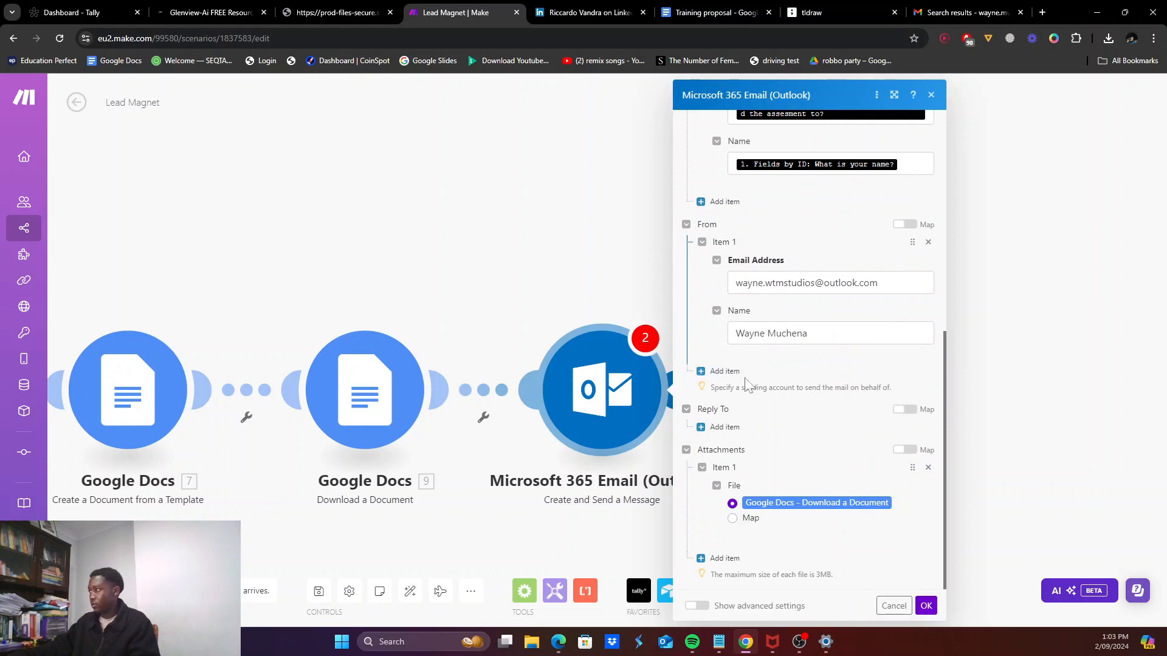
click(925, 606)
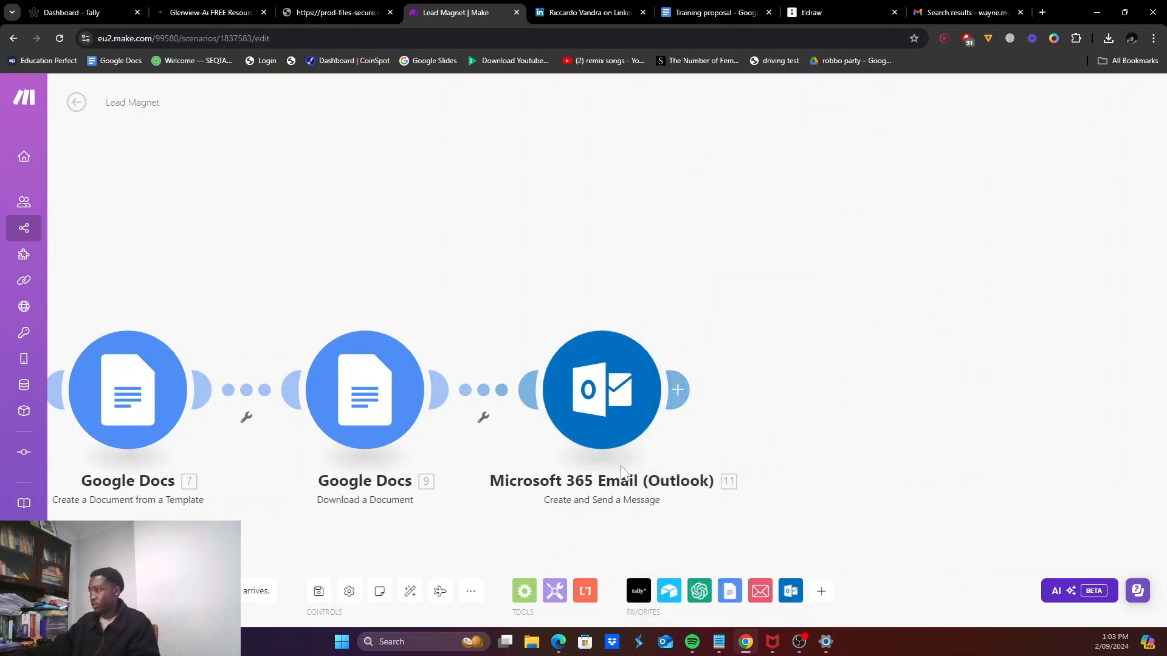
Step: Auto-align the scenario layout and add a third route to the Router
scroll(684, 315, down, 5)
scroll(426, 320, up, 3)
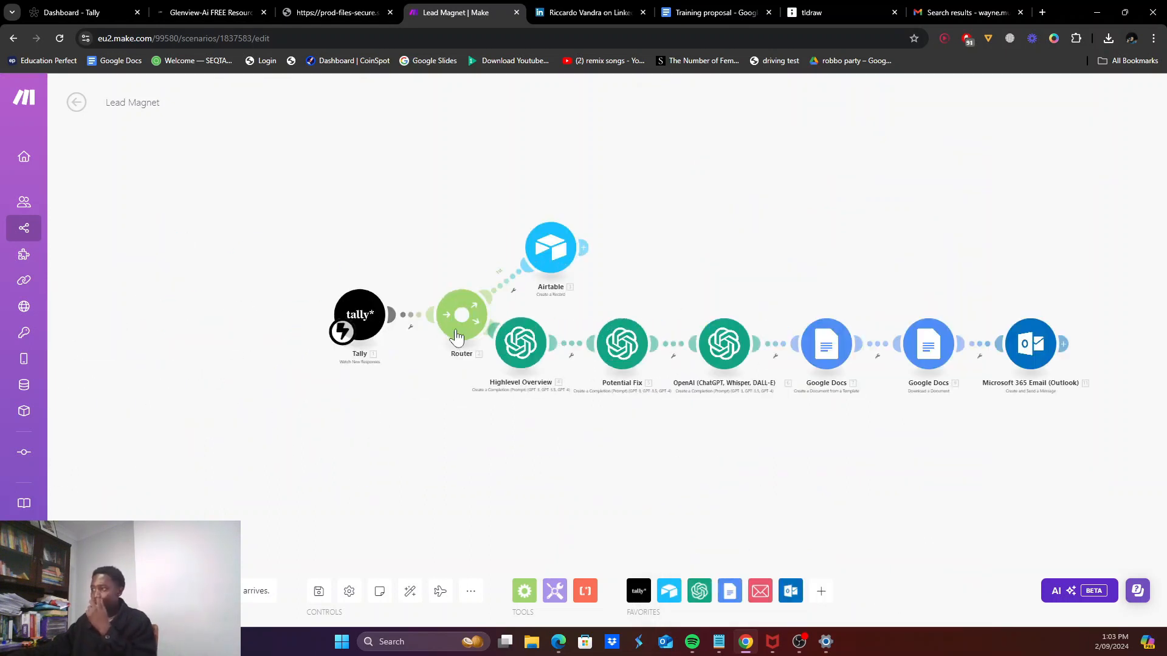
click(410, 591)
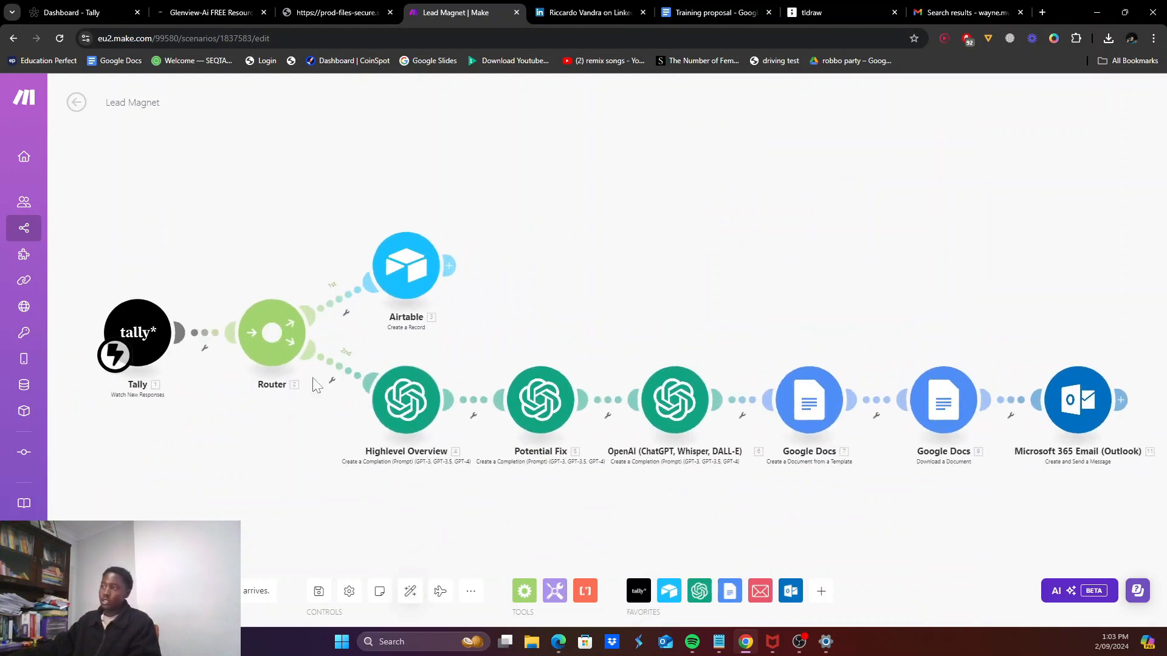
click(281, 349)
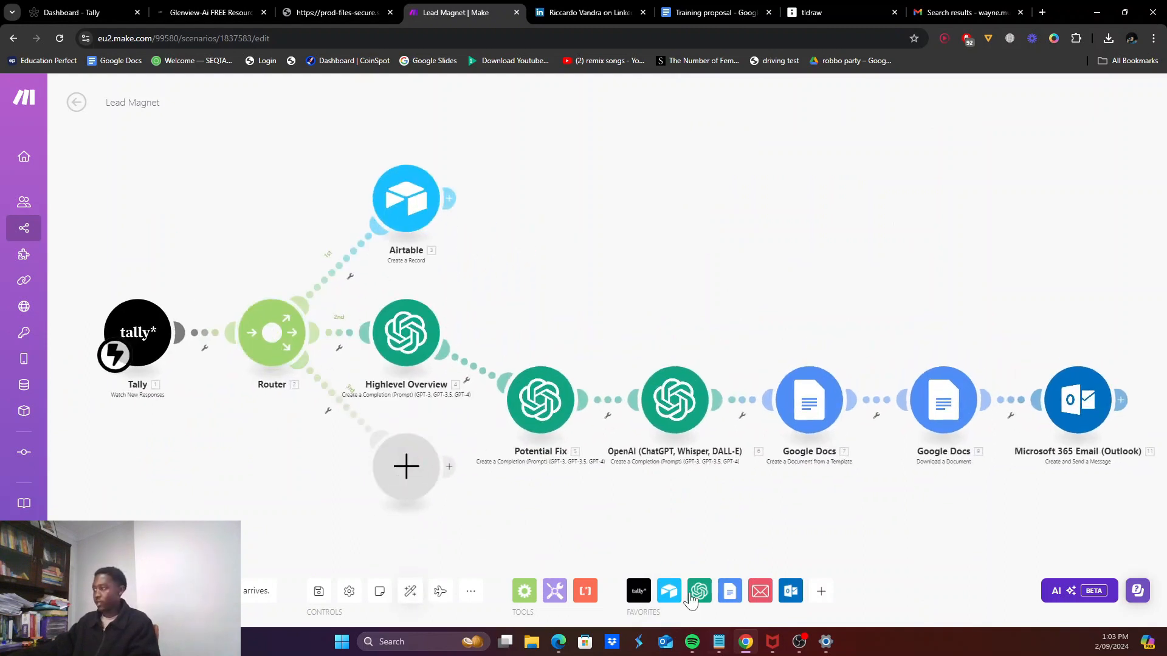
Step: Put a Microsoft 365 Email (Outlook) 'Create and Send a Message' module on the new route
click(790, 591)
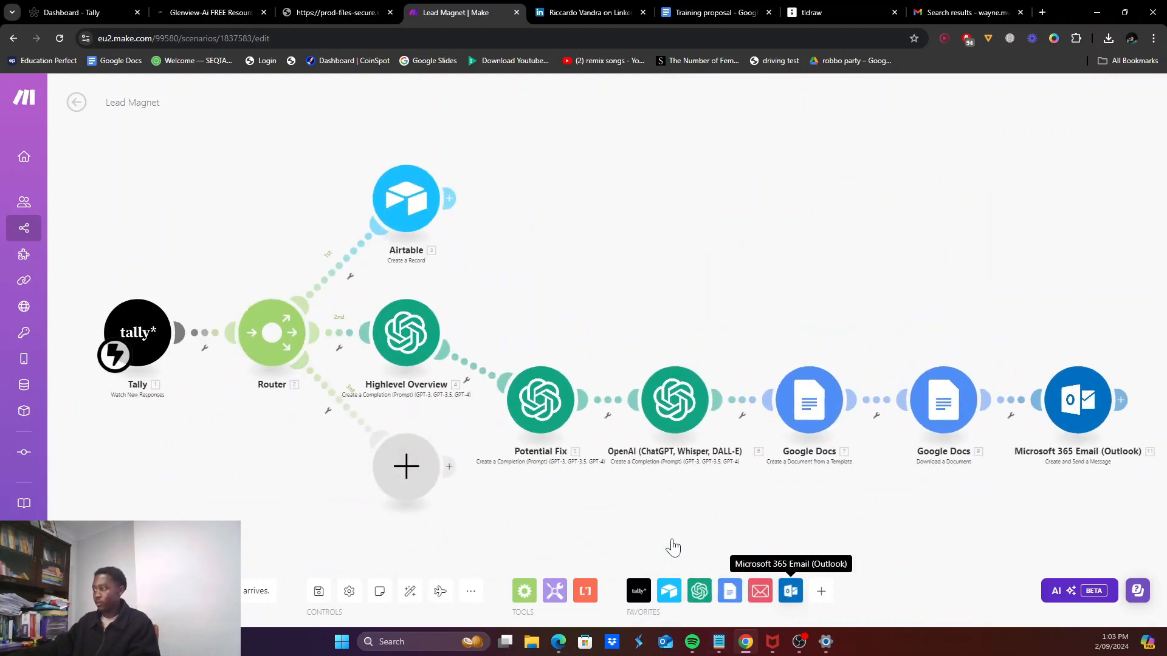
click(645, 488)
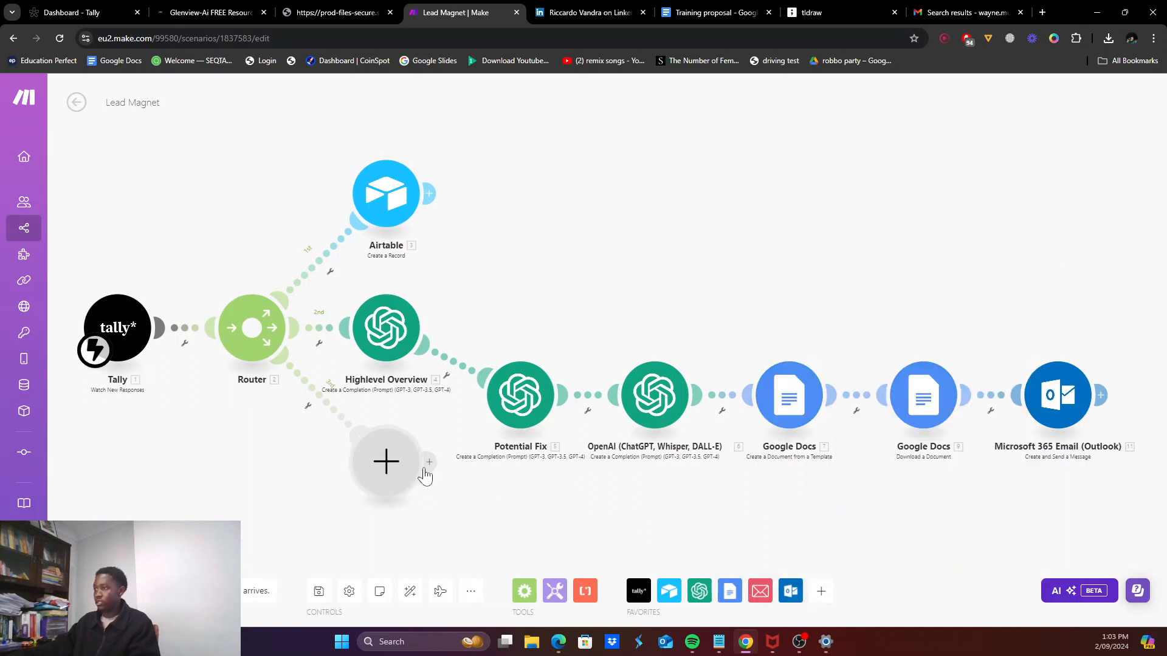
click(387, 461)
scroll(498, 471, down, 2)
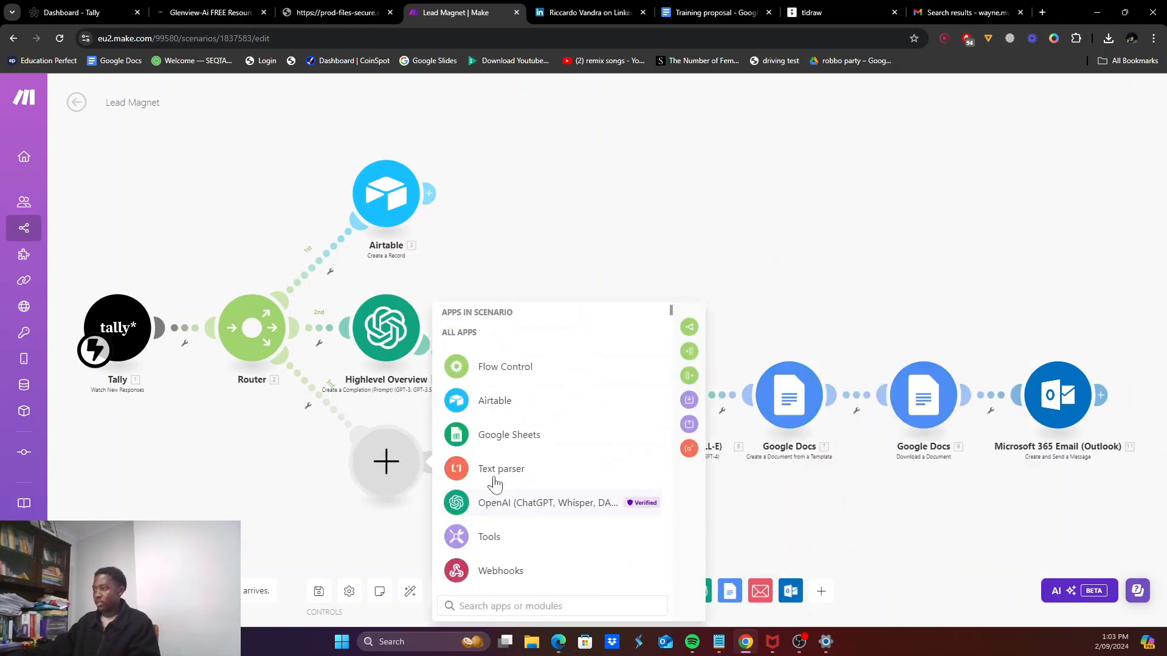
click(497, 408)
scroll(517, 453, down, 1)
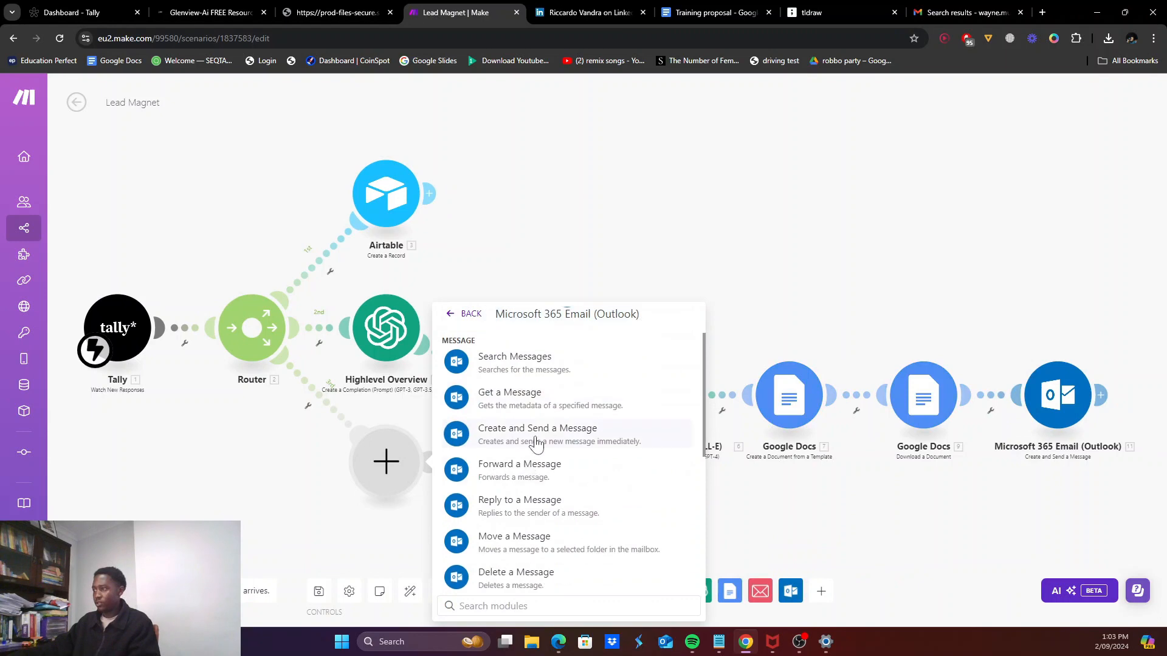
click(533, 443)
click(541, 275)
Step: Use the existing Outlook connection and set the subject to 'New Lead Inputted'
click(559, 198)
click(529, 282)
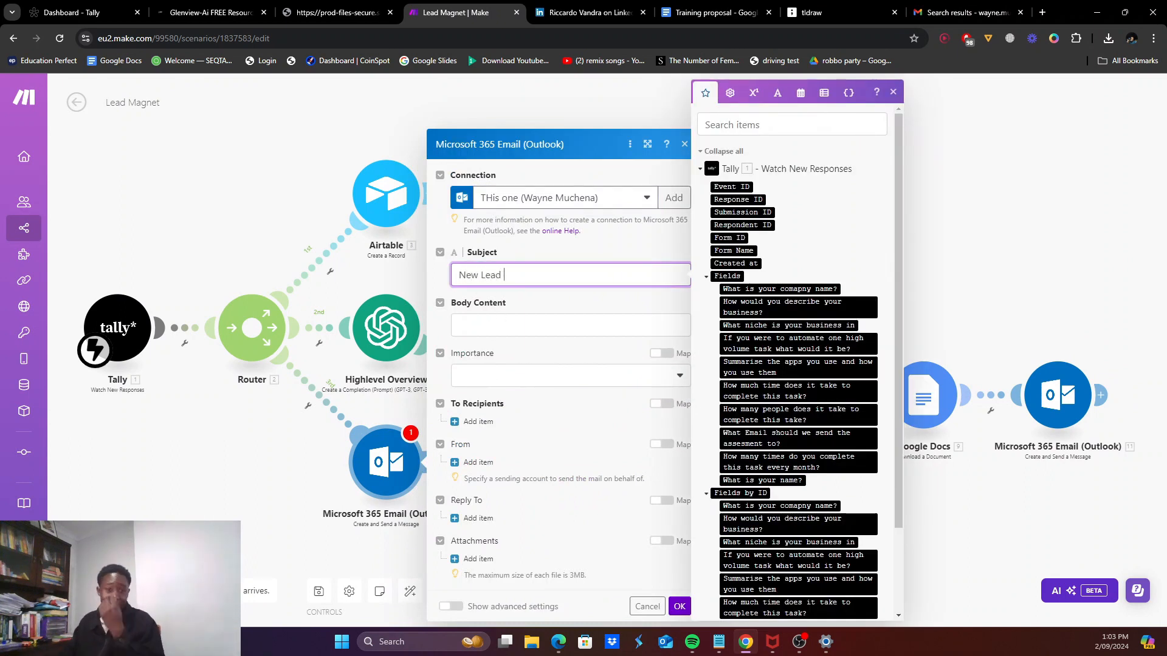
text(New Lead )
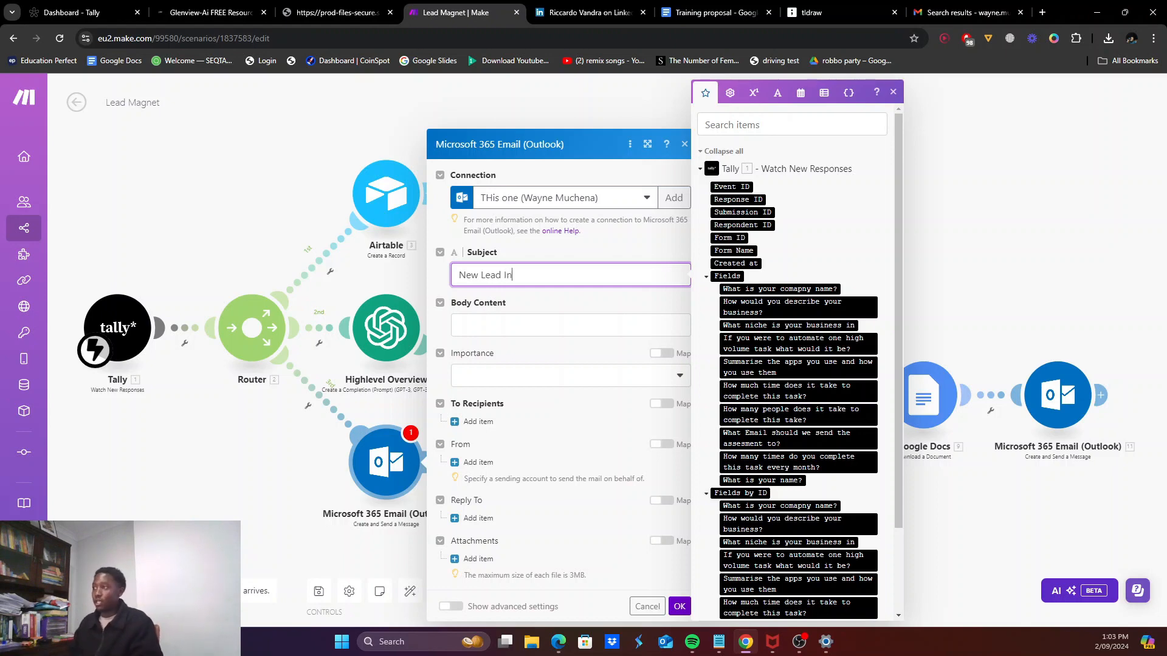
text(Inputted)
key(Tab)
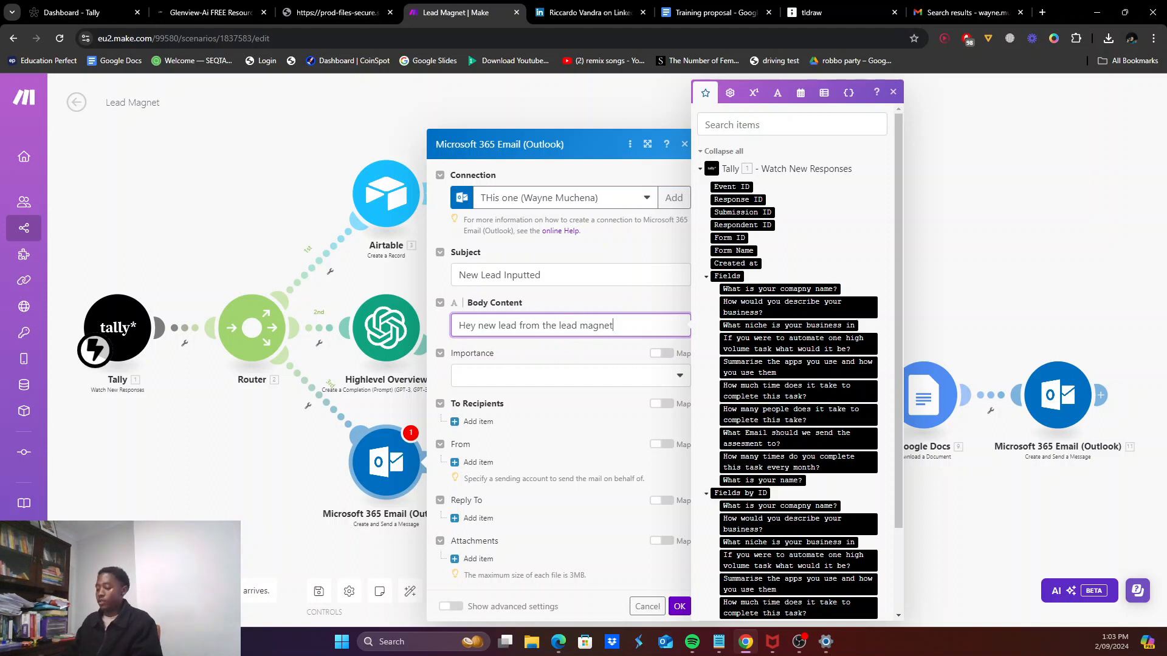
Step: Write 'Here is the information' in the body, followed by the company, description, niche and name answers
key(Return)
key(Return)
text(Here is the information)
key(Return)
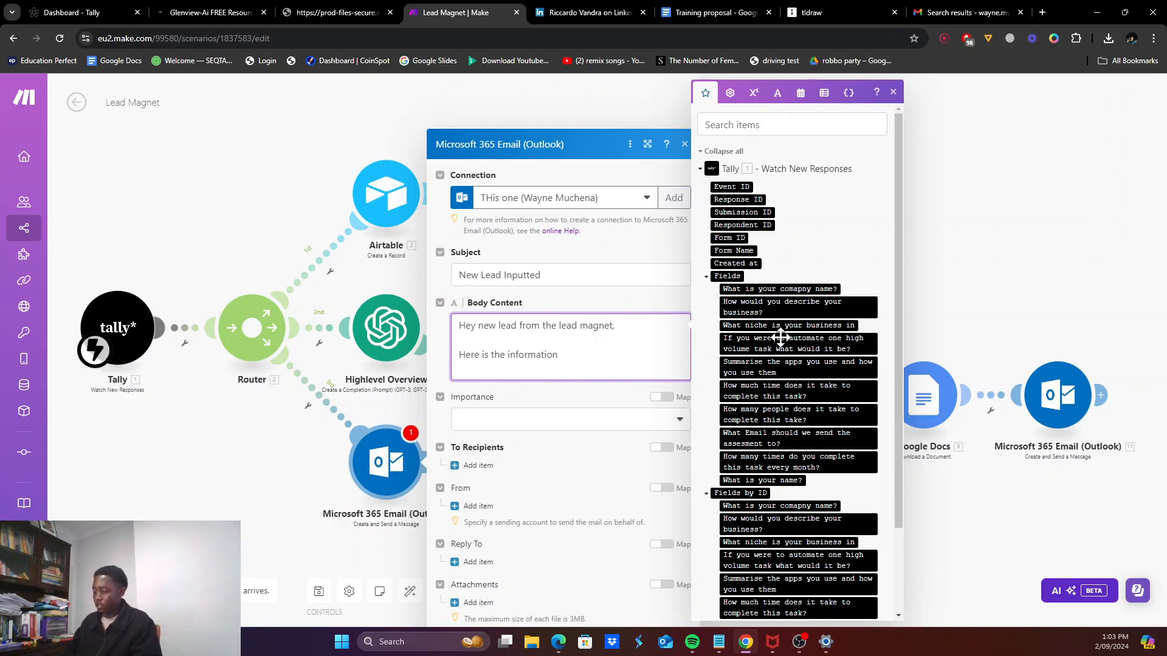
click(763, 289)
click(775, 305)
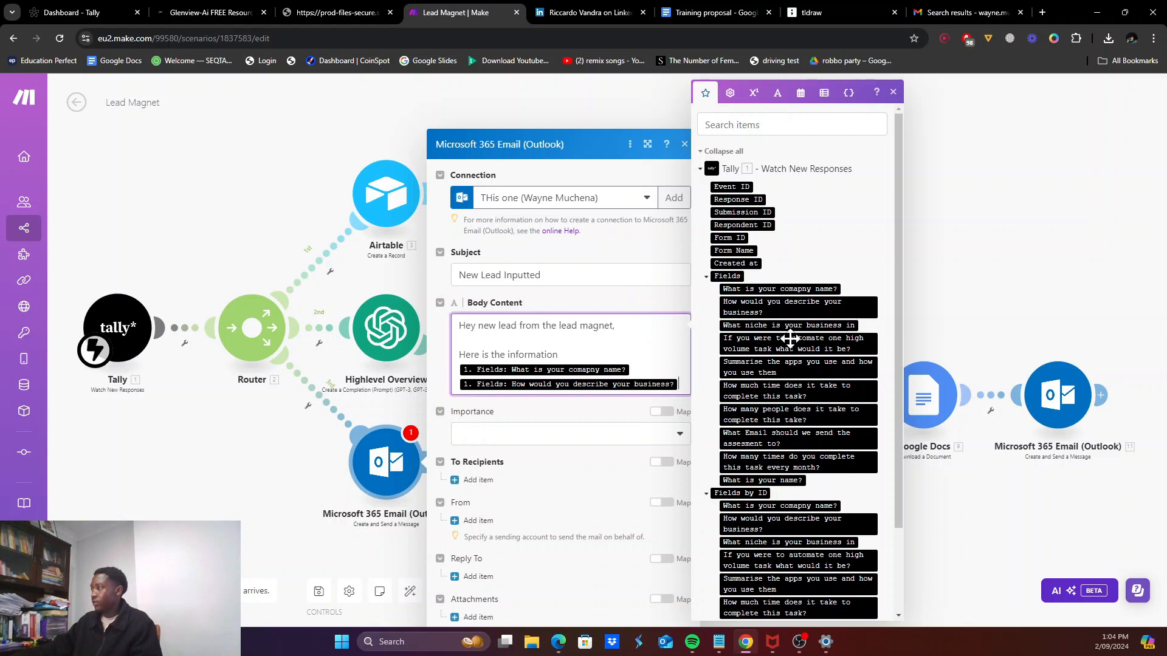
click(793, 325)
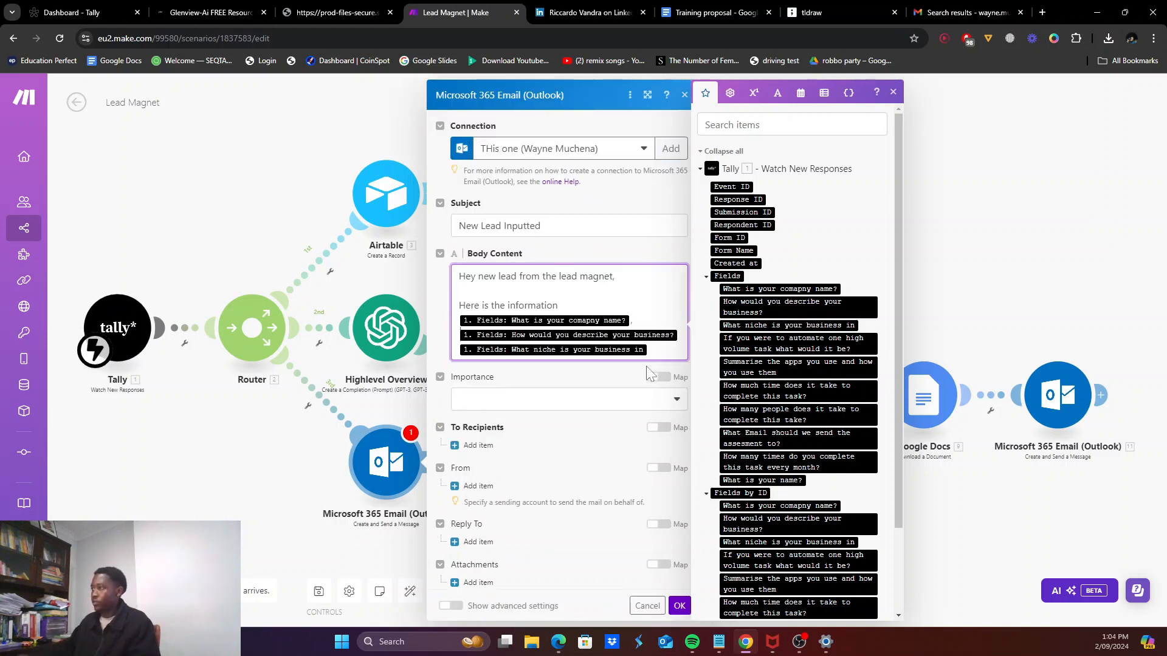
text(m)
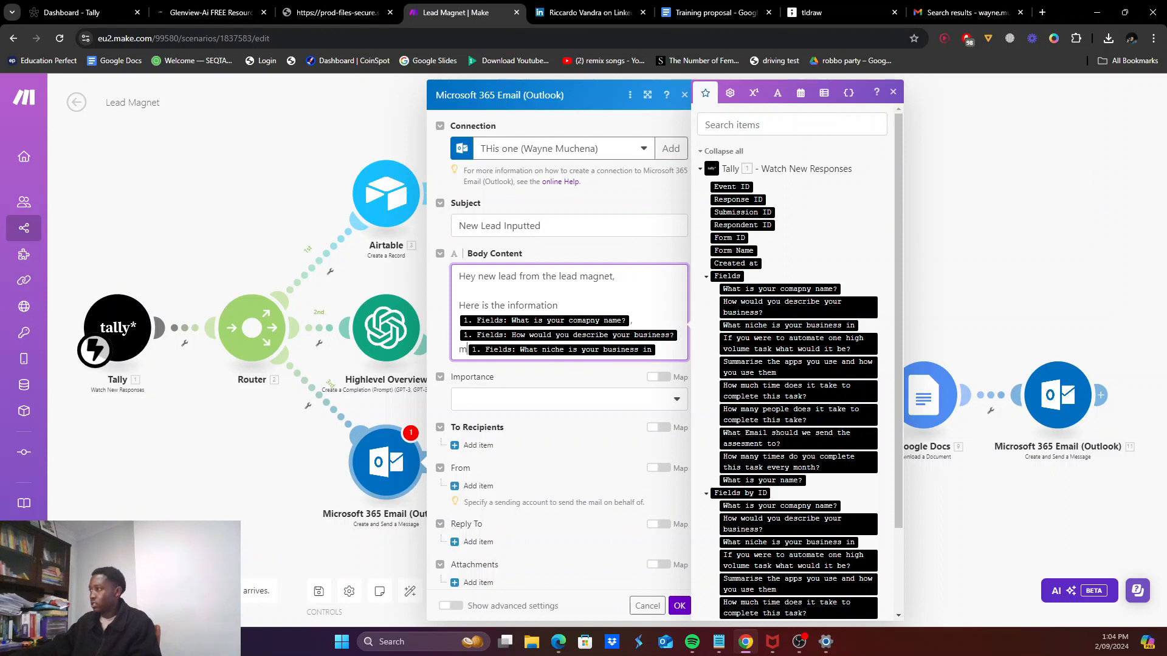
key(BackSpace)
text(,)
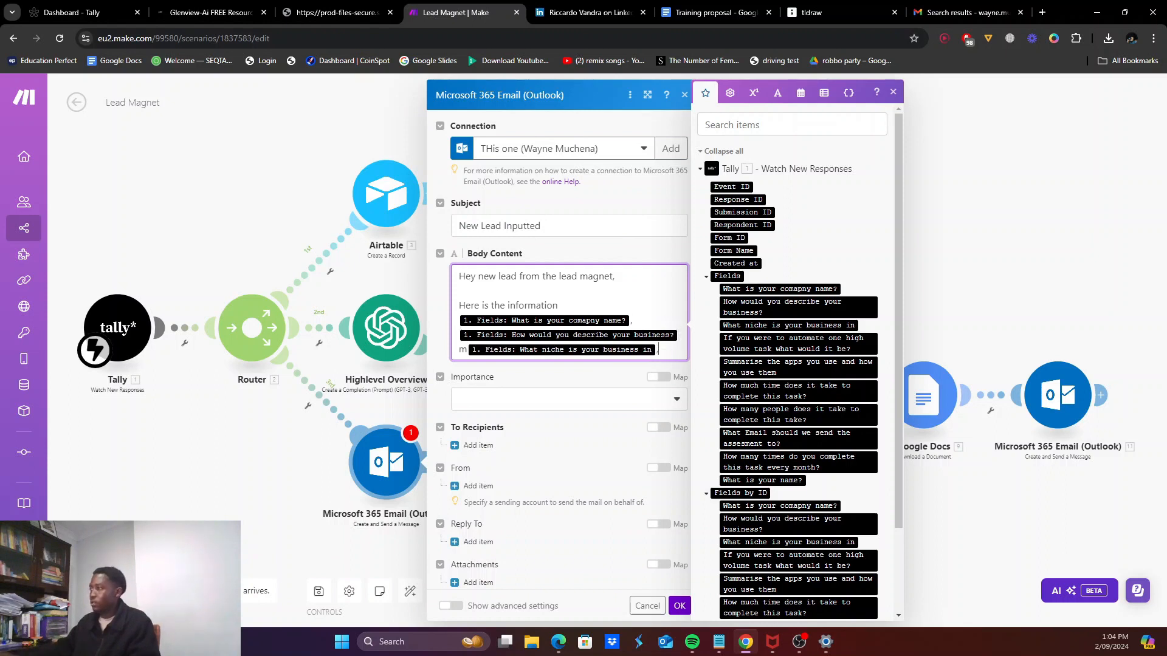
click(464, 348)
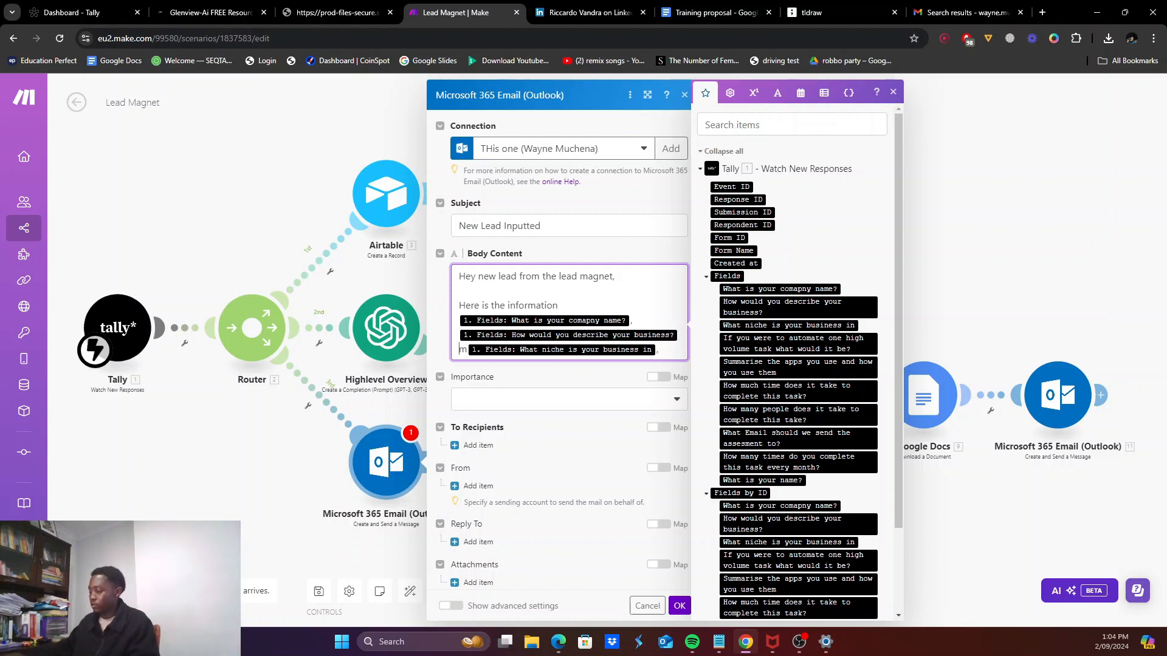
key(BackSpace)
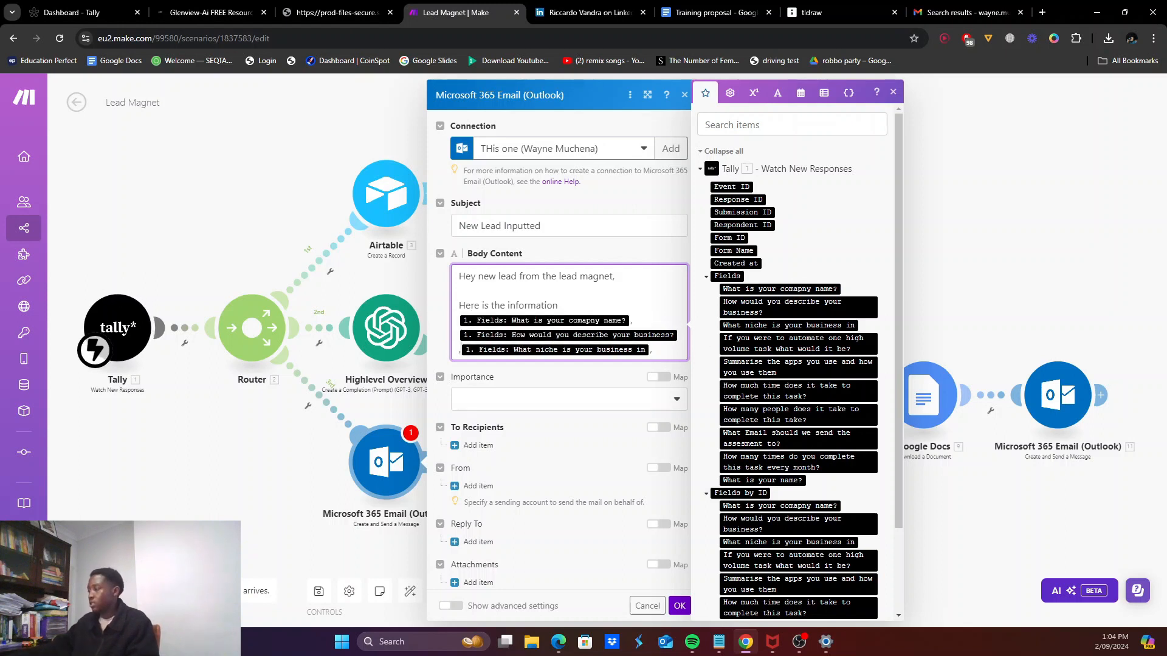
key(Return)
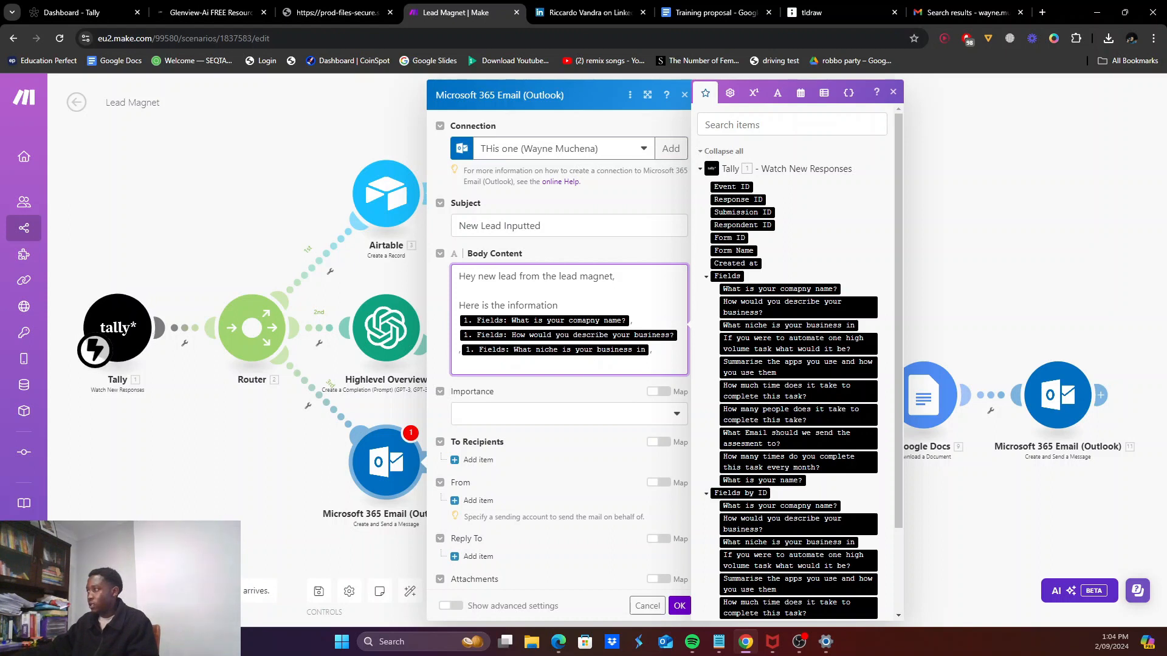
click(763, 480)
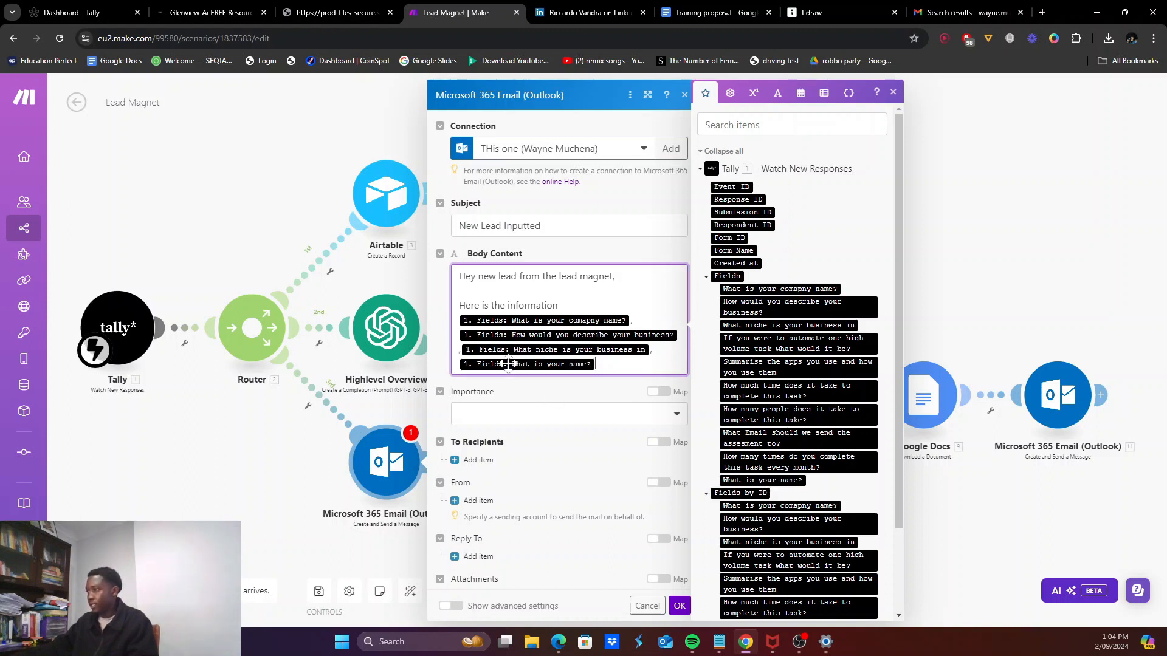
Step: Set importance to Normal and add a fixed recipient with their email address and name
scroll(529, 347, down, 1)
click(513, 377)
click(481, 437)
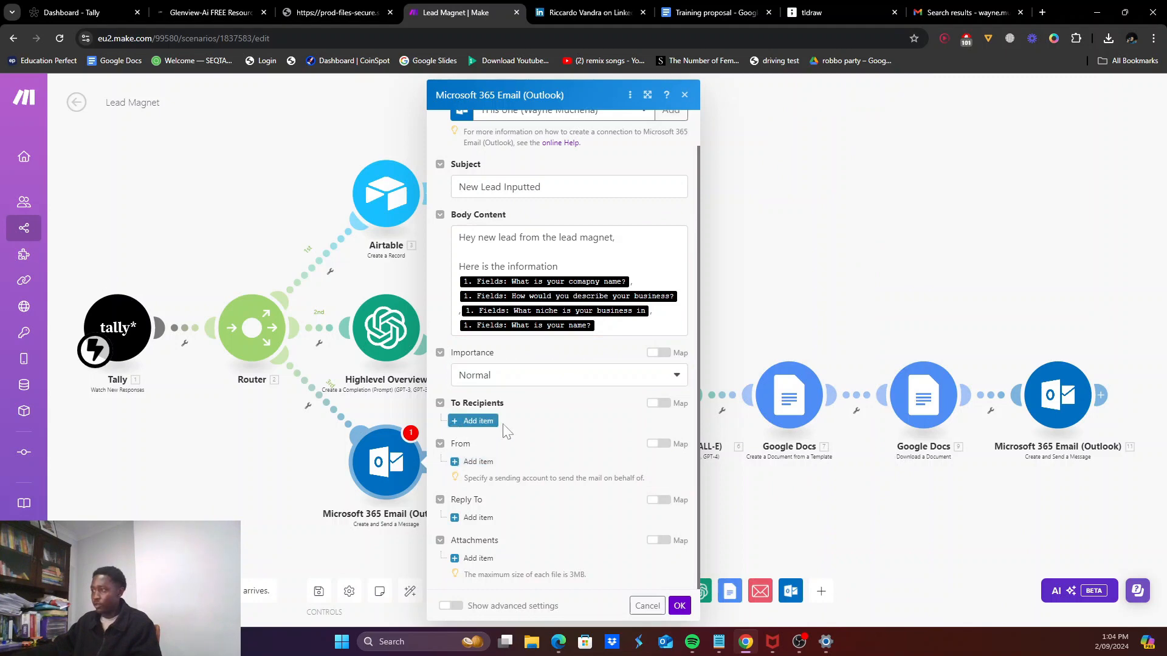
click(479, 420)
scroll(568, 365, down, 2)
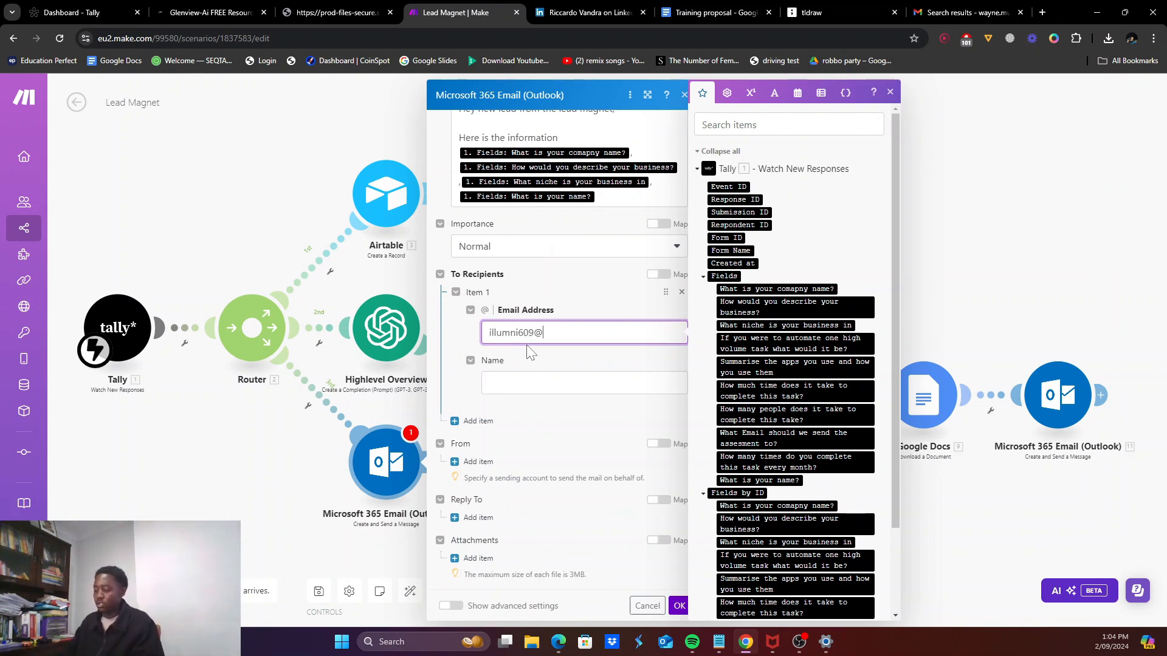
text(l.com)
key(Tab)
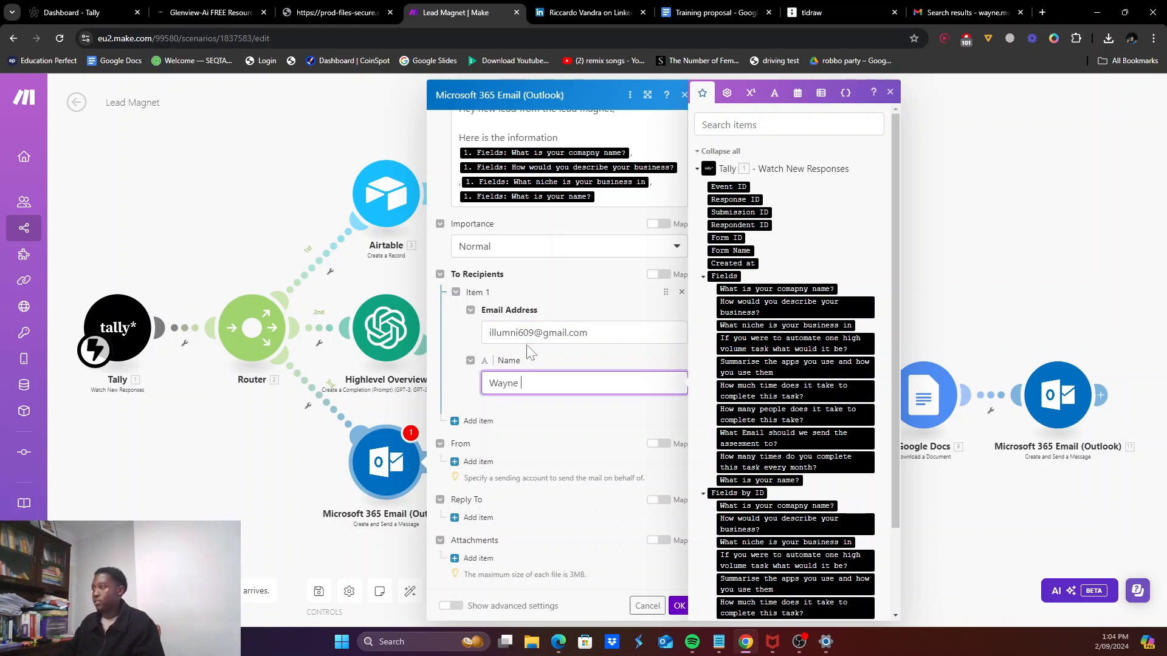
text(Wayne)
key(BackSpace)
key(BackSpace)
key(BackSpace)
key(BackSpace)
key(BackSpace)
key(BackSpace)
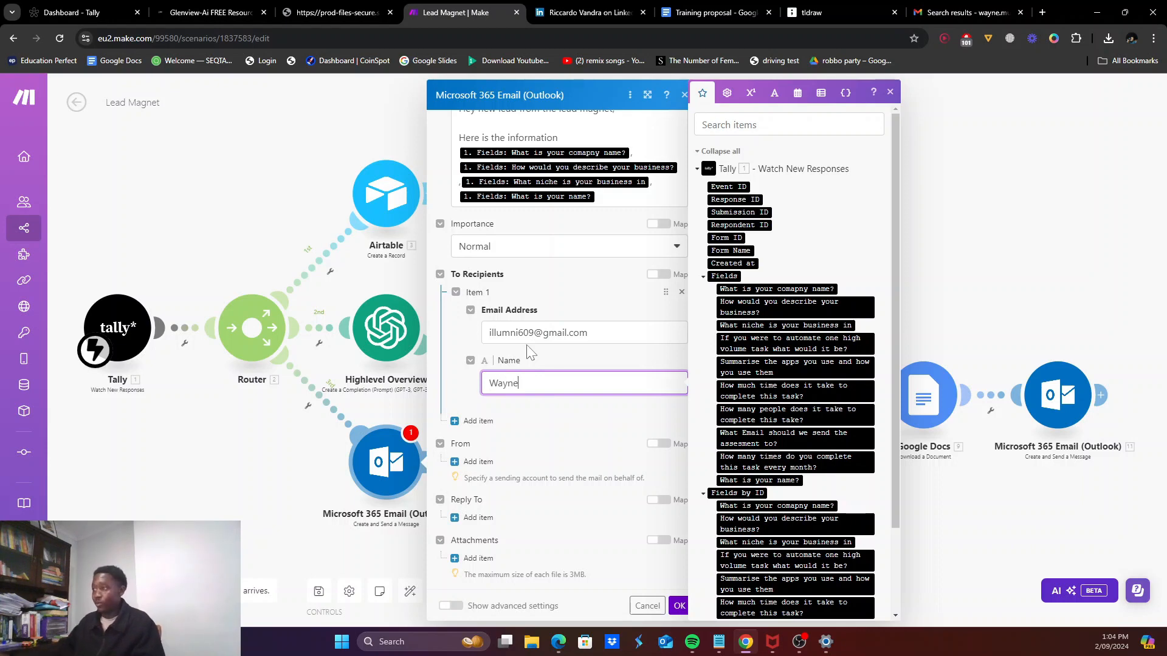
Step: Add the sender's email address and name, then save the new email module
click(476, 462)
key(ctrl+v)
click(566, 547)
text(wa)
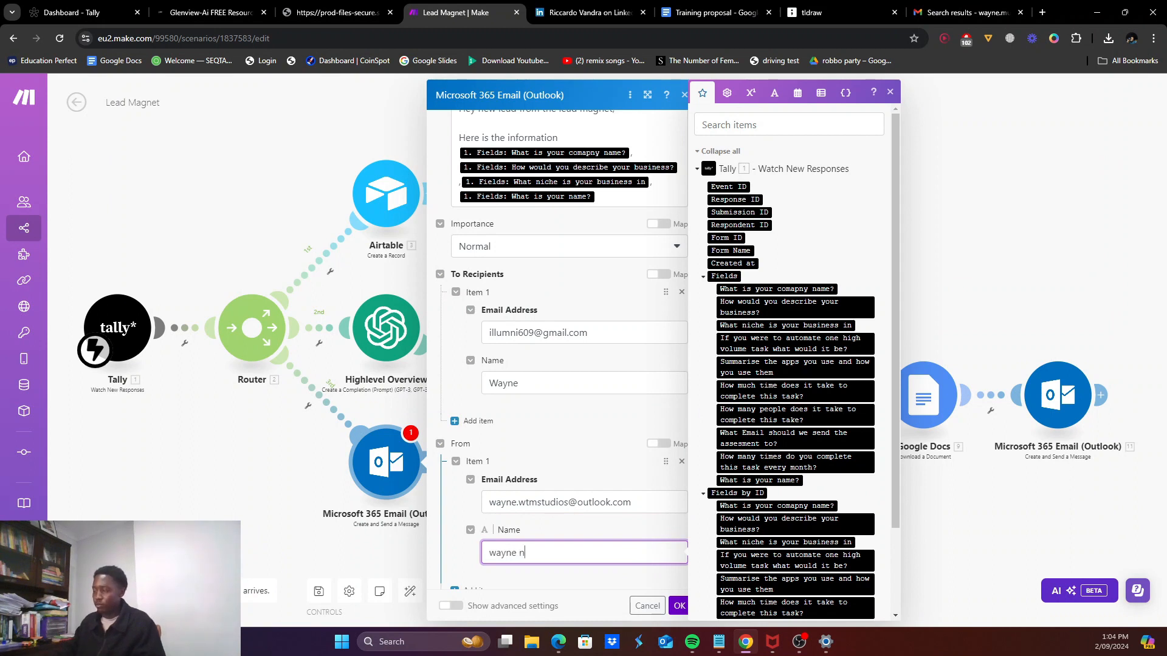
key(ctrl+a)
text(Muchena)
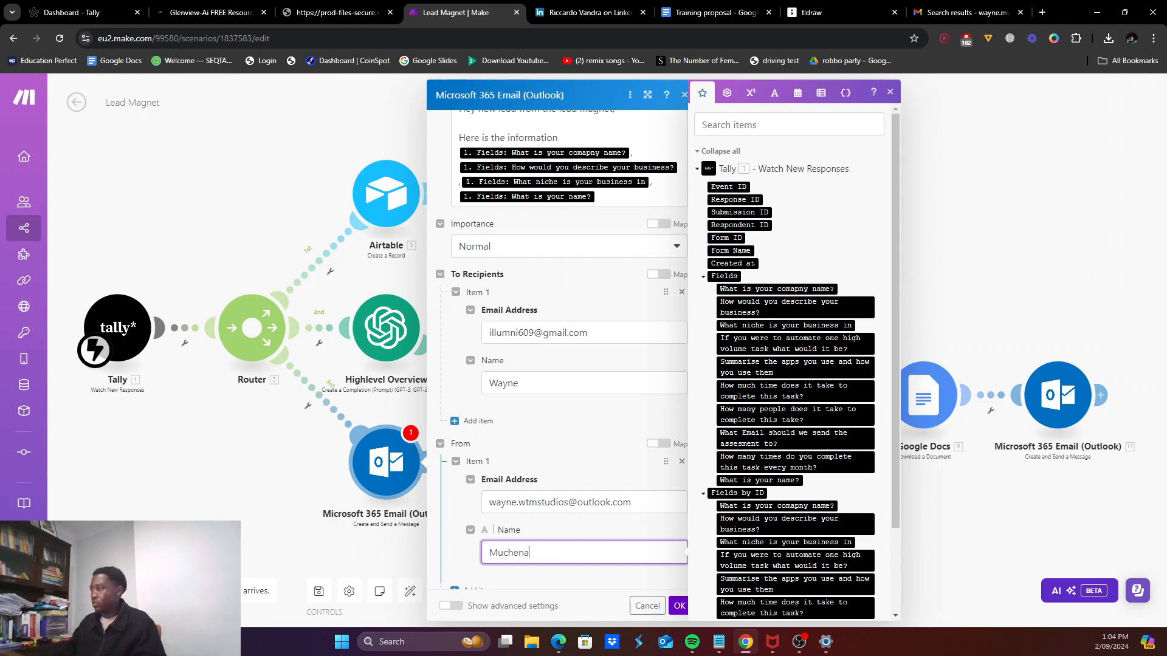
scroll(562, 365, down, 2)
click(678, 606)
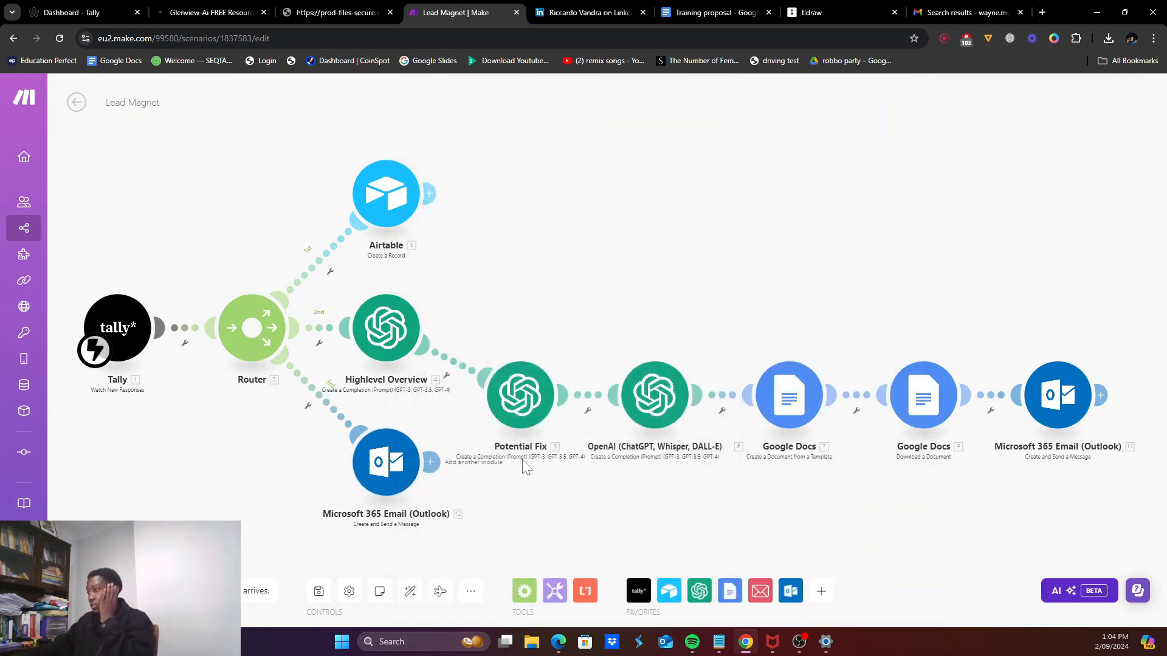
Step: Auto-align the layout, start and then stop a test run, and switch to Tally
scroll(465, 442, down, 2)
click(411, 592)
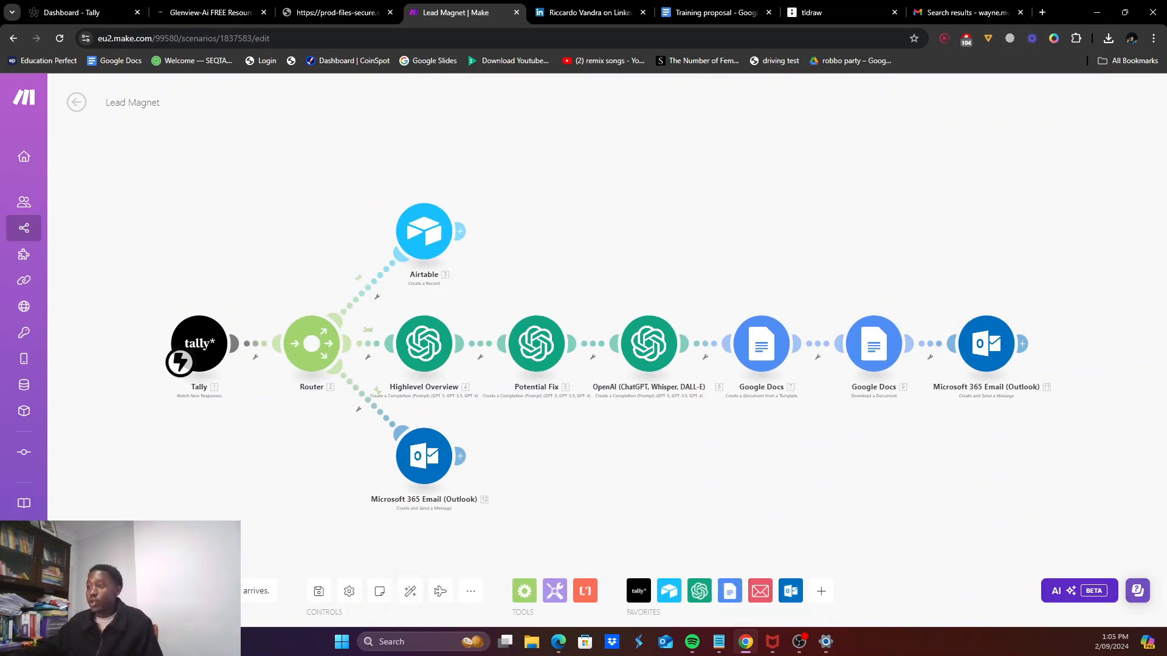
click(97, 591)
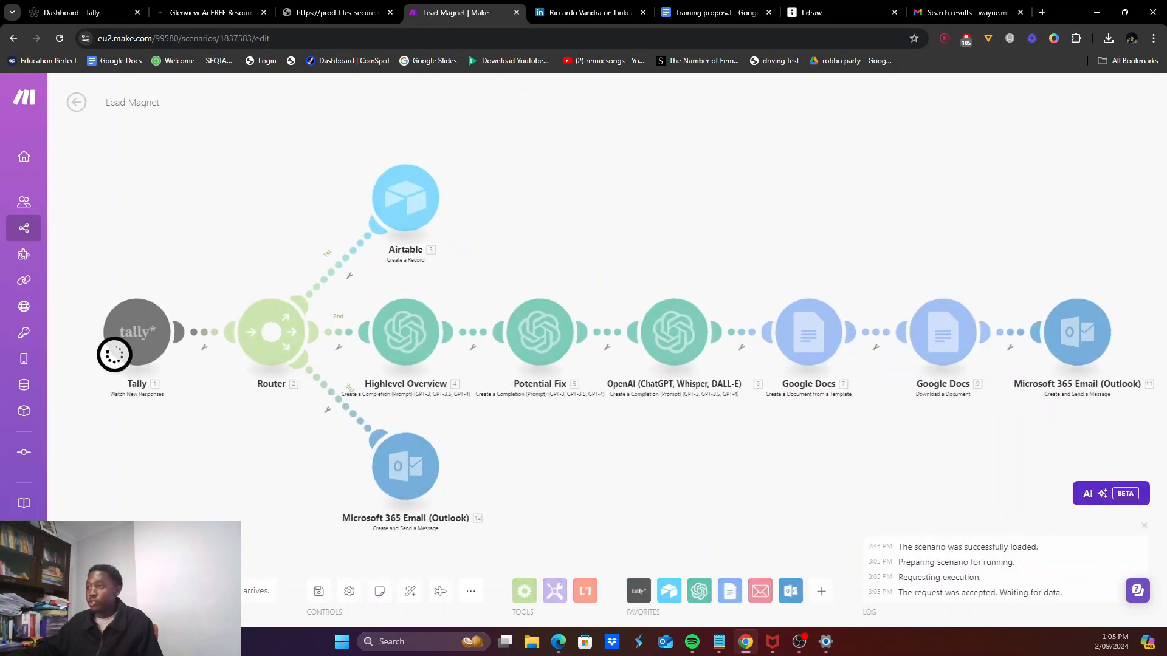
click(97, 591)
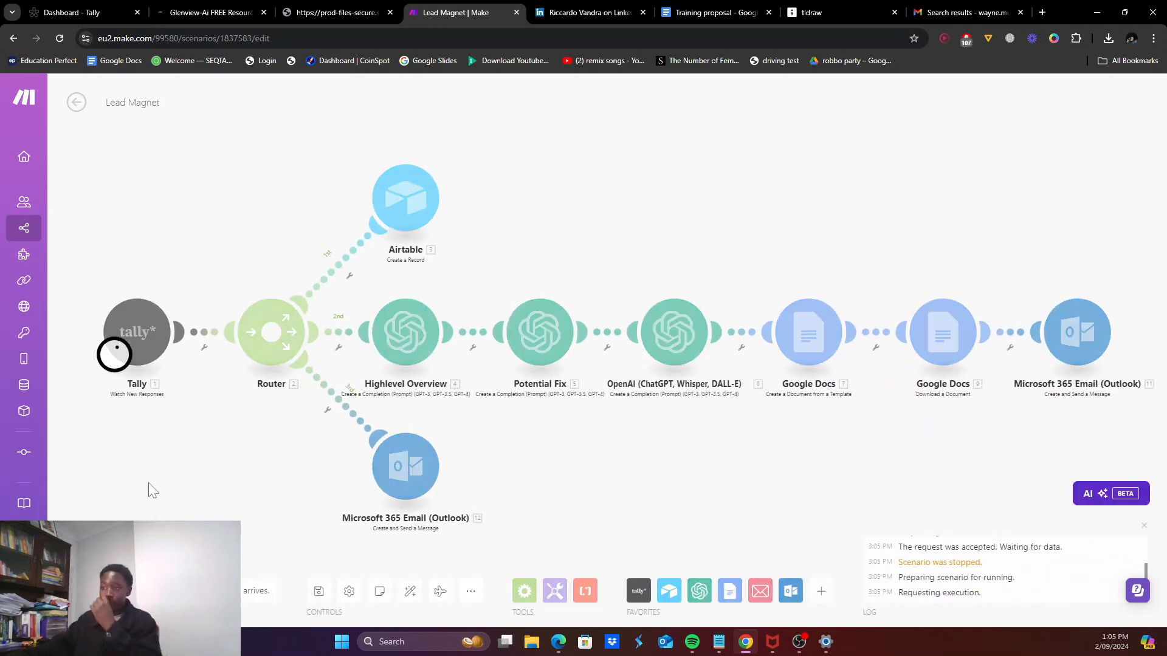
click(104, 10)
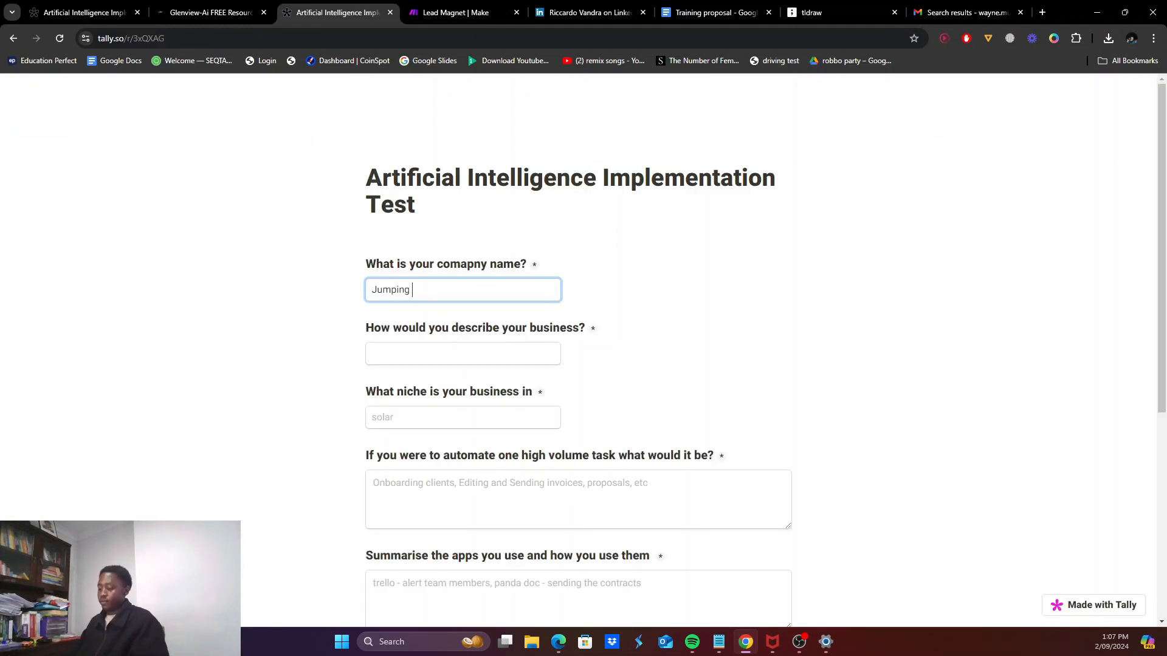
Step: Answer the form with 'Tramplone Company', niche 'Fun', 'sending invoices', and Airtable/PandaDoc/Outlook app lines
text(Jacks)
key(Tab)
text(Tramplone Company)
key(Tab)
text(Fun)
key(Tab)
text(sending invoices)
key(Tab)
text(airtable as a crm)
key(Return)
text(pandac to create invo)
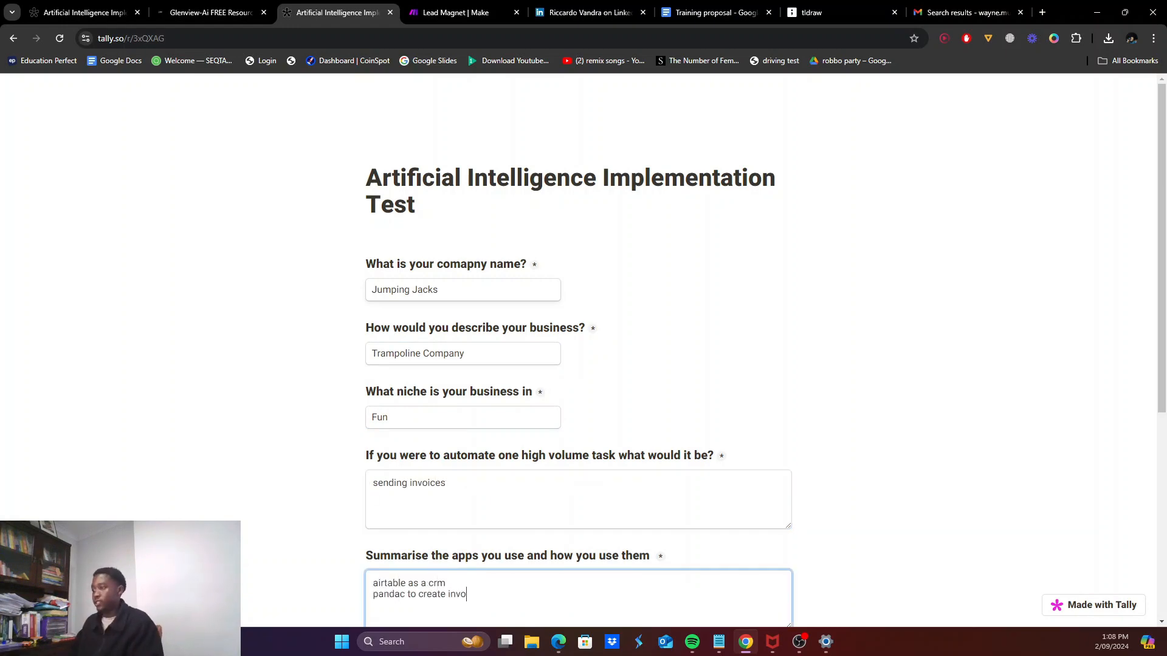
text(ices)
key(Return)
text(Outlook to send invoice s)
Step: Enter '20 minutes', the respondent's e-mail, '20' and their name, submit, then run the scenario once
scroll(423, 438, down, 6)
key(Tab)
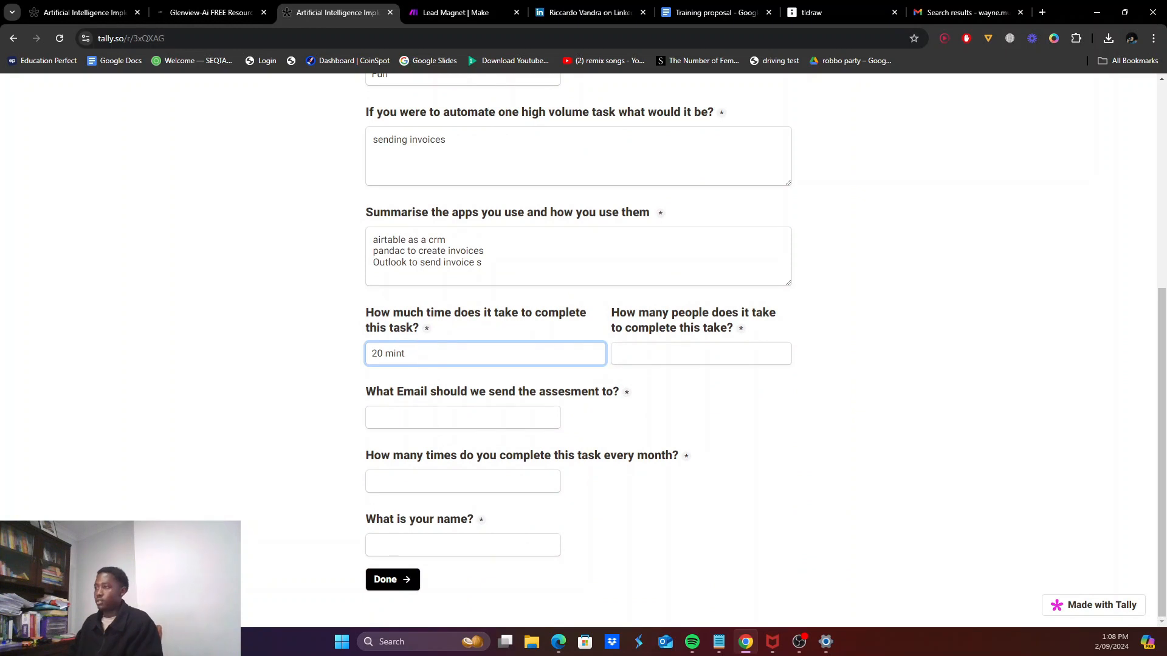
key(BackSpace)
key(Tab)
key(Tab)
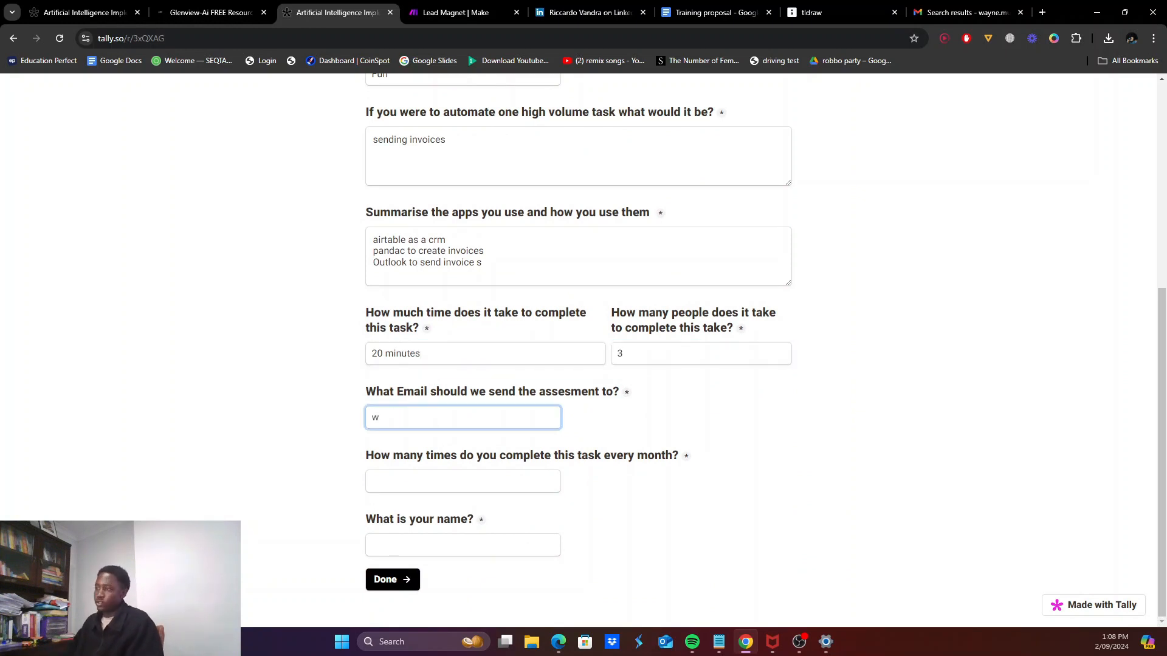
key(Tab)
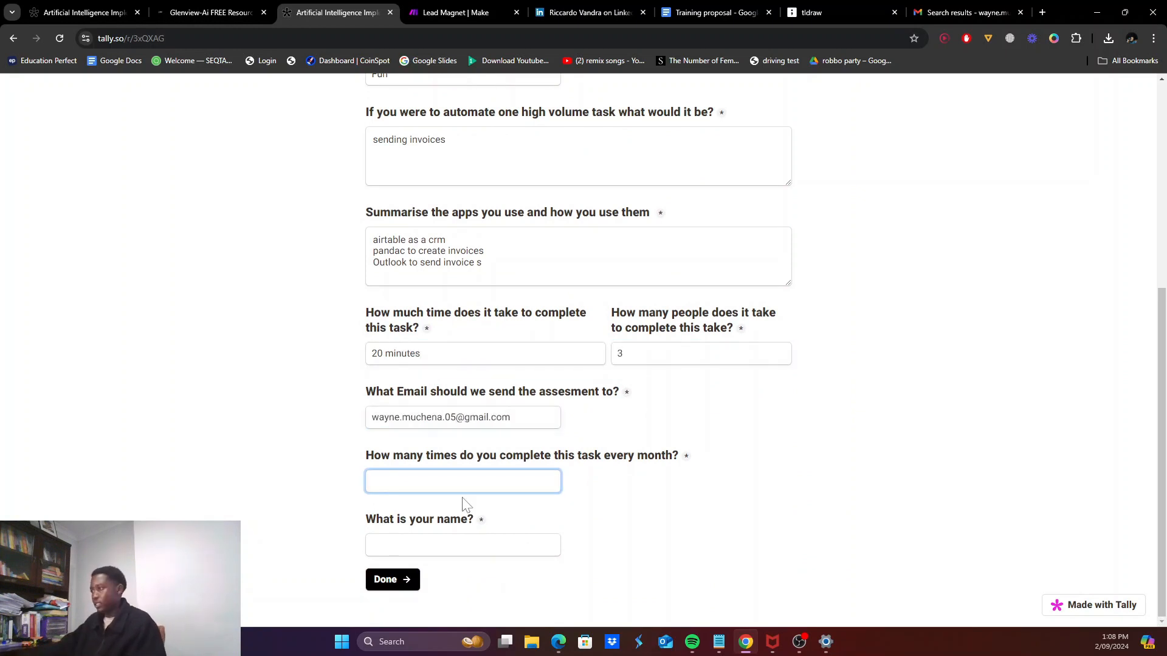
key(Tab)
key(Return)
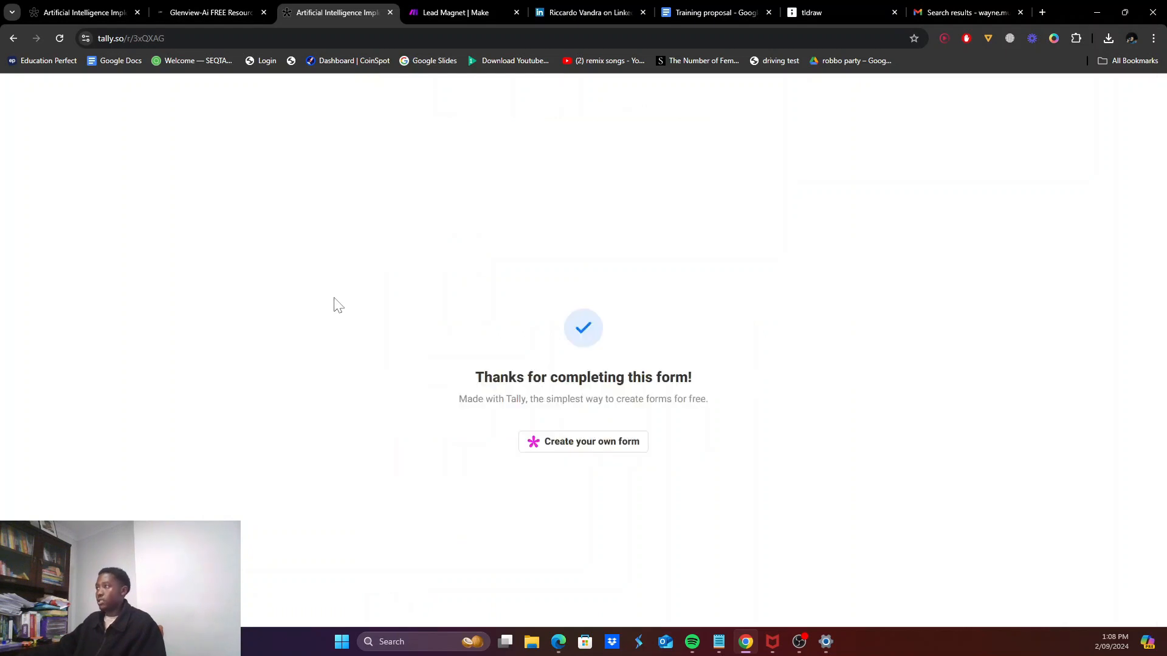
click(456, 12)
click(104, 591)
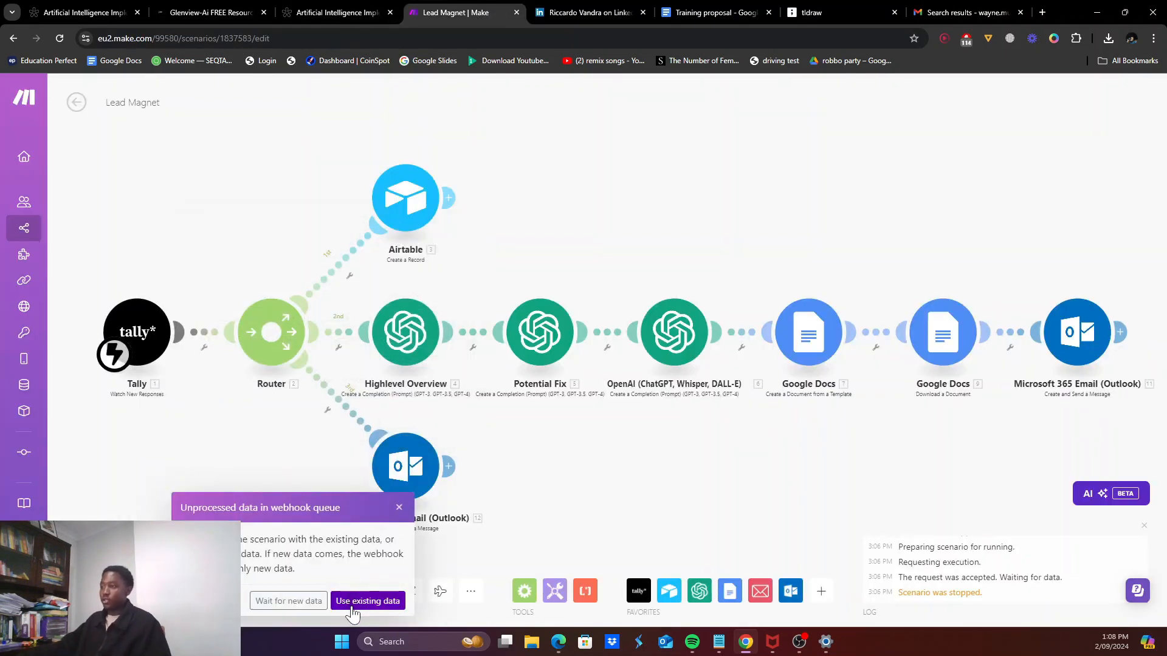
Step: Process the queued form submission with existing data, then go to Gmail after the run
click(354, 608)
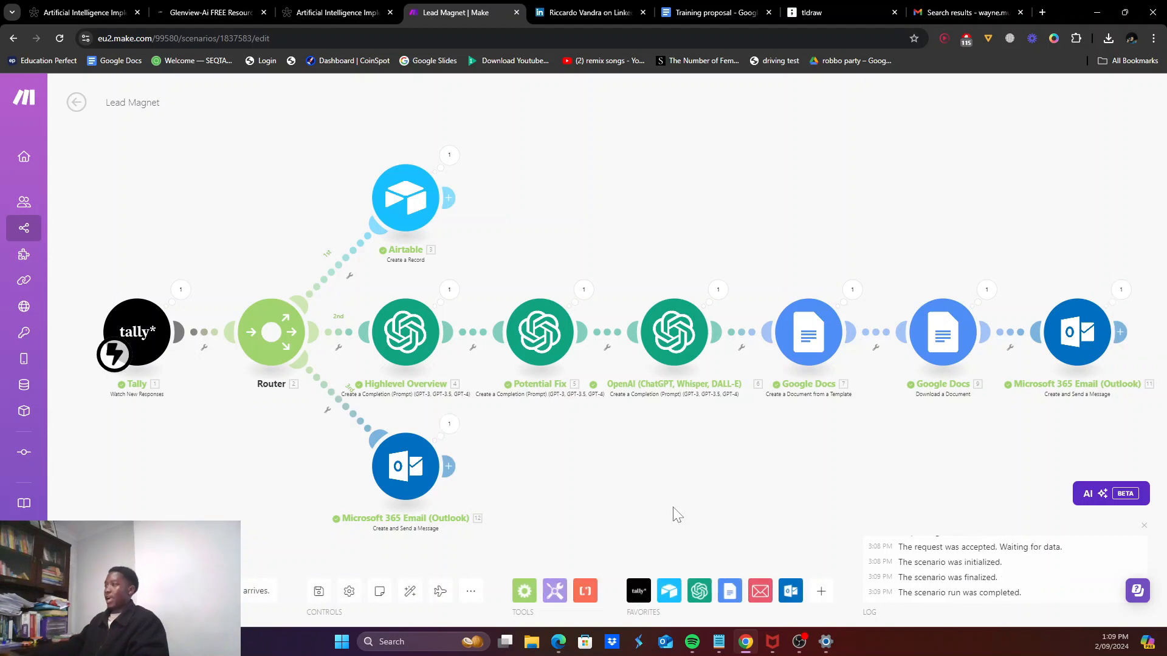
click(966, 12)
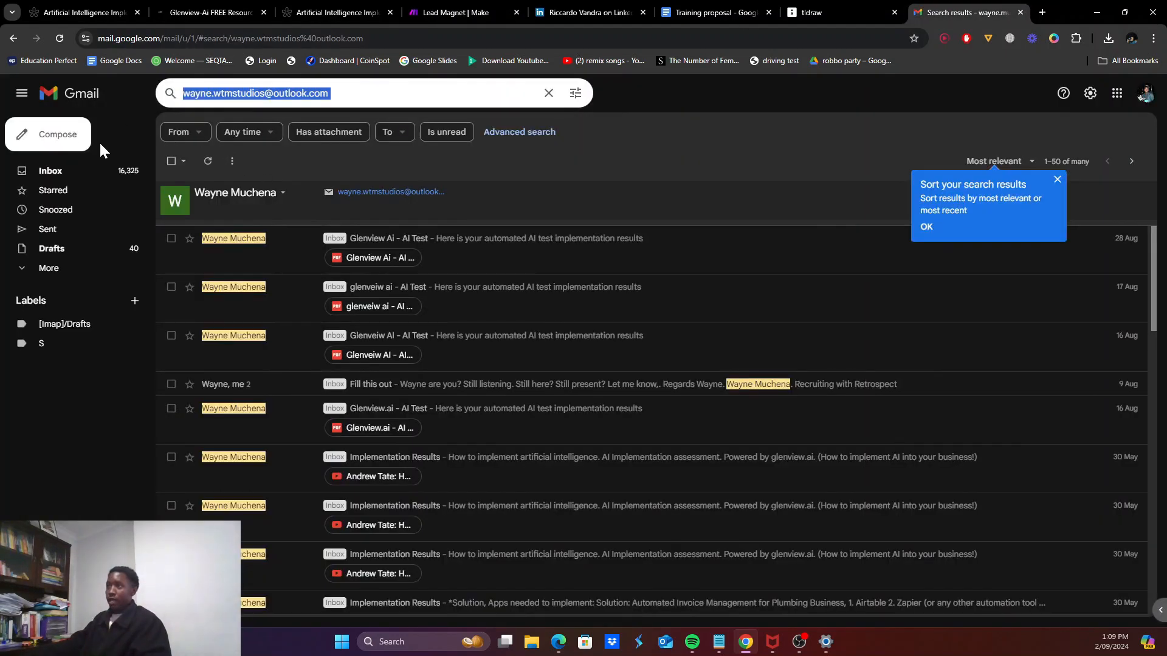
Step: Open the Consultation Form email from the inbox and preview its Consultation - Jumping Jacks.pdf attachment
click(81, 173)
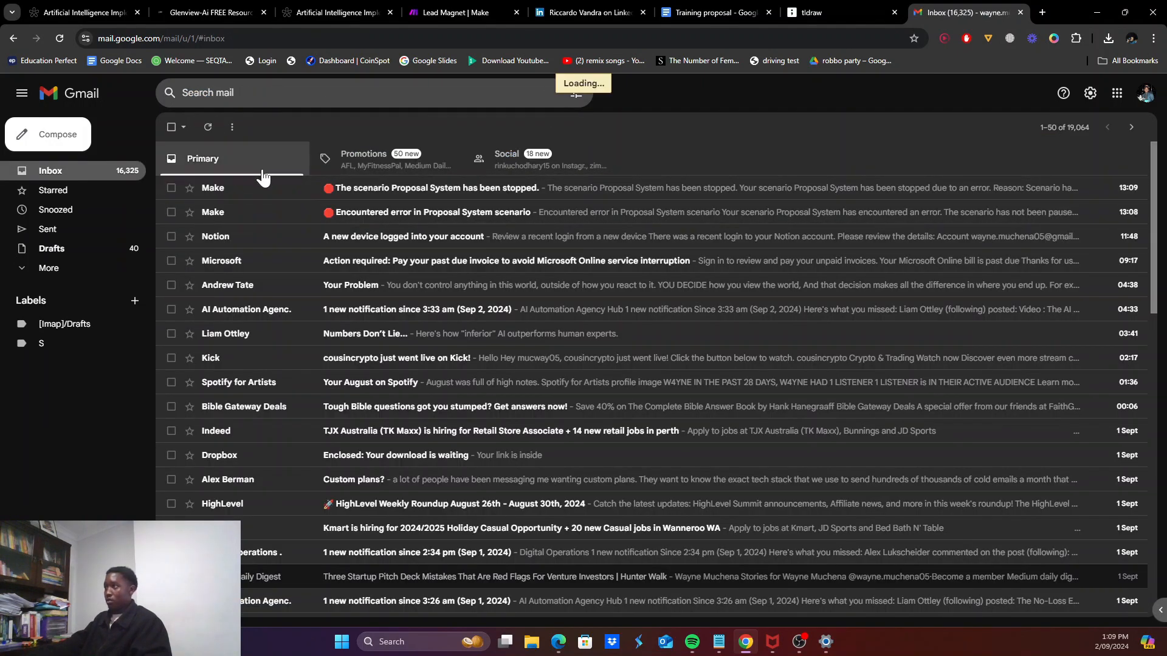
click(233, 208)
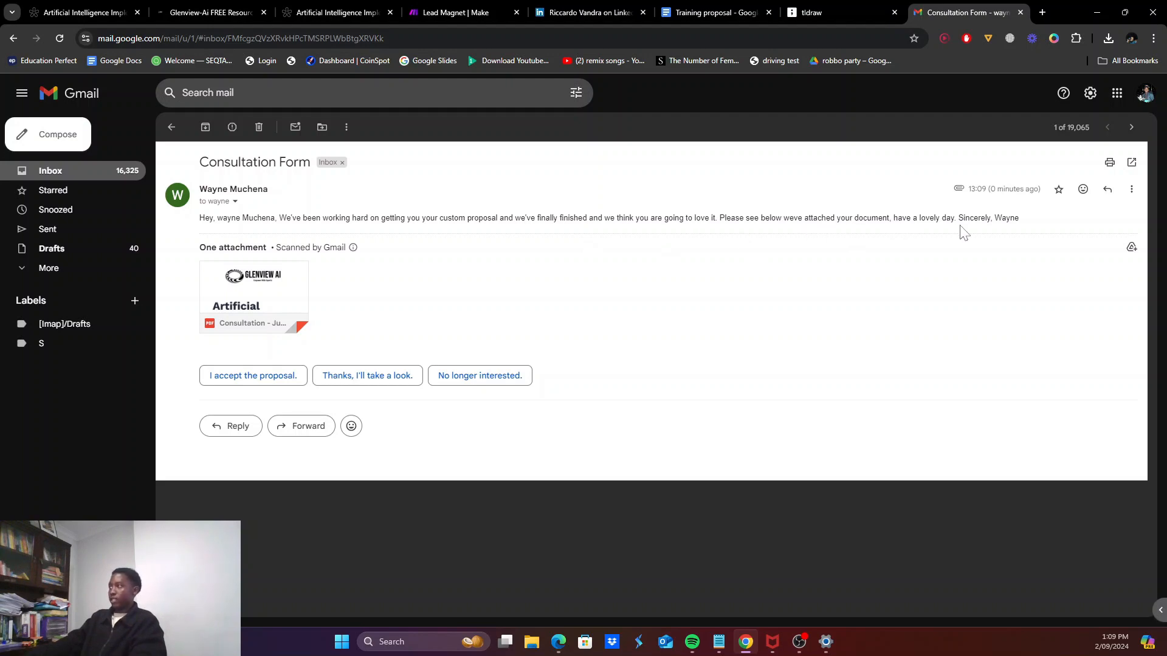
click(262, 288)
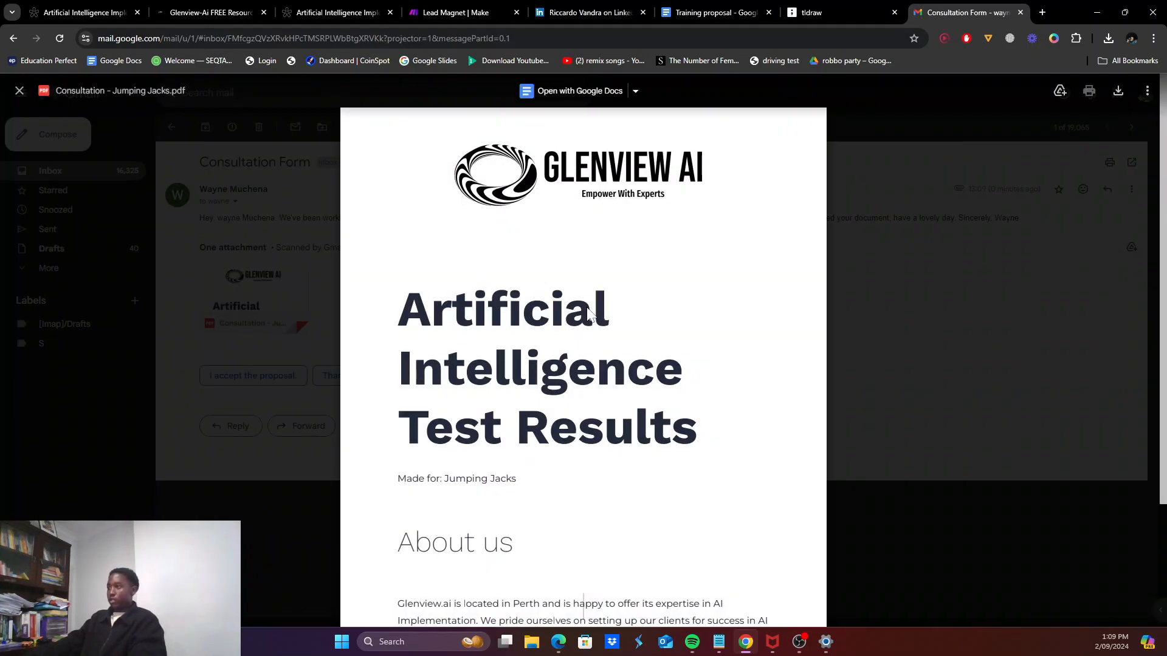
scroll(593, 313, down, 2)
scroll(584, 377, down, 8)
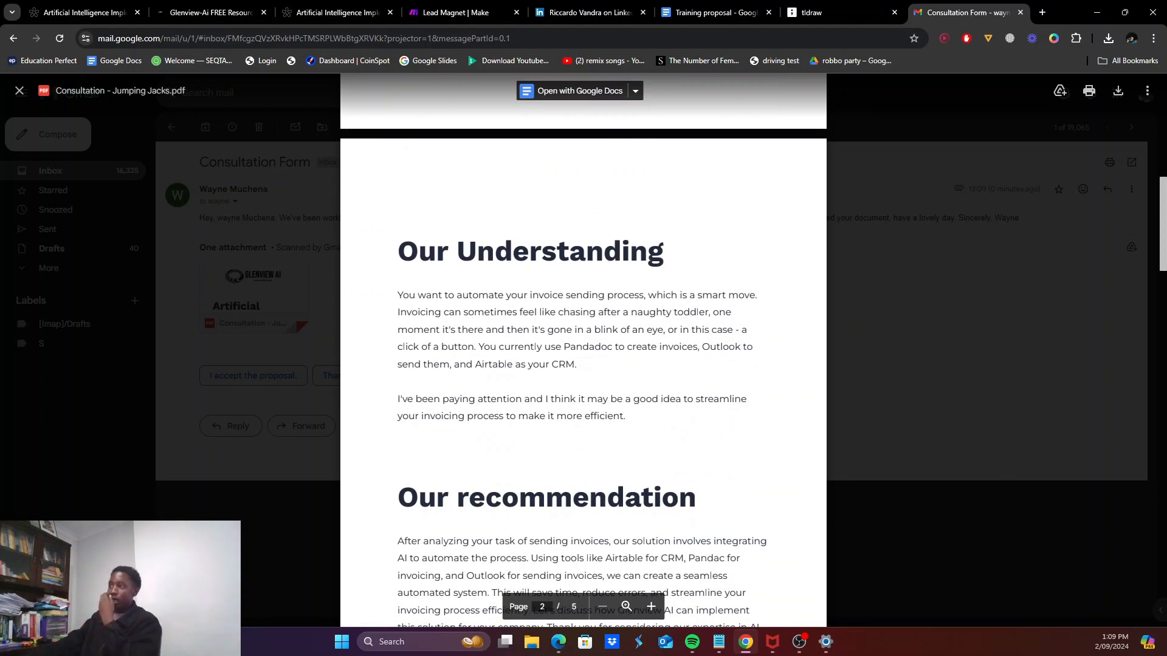
scroll(584, 350, down, 2)
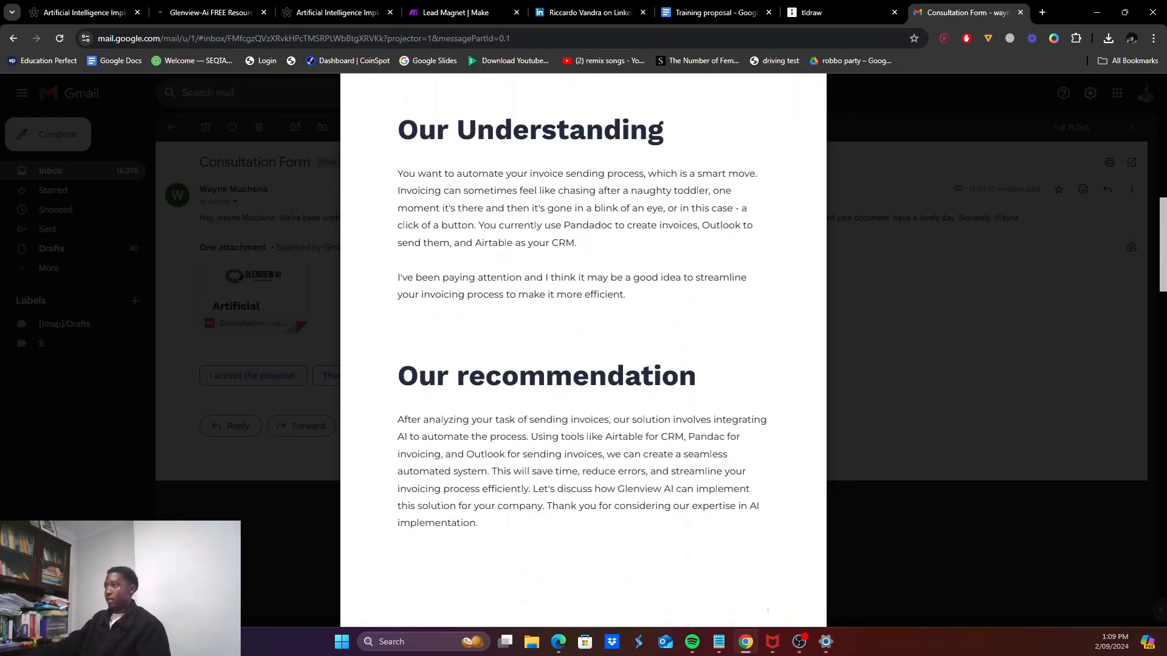
scroll(583, 350, down, 3)
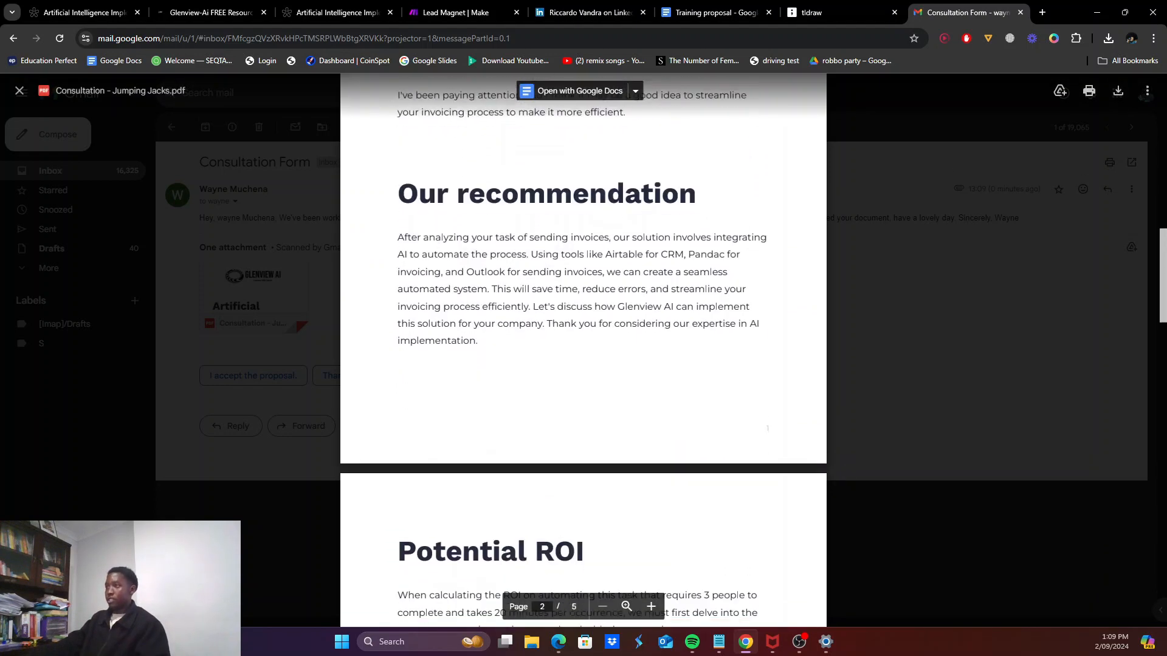
scroll(584, 349, up, 2)
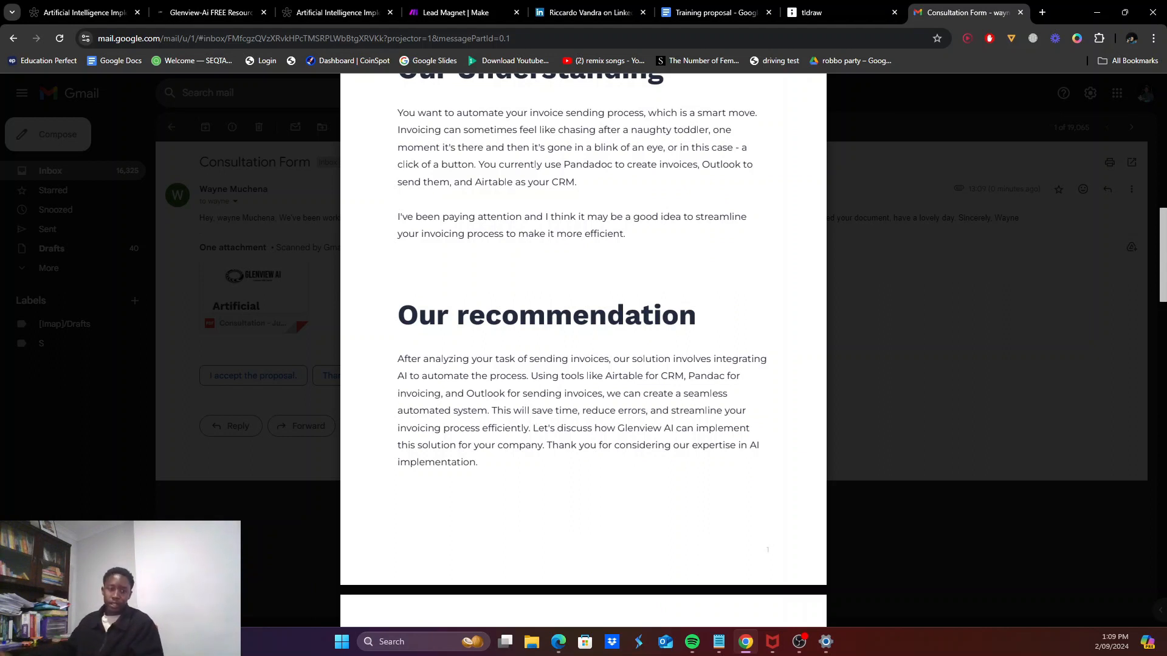
scroll(583, 349, down, 1)
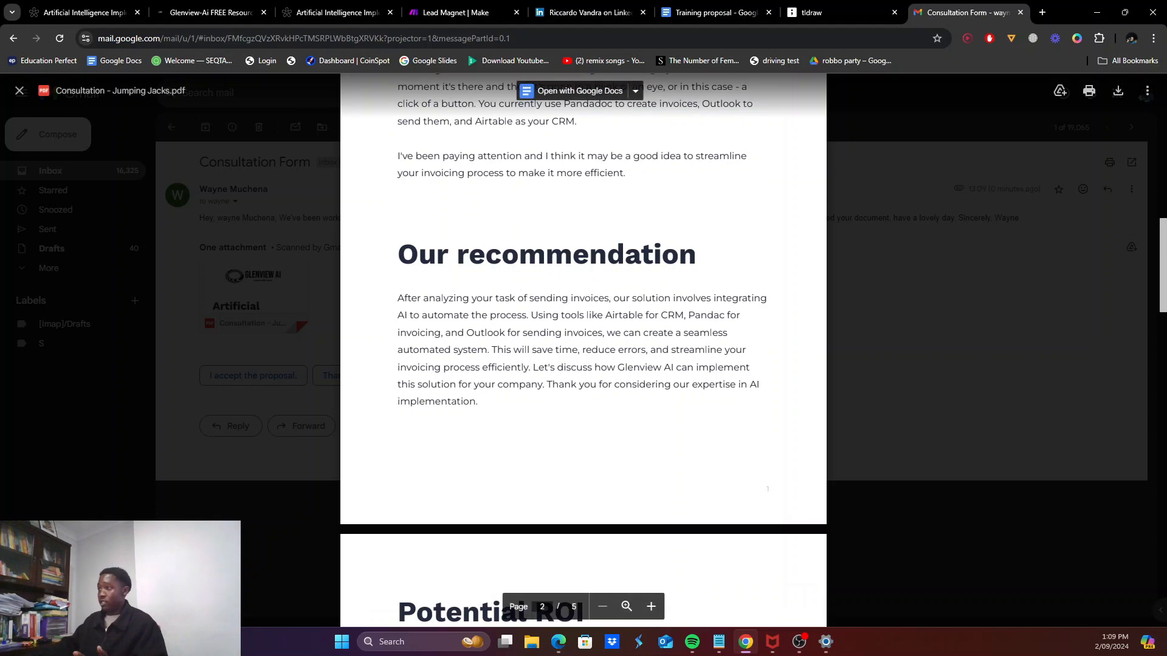
scroll(488, 347, down, 6)
scroll(584, 349, down, 5)
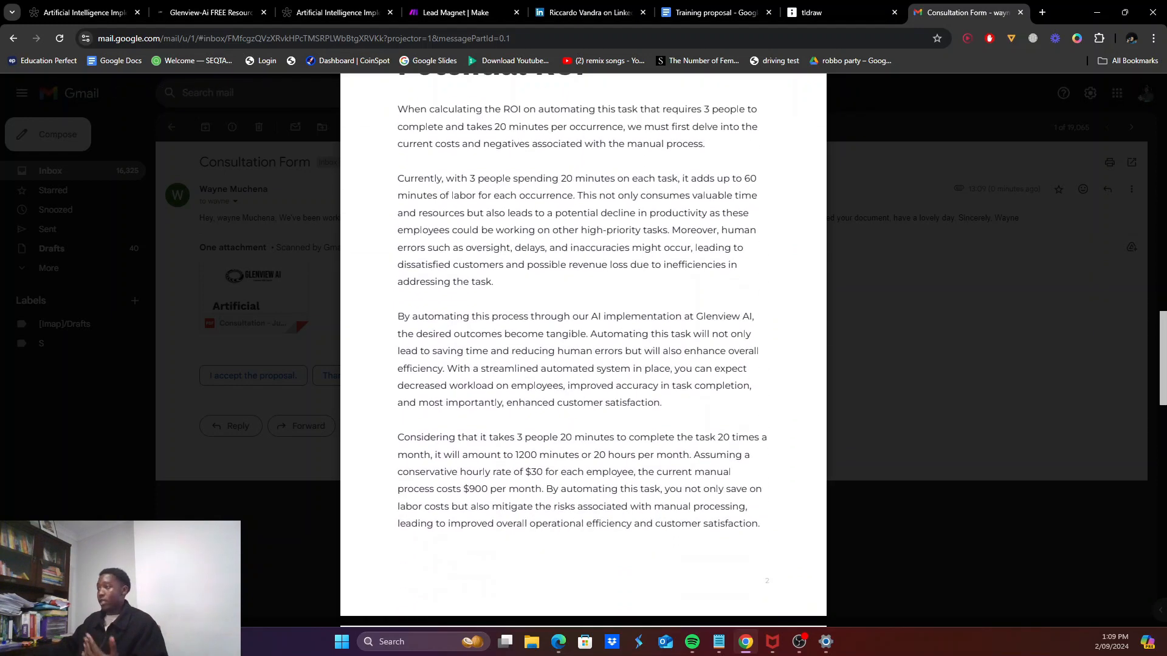
scroll(584, 349, up, 1)
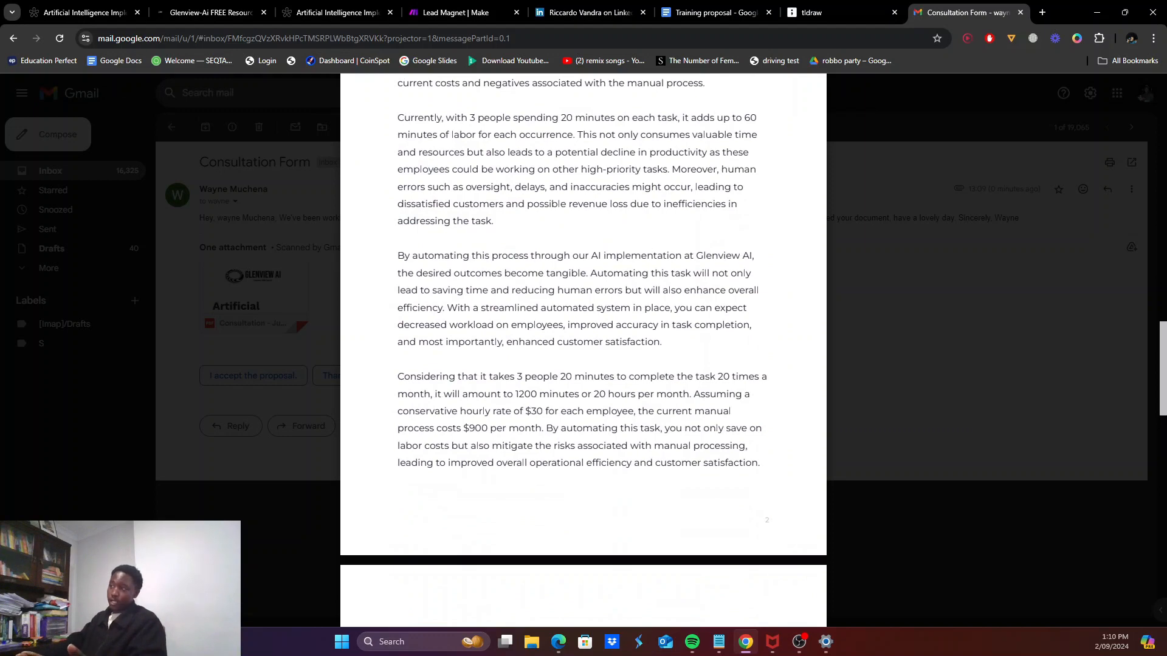
scroll(584, 350, up, 3)
scroll(583, 349, down, 2)
scroll(584, 349, down, 2)
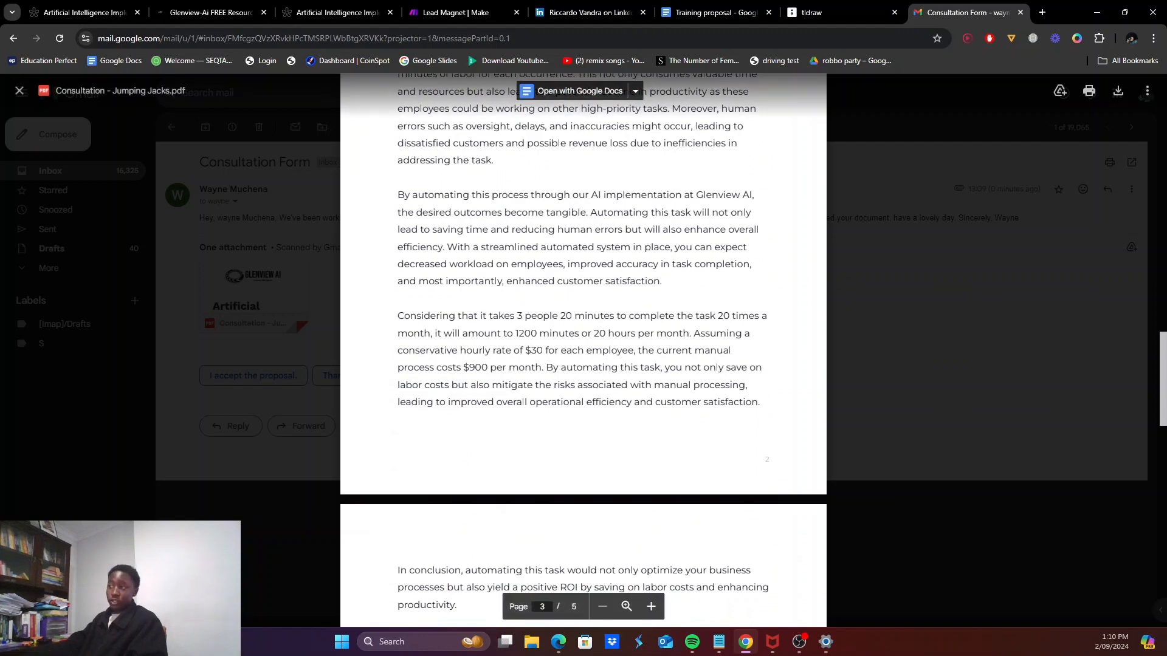
drag(553, 385, 653, 385)
scroll(653, 385, down, 5)
scroll(653, 386, down, 12)
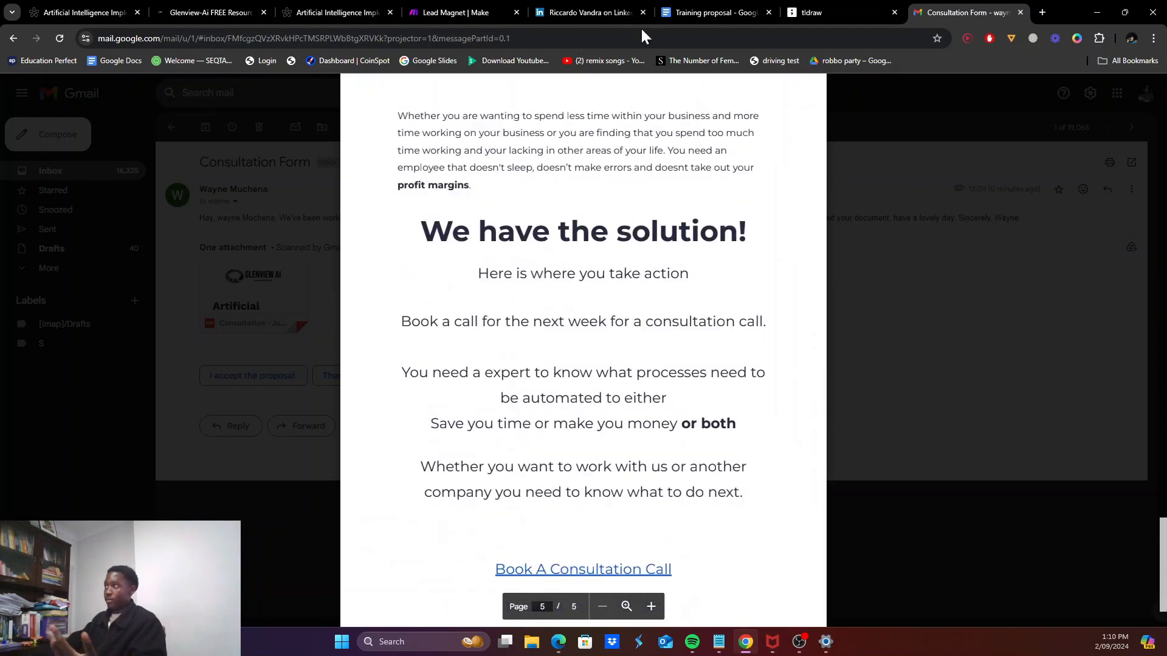
scroll(653, 385, down, 3)
Step: Follow the PDF's 'Book A Consultation Call' link, dismiss Calendly's cookie notice, then move through tabs to LinkedIn
click(578, 490)
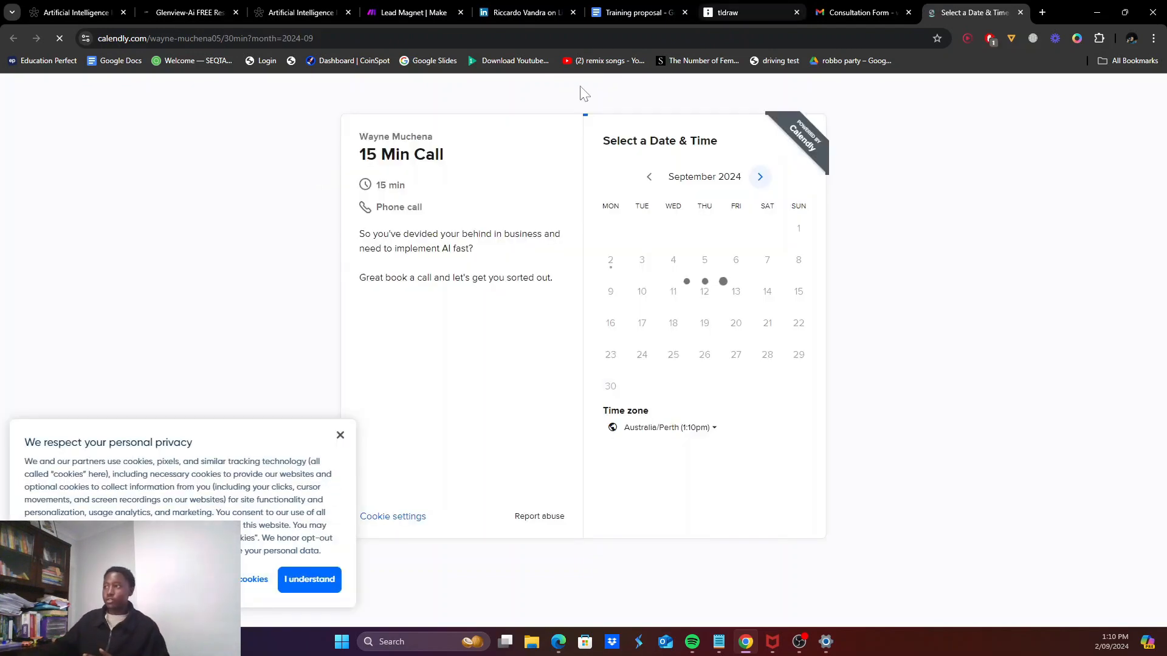
click(340, 435)
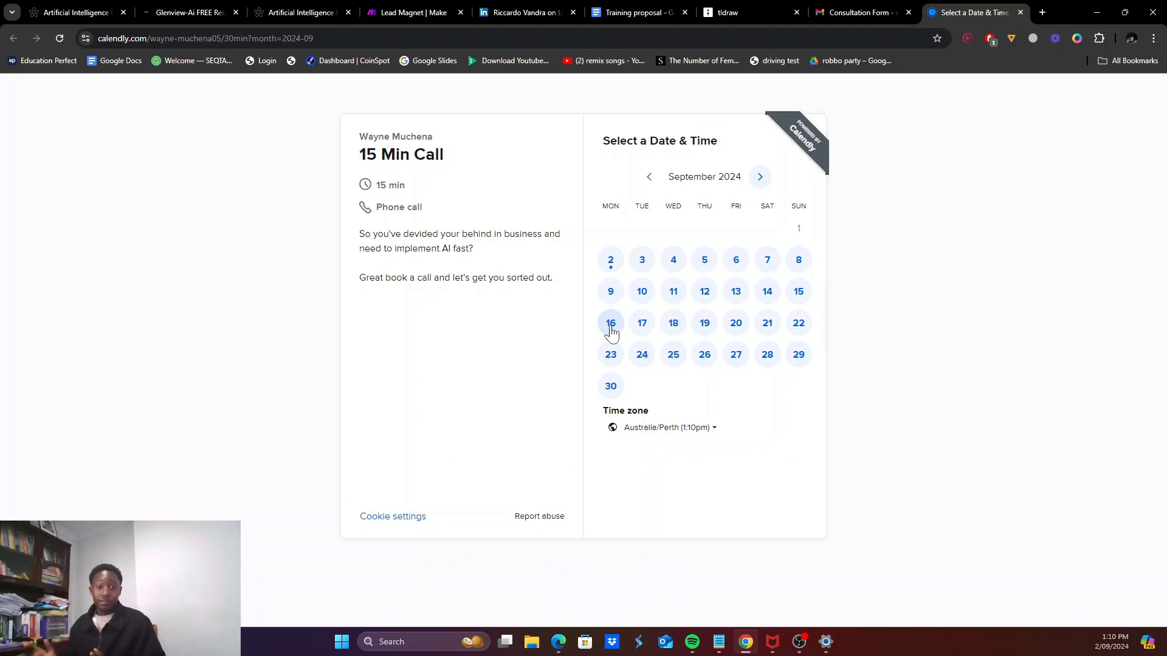
click(851, 13)
click(729, 7)
click(637, 12)
click(526, 13)
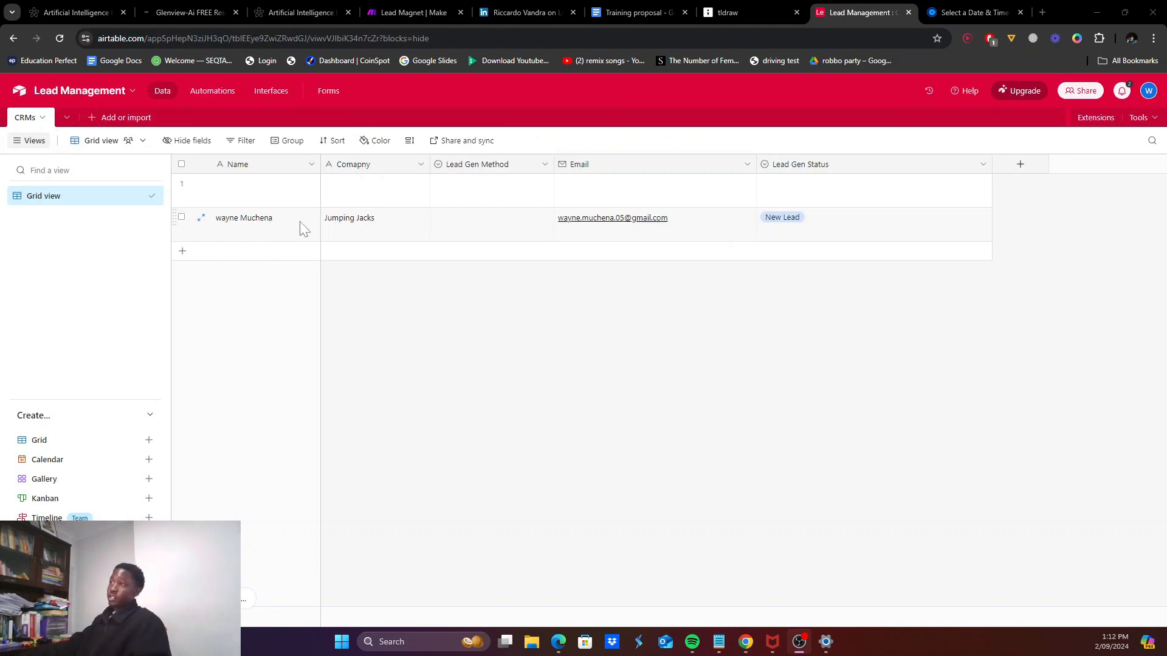
Step: Set Jumping Jacks' Lead Gen Method to Implementation Test, keep status New Lead, and return to Make
click(480, 230)
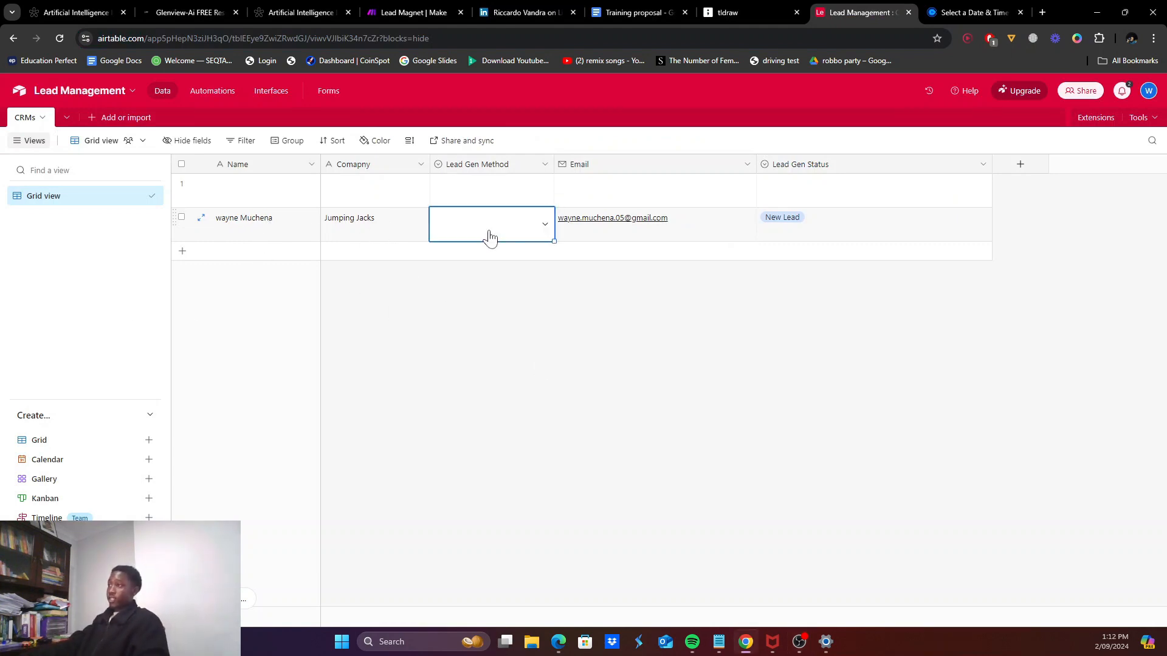
click(487, 237)
click(503, 301)
click(652, 225)
click(838, 238)
click(840, 237)
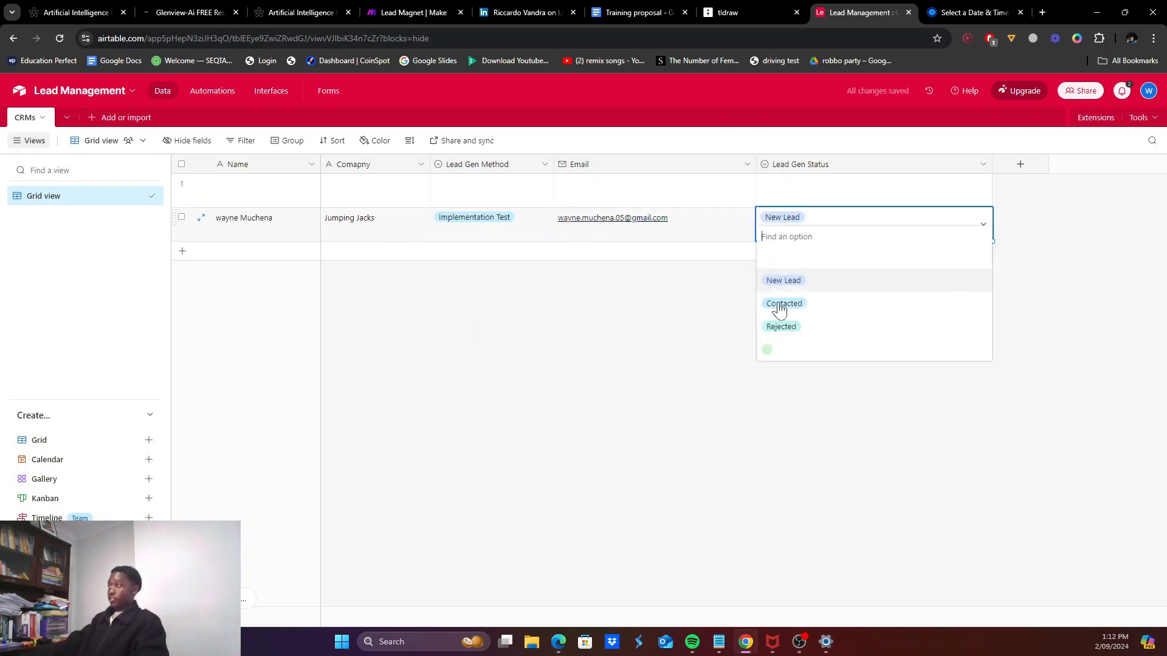
click(643, 398)
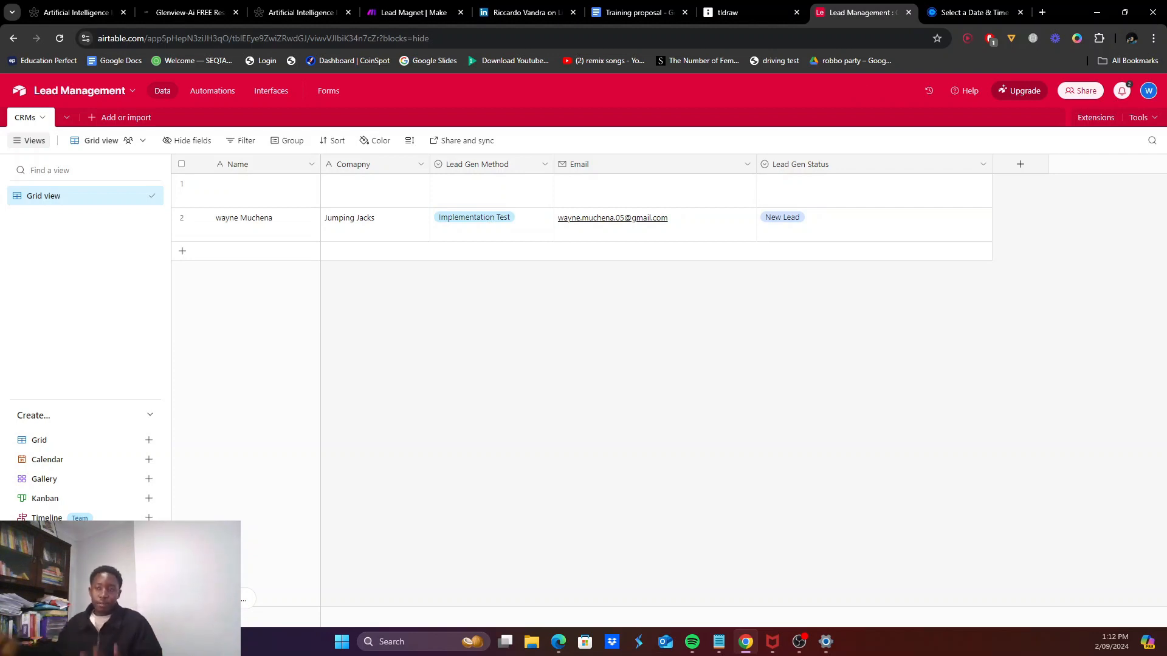
click(417, 11)
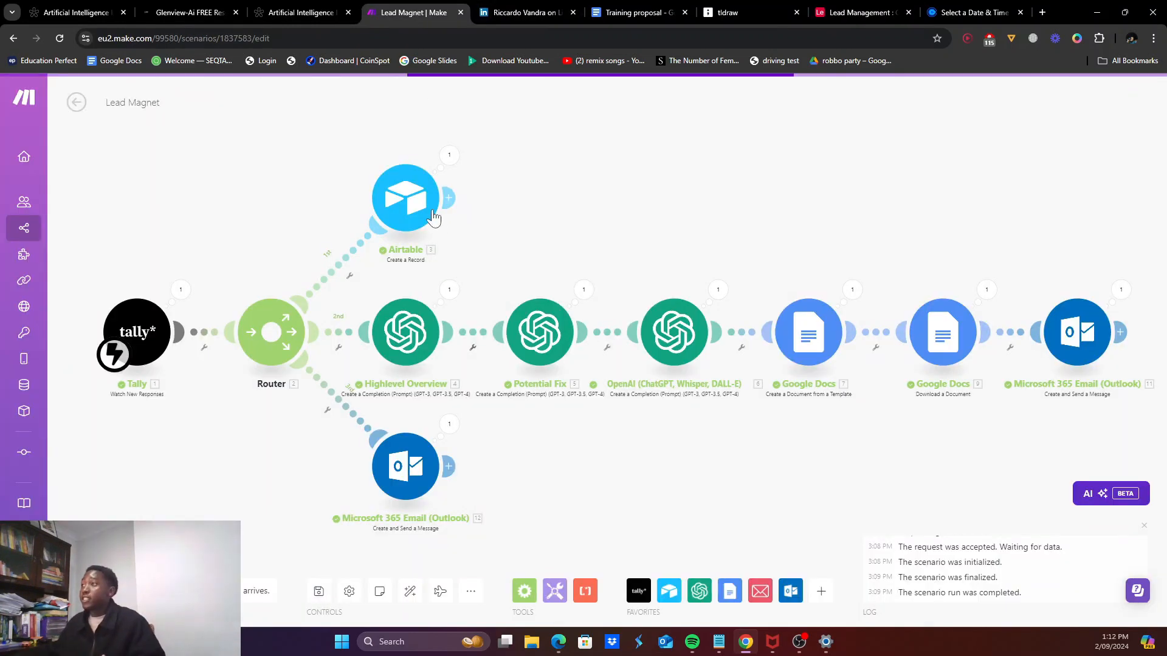